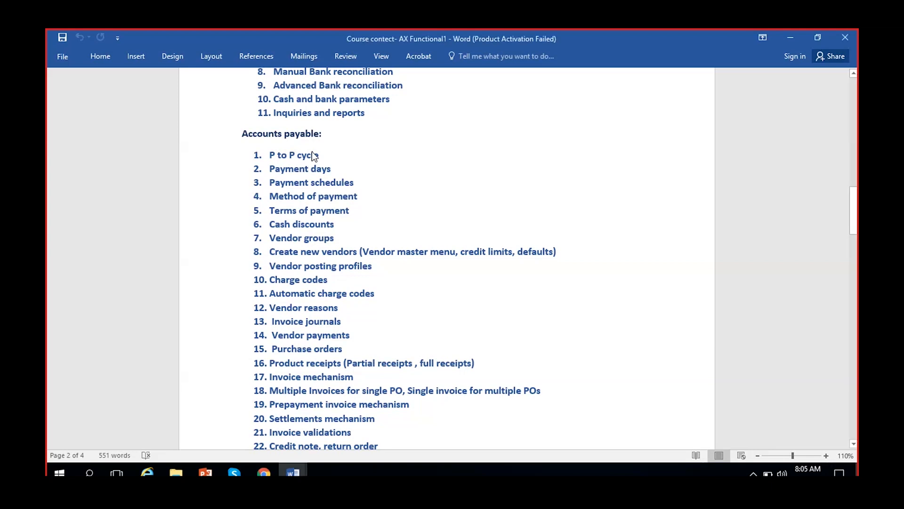
Review the Accounts payable topics in the course outline, including creating vendors, vendor posting profiles, invoice journals and payment days.
left_click(327, 157)
left_click_drag(335, 239, 358, 252)
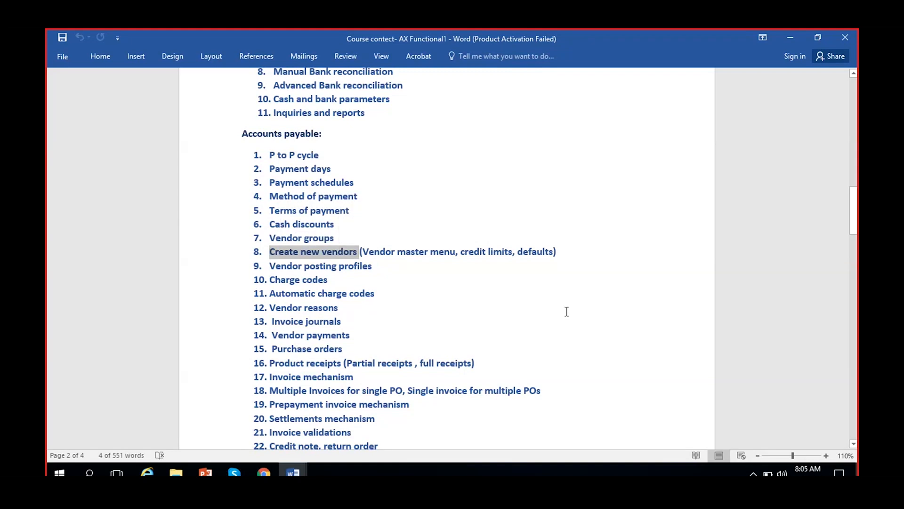
left_click_drag(380, 264, 271, 266)
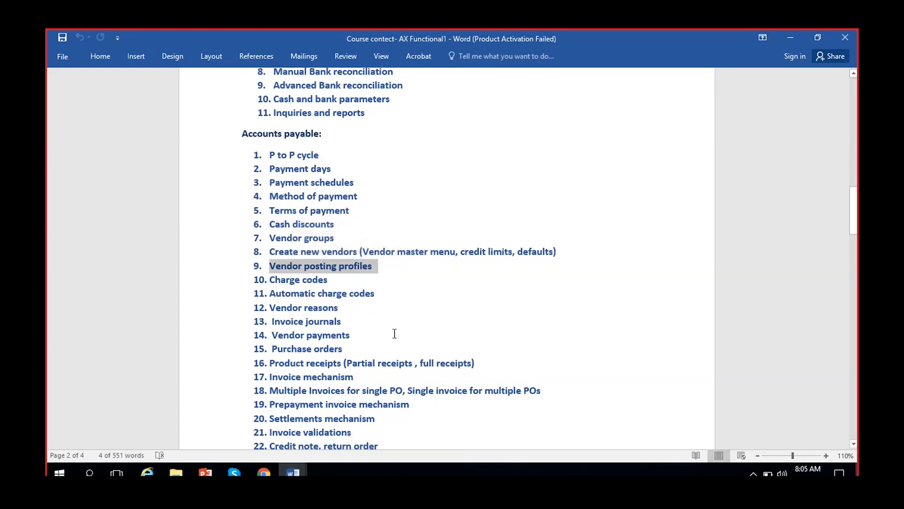
left_click_drag(343, 321, 273, 325)
triple_click(275, 328)
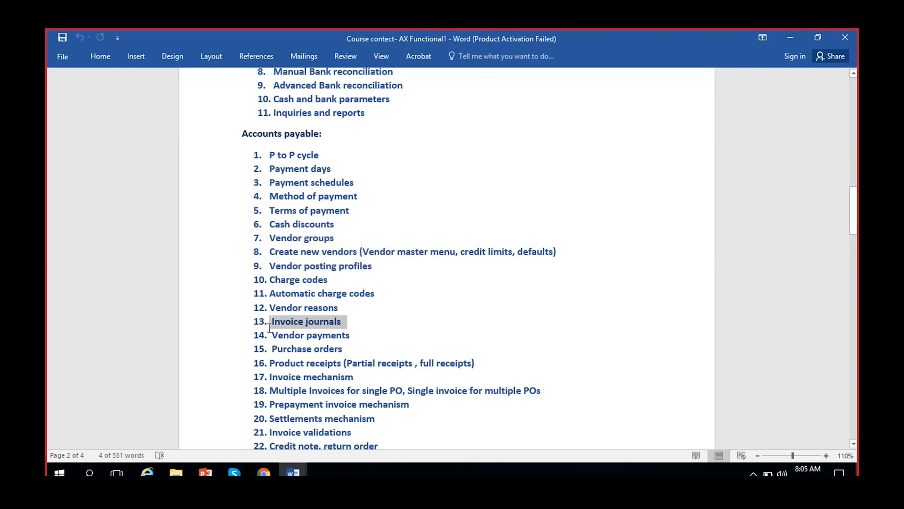
left_click(345, 322)
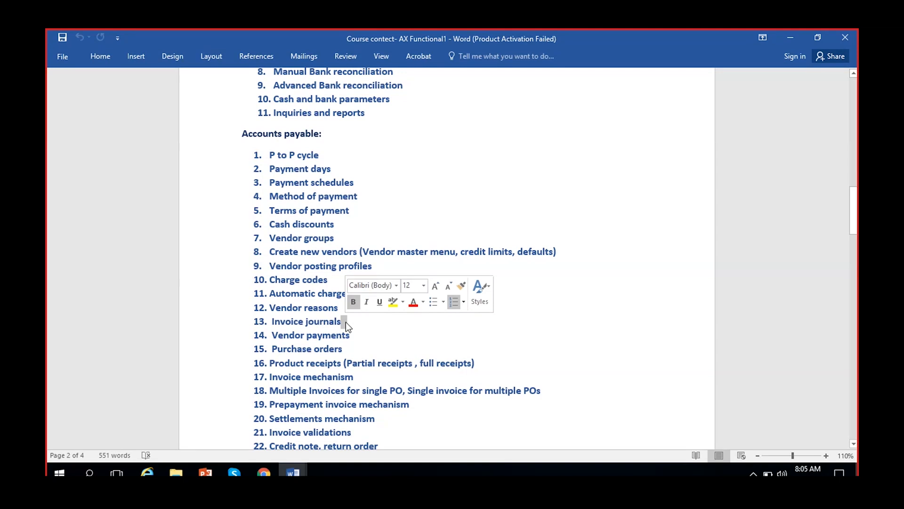
double_click(288, 267)
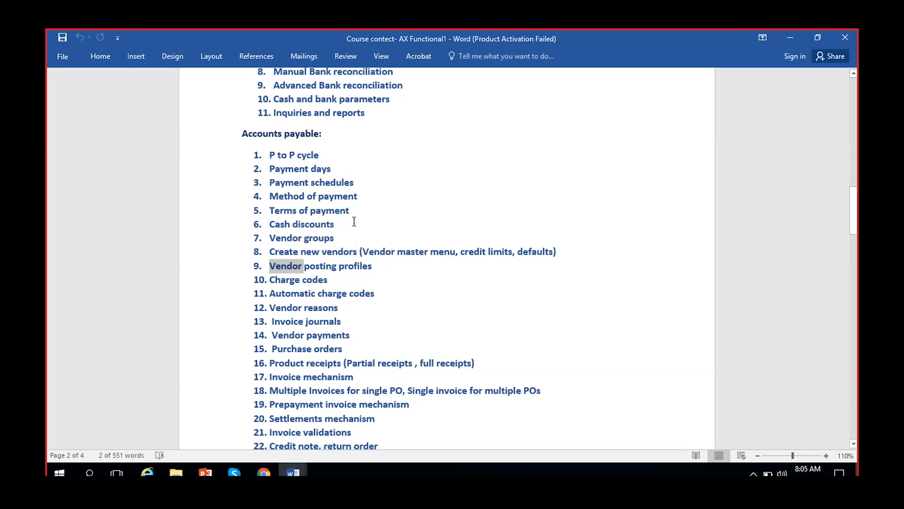
left_click(334, 221)
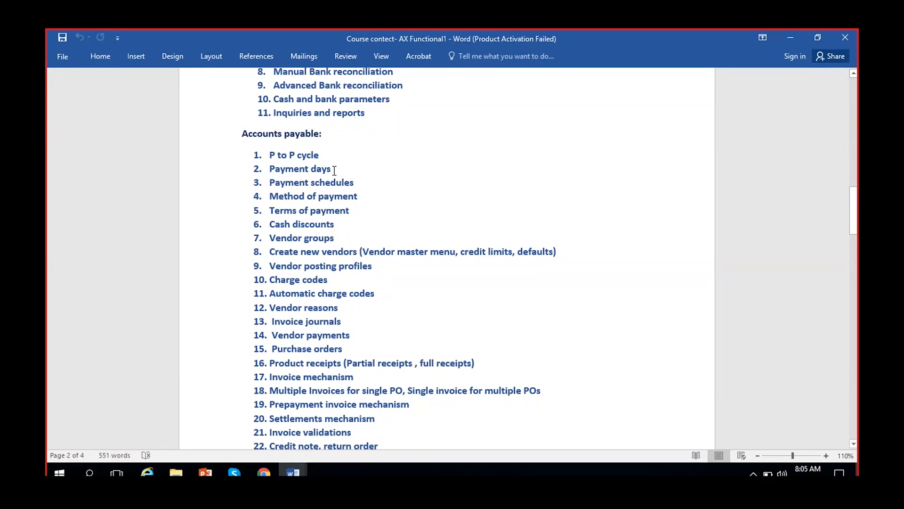
left_click_drag(335, 171, 282, 178)
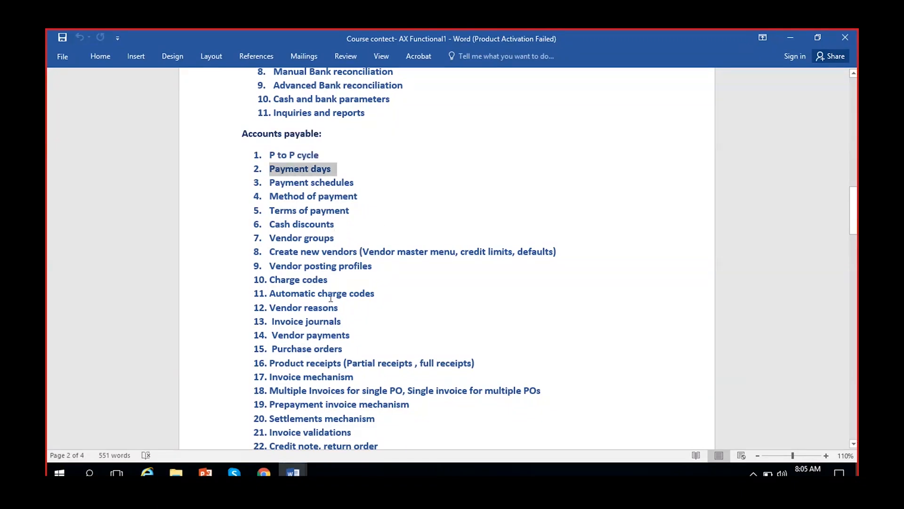
Switch to Dynamics 365 Finance and Operations in Chrome, change the company to REL and duplicate the dashboard's browser tab.
left_click(264, 472)
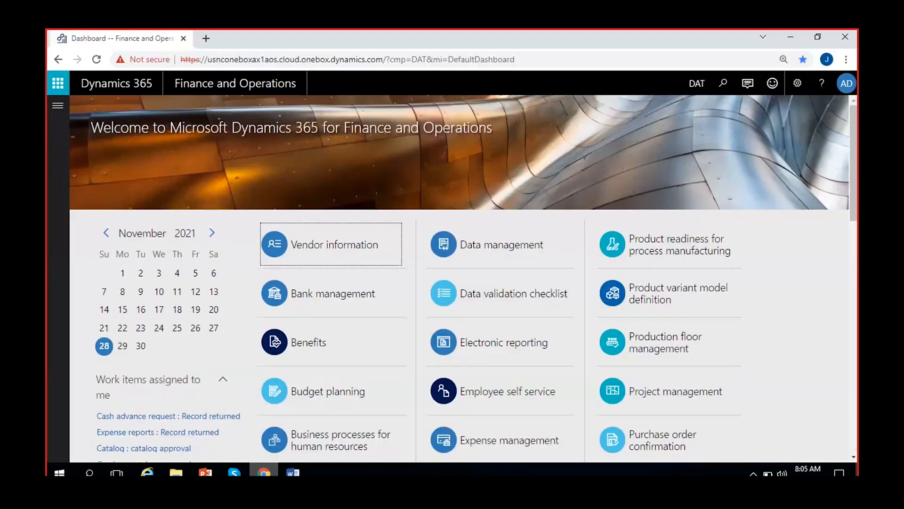
left_click(696, 83)
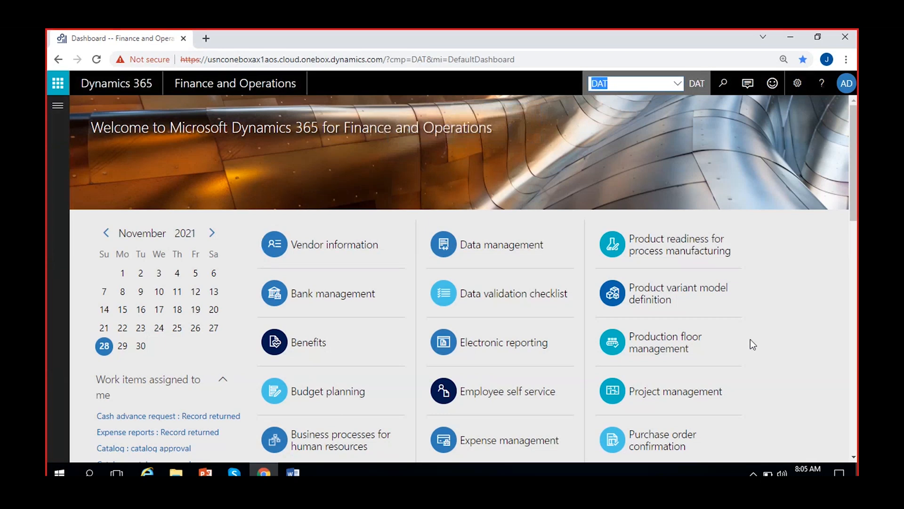
type("REL")
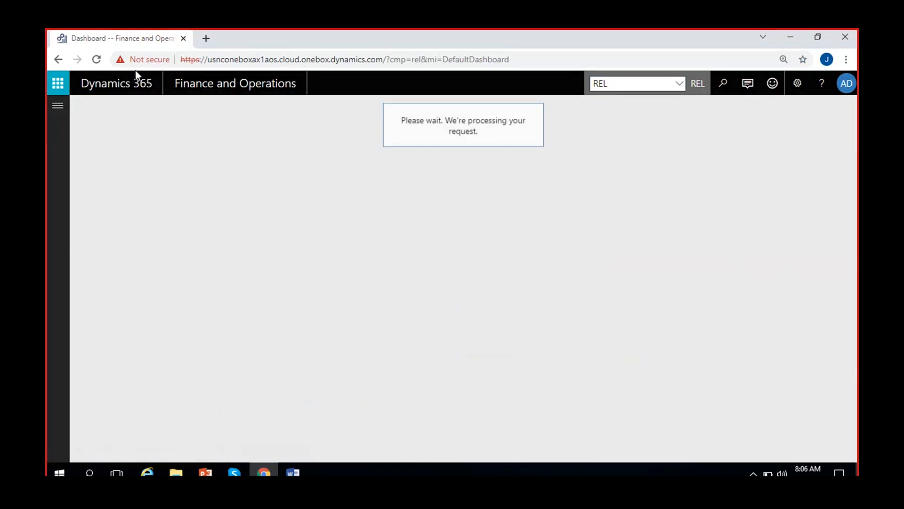
right_click(138, 39)
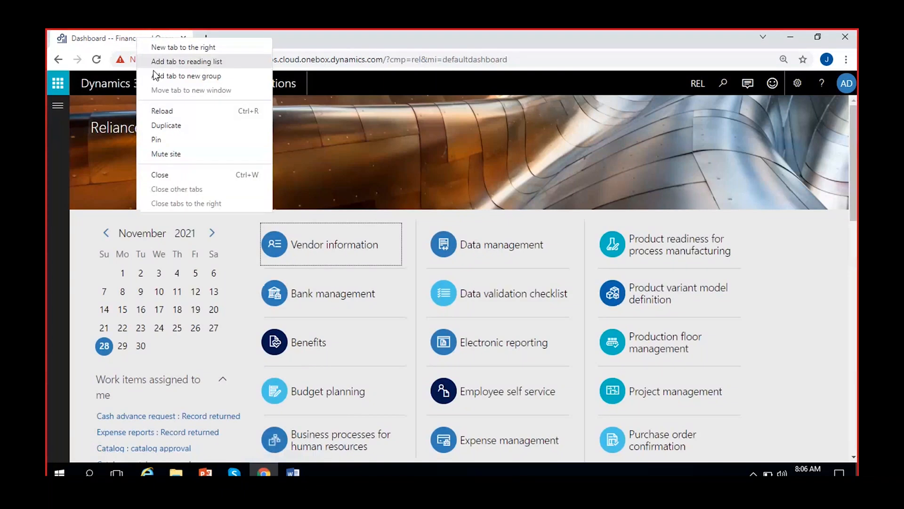
left_click(175, 130)
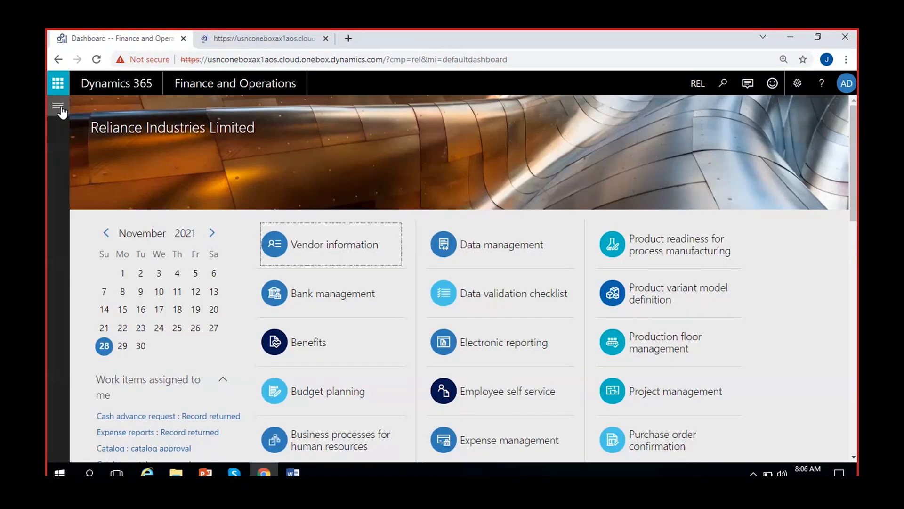
Open the Payment days page from the payment setup of the Accounts payable module.
left_click(59, 108)
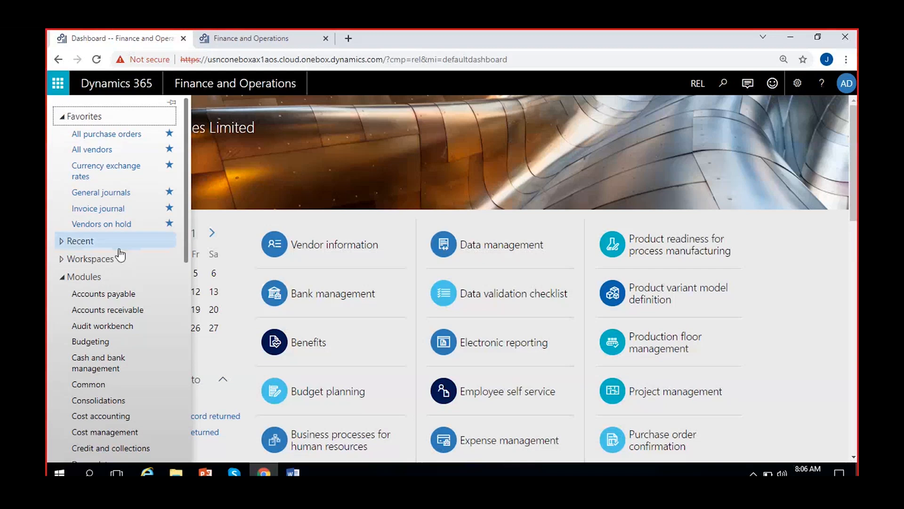
left_click(118, 295)
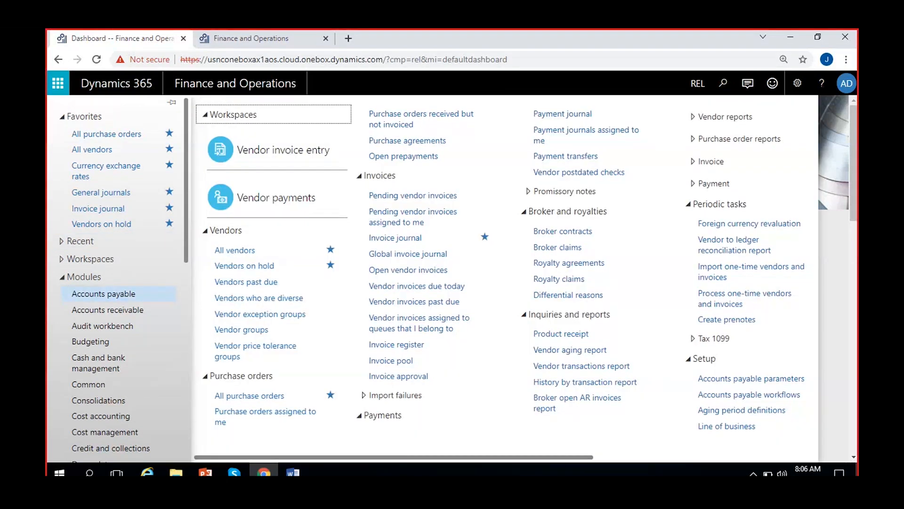
left_click_drag(557, 459, 795, 459)
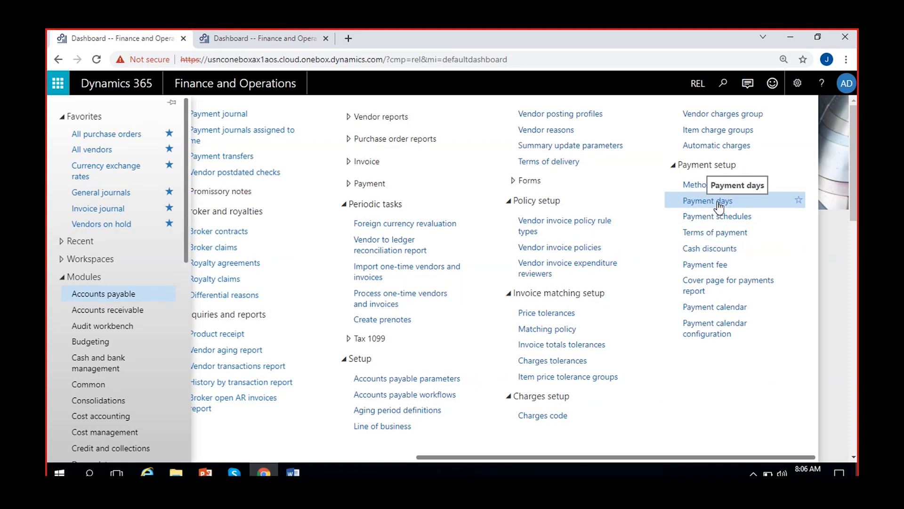
left_click(718, 202)
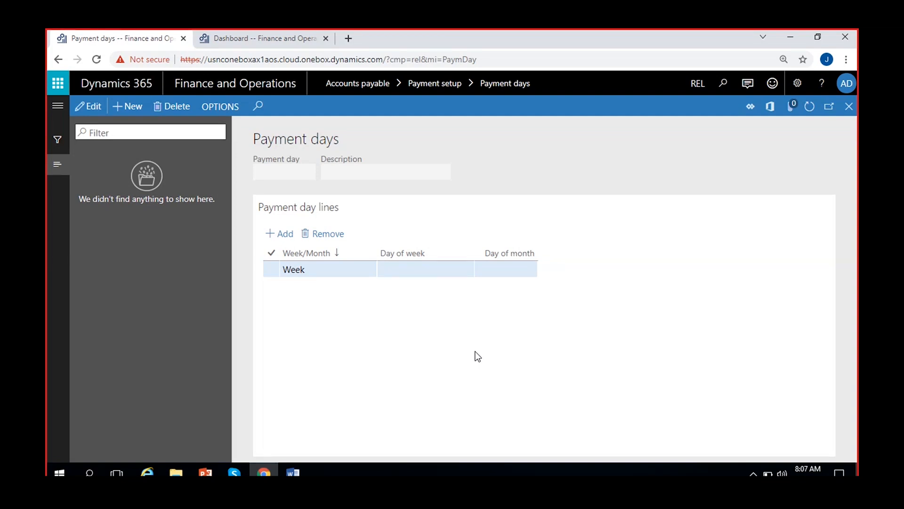
Create a new payment day named Wed-Pay with the description "Wednesday payments".
left_click(131, 112)
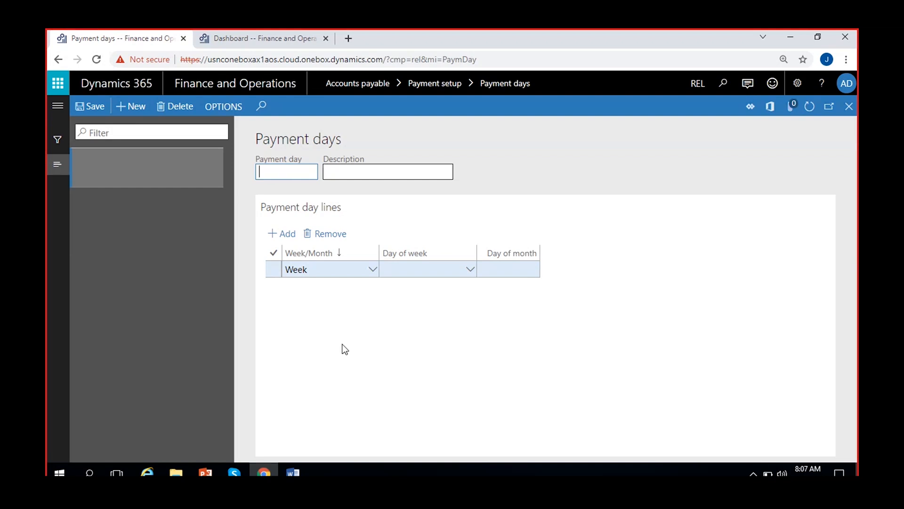
type("Wed-Pay")
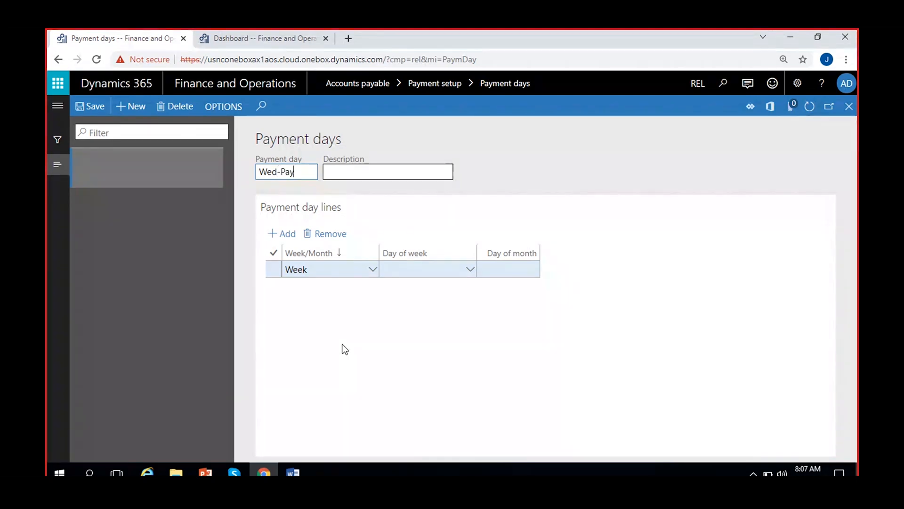
left_click(390, 170)
type("W")
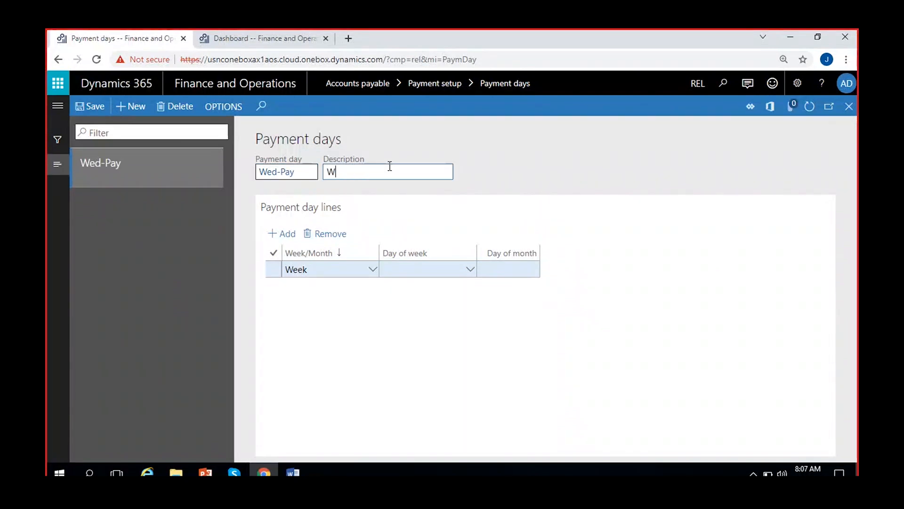
type("ednesday payments")
Set the Wed-Pay payment day line to Week with Wednesday as the day of week, and save the record.
left_click(346, 274)
left_click(373, 272)
left_click(364, 284)
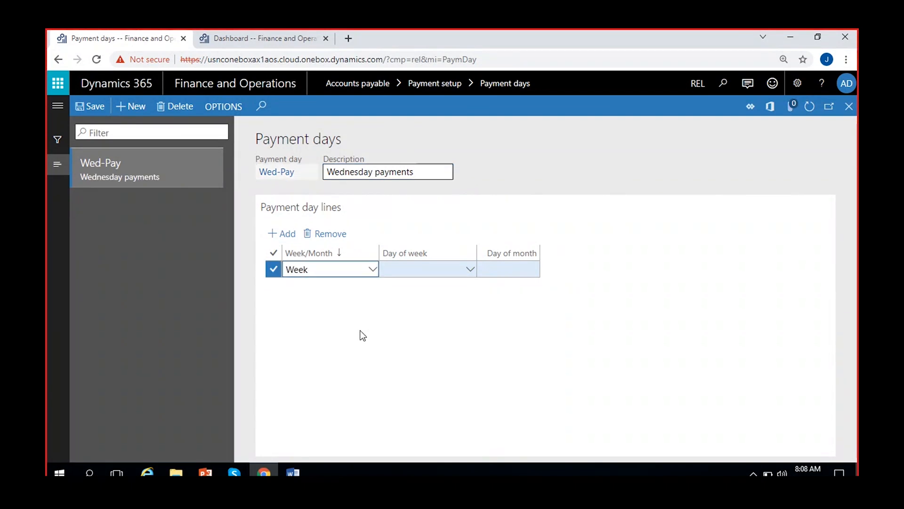
left_click(373, 269)
left_click(325, 288)
left_click(470, 271)
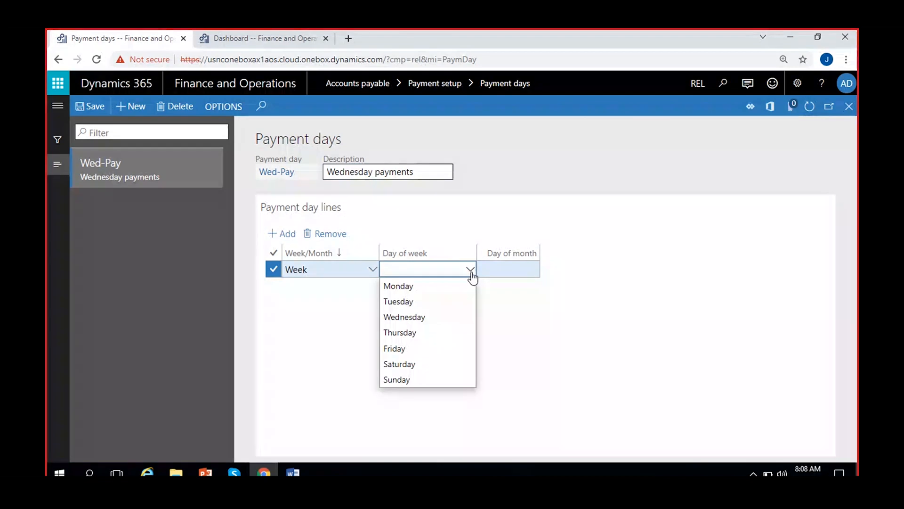
left_click(417, 320)
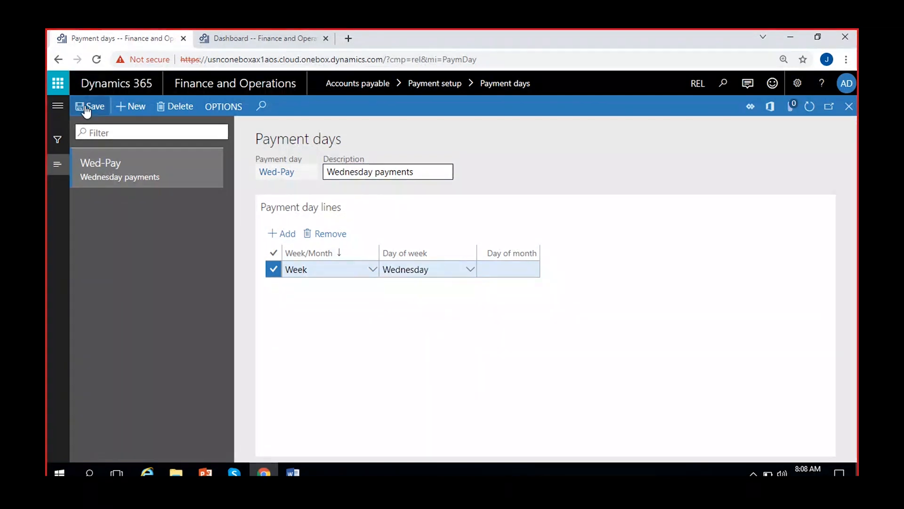
left_click(87, 107)
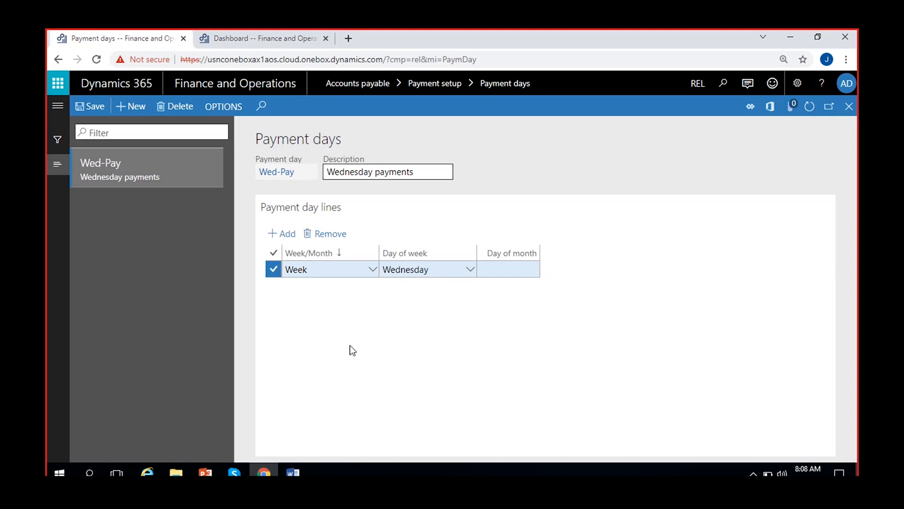
Check the upcoming Wednesday dates in the system calendar for November 2021, and close the calendar.
left_click(814, 470)
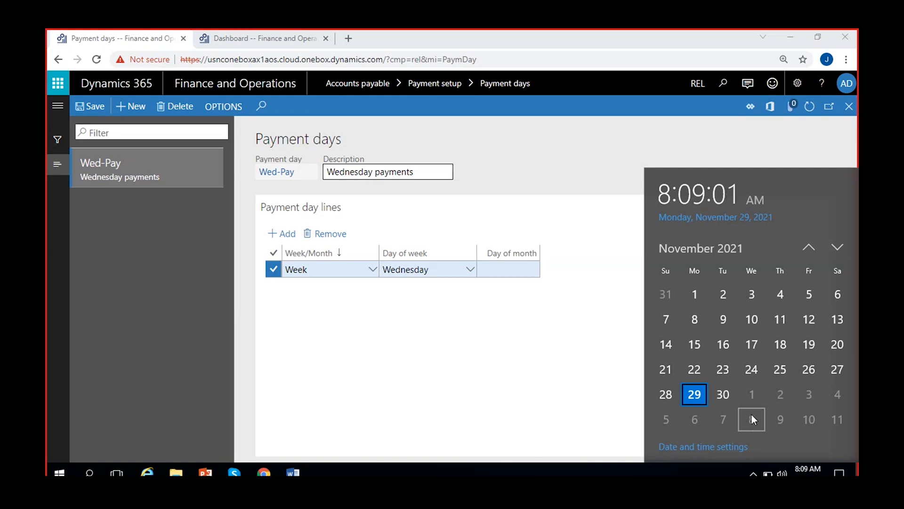
left_click(348, 337)
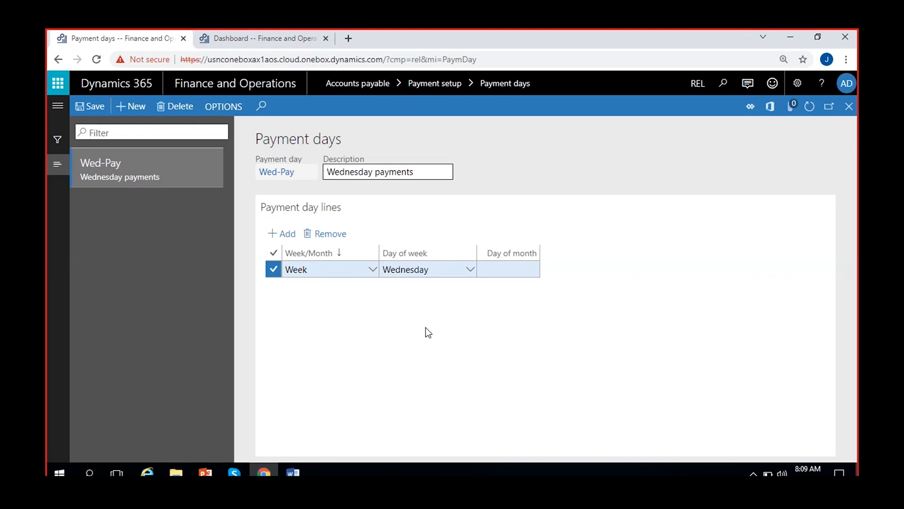
Create a second payment day named 15th-pay with the description "15th day payments".
left_click(127, 106)
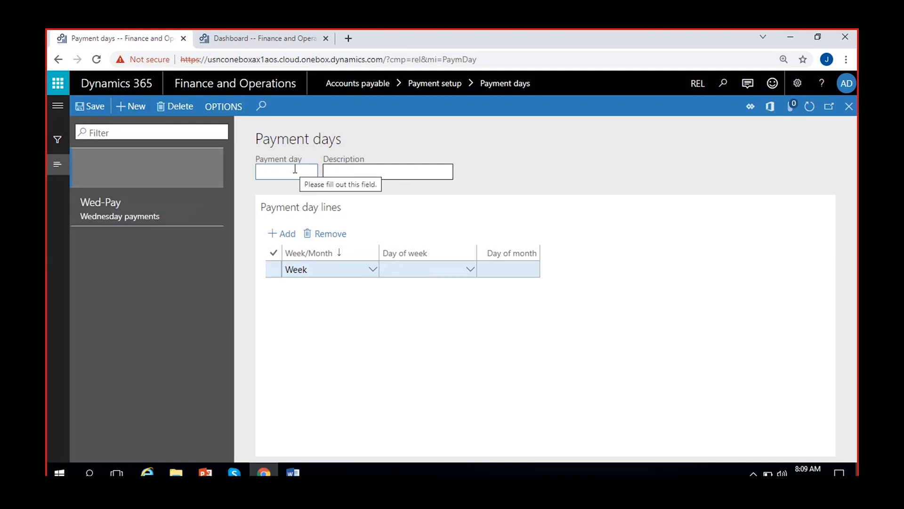
type("15th")
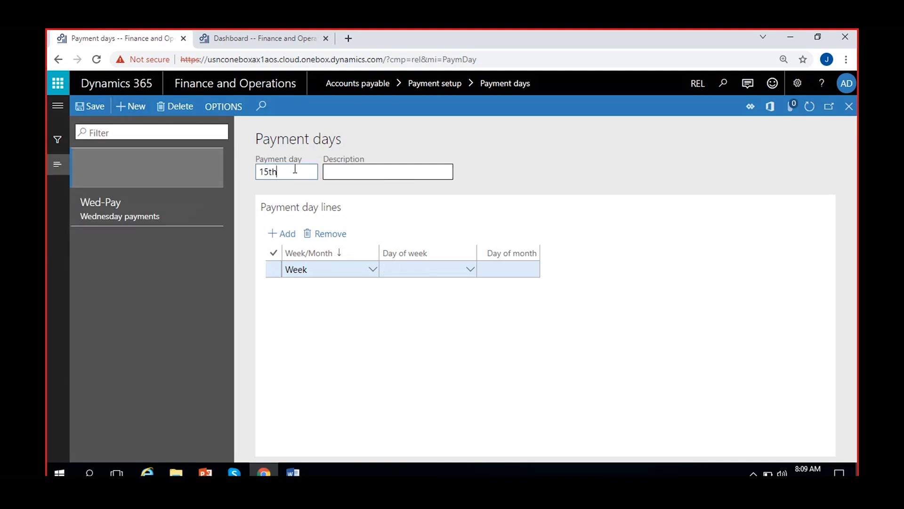
type("-pay")
left_click(343, 172)
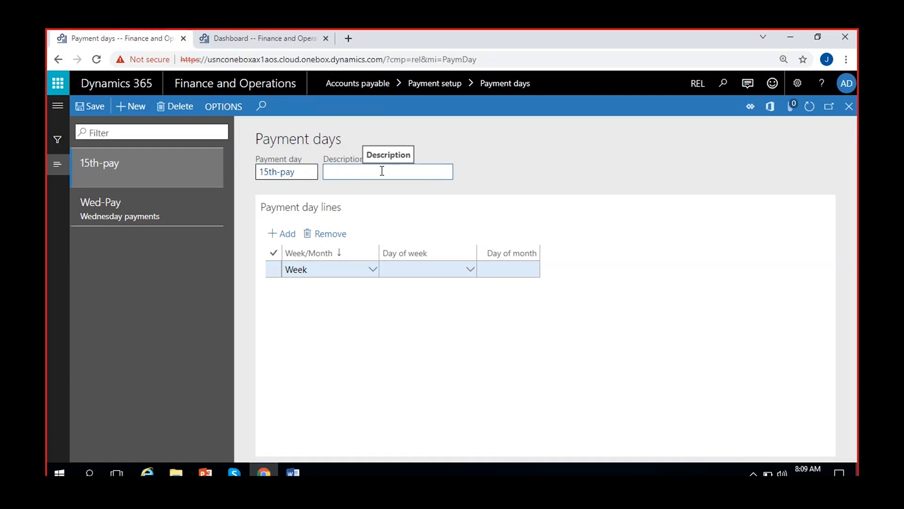
type("15th day payments")
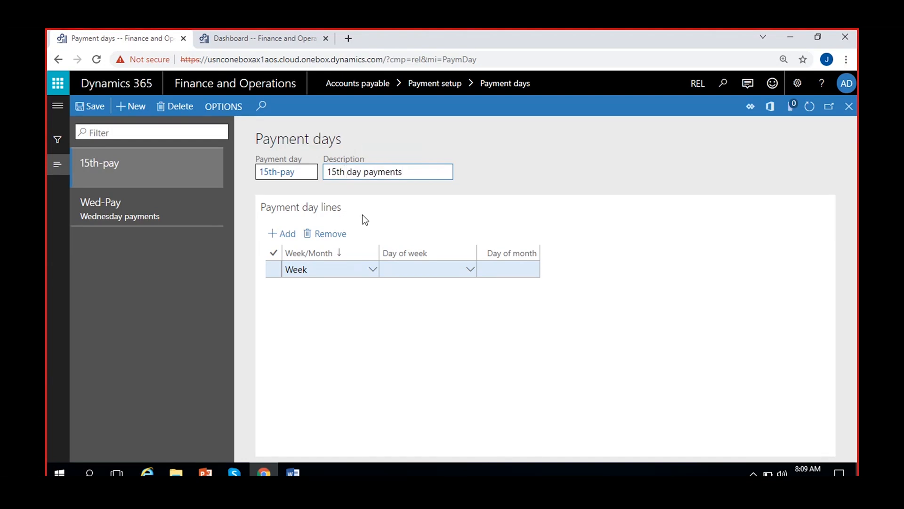
Set the 15th-pay payment day line to Month with 15 as the day of month, and save the record.
left_click(372, 270)
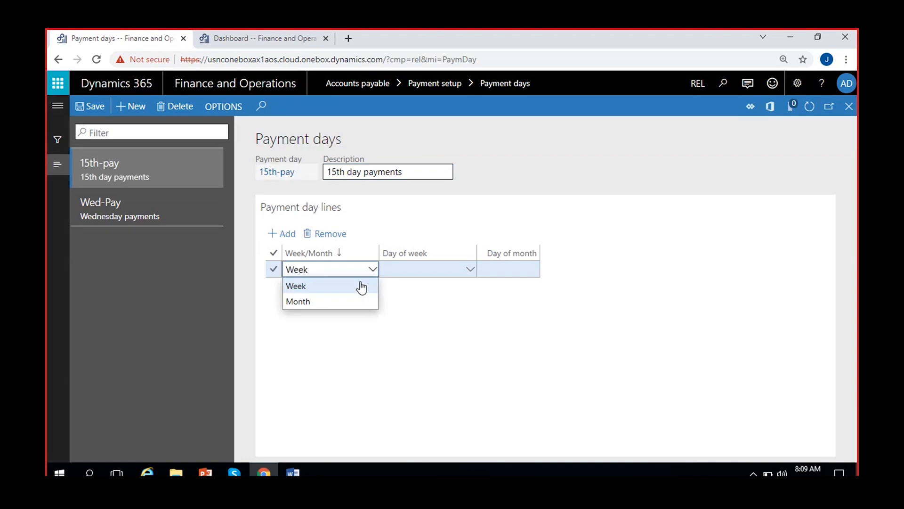
left_click(332, 300)
left_click(441, 270)
left_click(511, 270)
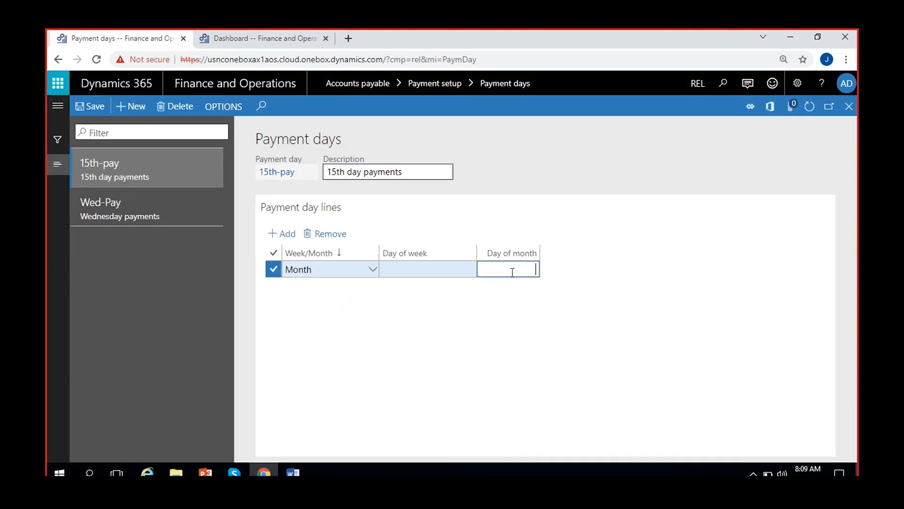
type("15")
left_click(465, 335)
left_click(87, 106)
left_click(466, 327)
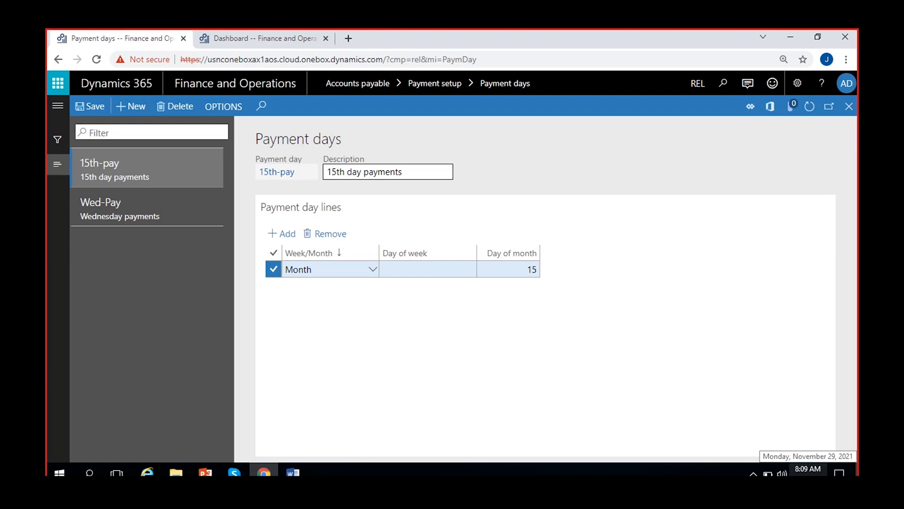
Check the dates around the middle of November 2021 in the system calendar, select the 16th, and close the calendar.
left_click(808, 470)
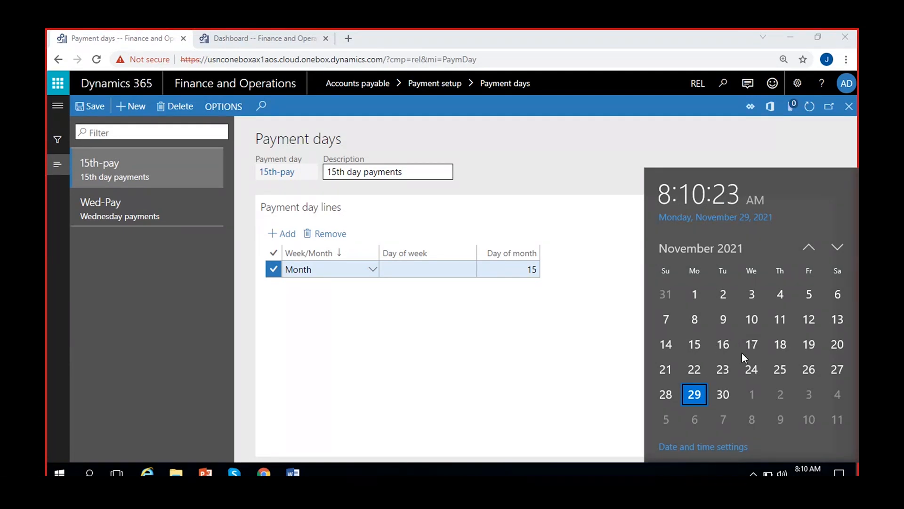
left_click(726, 344)
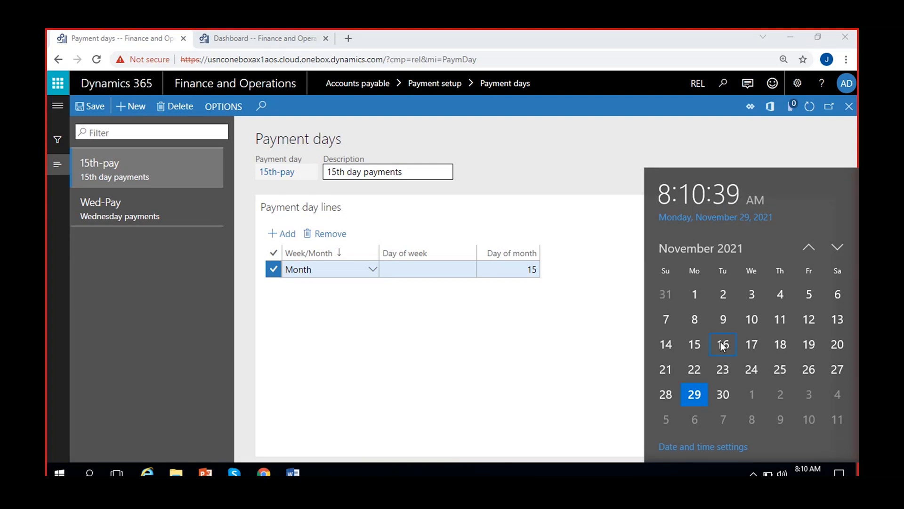
left_click(561, 318)
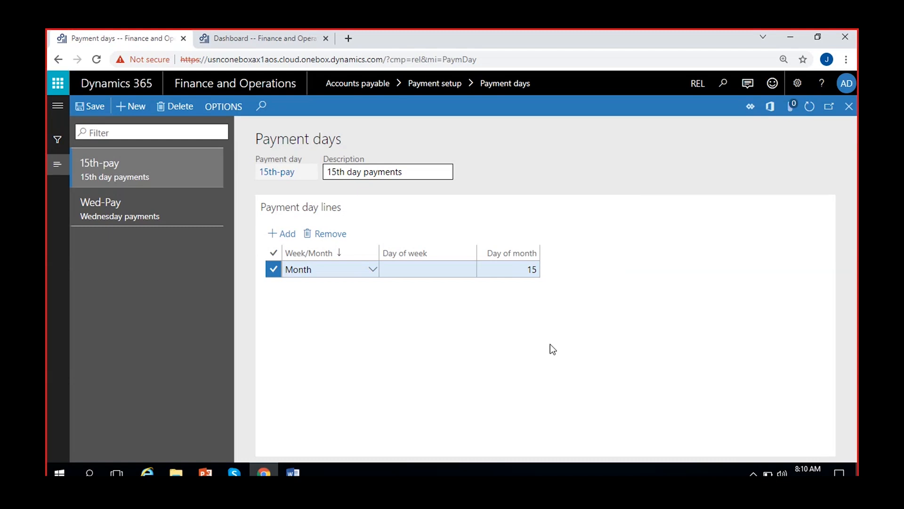
Create a payment day named "1 and 15" with the description "payments on 1st and 15th".
left_click(123, 106)
type("1 and 15")
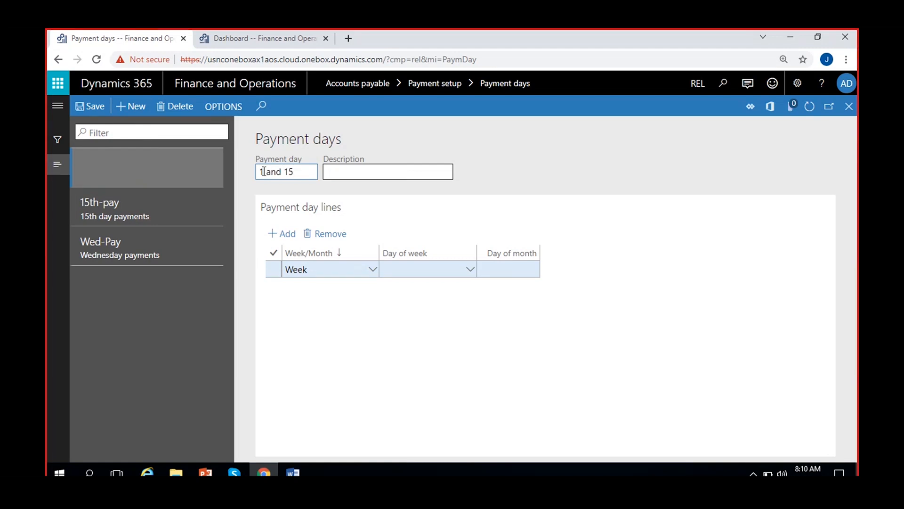
left_click(392, 174)
type("pay")
type("ment da")
key("BackSpace")
key("BackSpace")
key("BackSpace")
type("s on")
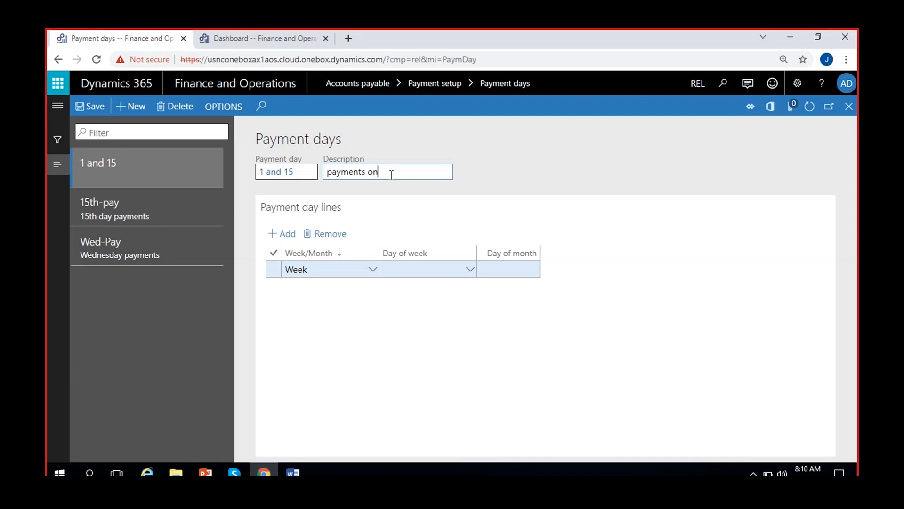
type(" 1st and 15th")
left_click(360, 312)
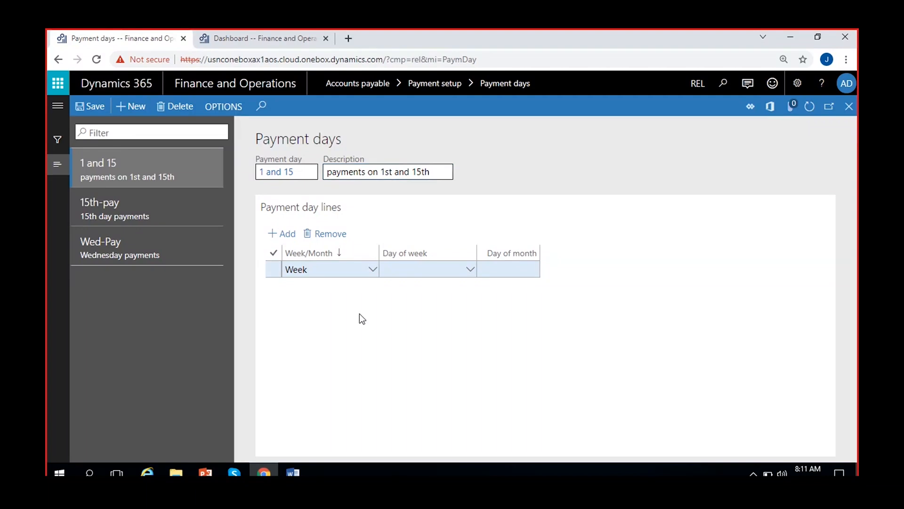
Set the first line of the "1 and 15" payment day to Month with 1 as the day of month.
left_click(371, 269)
left_click(319, 305)
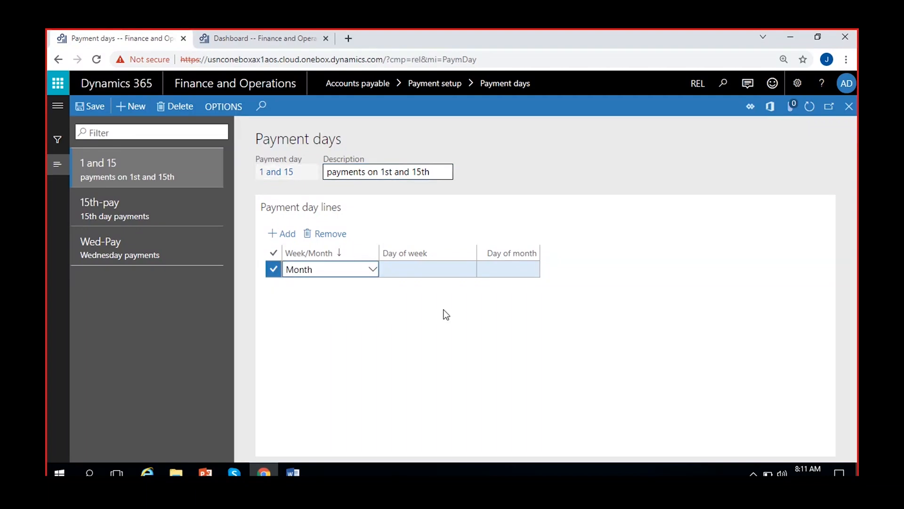
left_click(492, 272)
type("1")
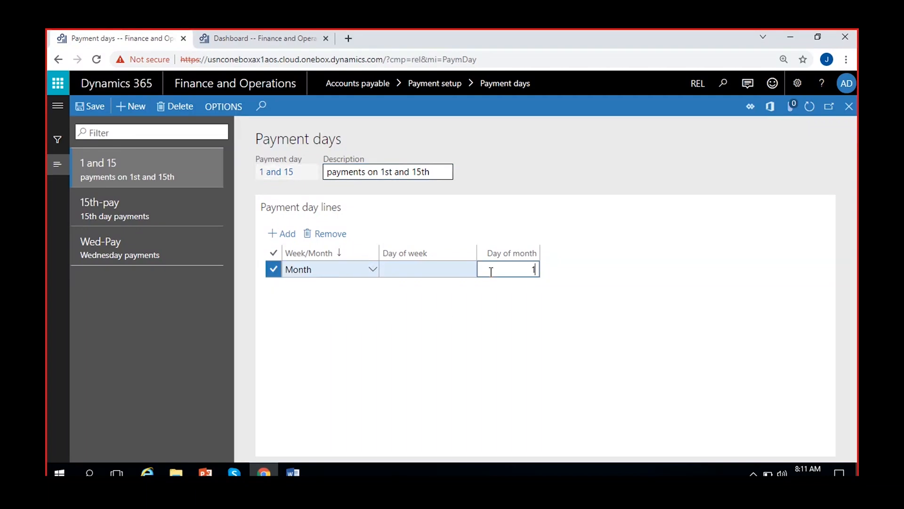
Add a second line set to Month with 15 as the day of month, save the record and refresh the page.
left_click(282, 233)
left_click(372, 269)
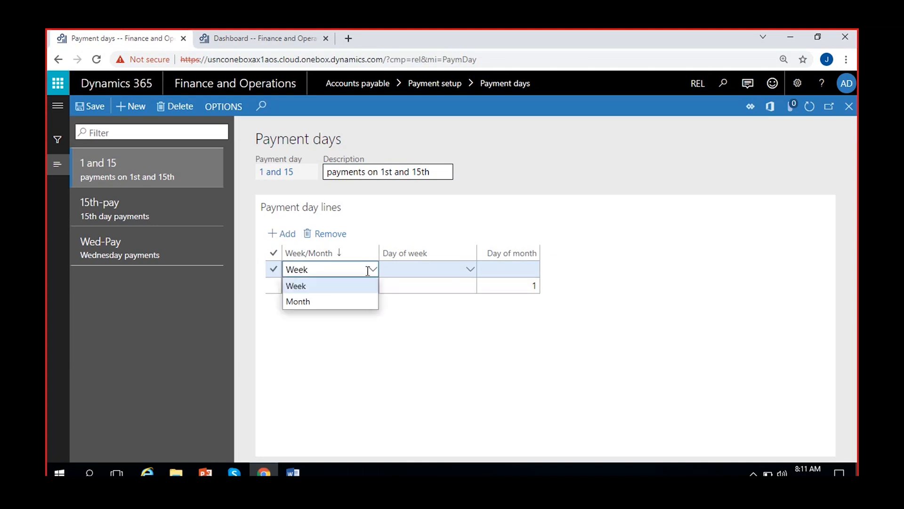
left_click(324, 304)
left_click(498, 272)
type("15")
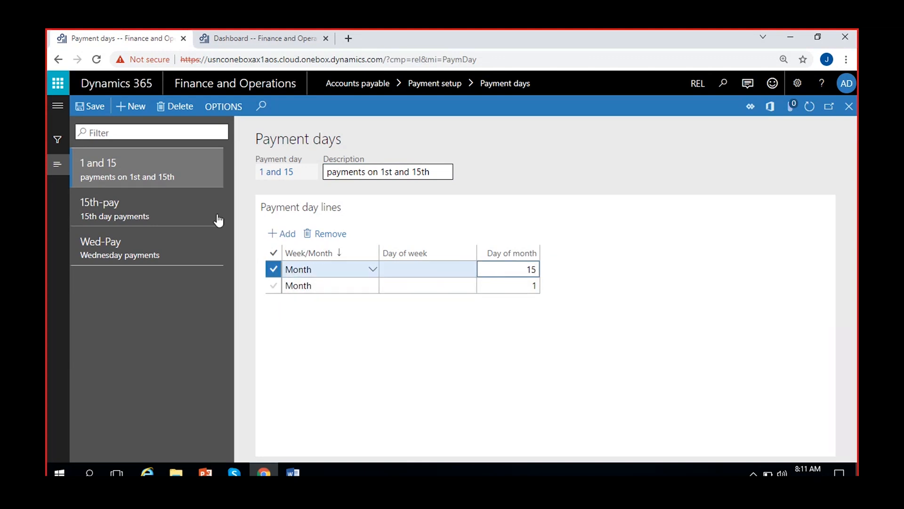
left_click(89, 106)
left_click(810, 107)
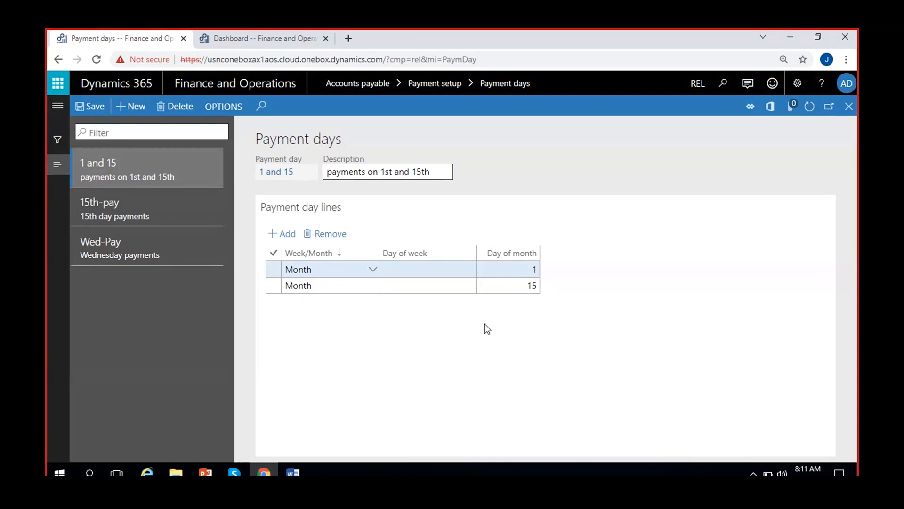
Check the November 2021 dates in the system calendar against the 1st and 15th payment lines, and close the calendar.
left_click(798, 468)
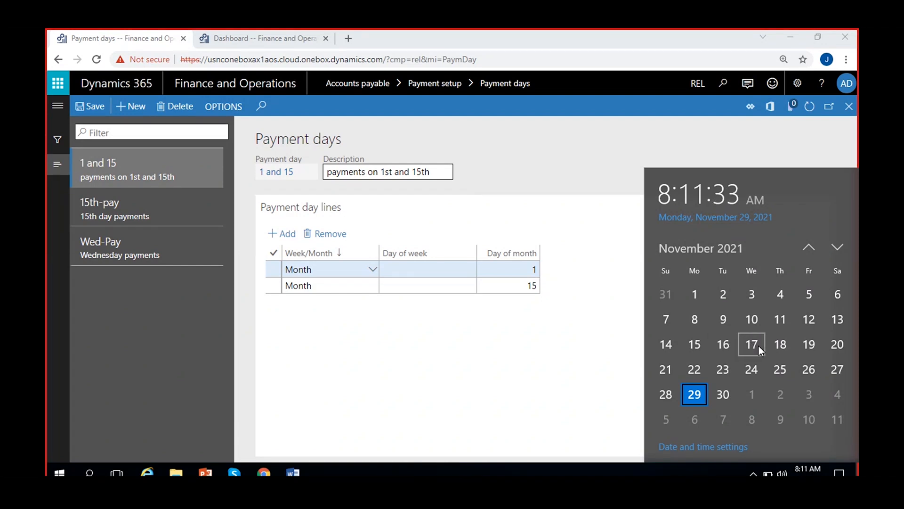
left_click(531, 265)
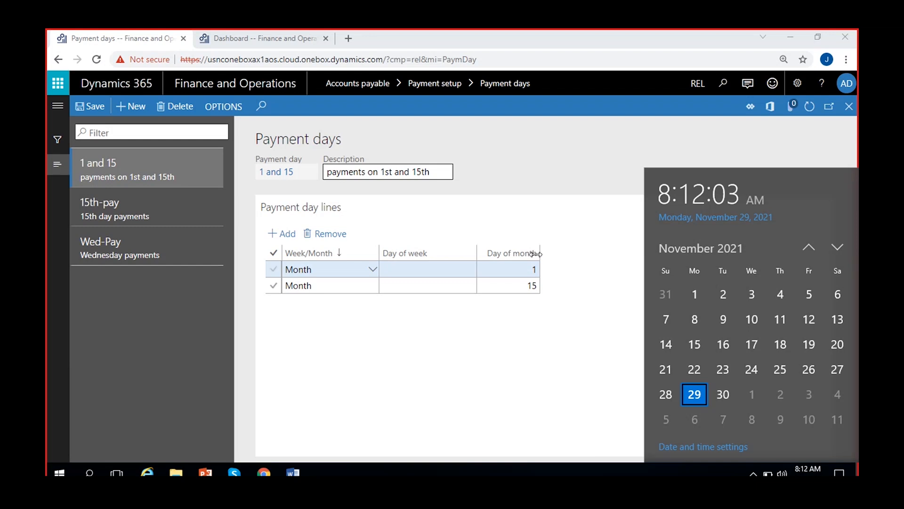
left_click(522, 389)
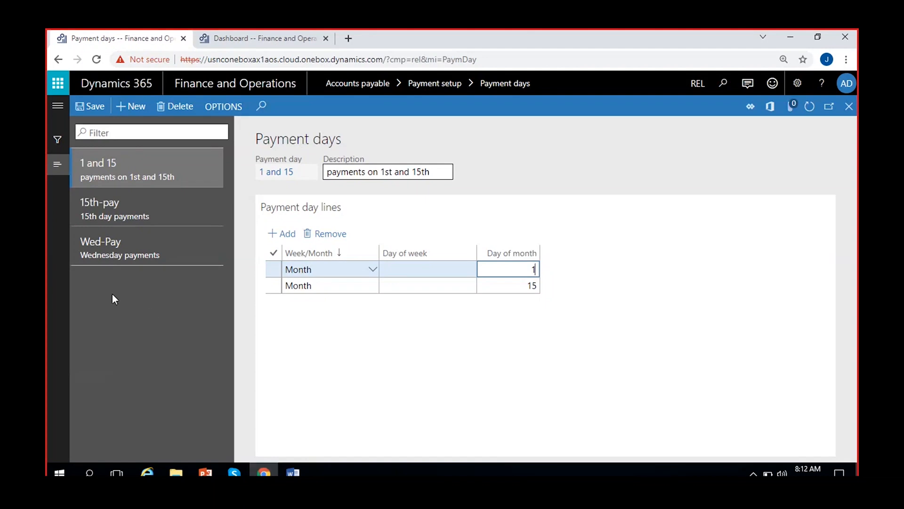
left_click(298, 354)
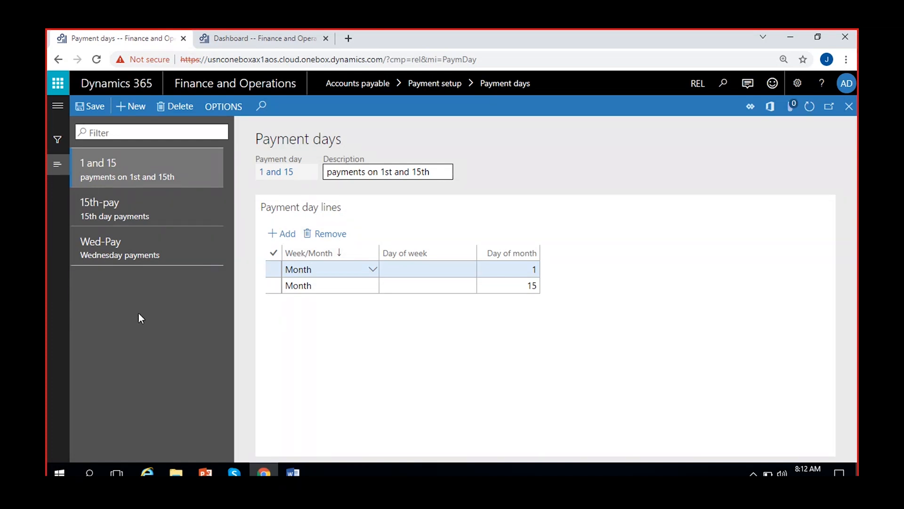
Add a weekly Saturday line to the Wed-Pay payment day, remove it again, and save the record.
left_click(167, 241)
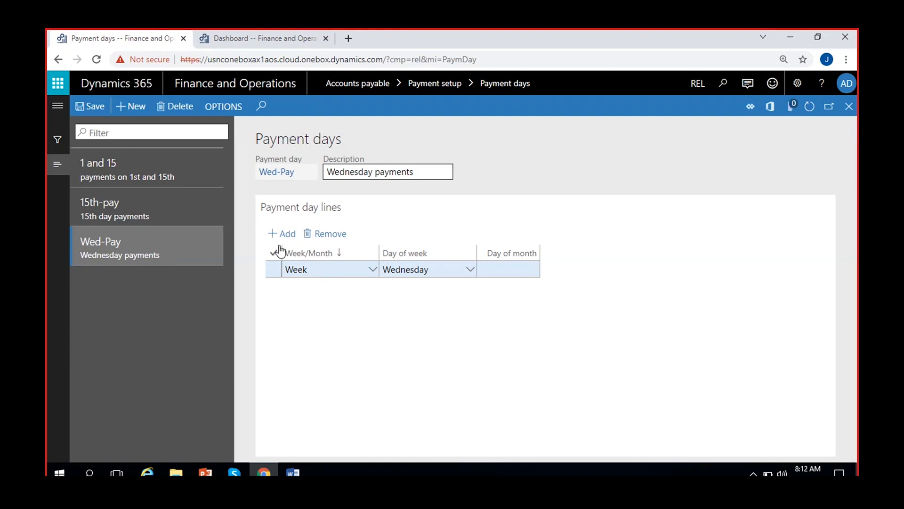
left_click(284, 233)
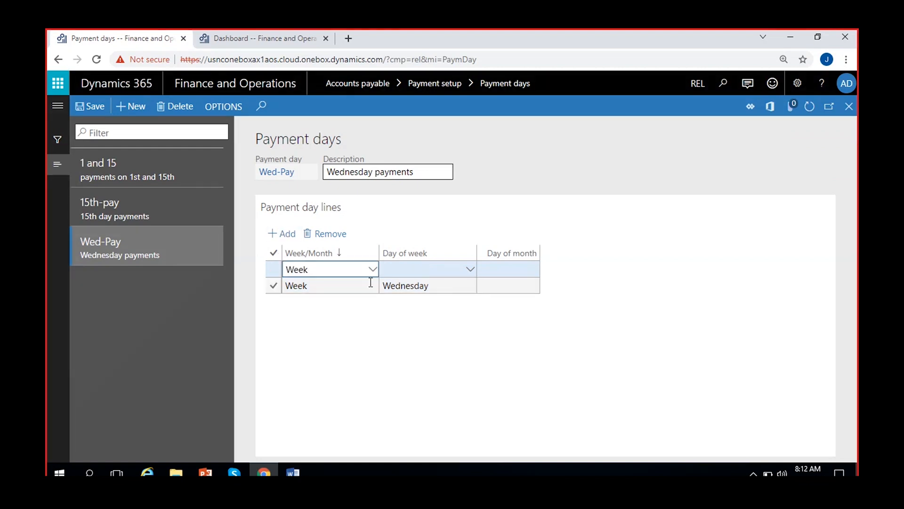
left_click(470, 271)
left_click(415, 363)
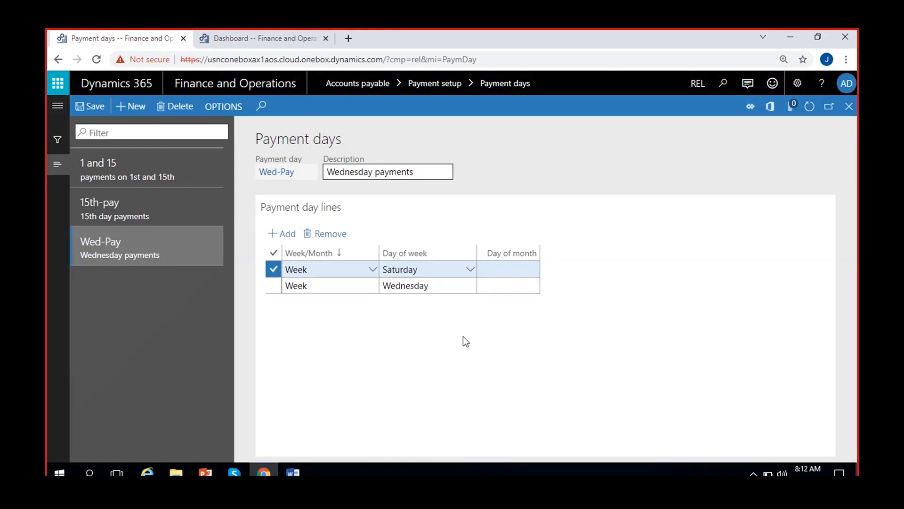
left_click(325, 234)
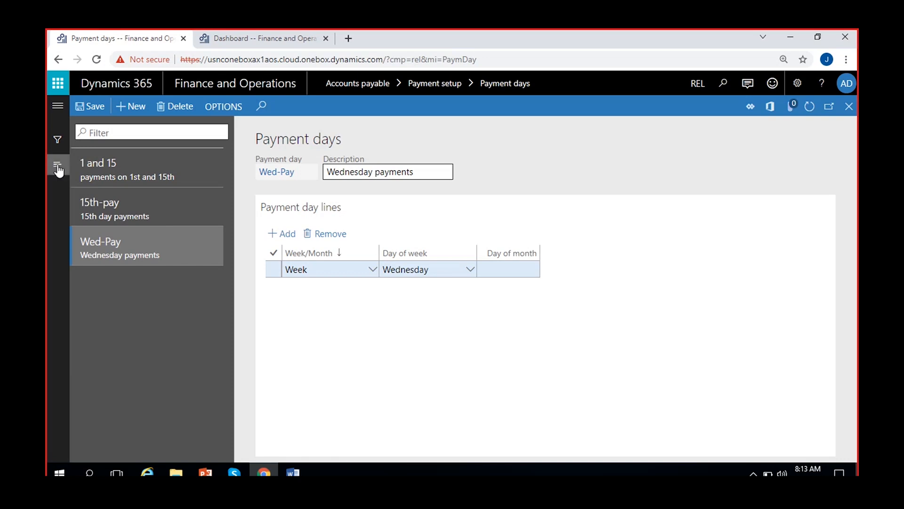
left_click(91, 107)
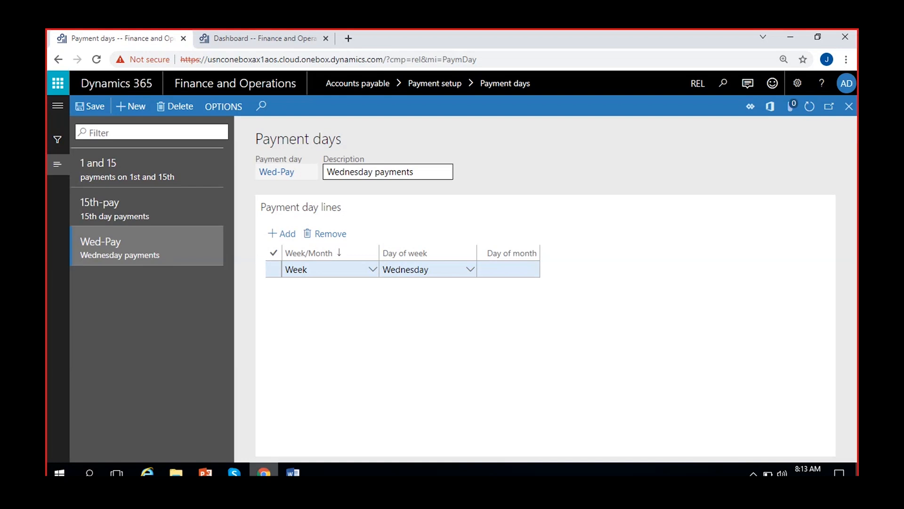
Switch to the course content document in Word, highlight the Payment schedules topic under Accounts payable, and minimize the document.
mouse_move(293, 472)
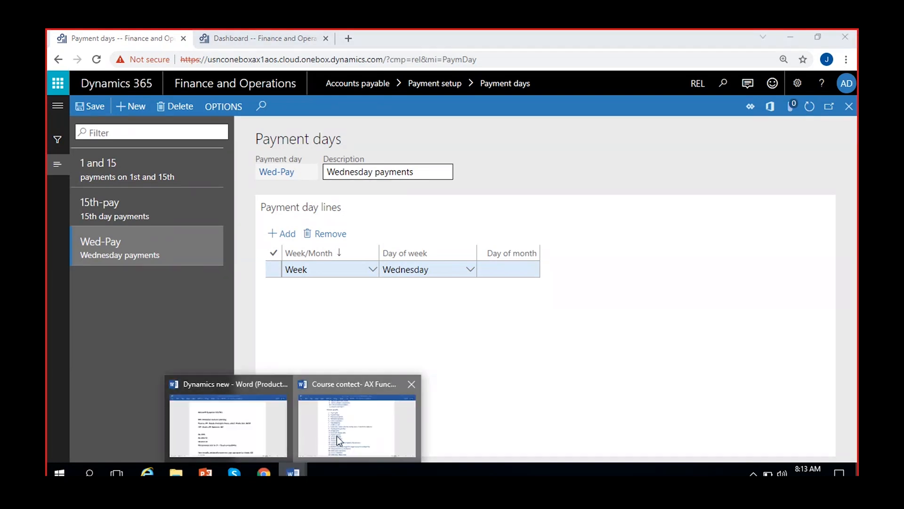
left_click(338, 436)
left_click(361, 182)
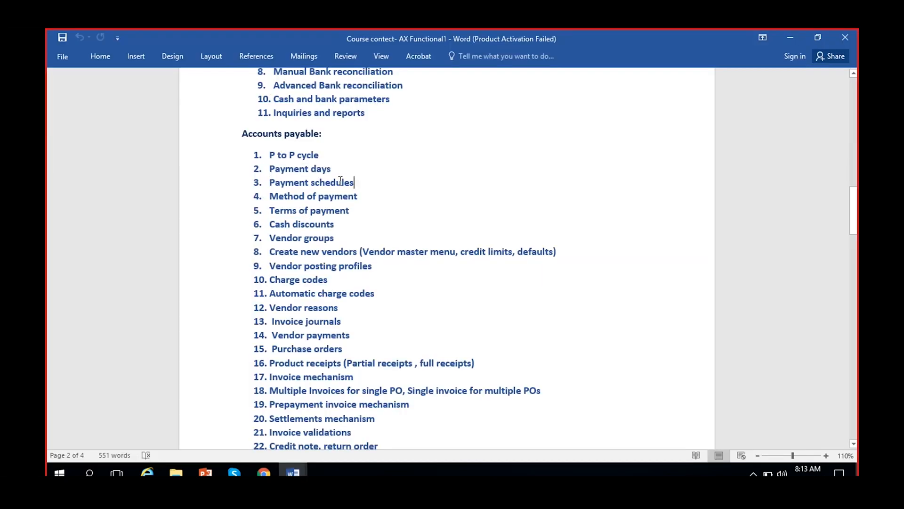
left_click_drag(360, 182, 270, 183)
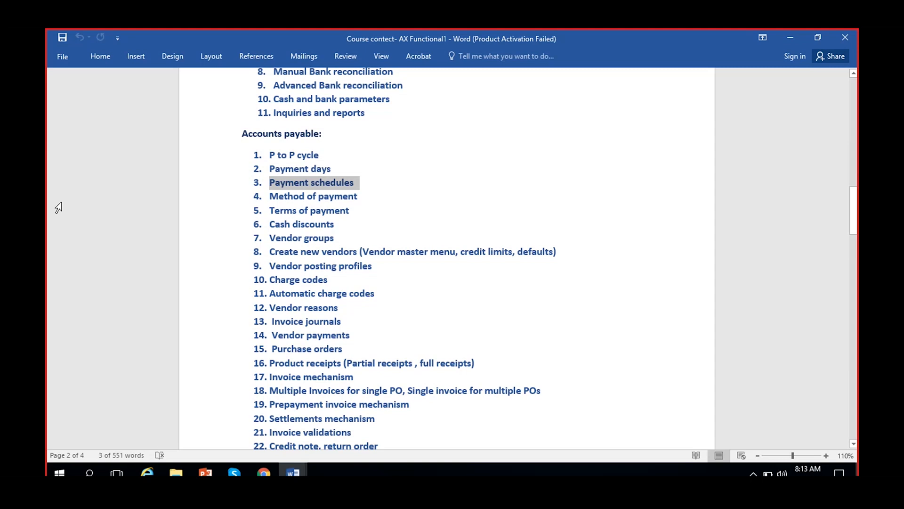
left_click(790, 37)
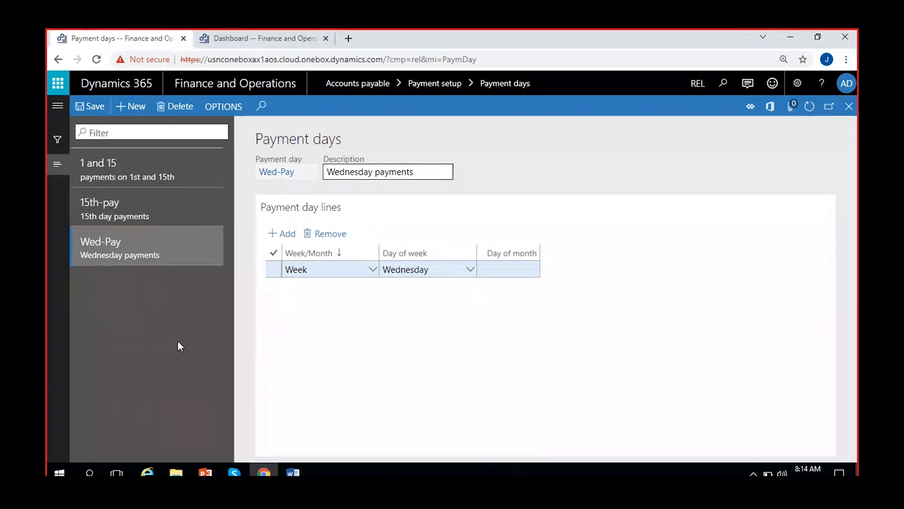
Open the accounts payable payment schedules and create one named Total with the description "Total payment" and Total allocation.
left_click(57, 106)
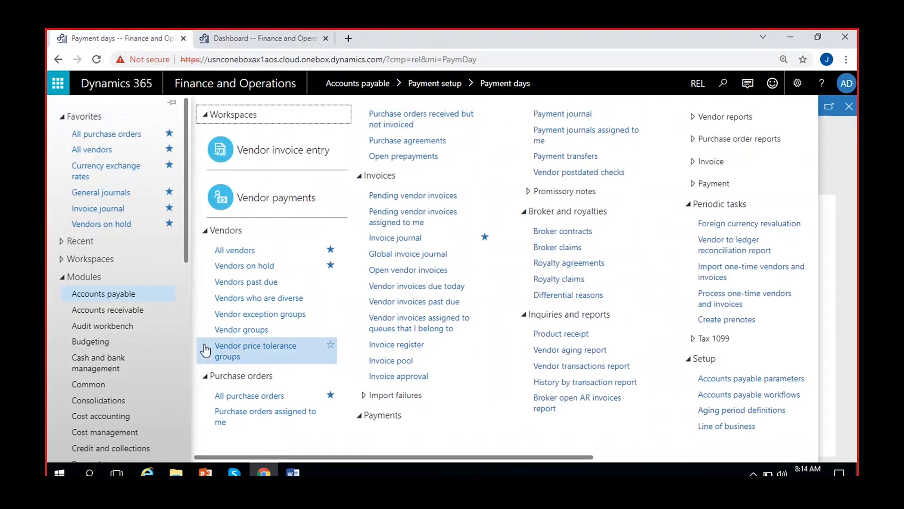
left_click_drag(388, 456, 642, 462)
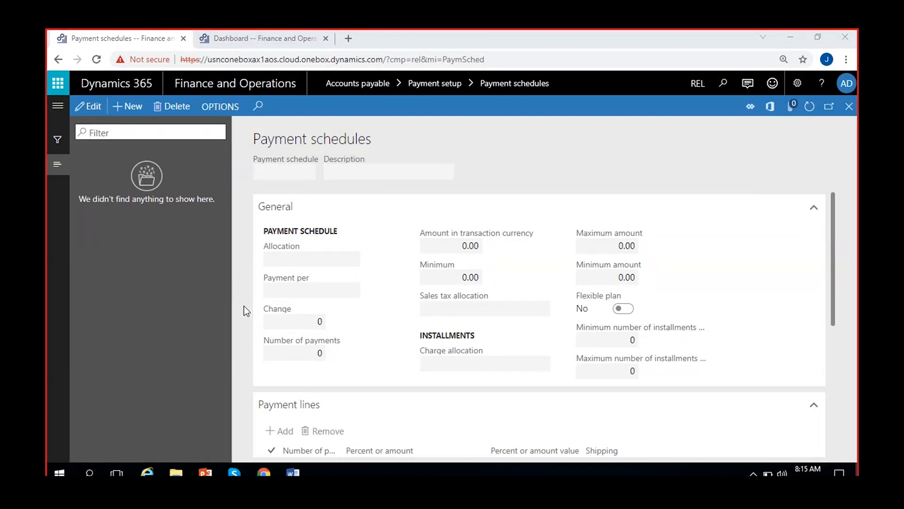
left_click(131, 107)
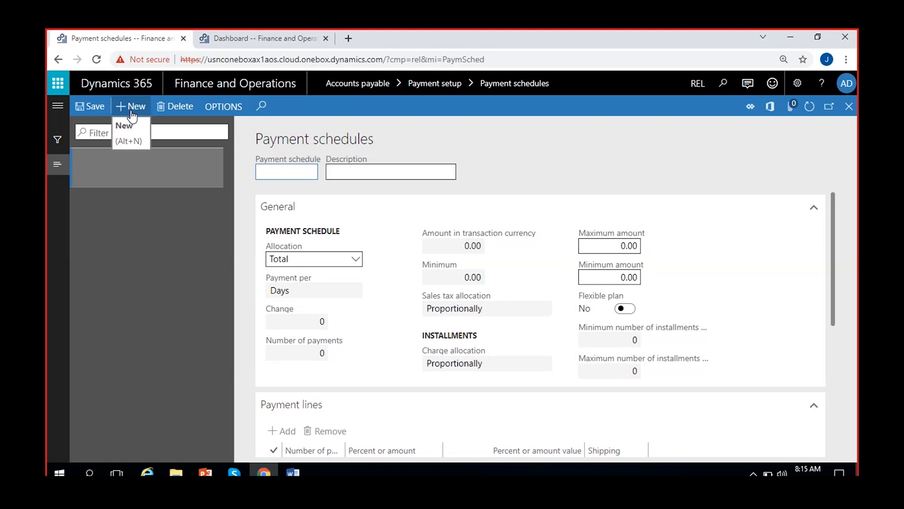
left_click(356, 259)
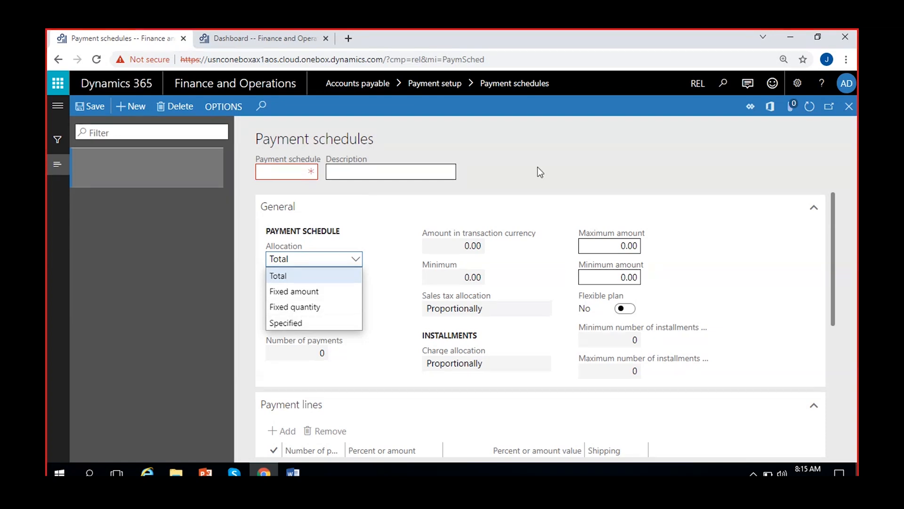
left_click(297, 278)
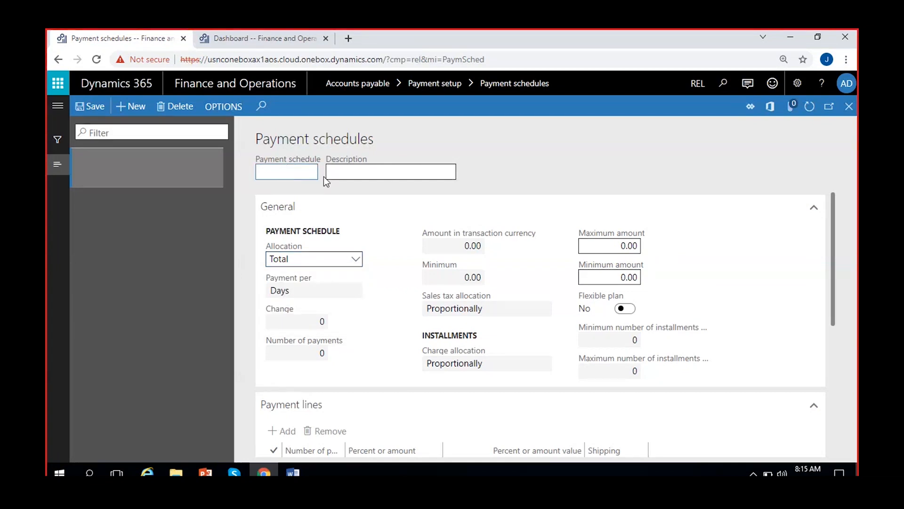
type("Total")
left_click(397, 173)
type("otal payment")
left_click(524, 167)
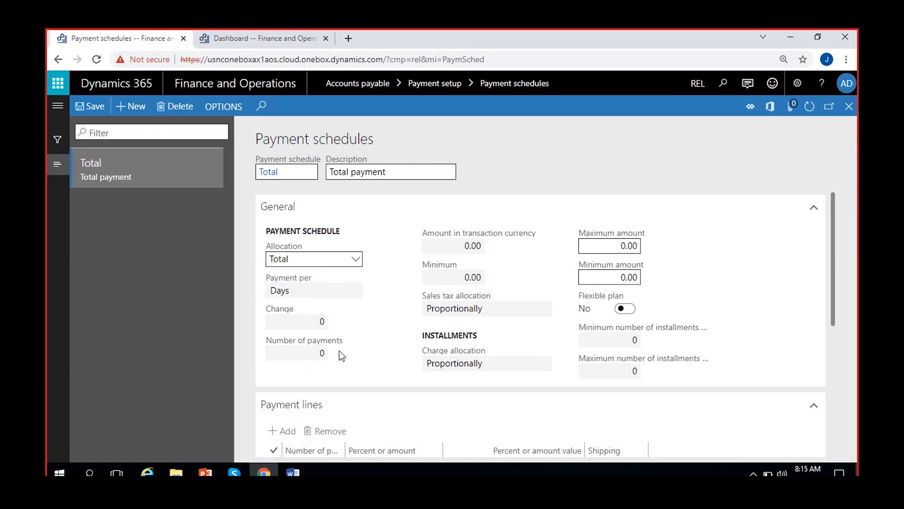
Examine the sales tax allocation, payment per and remaining fields of the Total payment schedule.
left_click(457, 308)
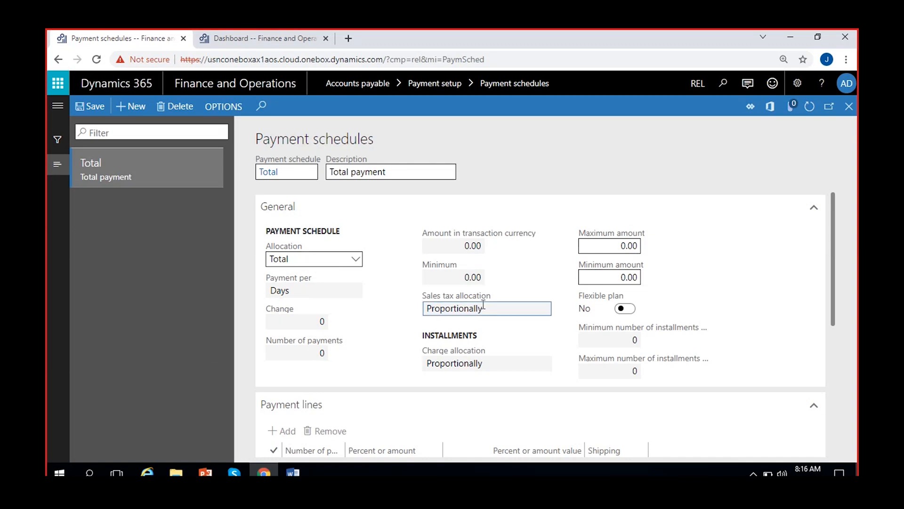
left_click(350, 284)
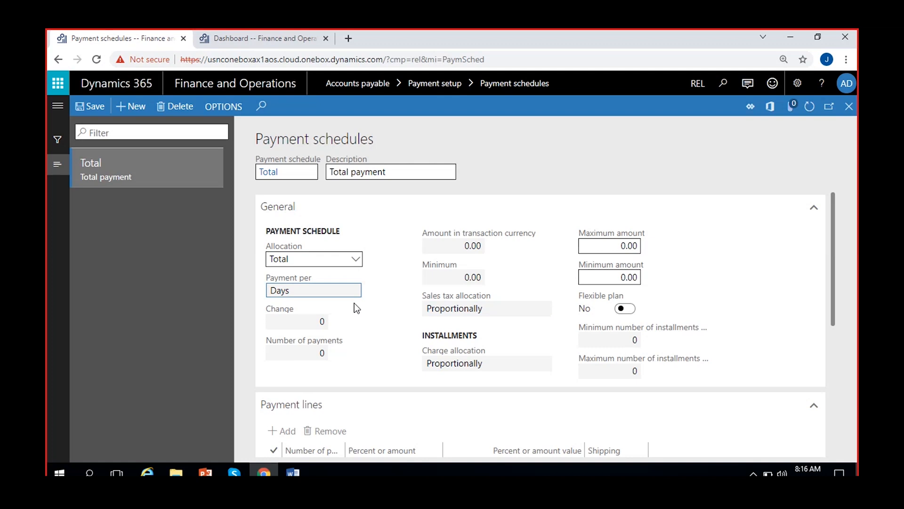
left_click(364, 310)
scroll(336, 349, "down", 3)
scroll(361, 345, "up", 3)
Create a payment schedule named FA-5000 with the allocation set to Fixed amount.
left_click(135, 106)
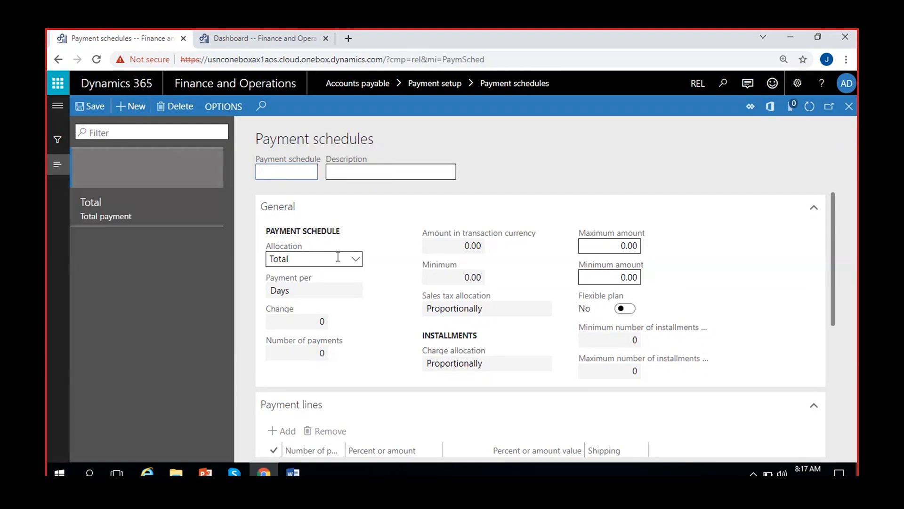
left_click(353, 262)
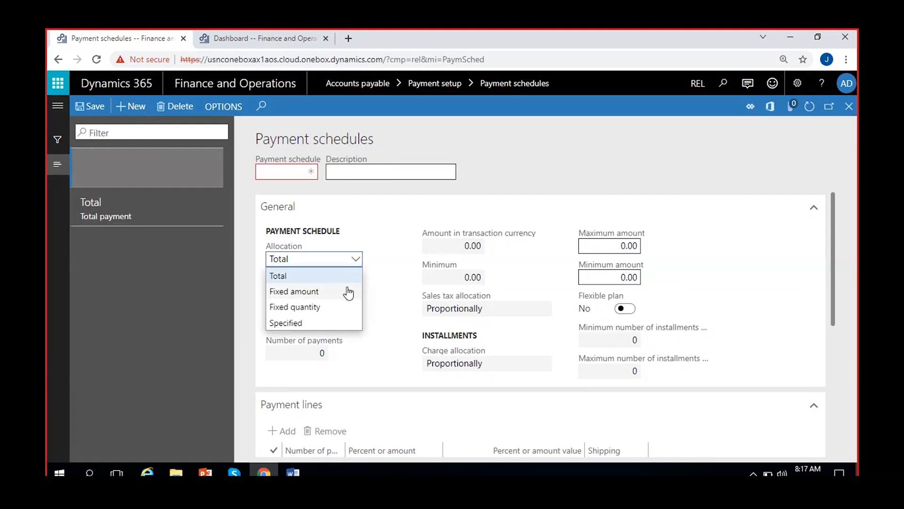
left_click(317, 293)
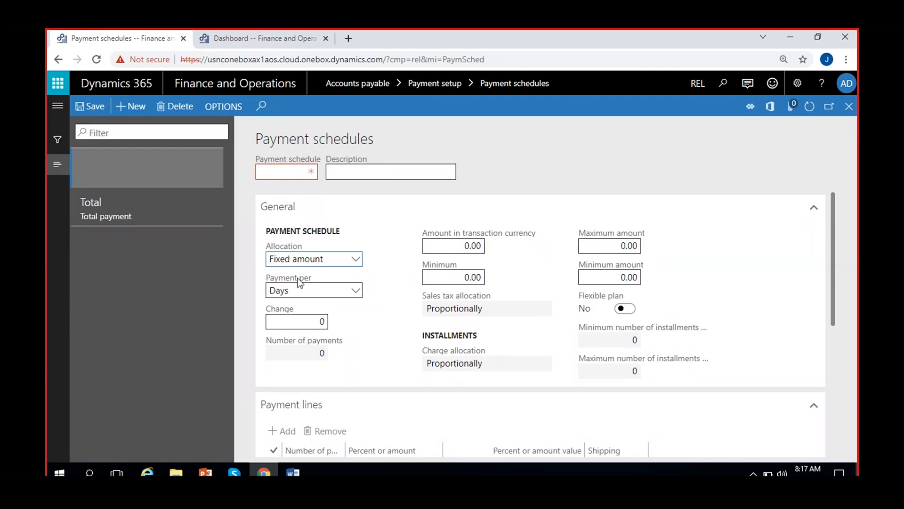
left_click(283, 175)
type("Foxed")
key("BackSpace")
key("BackSpace")
key("BackSpace")
key("BackSpace")
type("A")
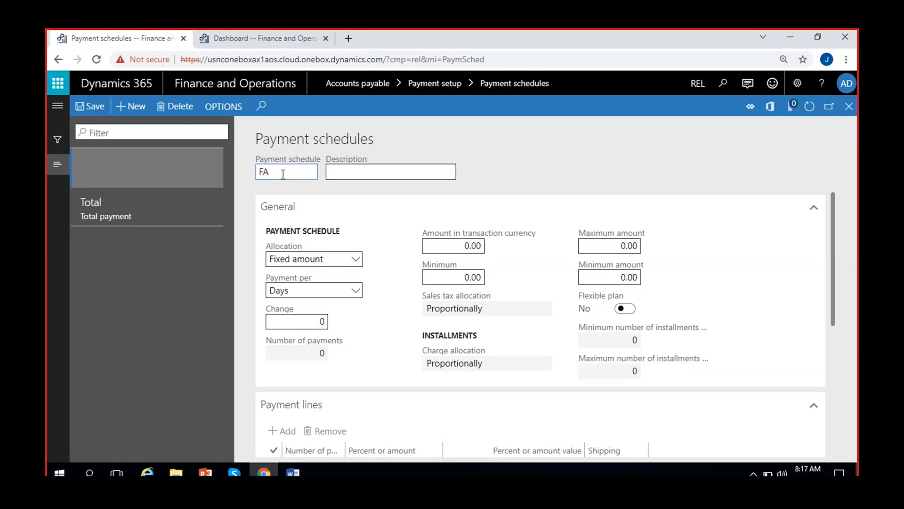
type("-5000")
Enter "Fixed amount of $5000" as the description of the FA-5000 payment schedule.
left_click(368, 170)
type("Fixed")
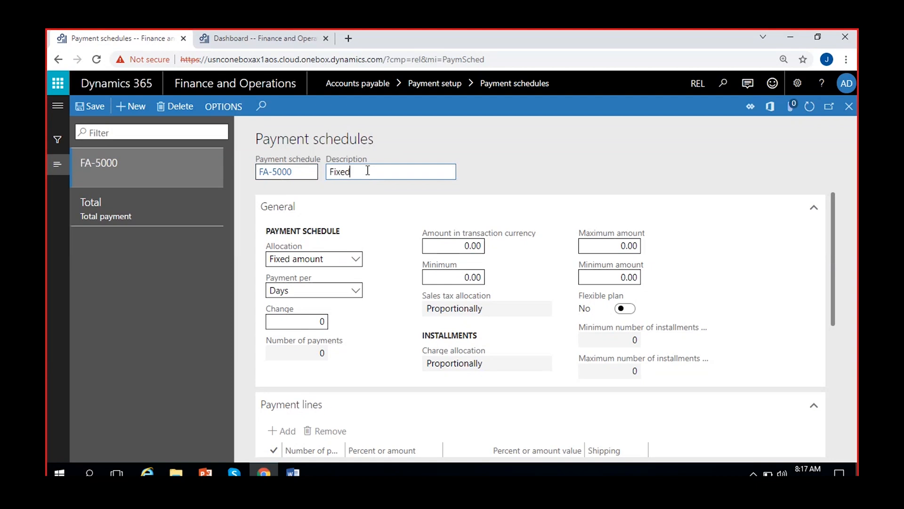
type(" amount of 5000")
type("$")
left_click(512, 174)
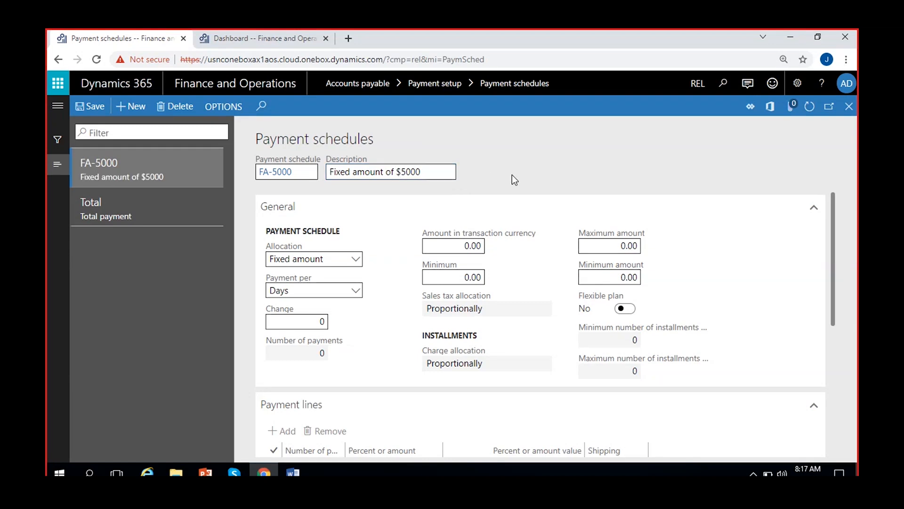
Try to save the FA-5000 payment schedule without an amount.
left_click(89, 107)
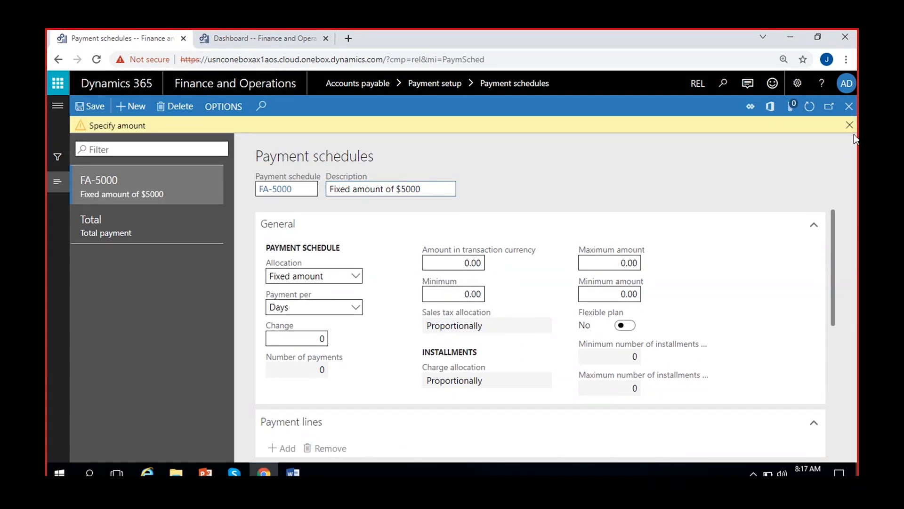
left_click(847, 126)
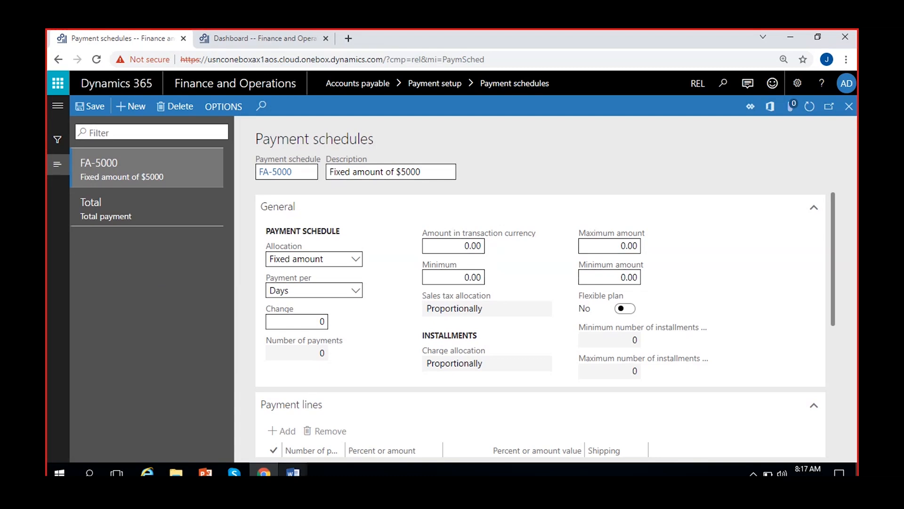
Switch to the Dynamics new document in Word and add the line "Invoice – 20000" on a new page at its end.
mouse_move(293, 471)
left_click(264, 414)
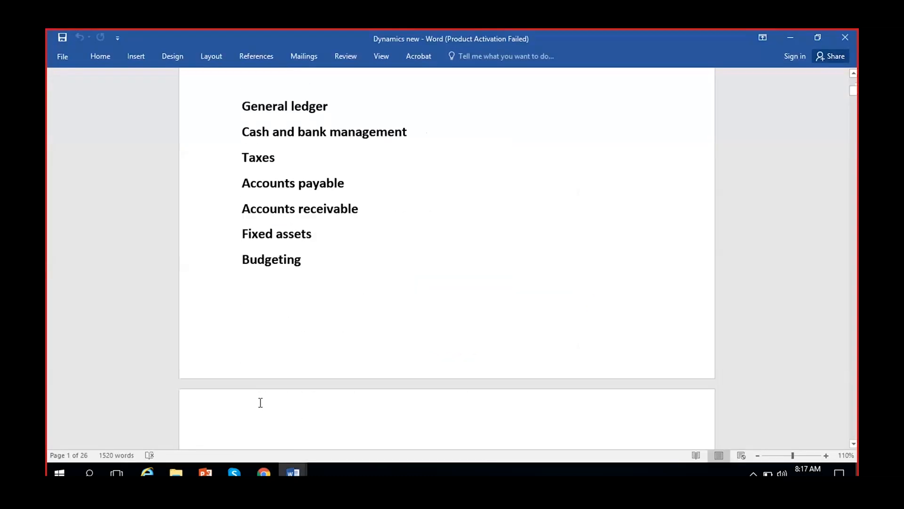
scroll(260, 402, "down", 5)
left_click_drag(853, 97, 853, 437)
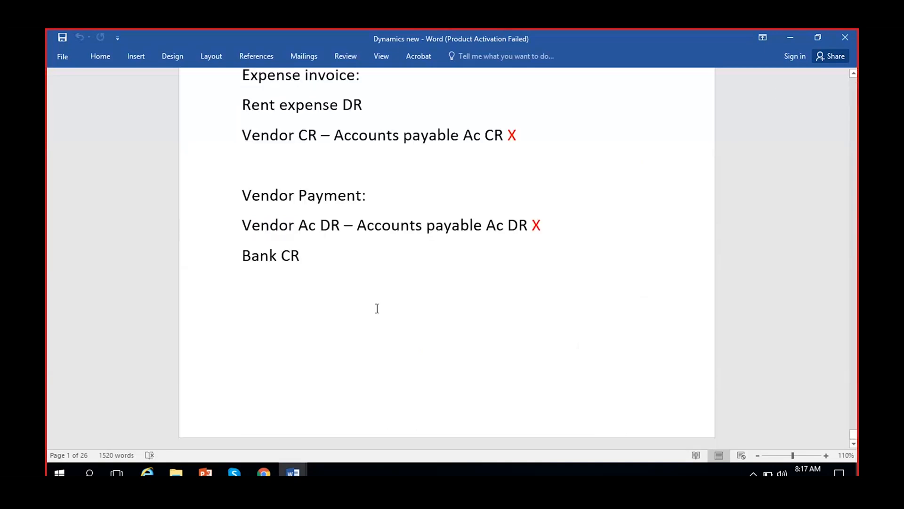
left_click(363, 323)
key("ctrl+Return")
key("ctrl+Return")
type("Invoice - 20000")
key("Return")
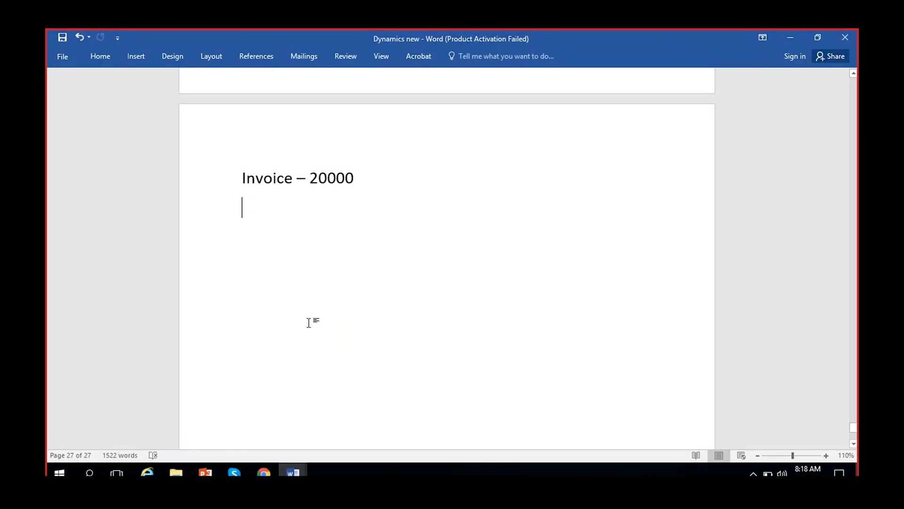
Format the invoice amount as 20,000 and add the line "FA-5000" below it.
left_click(330, 180)
type(",")
left_click(296, 232)
type("FA")
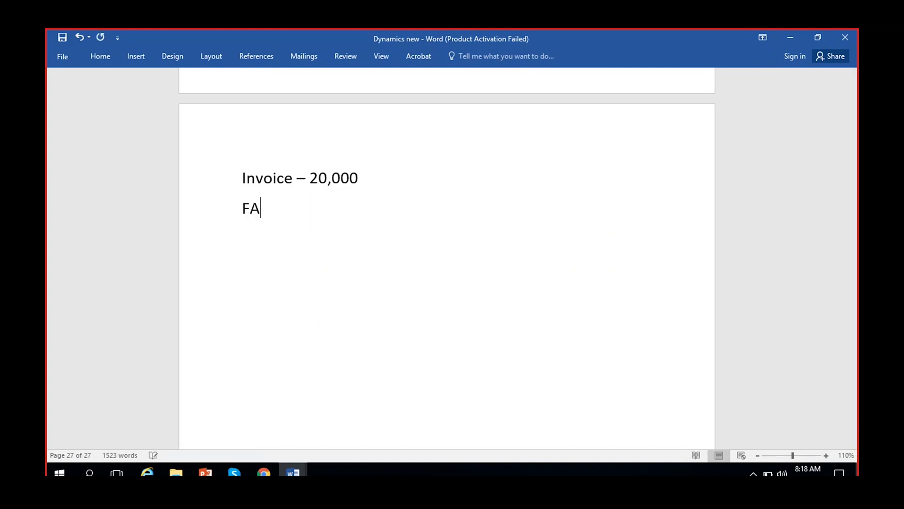
type("-5000")
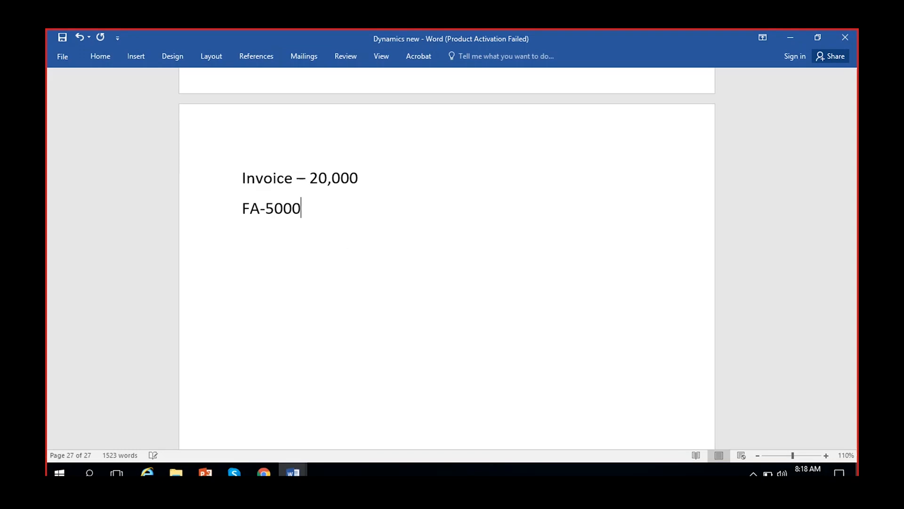
key("Return")
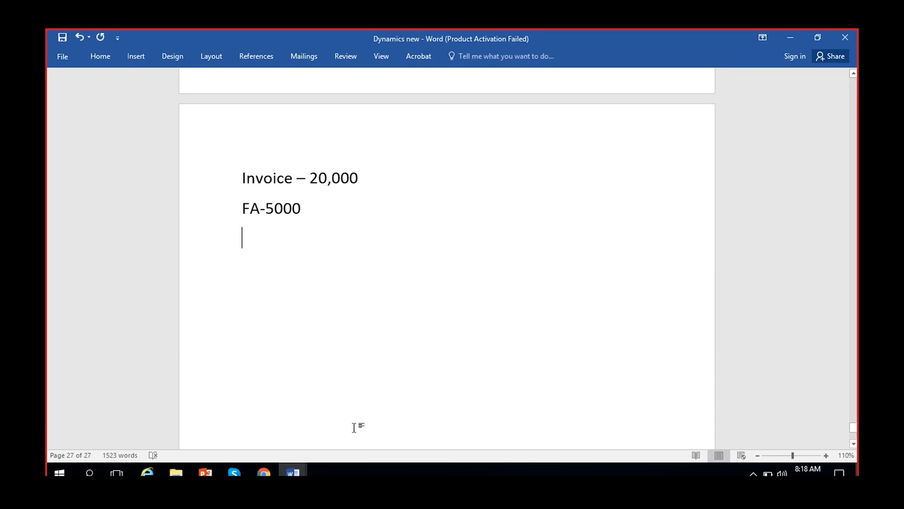
left_click_drag(311, 179, 390, 179)
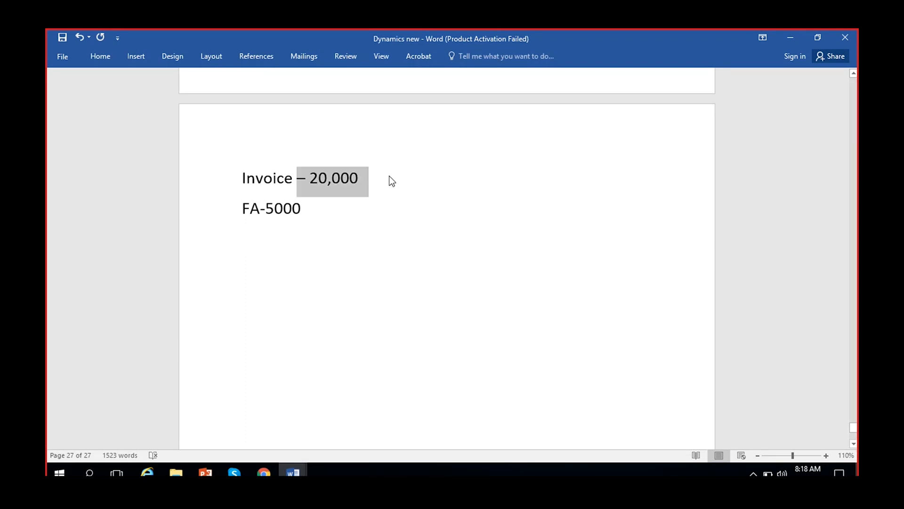
left_click(258, 243)
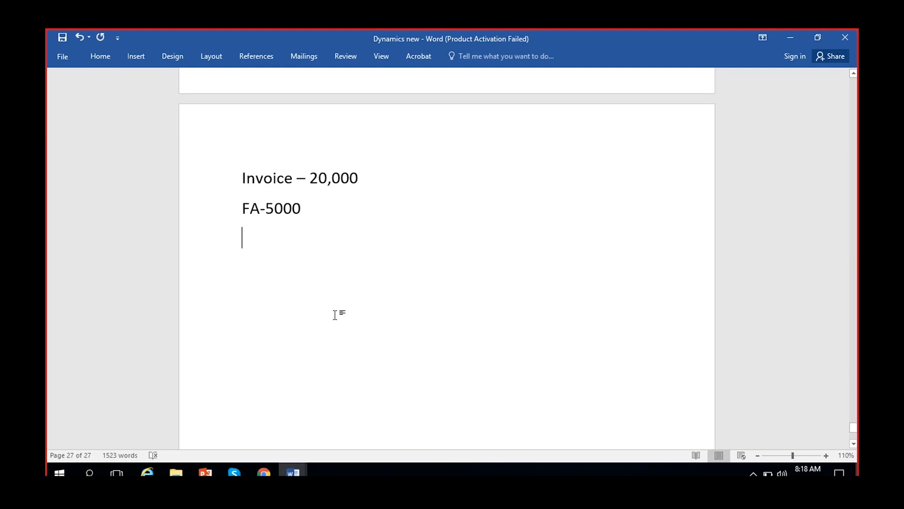
Switch back to the browser and set the FA-5000 schedule to pay per Months with a change of 1.
left_click(264, 471)
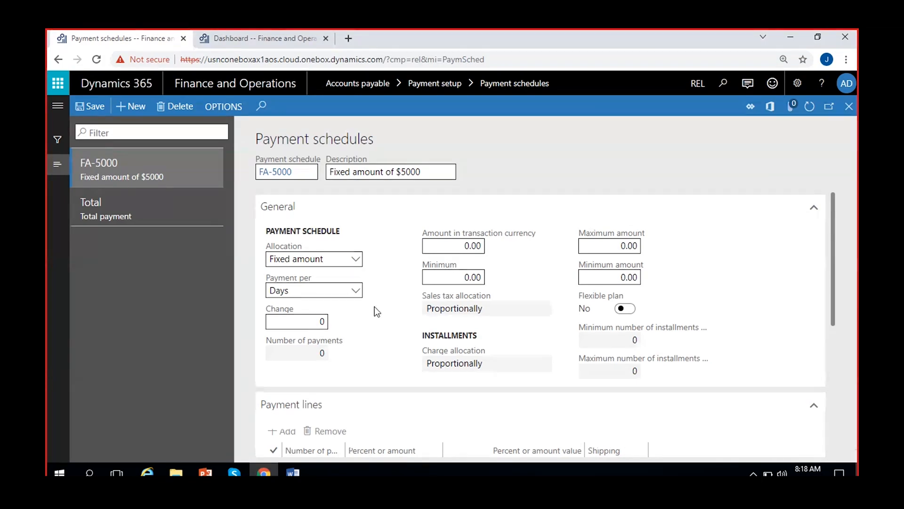
left_click(358, 293)
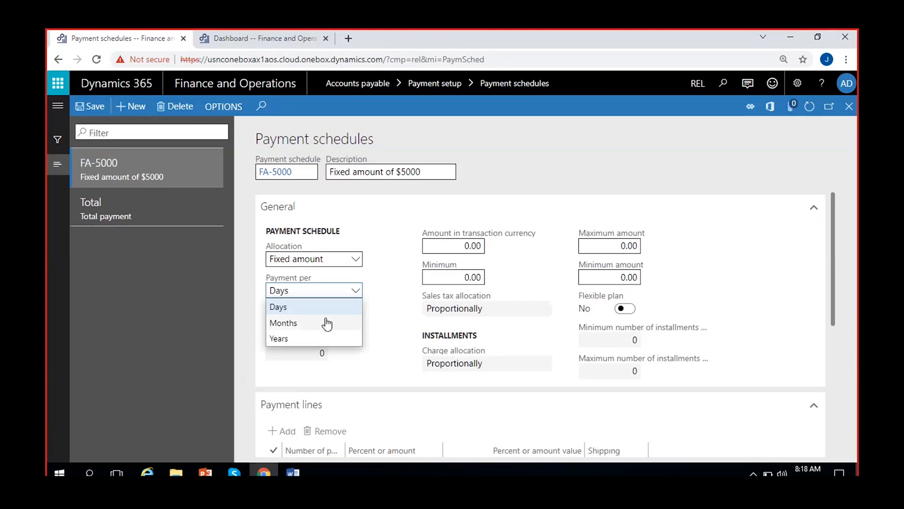
left_click(311, 322)
key("Tab")
type("1")
left_click(100, 109)
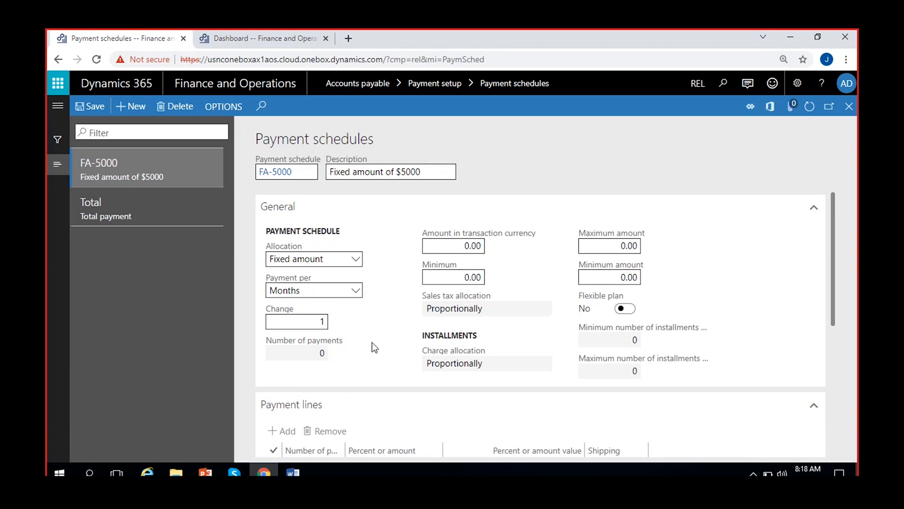
Set the FA-5000 amount in transaction currency to 5,000.00 and the minimum to 10.00, and save the schedule.
left_click(444, 245)
type("500")
left_click(395, 279)
left_click(449, 278)
left_click(401, 280)
left_click(90, 107)
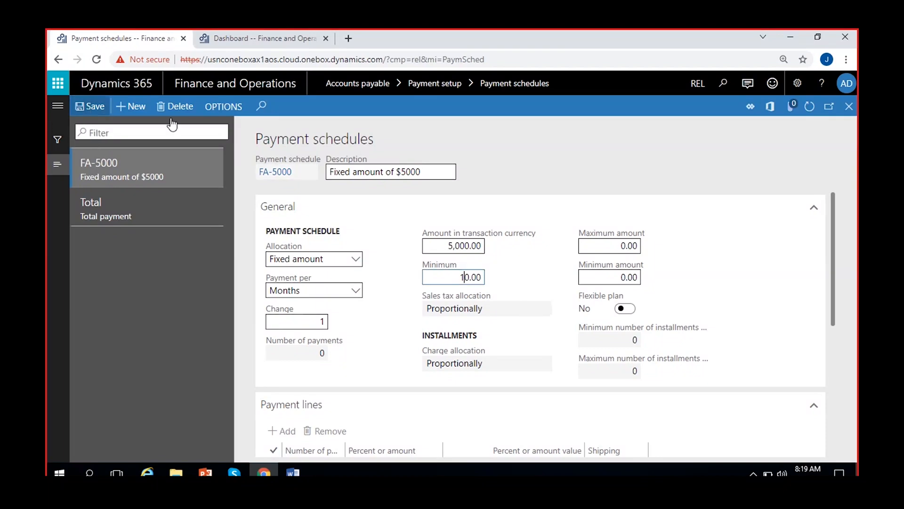
left_click(524, 289)
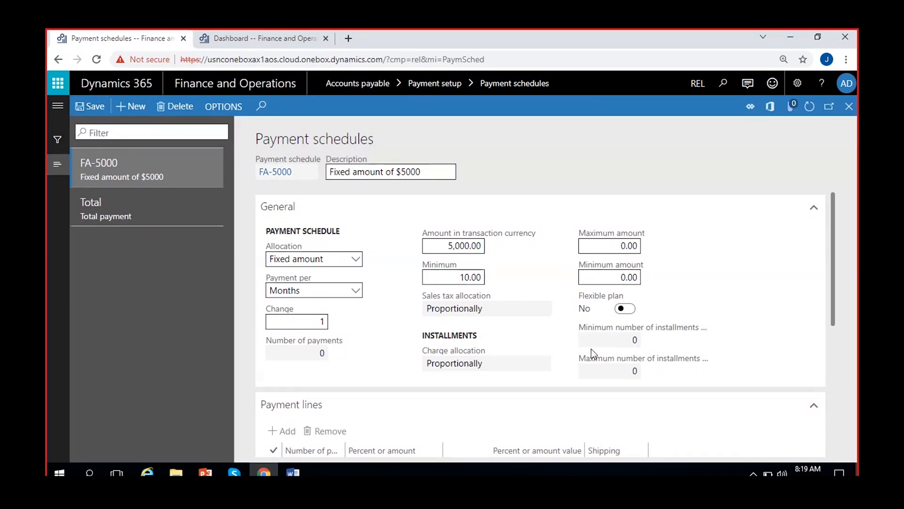
Turn on the flexible plan for FA-5000 with a minimum of 2 and a maximum of 4 installments.
left_click(628, 309)
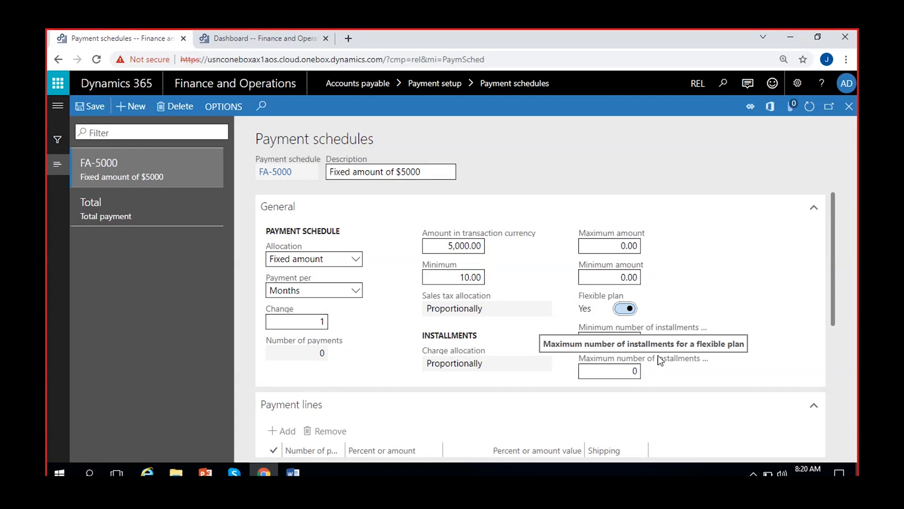
left_click(624, 310)
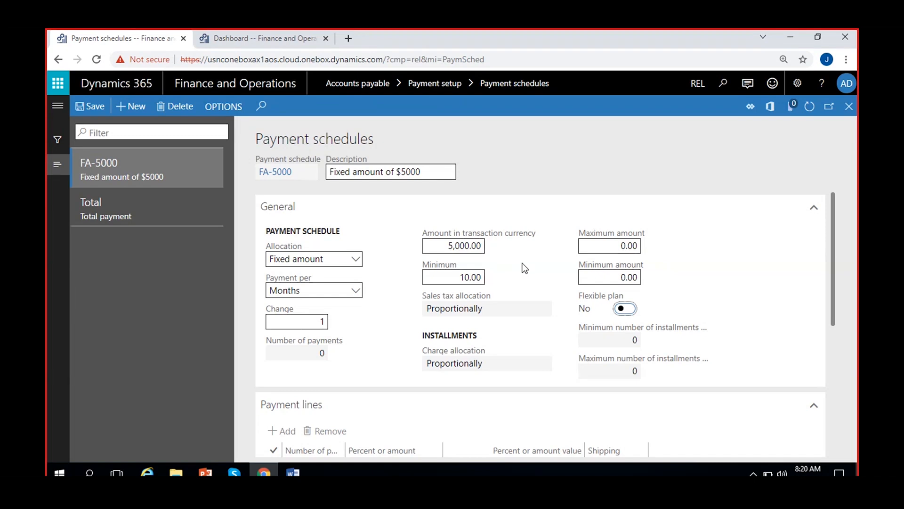
left_click(625, 308)
left_click(634, 340)
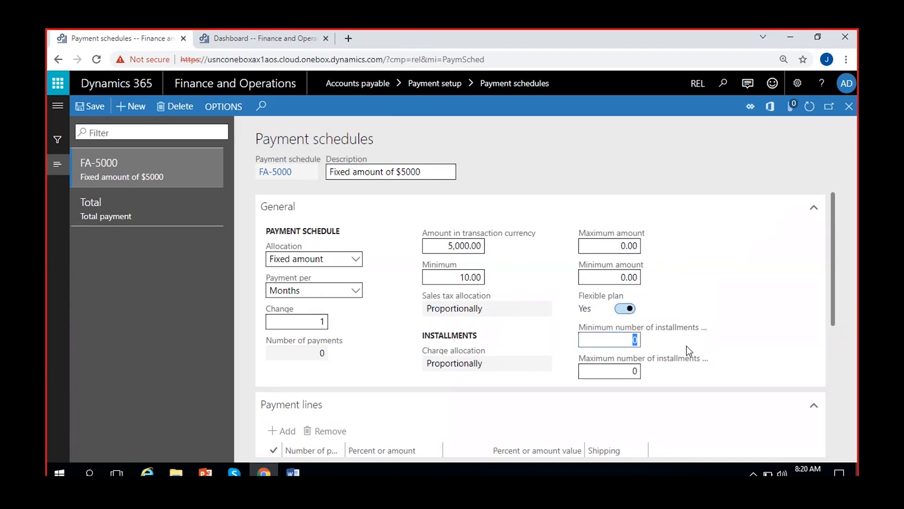
type("2")
left_click(529, 285)
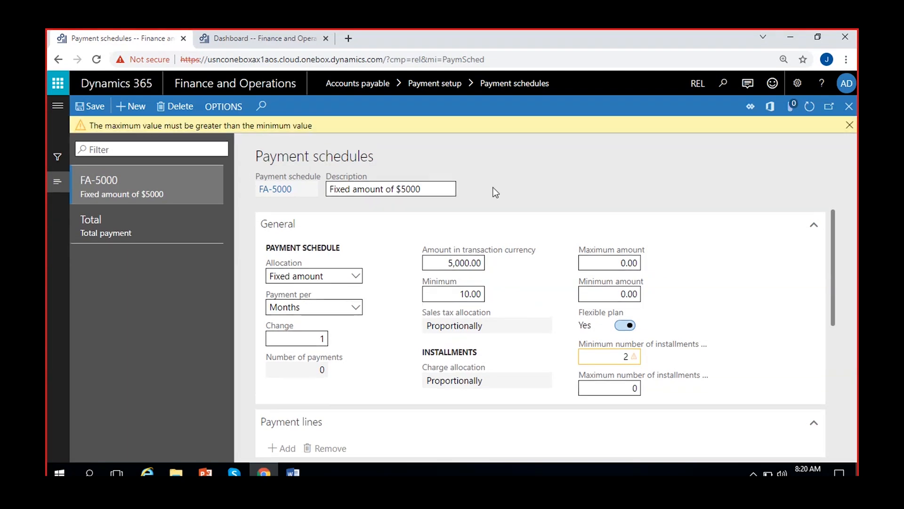
left_click(850, 127)
left_click(634, 371)
type("4")
left_click(555, 305)
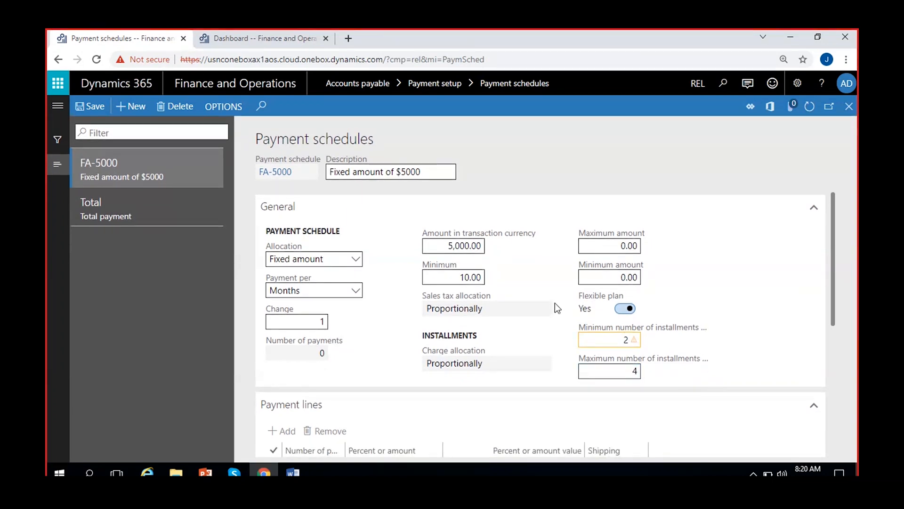
Re-enter 2 as the flexible plan's minimum number of installments and set the maximum to 5.
left_click(627, 344)
left_click(686, 346)
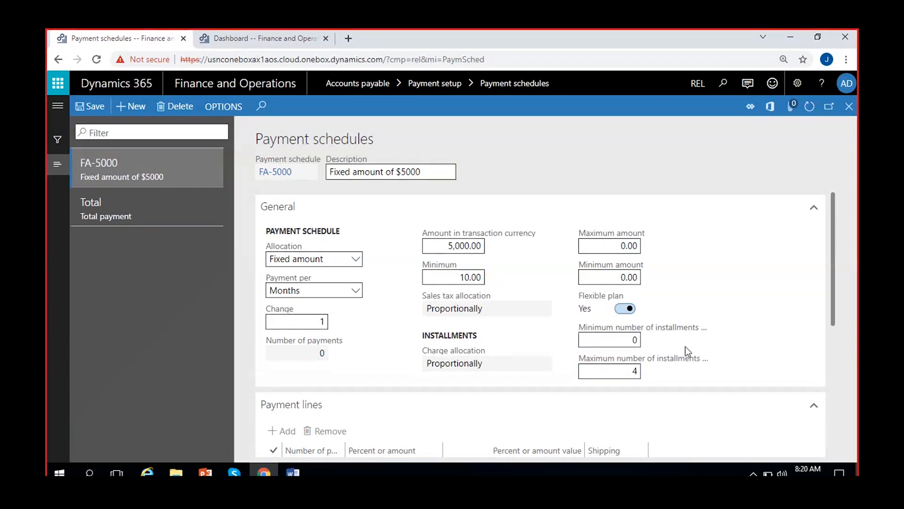
left_click(640, 345)
type("2")
left_click(713, 355)
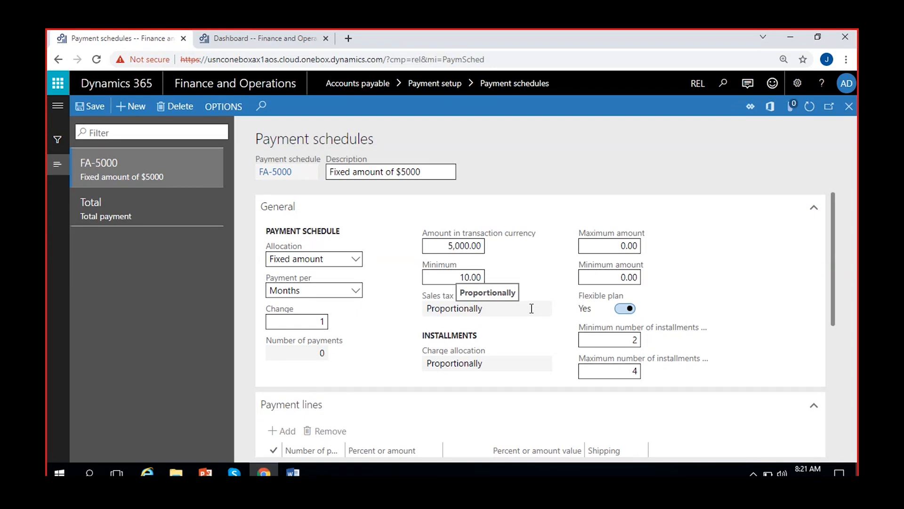
left_click(632, 377)
key("BackSpace")
type("5")
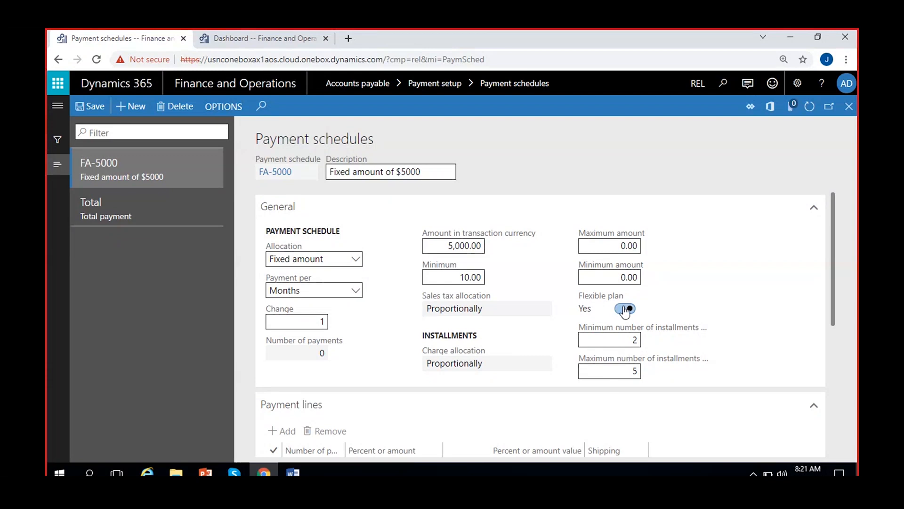
Try to reset both installment limits to 0 and save FA-5000 with the flexible plan turned off.
left_click(632, 371)
type("0")
left_click(627, 340)
type("0")
left_click(624, 326)
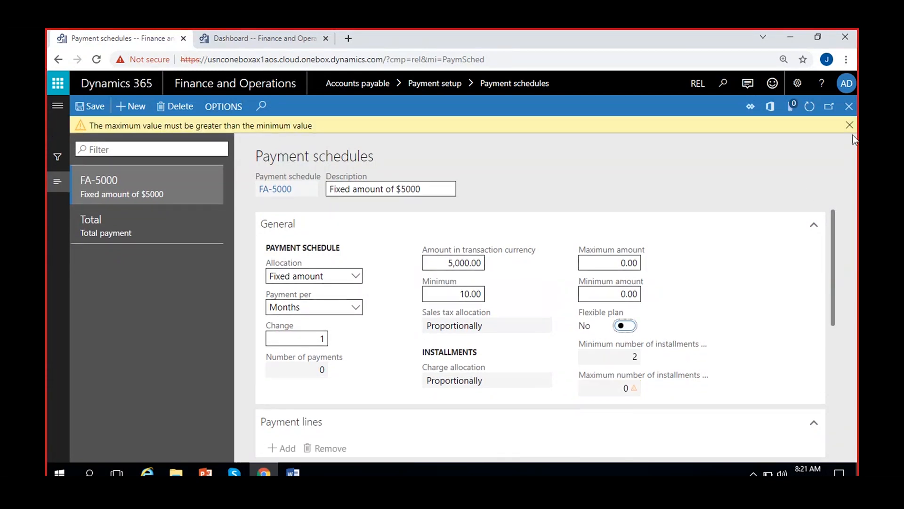
left_click(849, 124)
left_click(94, 111)
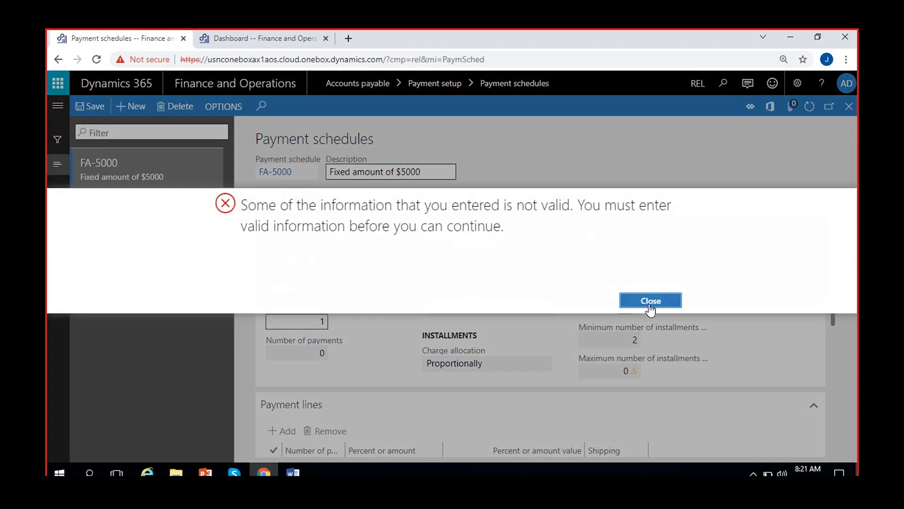
left_click(637, 299)
Set the minimum number of installments to 0 and turn off the flexible plan for FA-5000.
left_click(632, 314)
left_click(636, 340)
key("Tab")
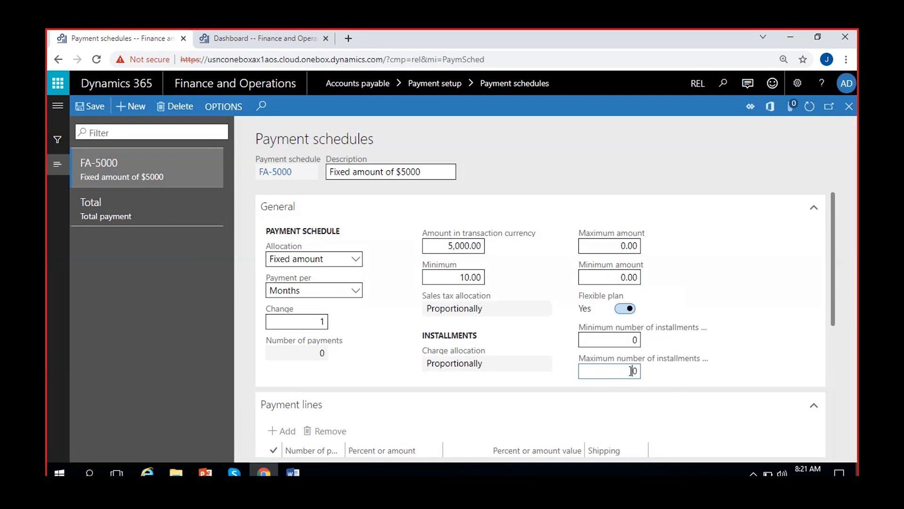
left_click(624, 308)
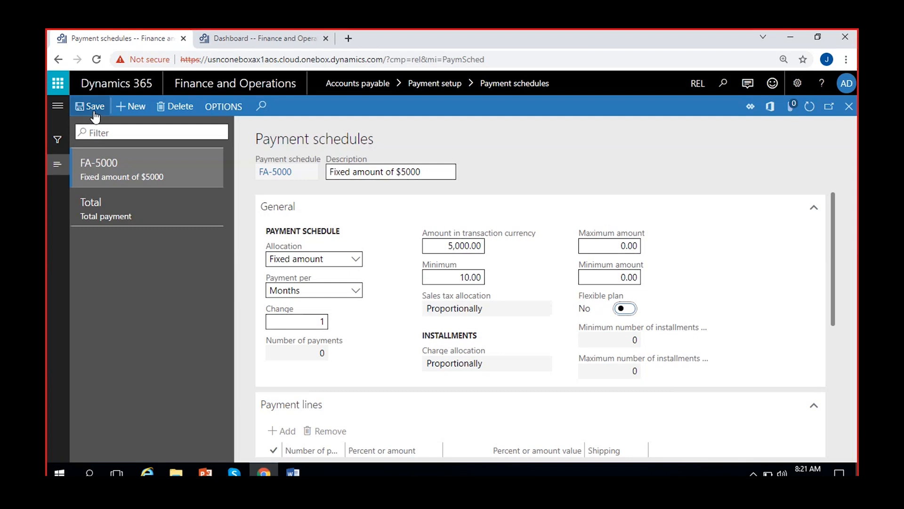
left_click(541, 343)
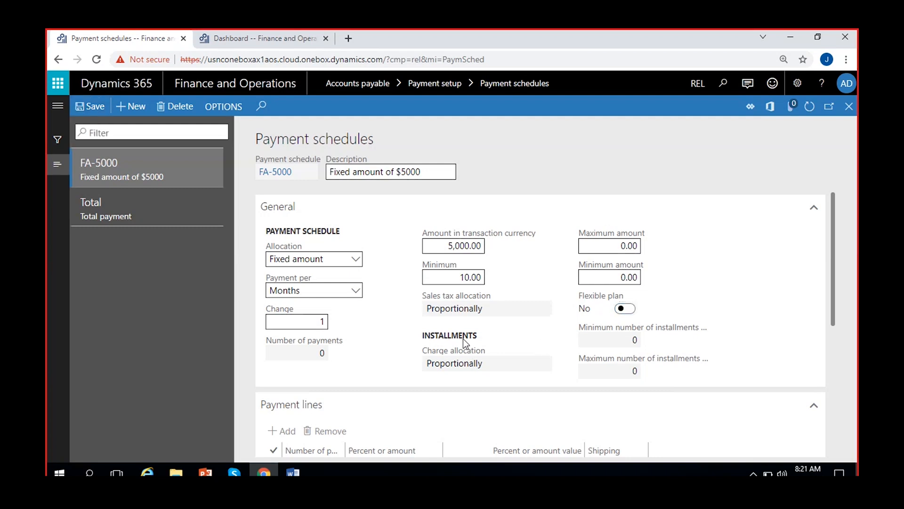
Open the accounts payable Invoice journal from the dashboard browser tab.
left_click(247, 38)
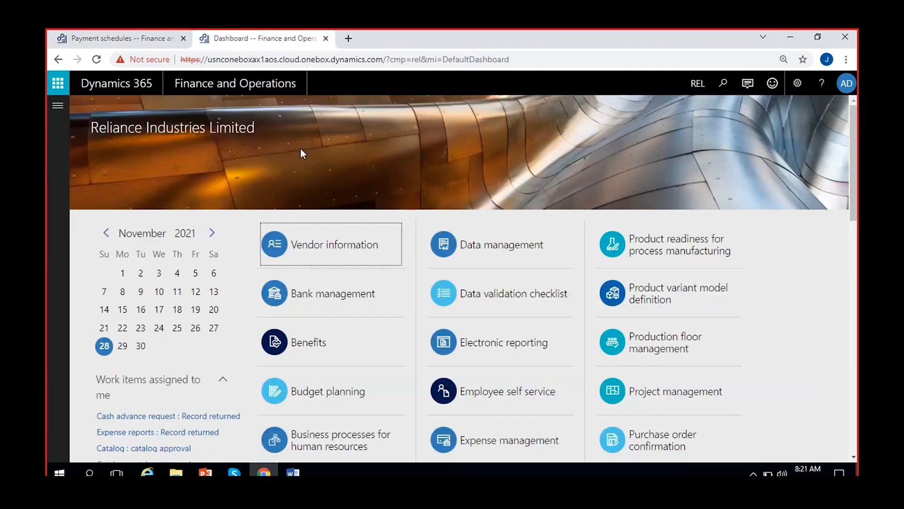
left_click(57, 105)
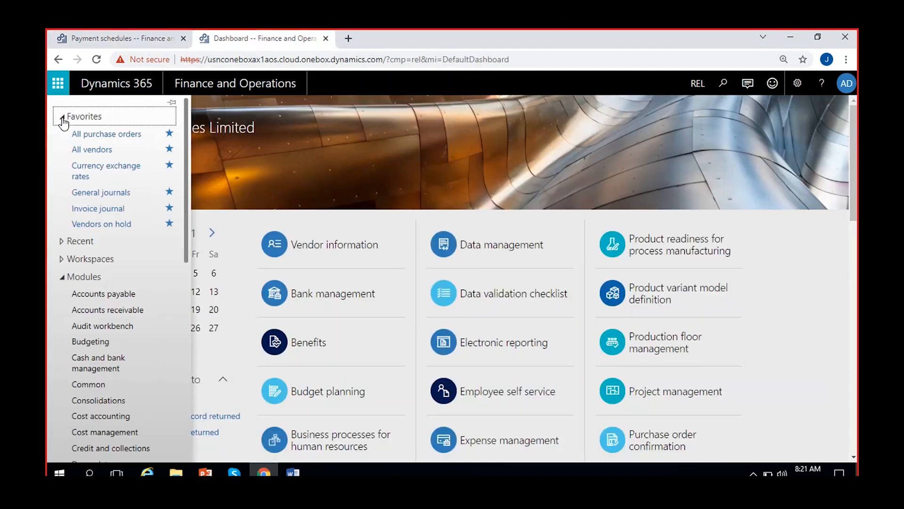
left_click(117, 298)
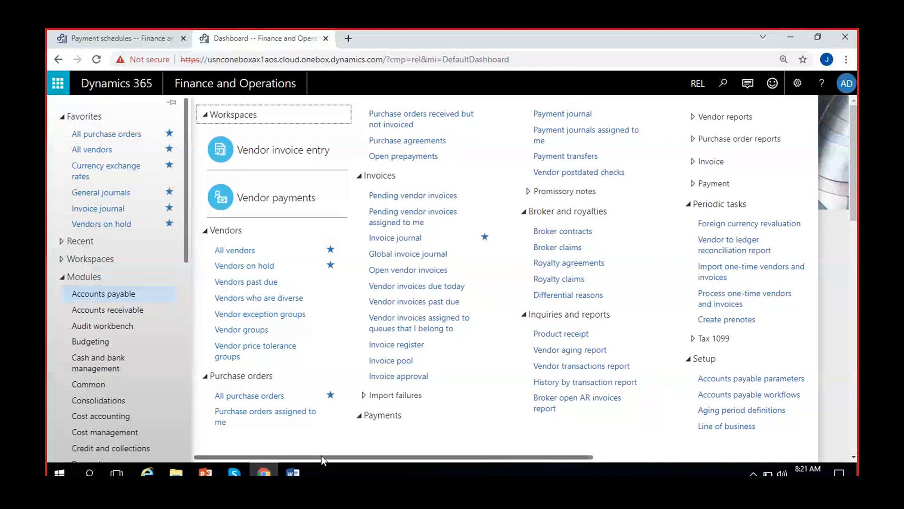
left_click(395, 238)
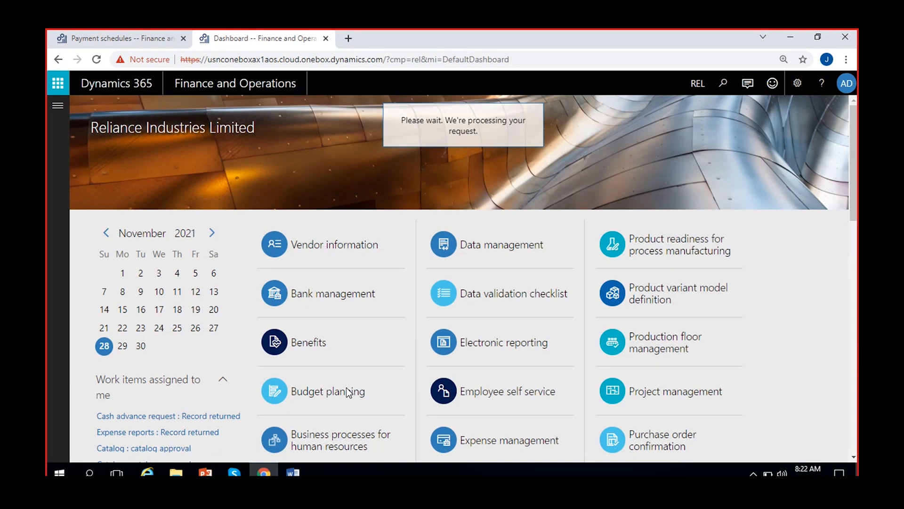
Duplicate the Payment schedules browser tab.
left_click(97, 30)
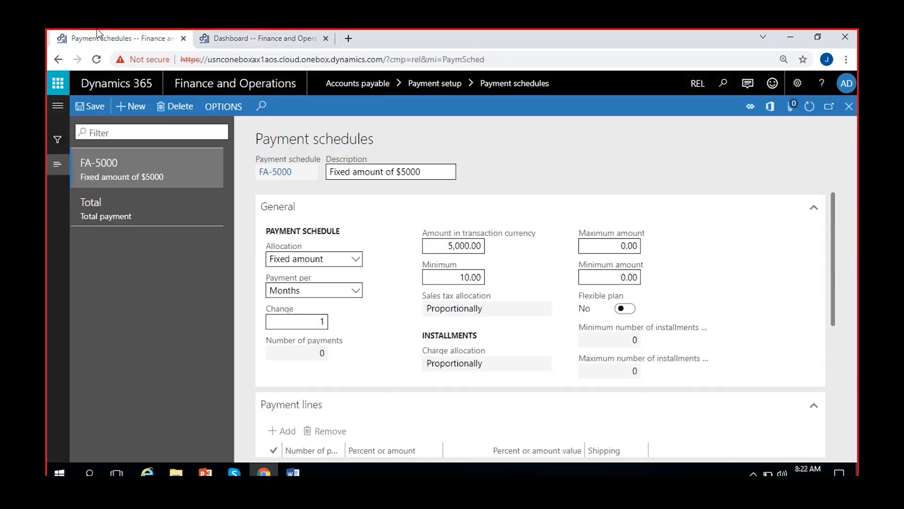
left_click(241, 39)
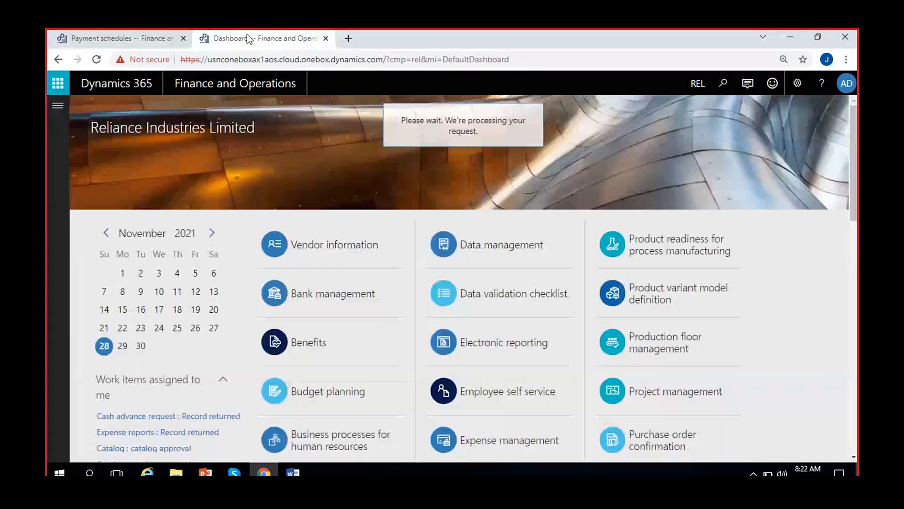
left_click(173, 38)
right_click(160, 35)
left_click(187, 112)
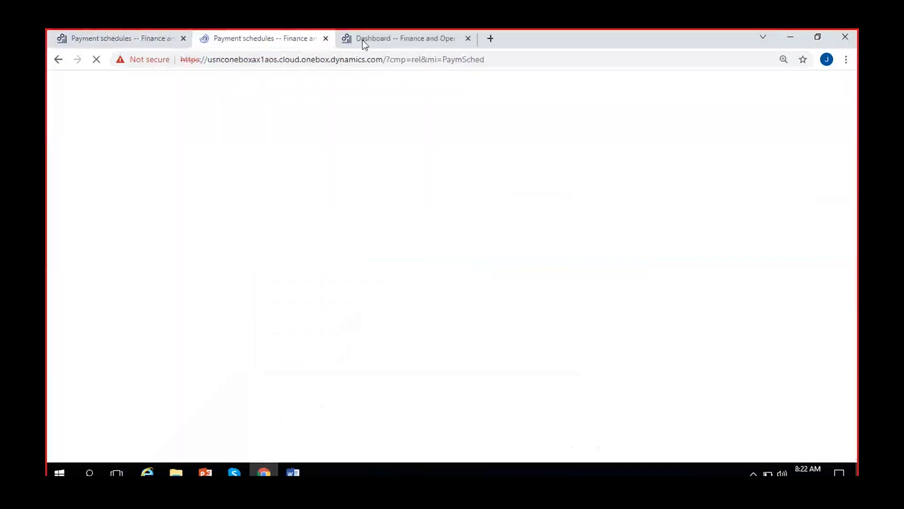
Create a new invoice journal with the name VendInvJou and open its lines.
left_click(364, 41)
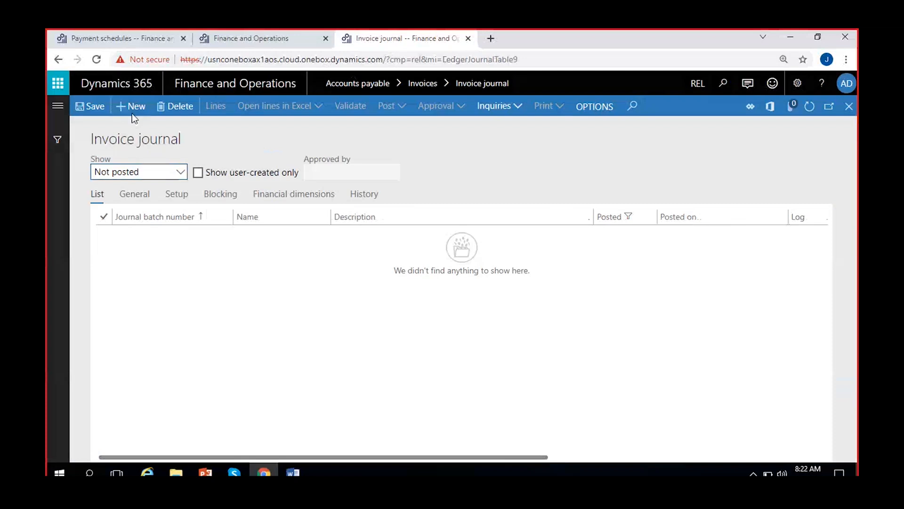
left_click(132, 112)
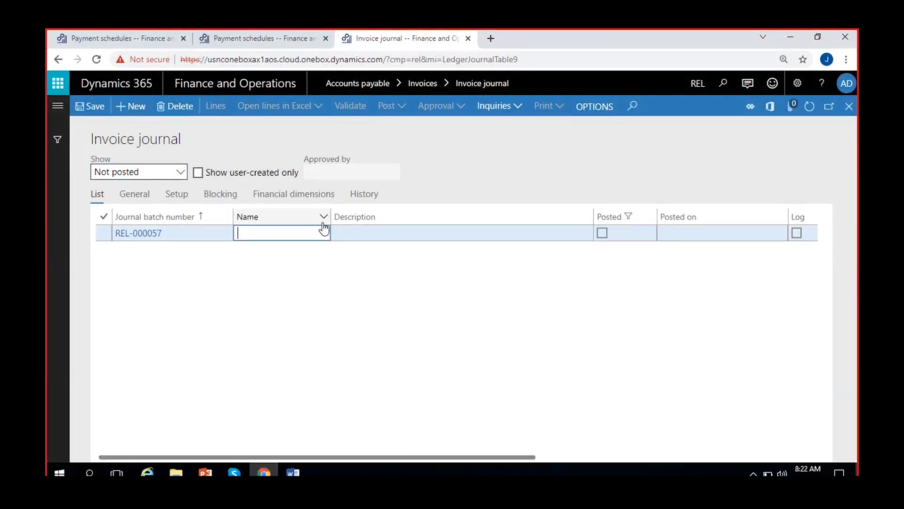
left_click(324, 232)
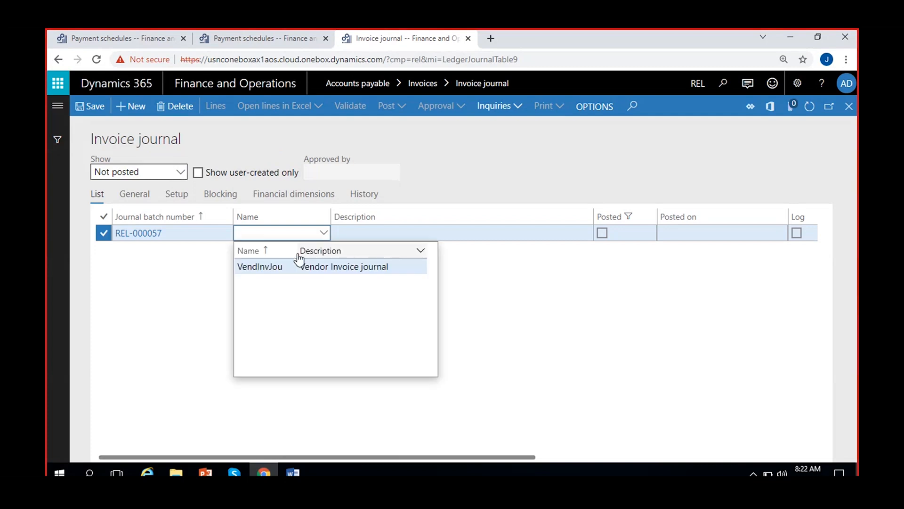
left_click(284, 266)
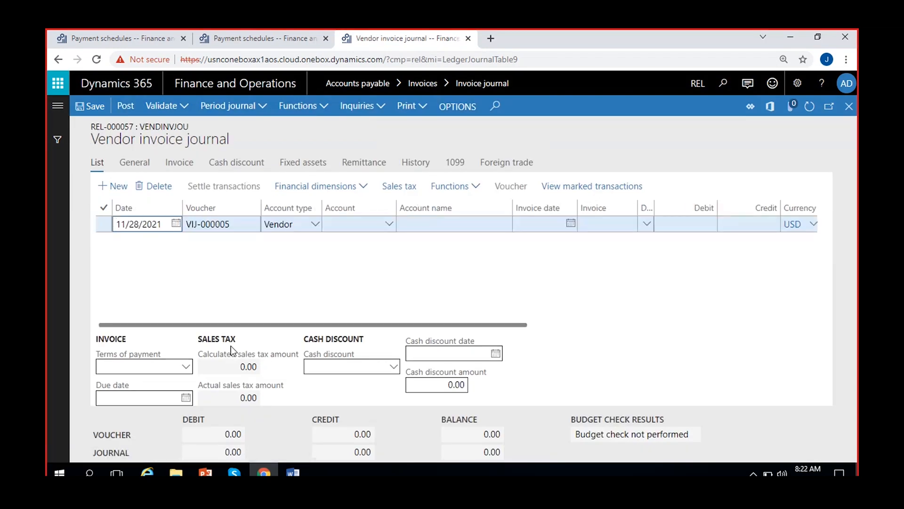
Select the Tata company vendor account for the journal line and set the invoice date to 11/1/2021.
left_click(259, 263)
left_click(388, 226)
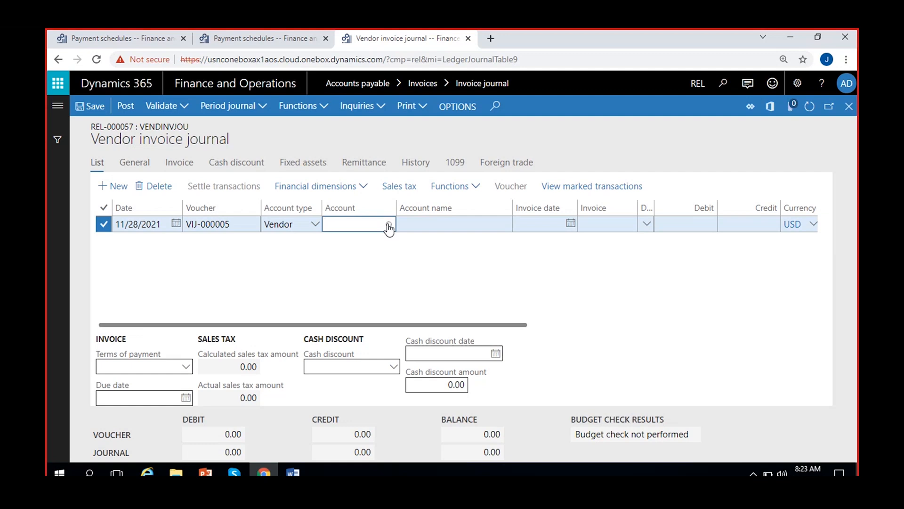
left_click(388, 225)
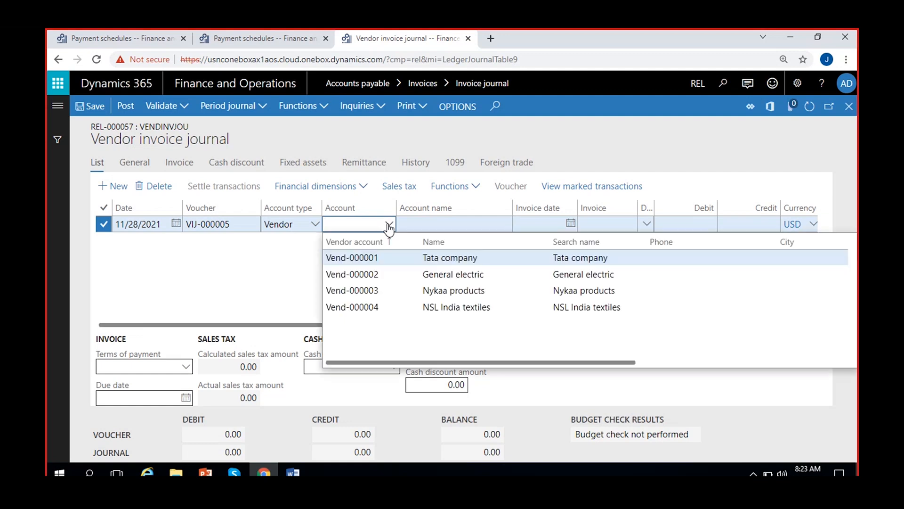
left_click(372, 258)
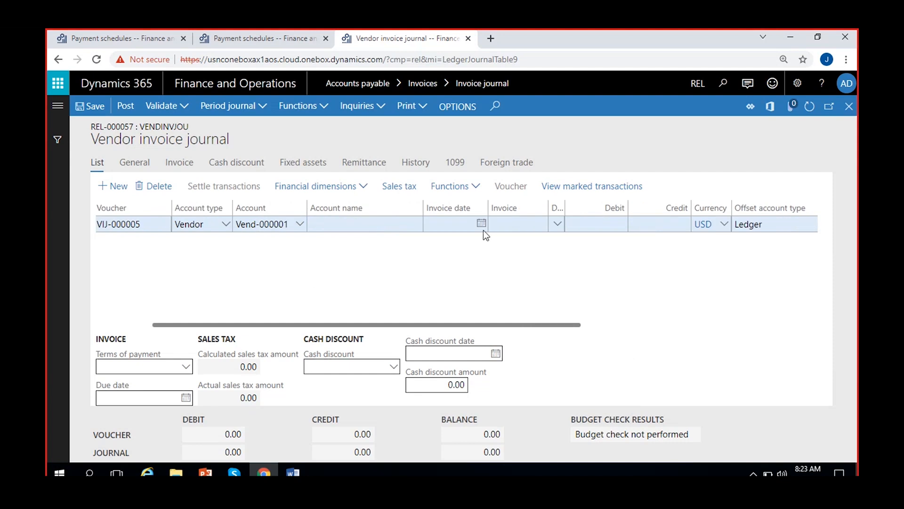
left_click(482, 227)
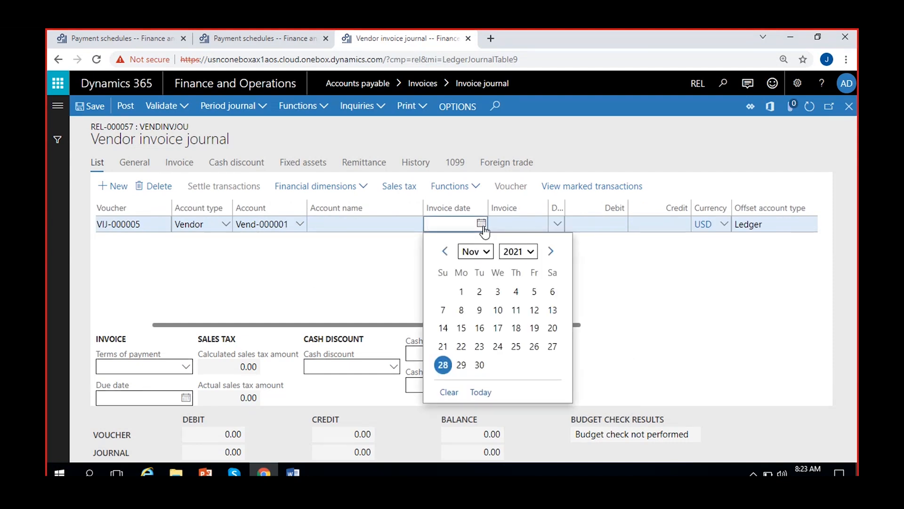
left_click(462, 292)
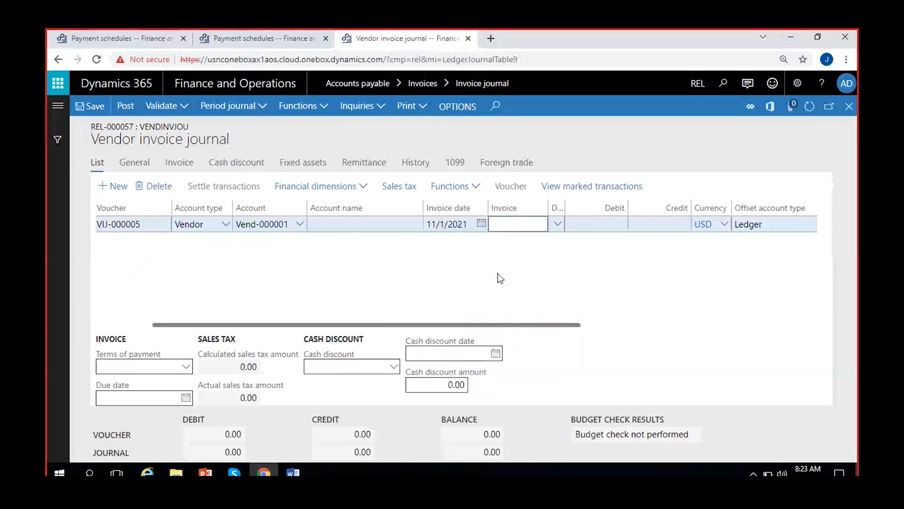
Enter TA-INV-89 as the invoice number of the Tata company line.
type("TATa")
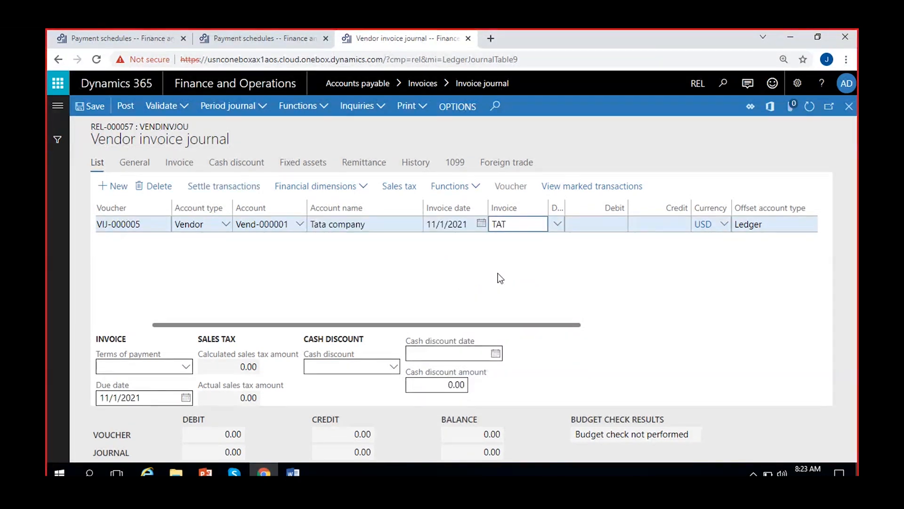
key("BackSpace")
key("BackSpace")
key("BackSpace")
type("A-INV-89")
key("Tab")
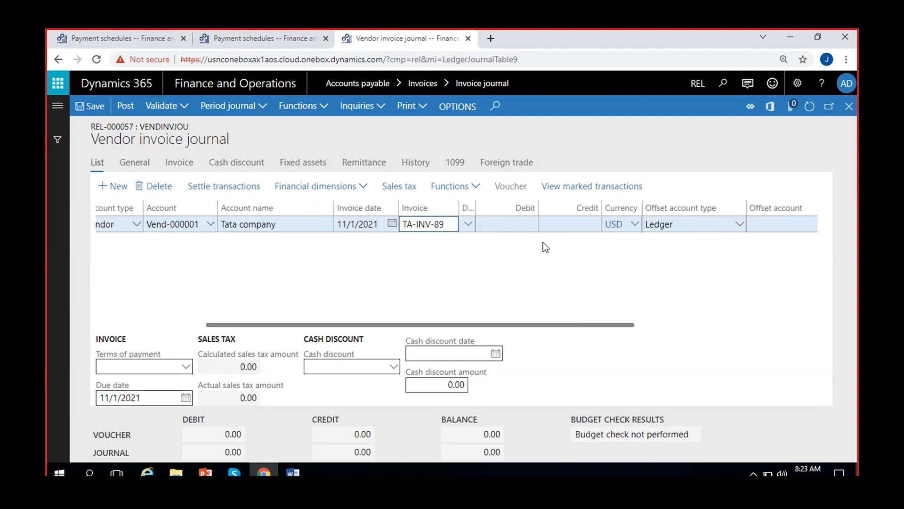
Set the credit amount of invoice TA-INV-89 to 20,009.00.
left_click(566, 225)
type("2")
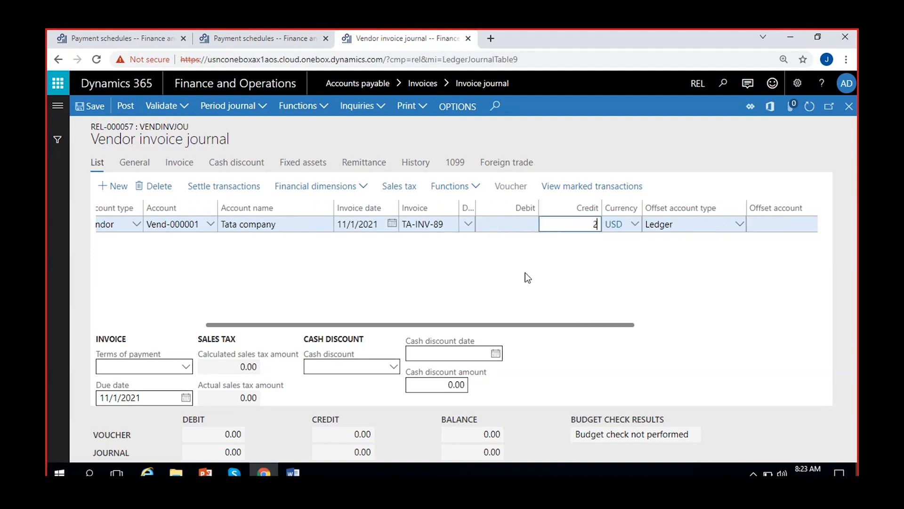
type("0,009")
key("Tab")
left_click(575, 227)
scroll(543, 292, "right", 2)
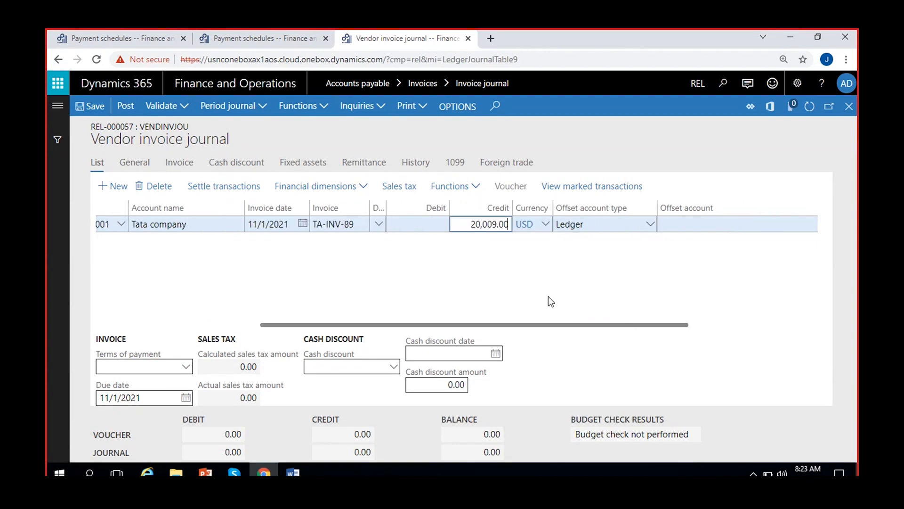
scroll(551, 302, "right", 4)
Set the line's ledger offset account to the Miscellaneous expenses main account.
left_click(648, 230)
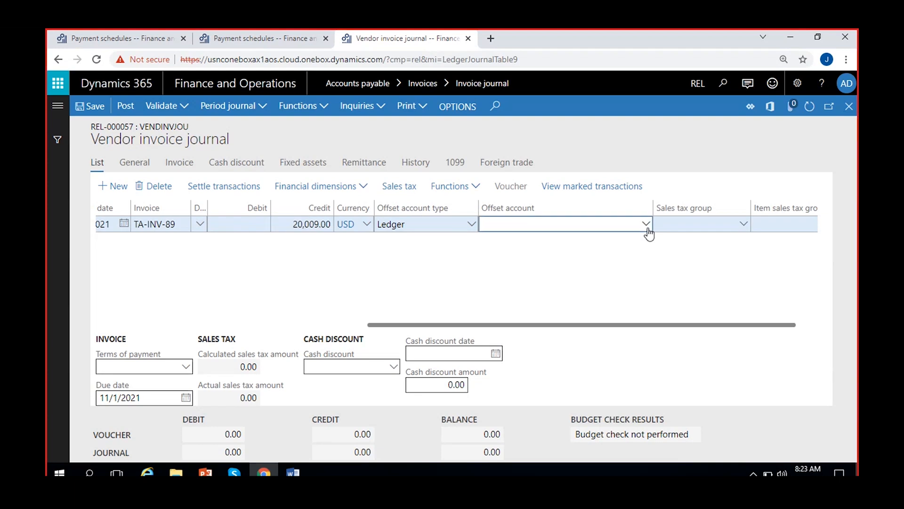
left_click(647, 224)
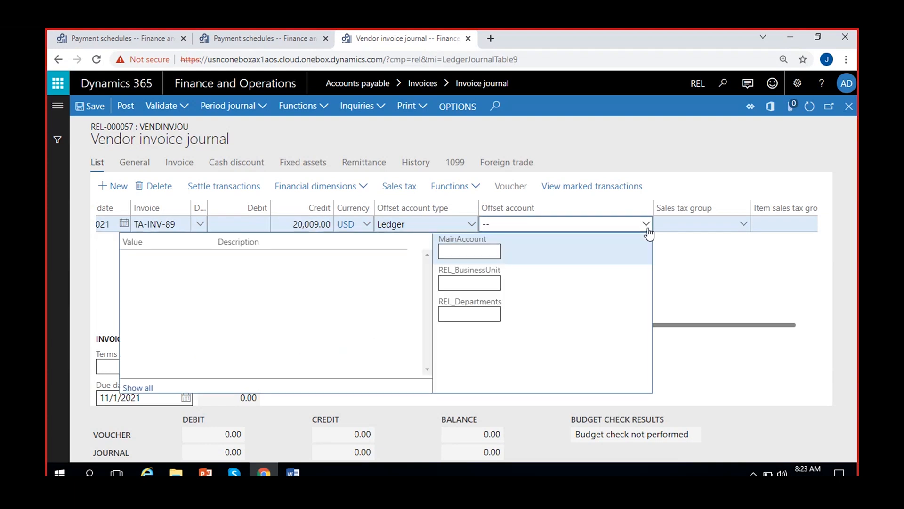
left_click(463, 253)
type("e")
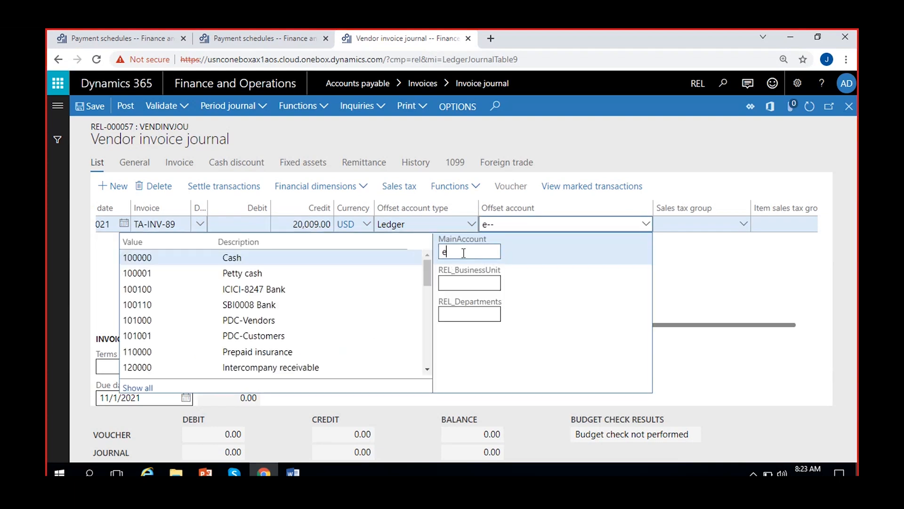
key("BackSpace")
type("5")
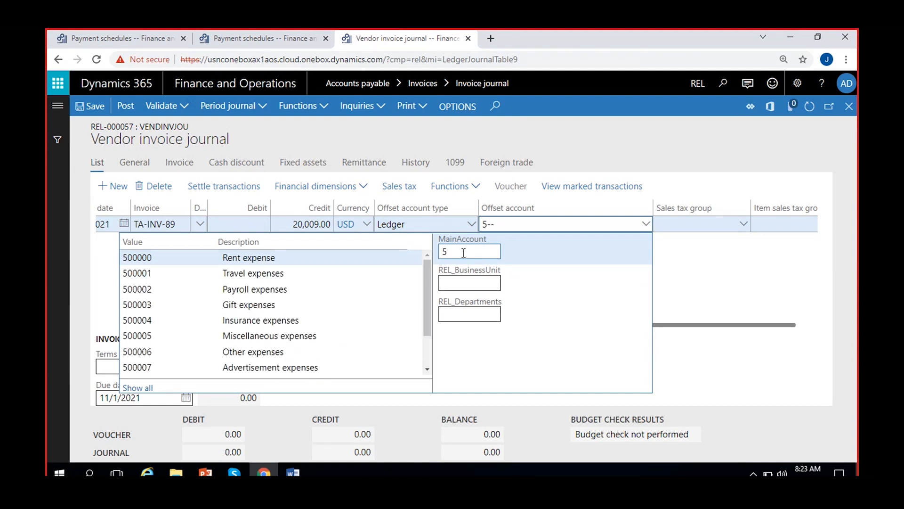
left_click(201, 336)
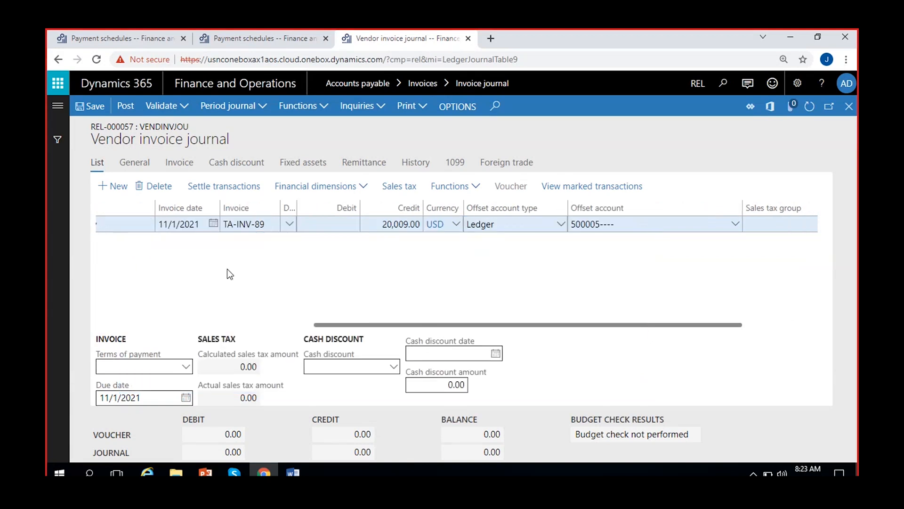
Save the vendor invoice journal and post it.
left_click(294, 286)
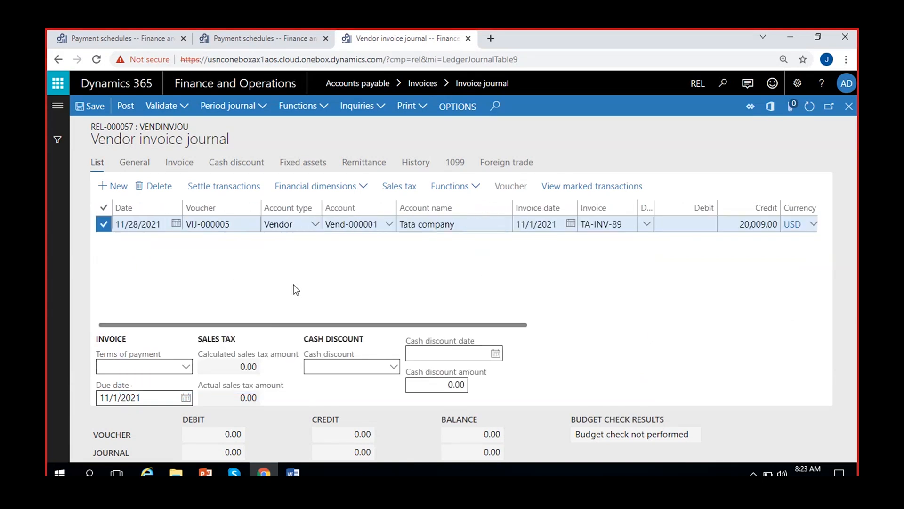
left_click(93, 106)
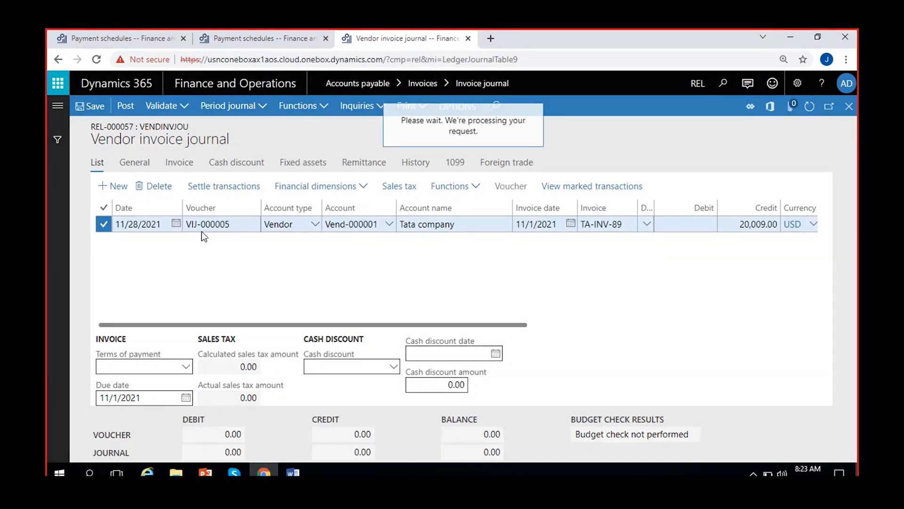
left_click(129, 112)
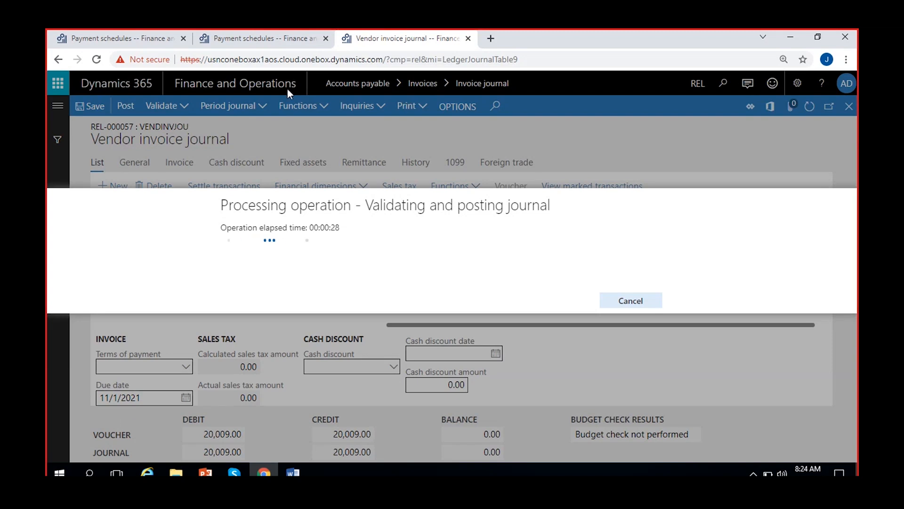
Open the accounts payable Payment journal in the duplicated Payment schedules browser tab.
left_click(288, 39)
left_click(58, 106)
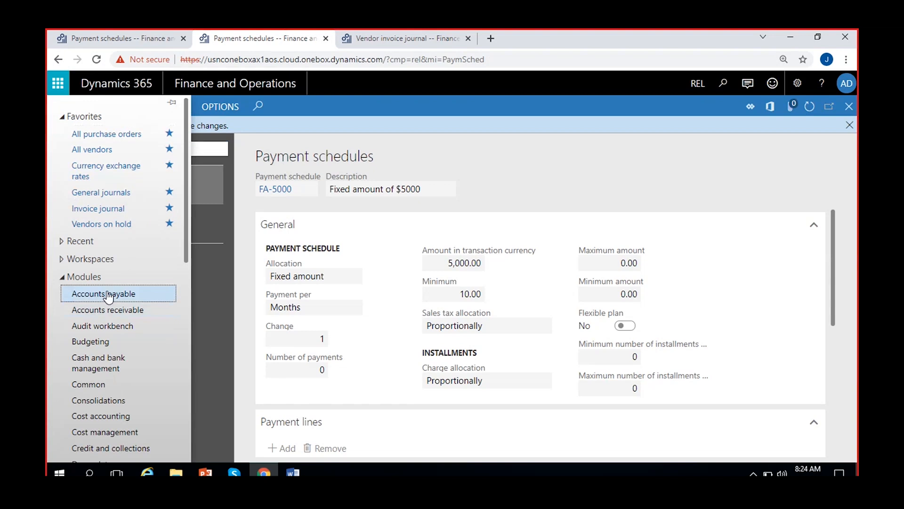
left_click(108, 295)
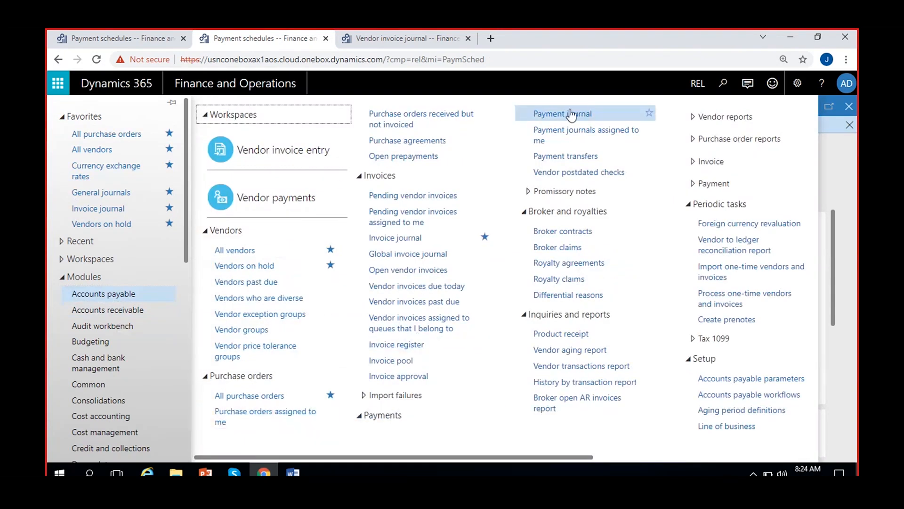
left_click(563, 115)
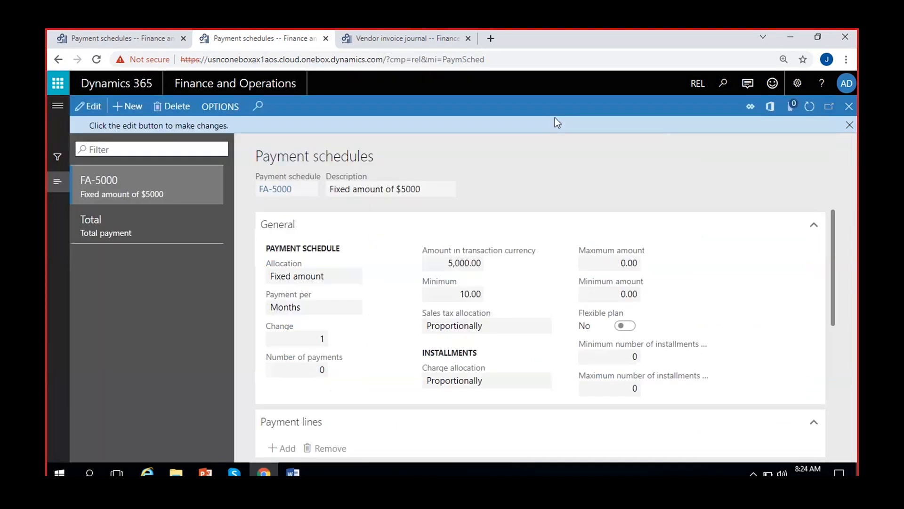
Return to the vendor invoice journal tab, dismiss the notification, and open the voucher transactions for invoice TA-INV-89.
left_click(401, 33)
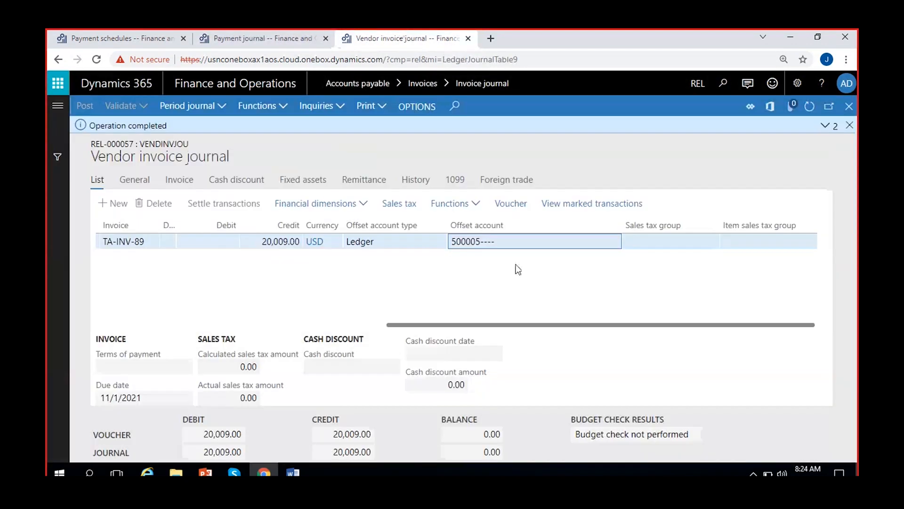
left_click(850, 127)
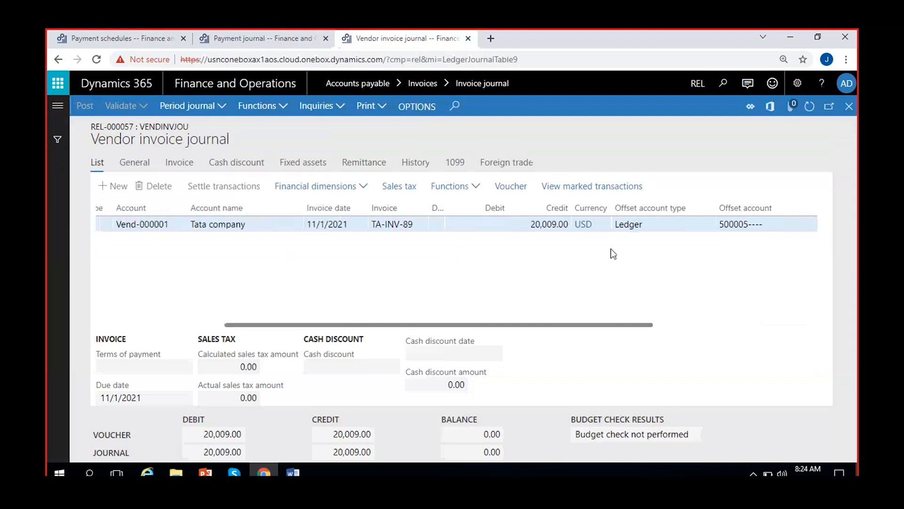
scroll(611, 248, "right", 4)
left_click(349, 225)
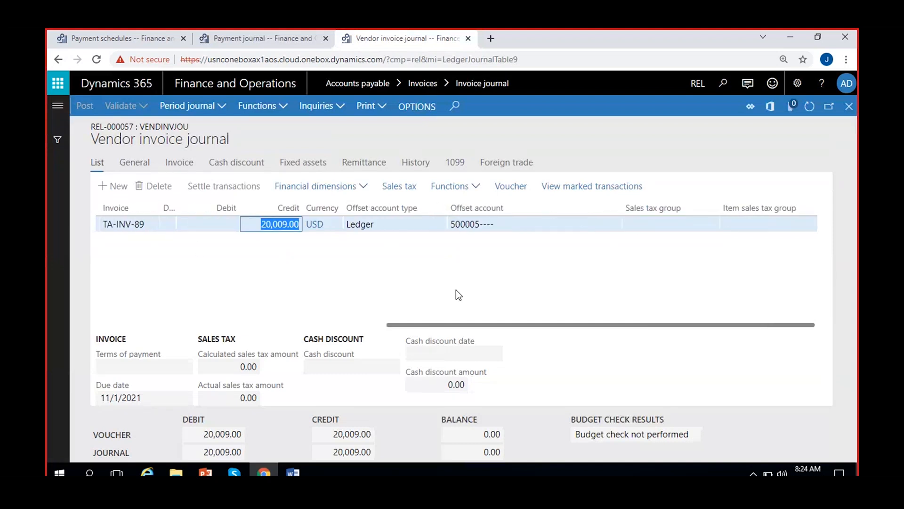
left_click(509, 229)
scroll(257, 296, "left", 9)
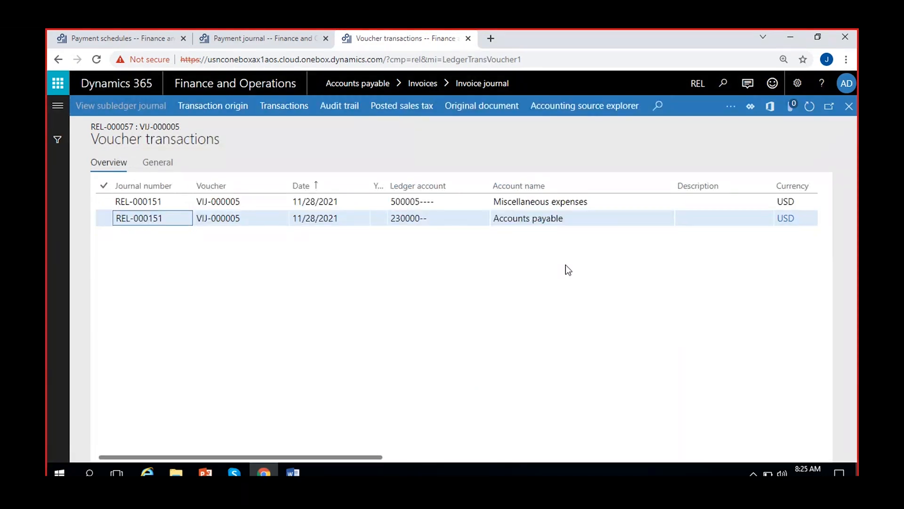
Examine the transaction amounts on the voucher's accounts payable and miscellaneous expenses lines, and close the voucher transactions.
scroll(563, 251, "right", 3)
left_click(725, 218)
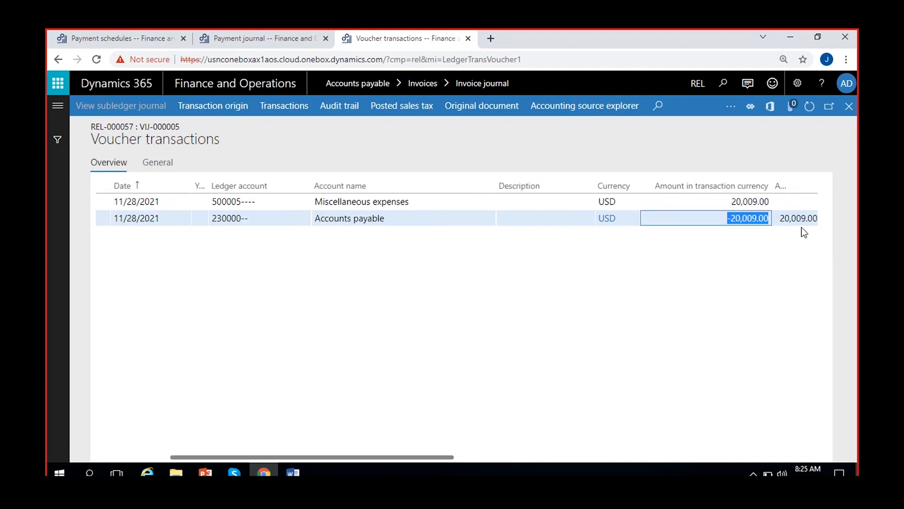
left_click(420, 202)
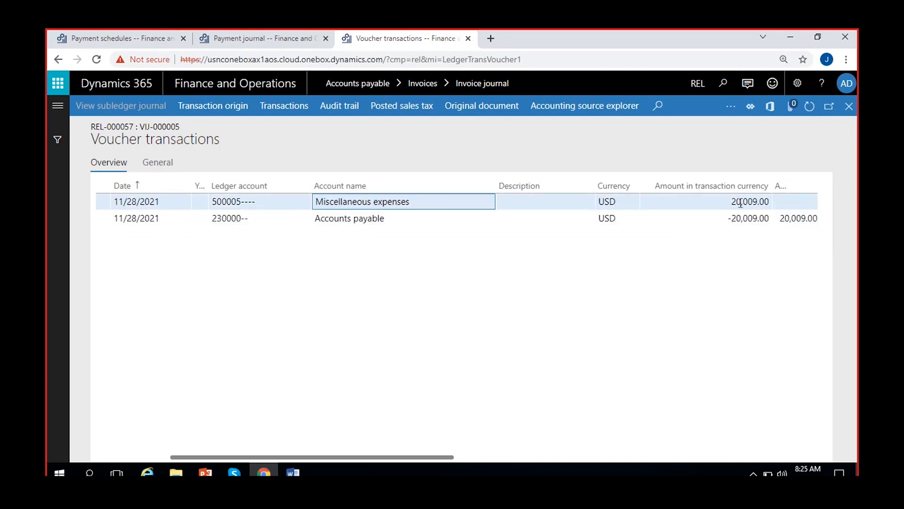
left_click(749, 201)
left_click_drag(816, 201, 817, 203)
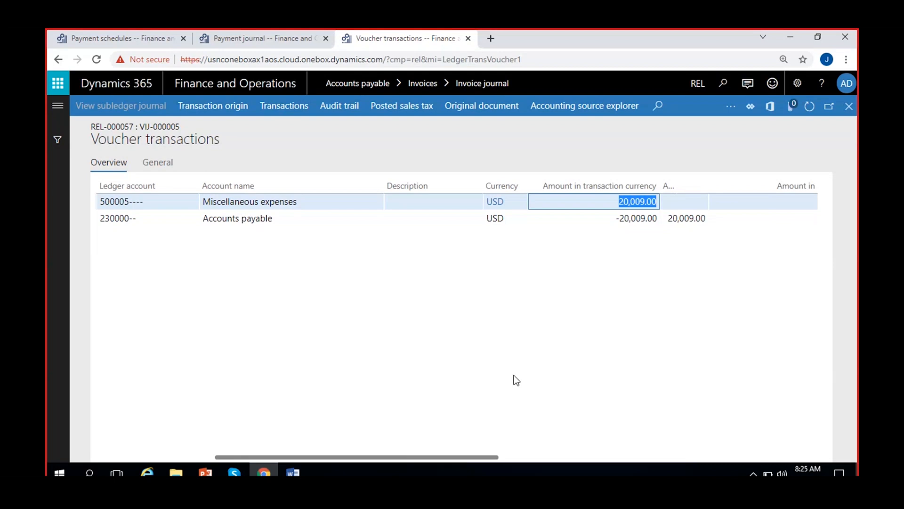
left_click(469, 371)
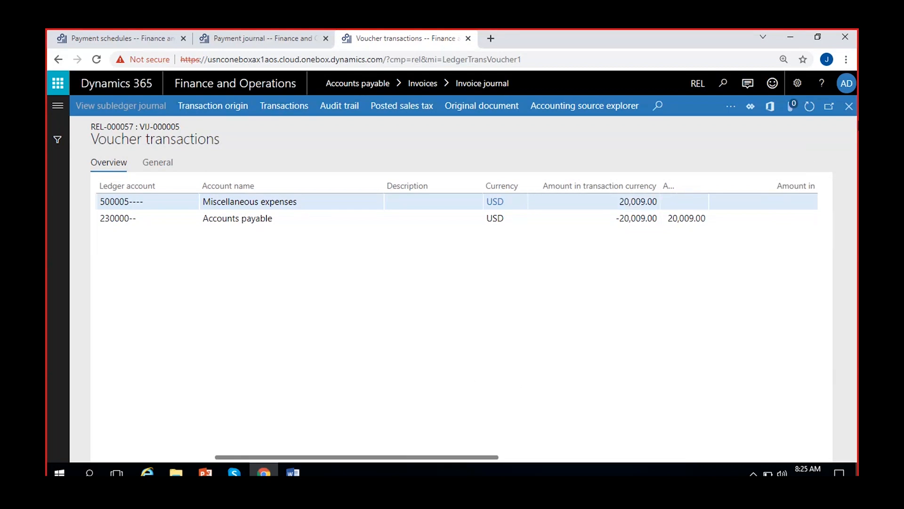
left_click(849, 107)
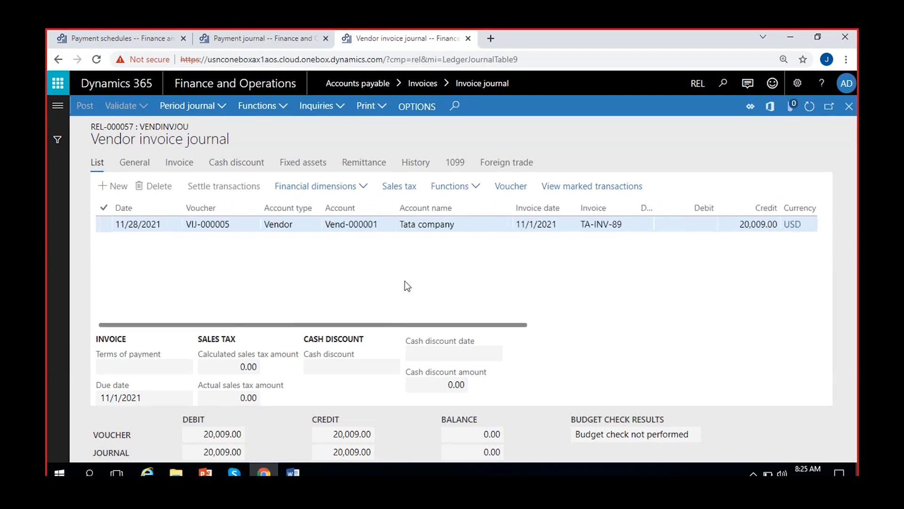
left_click(288, 36)
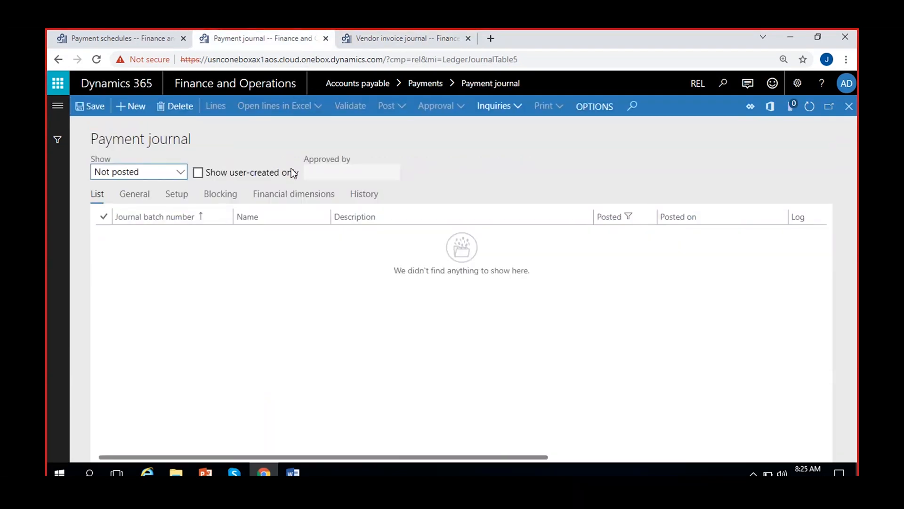
left_click(396, 35)
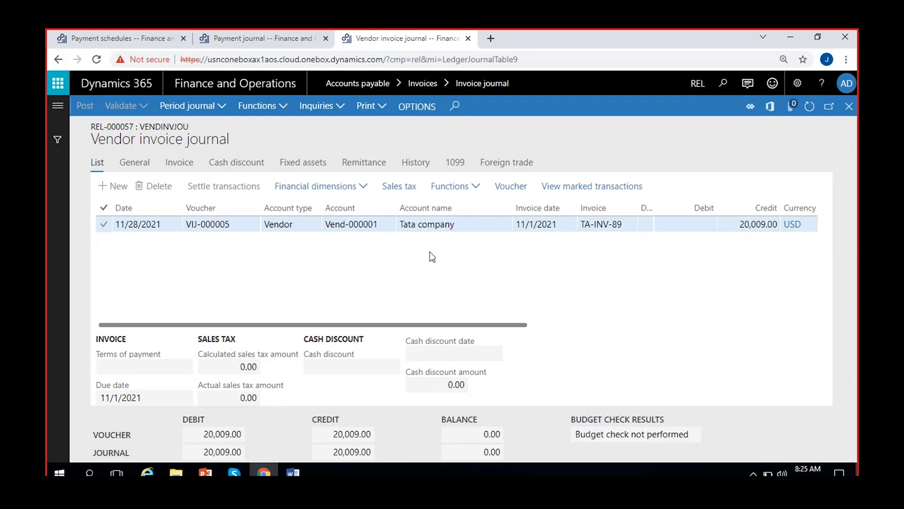
Create a payment journal named VendPayJou in the Payment journal tab and open its lines.
key("ctrl+shift+Tab")
left_click(124, 110)
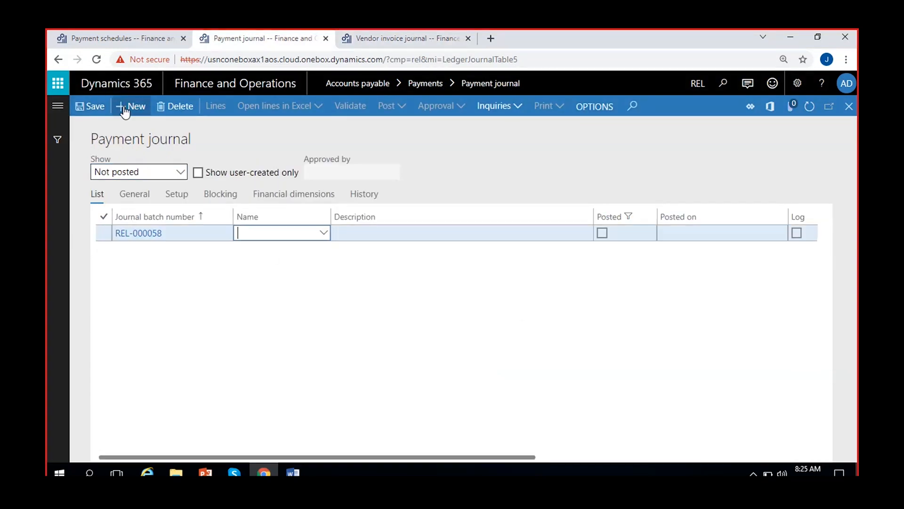
left_click(324, 233)
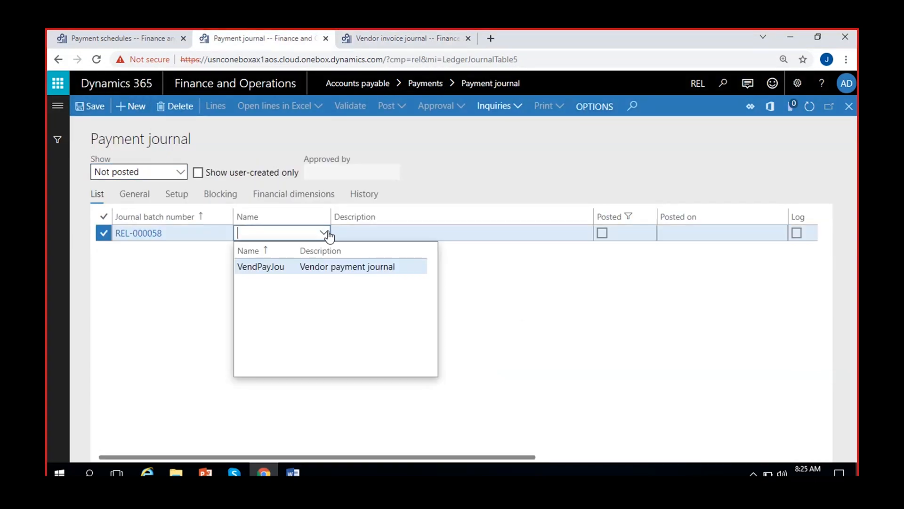
left_click(290, 267)
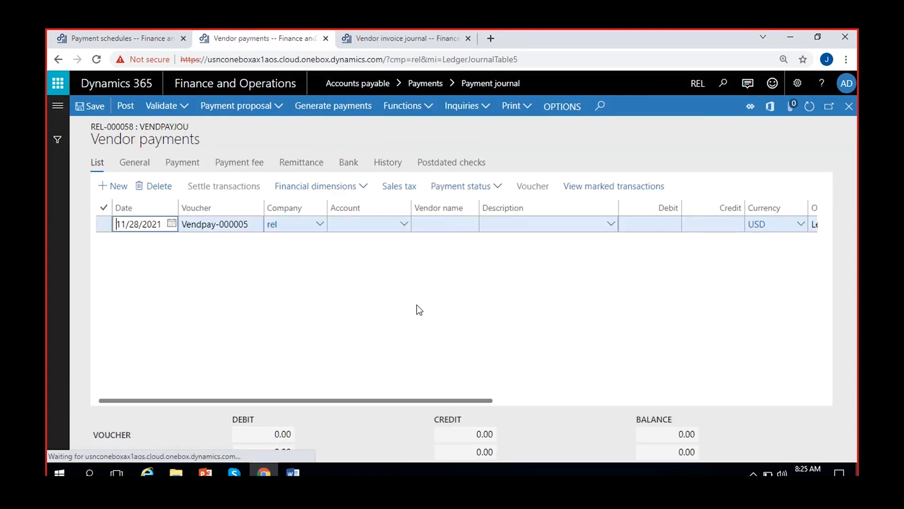
Set the payment line's account to the Tata company vendor and open Settle transactions for it.
left_click(404, 228)
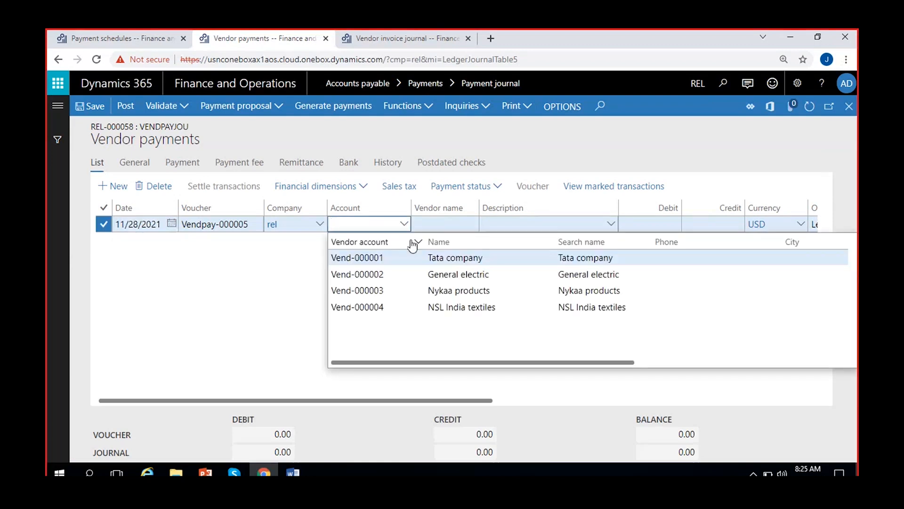
left_click(436, 256)
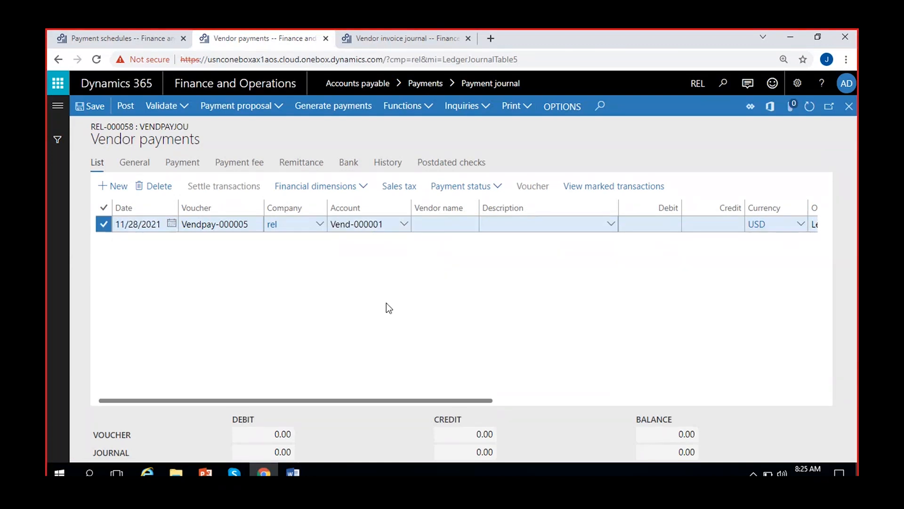
left_click(389, 267)
scroll(675, 272, "right", 3)
scroll(394, 311, "left", 3)
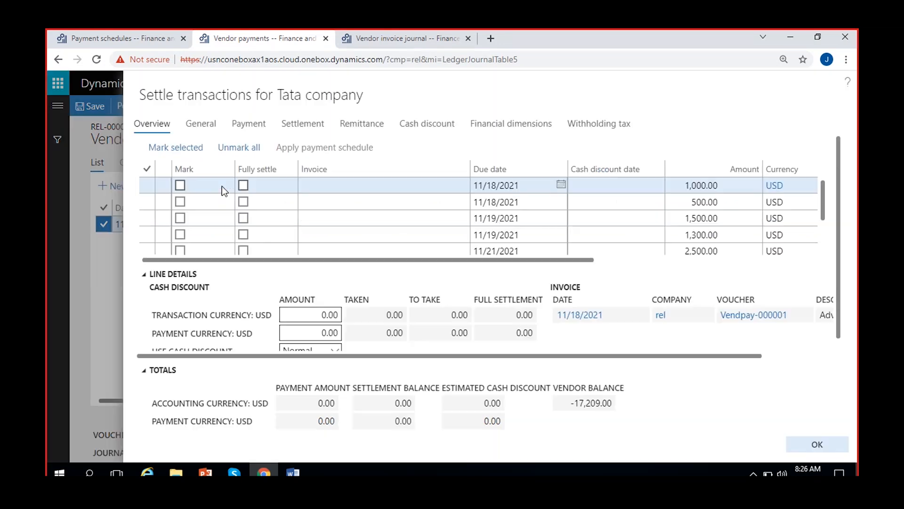
Mark the 20,009.00 invoice TA-INV-89 for settlement in the list of Tata company transactions.
scroll(541, 215, "down", 2)
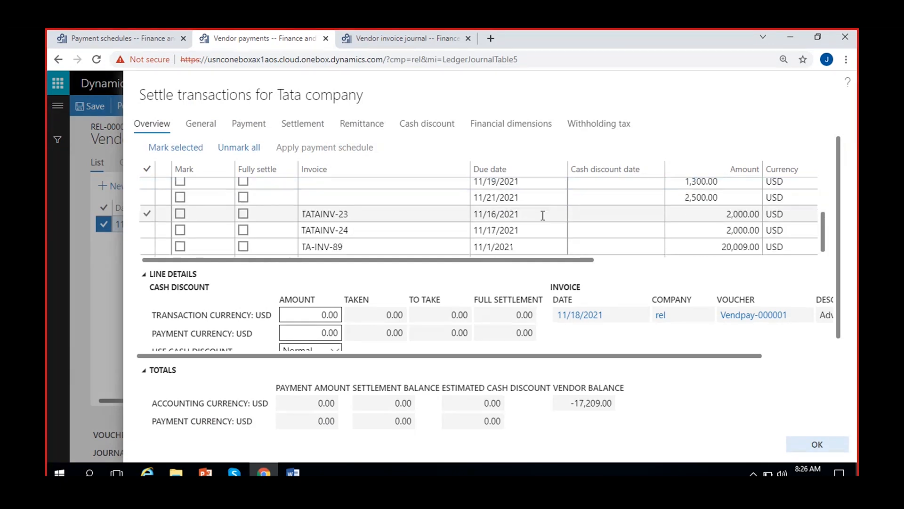
left_click(732, 245)
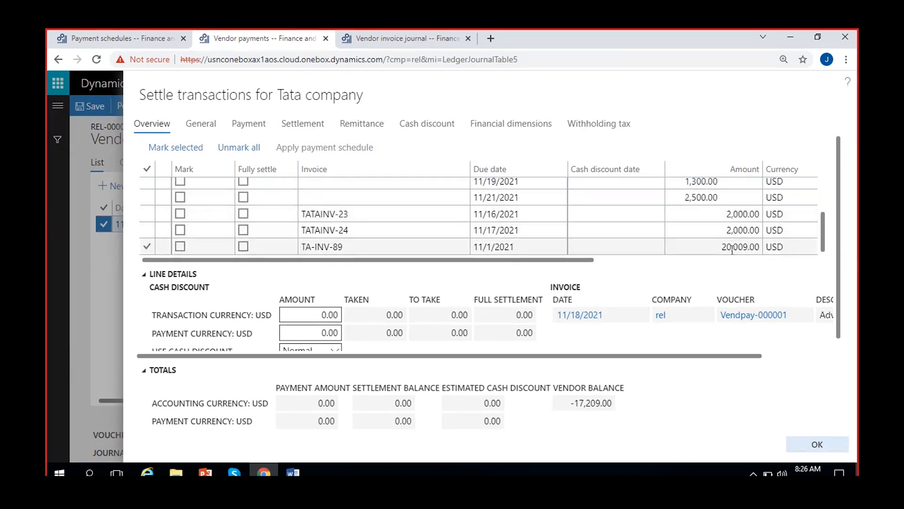
scroll(719, 230, "up", 2)
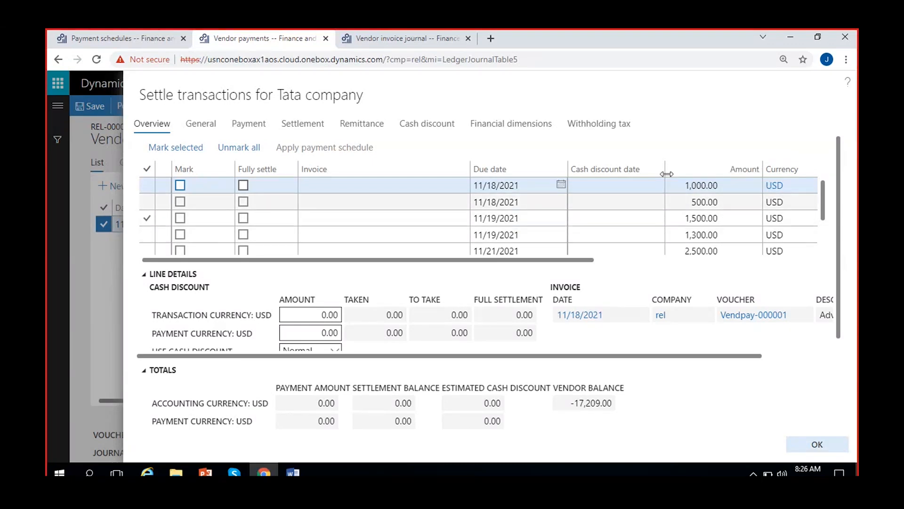
scroll(715, 198, "down", 2)
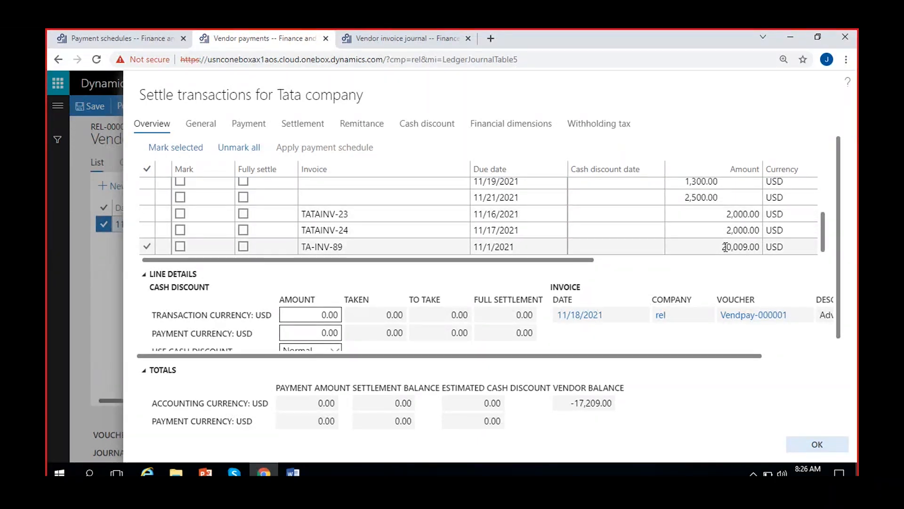
left_click(204, 248)
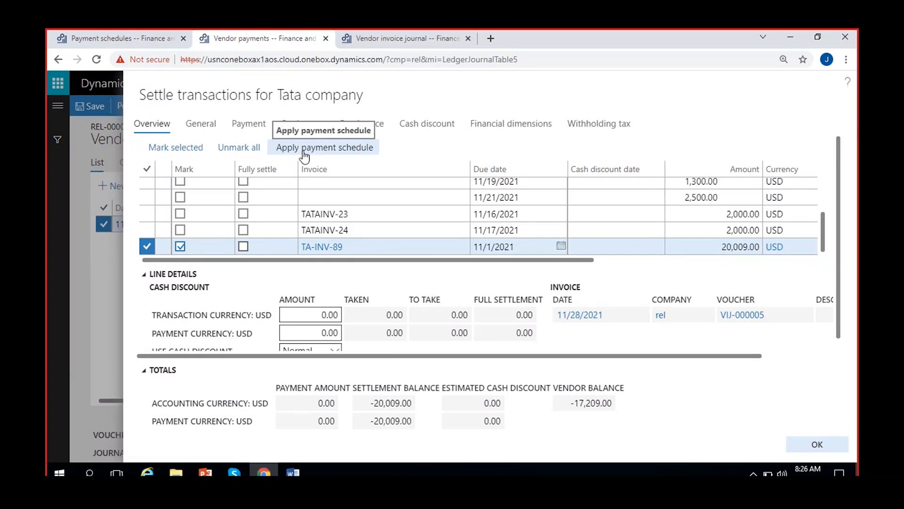
Open Apply payment schedule for the marked invoice and set Percentage/Amount to Amount.
left_click(329, 149)
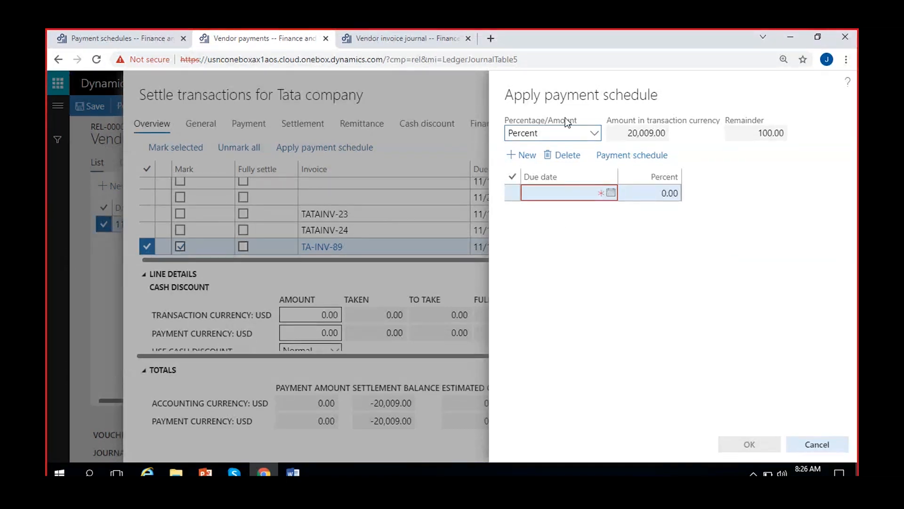
left_click(595, 133)
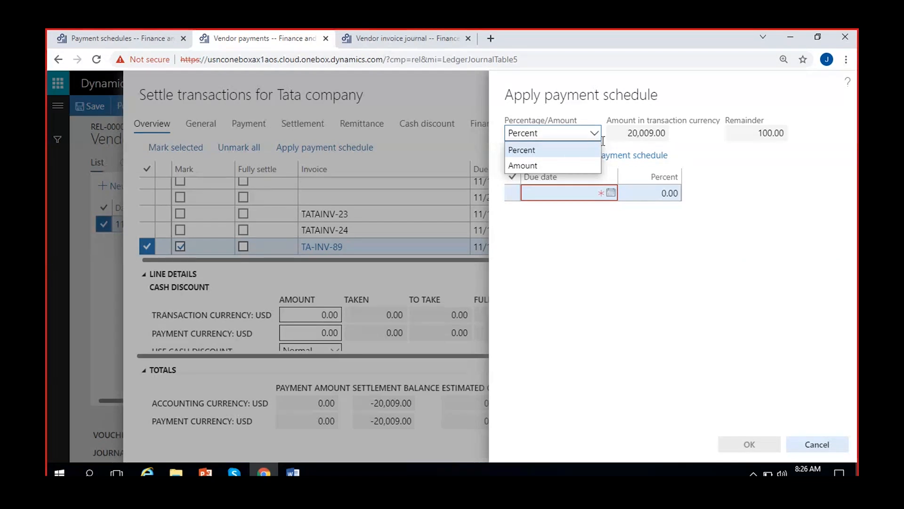
left_click(575, 165)
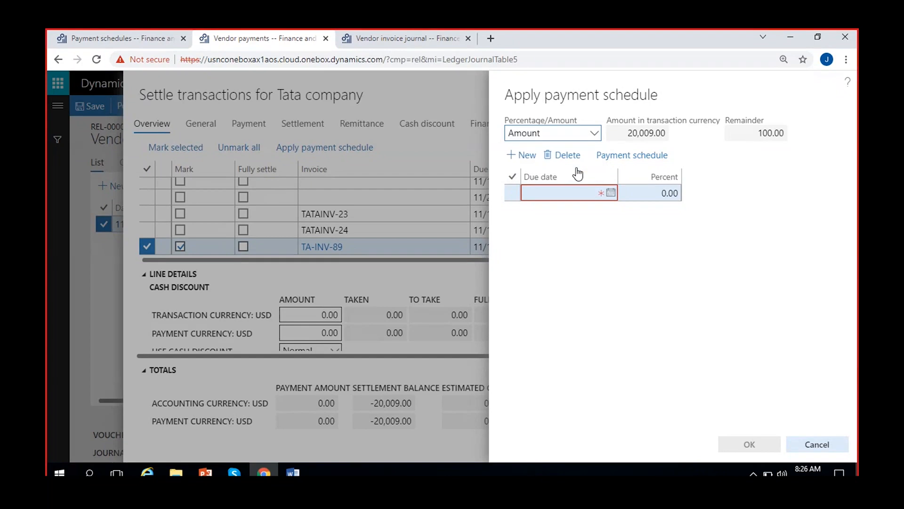
Generate the due-date lines from the Total payment schedule with starting point 11/1/2021.
left_click(643, 161)
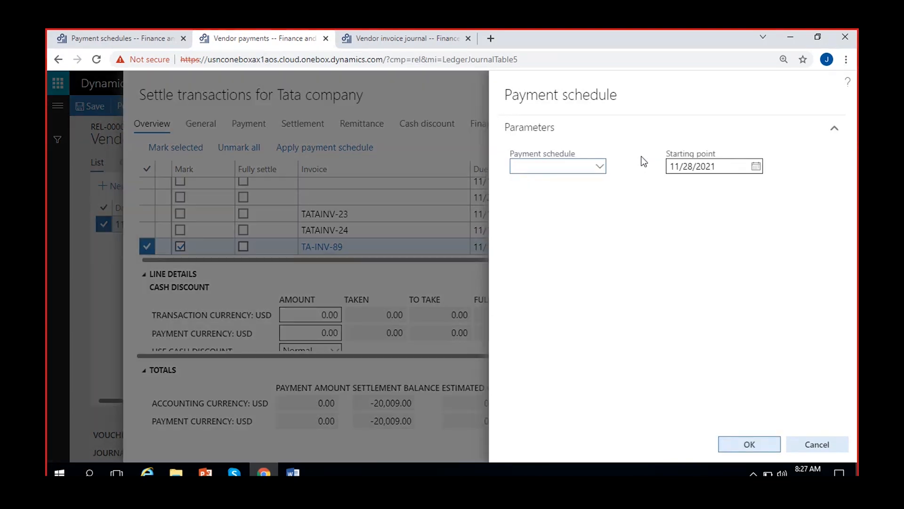
left_click(601, 167)
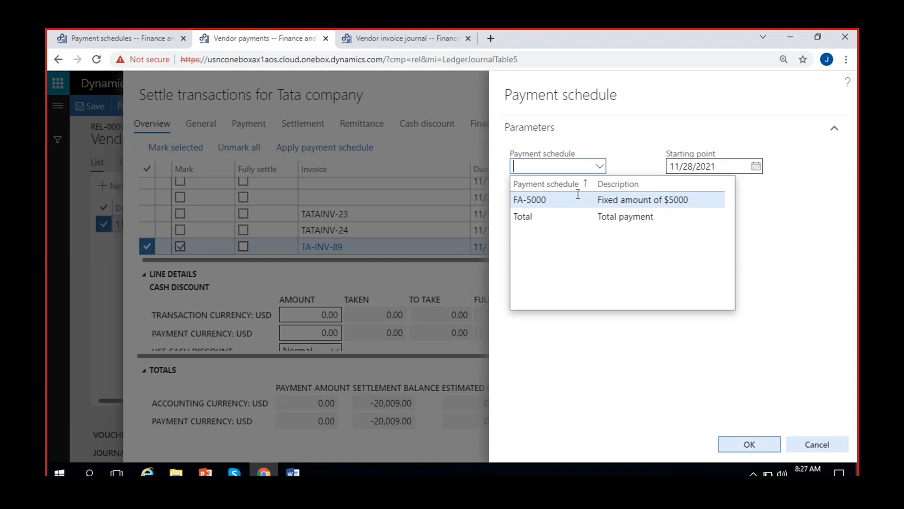
left_click(561, 214)
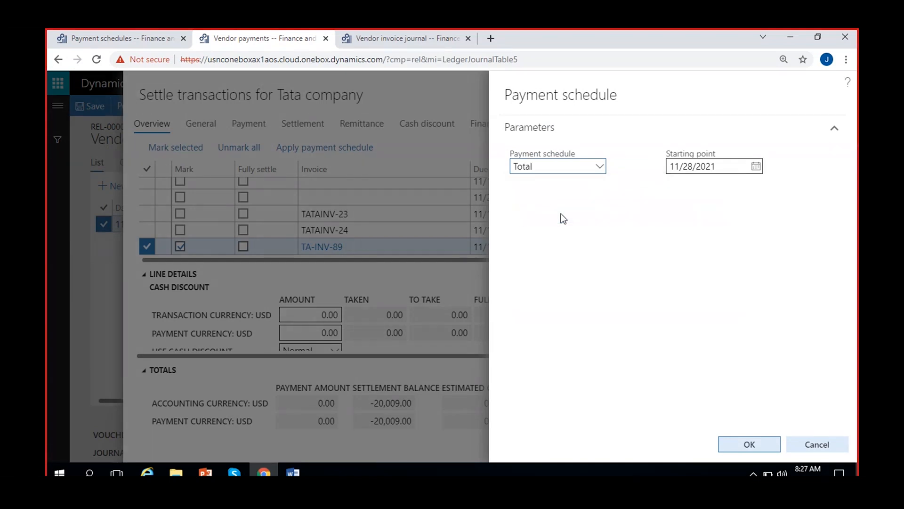
left_click(757, 166)
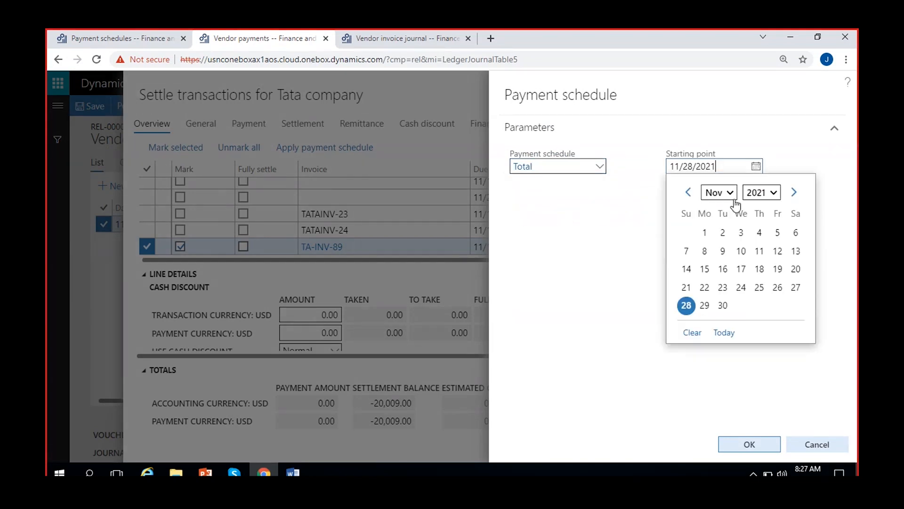
left_click(719, 233)
left_click(747, 442)
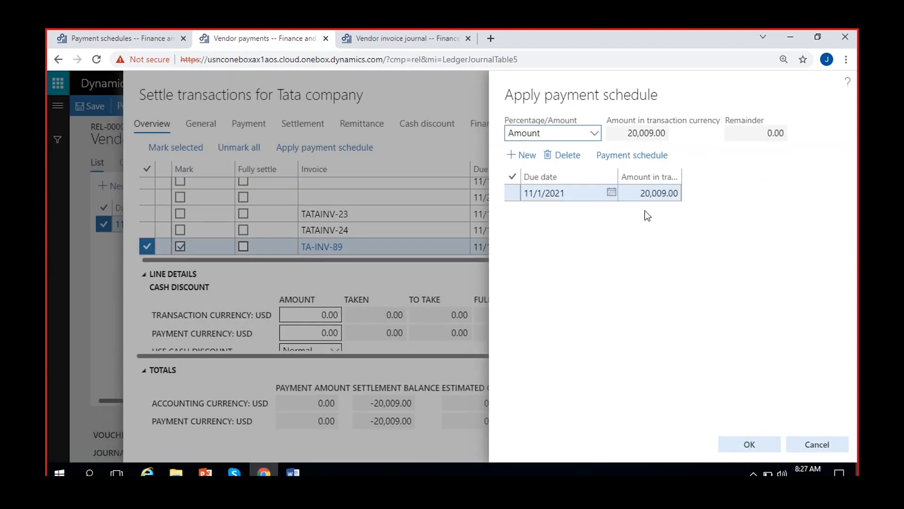
Delete the single 11/1/2021 line generated from the Total payment schedule.
left_click(649, 198)
left_click(513, 194)
left_click(567, 159)
left_click(567, 299)
Generate the installment lines from the FA-5000 payment schedule with starting point 11/1/2021.
left_click(635, 158)
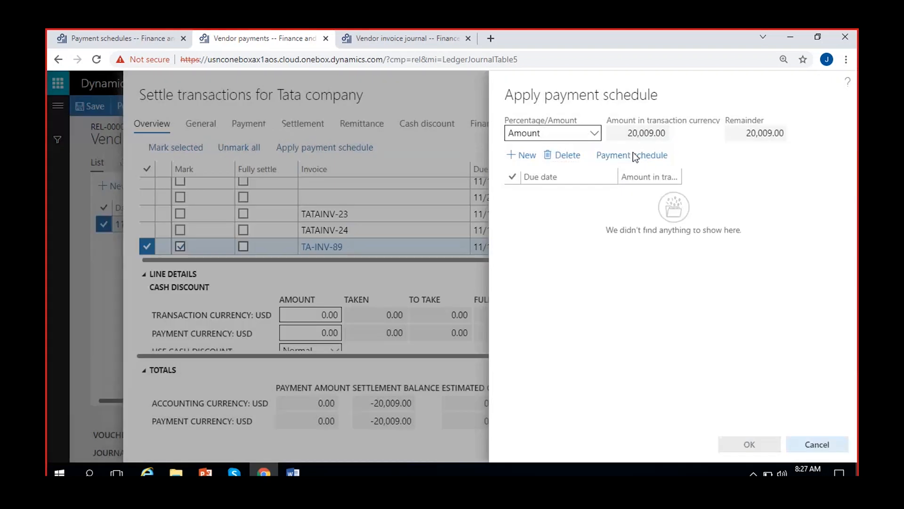
left_click(599, 167)
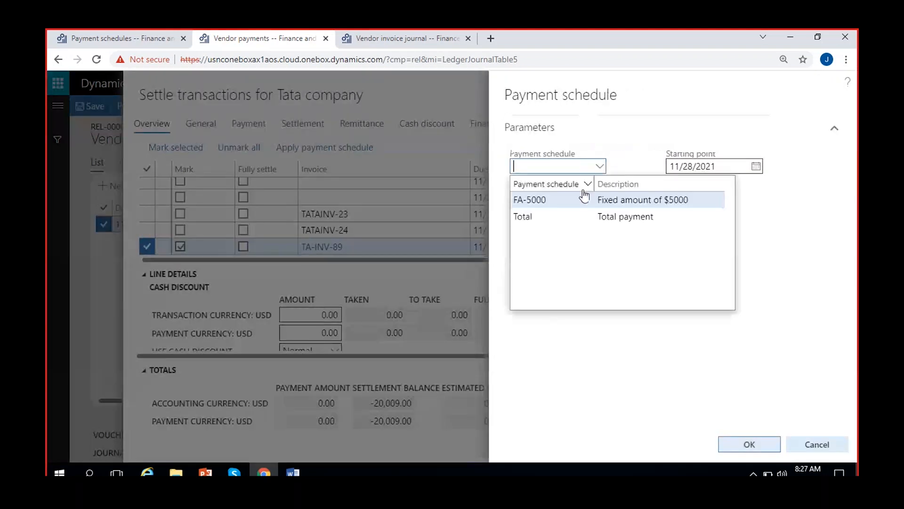
left_click(546, 216)
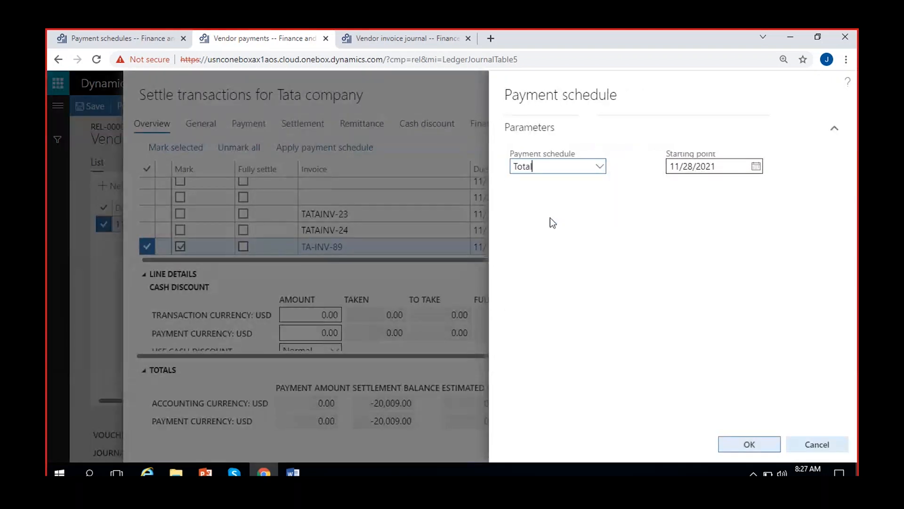
left_click(599, 166)
left_click(567, 200)
left_click(756, 168)
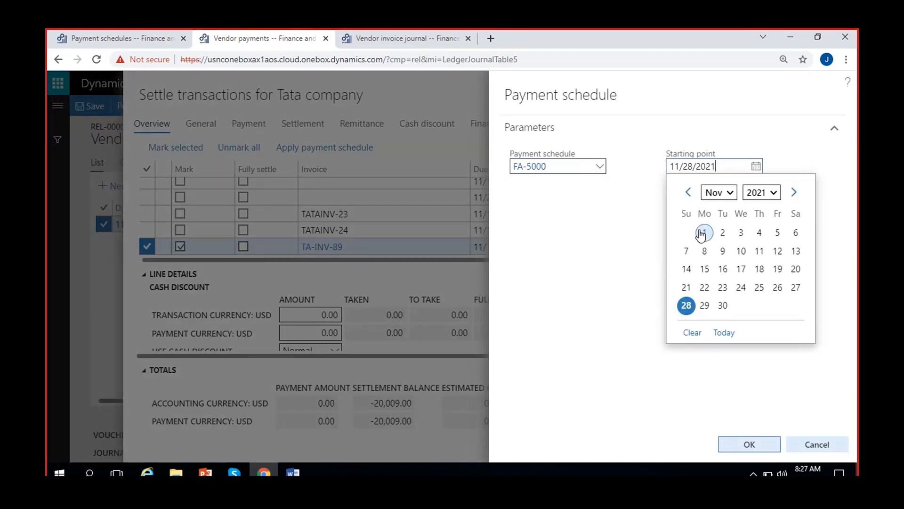
left_click(704, 232)
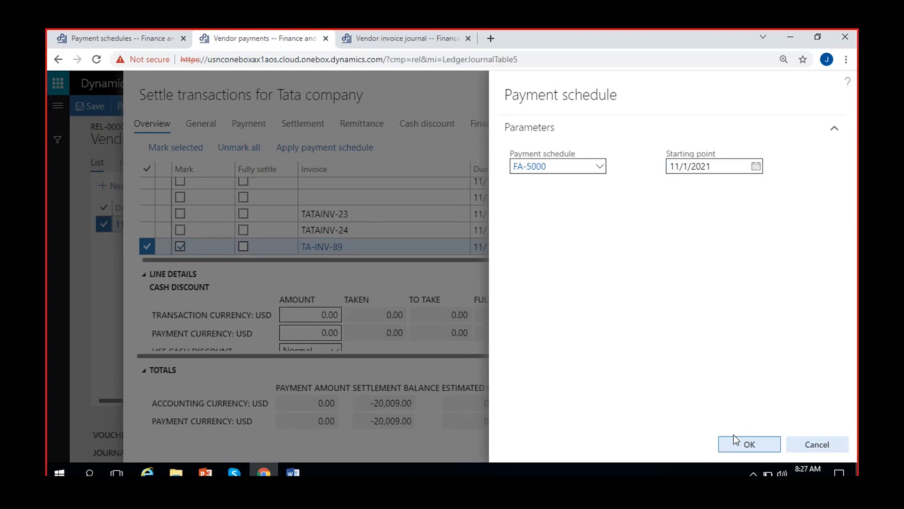
left_click(735, 446)
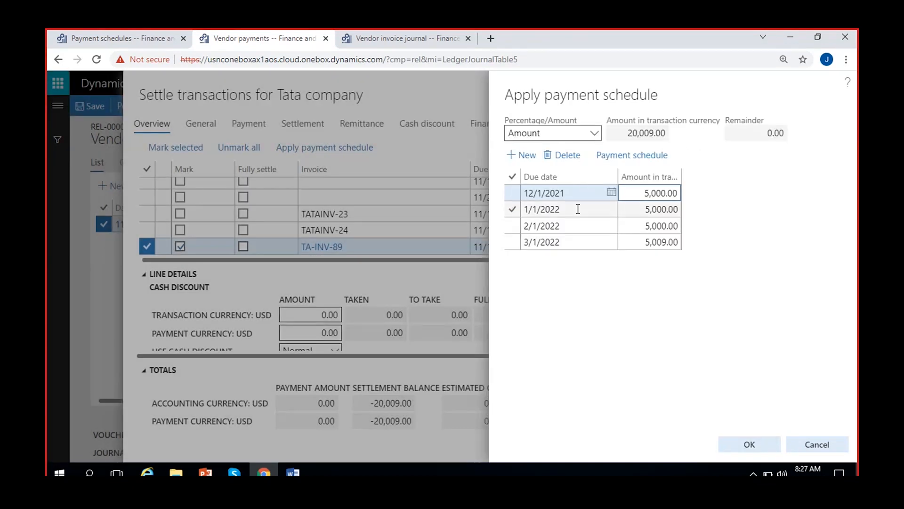
Examine the due date and amount of each generated installment line.
left_click(573, 192)
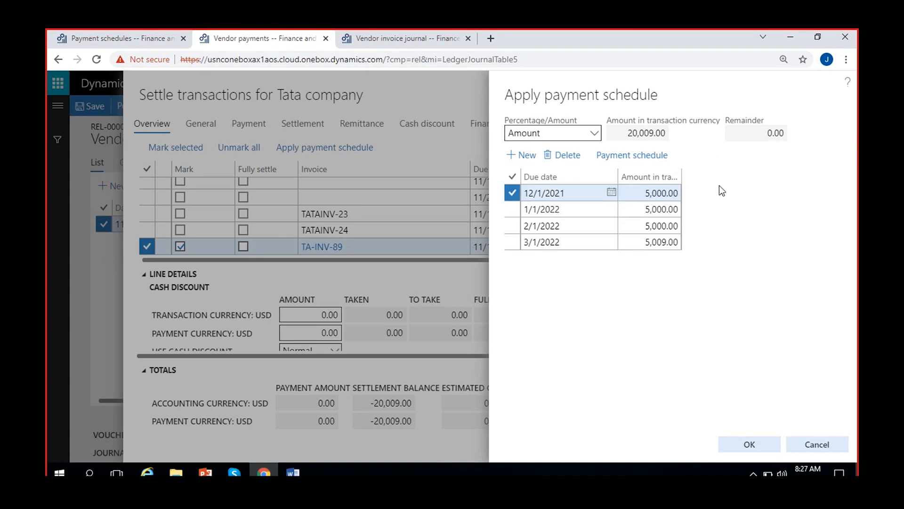
left_click(641, 193)
key("Tab")
key("Tab")
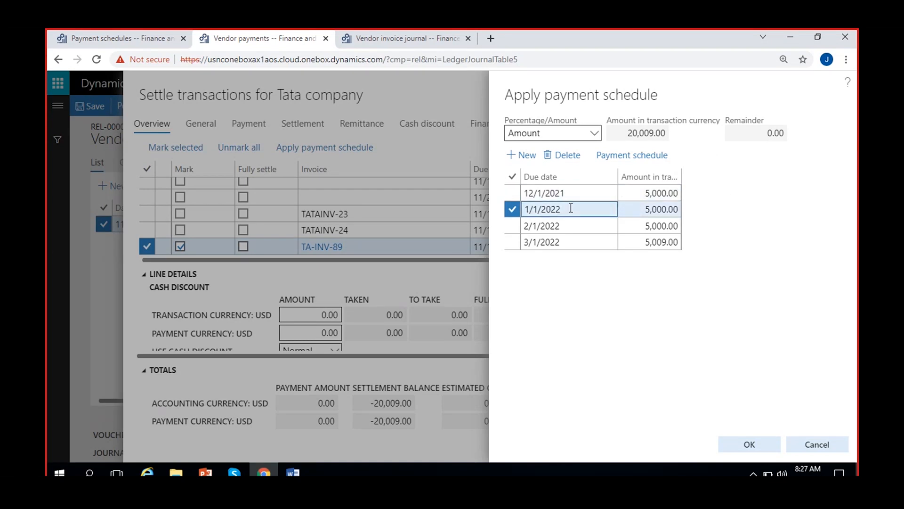
left_click(580, 227)
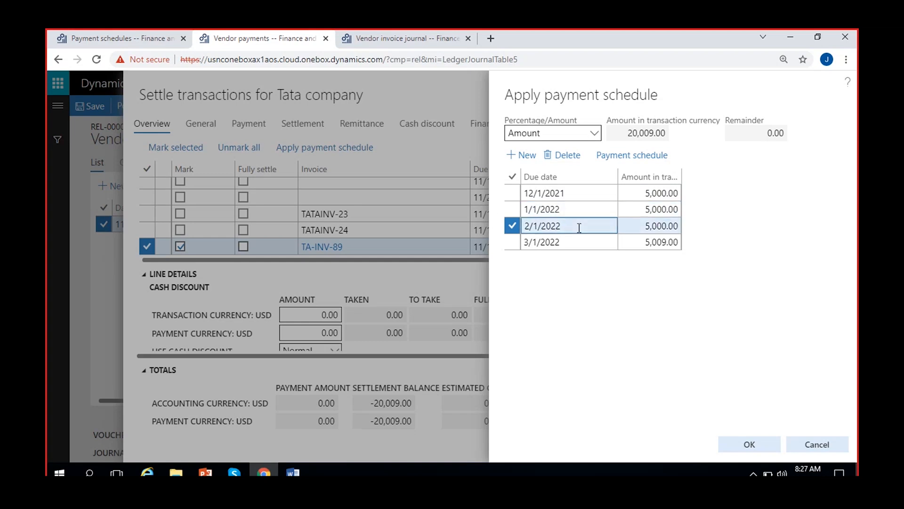
left_click(648, 227)
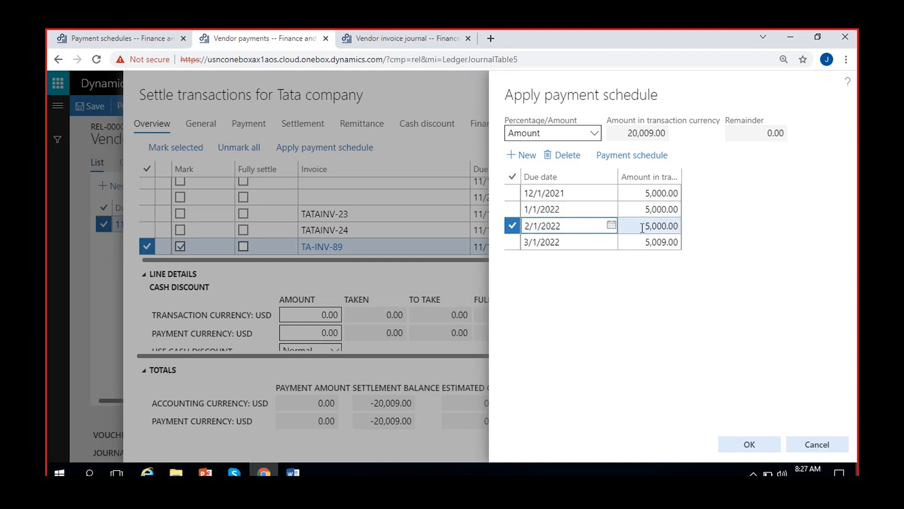
left_click(574, 243)
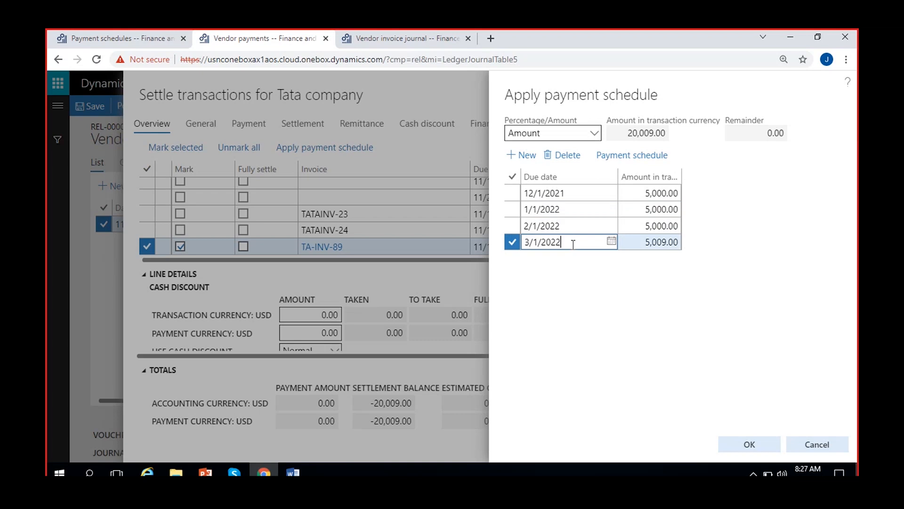
left_click(643, 241)
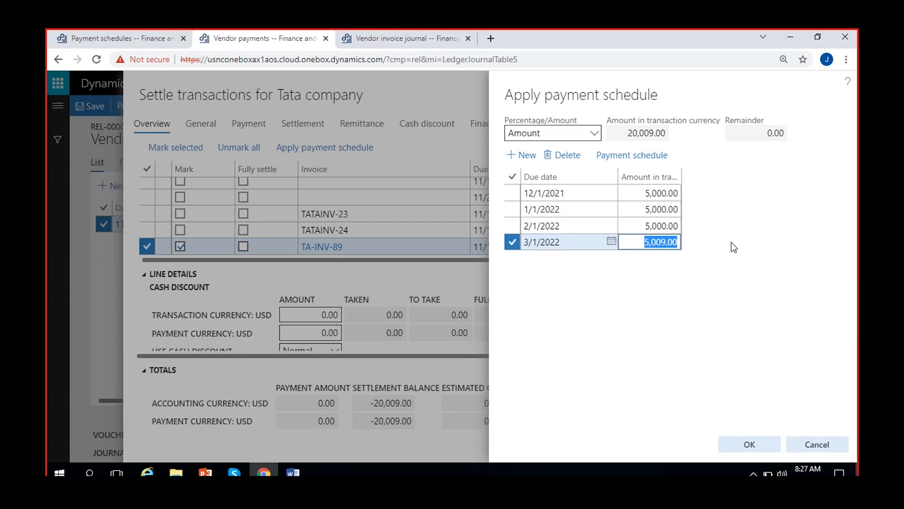
Check the FA-5000 schedule's Minimum setting in the Payment schedules tab and compare it with the last installment's amount.
left_click(120, 30)
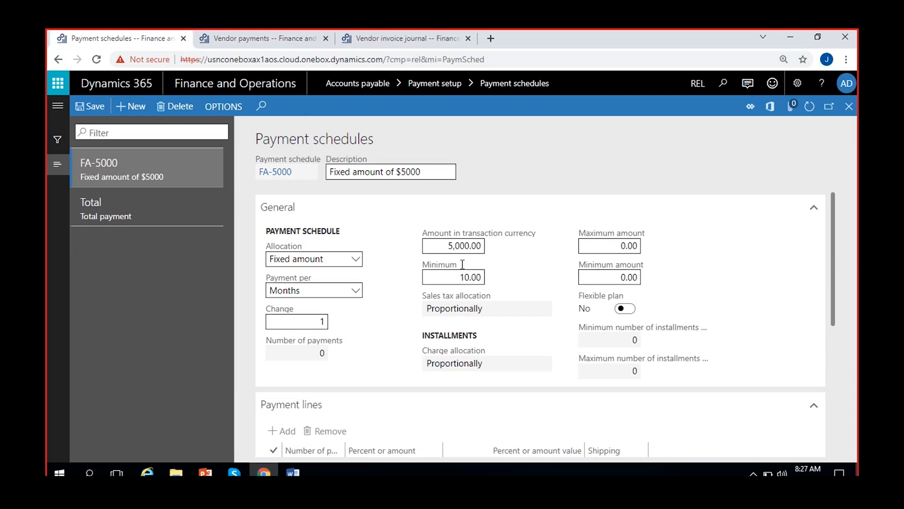
left_click(378, 31)
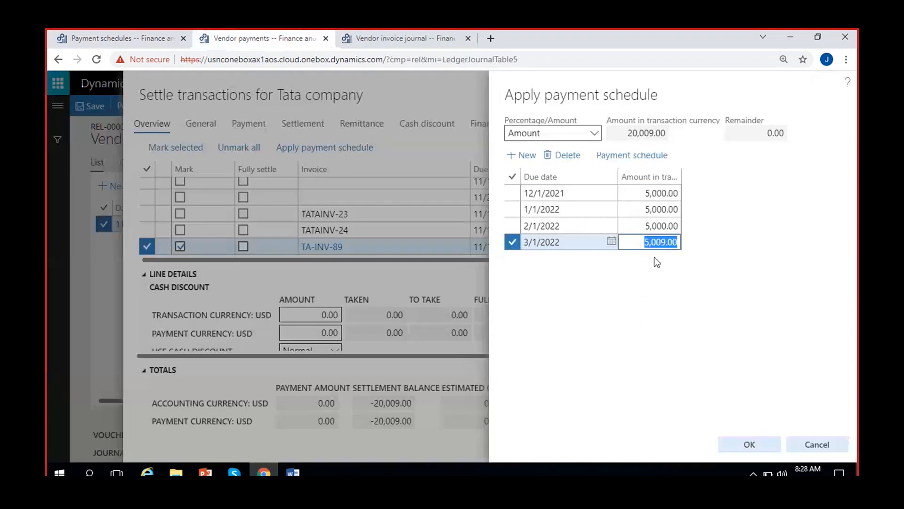
left_click(661, 259)
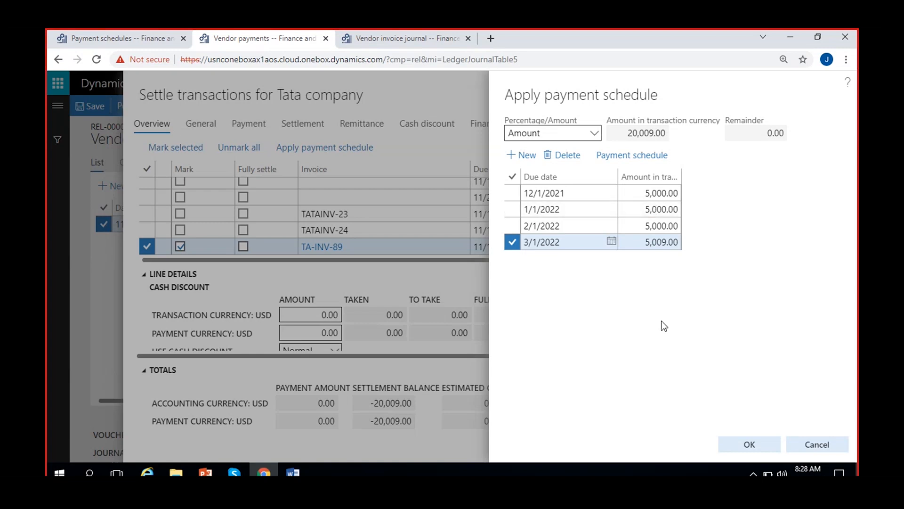
Set the Minimum of the FA-5000 payment schedule to 0 and save the schedule.
left_click(152, 37)
left_click_drag(458, 273, 528, 278)
type("0")
left_click(87, 107)
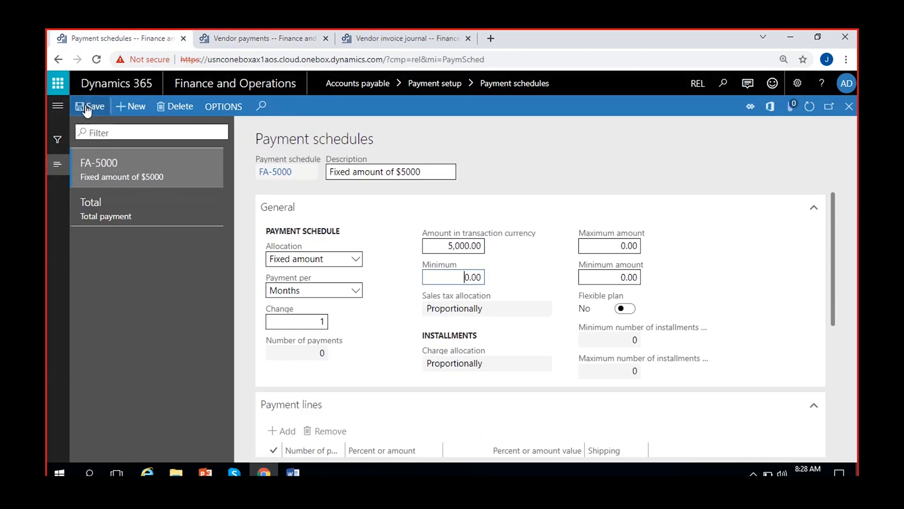
Delete all existing installment lines of invoice TA-INV-89 in the Vendor payments tab.
left_click(255, 37)
left_click(513, 177)
left_click(569, 160)
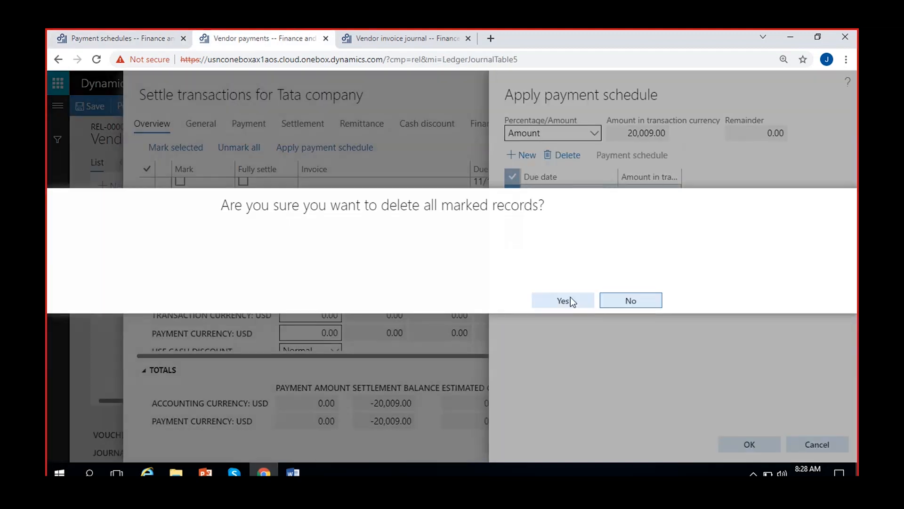
left_click(570, 298)
Generate installment lines for TA-INV-89 from the FA-5000 payment schedule with starting point 11/1/2021.
left_click(632, 157)
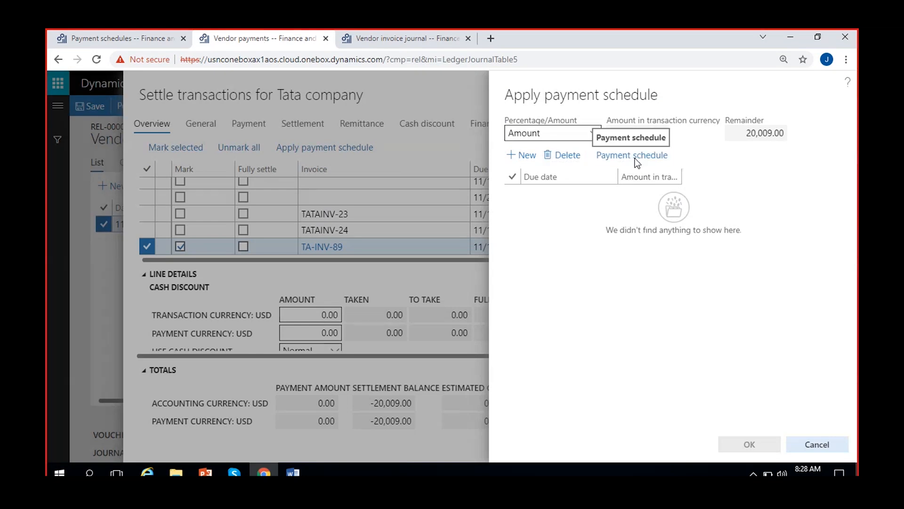
left_click(602, 165)
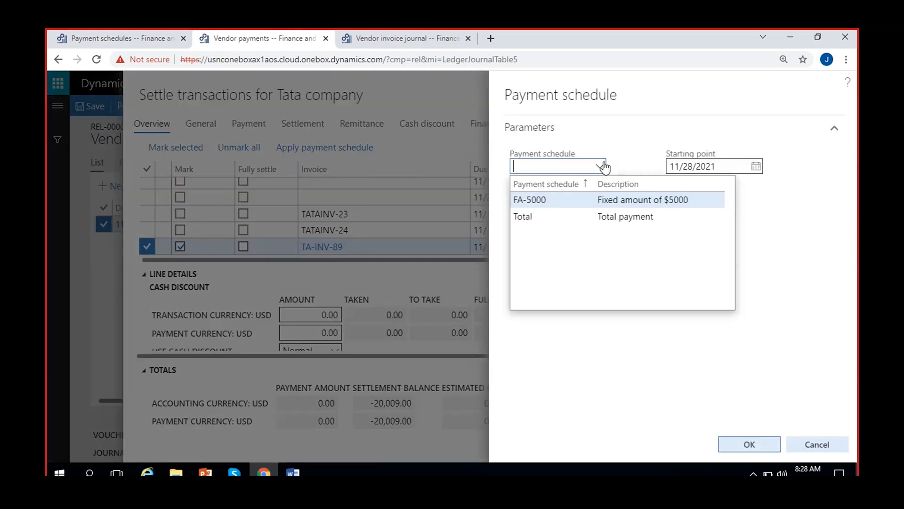
left_click(579, 198)
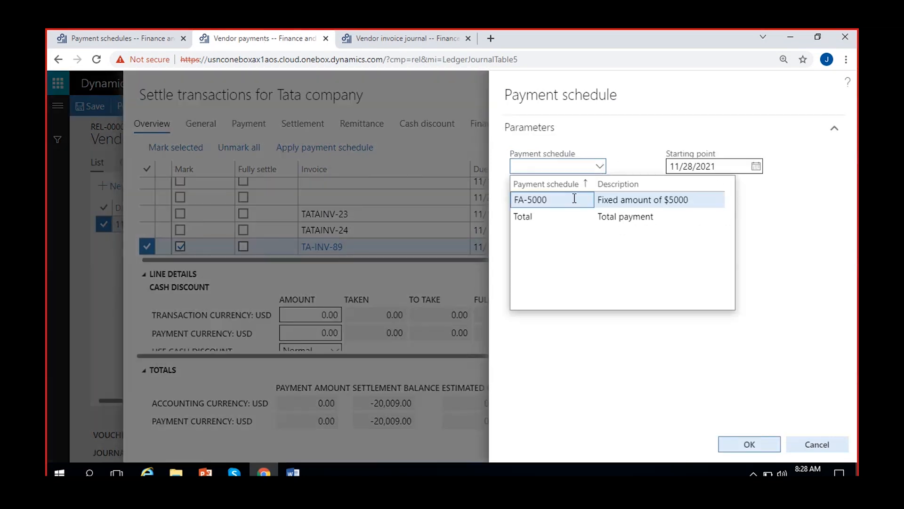
left_click(756, 166)
left_click(700, 233)
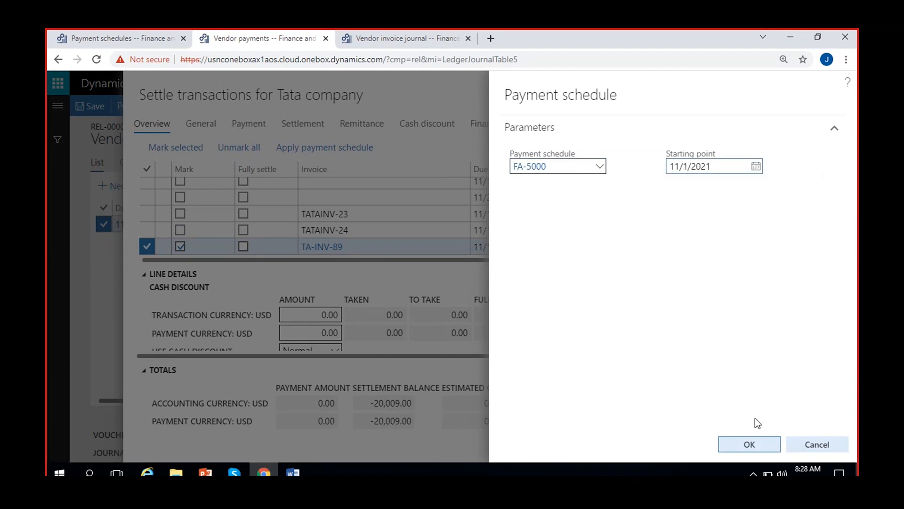
left_click(748, 444)
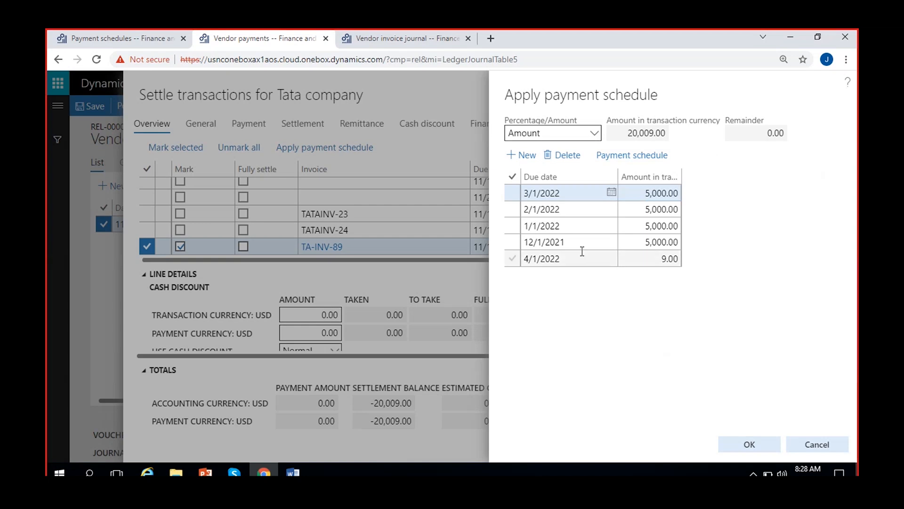
Review the due dates and amounts of the monthly installments and compare them with the FA-5000 schedule settings.
left_click(564, 195)
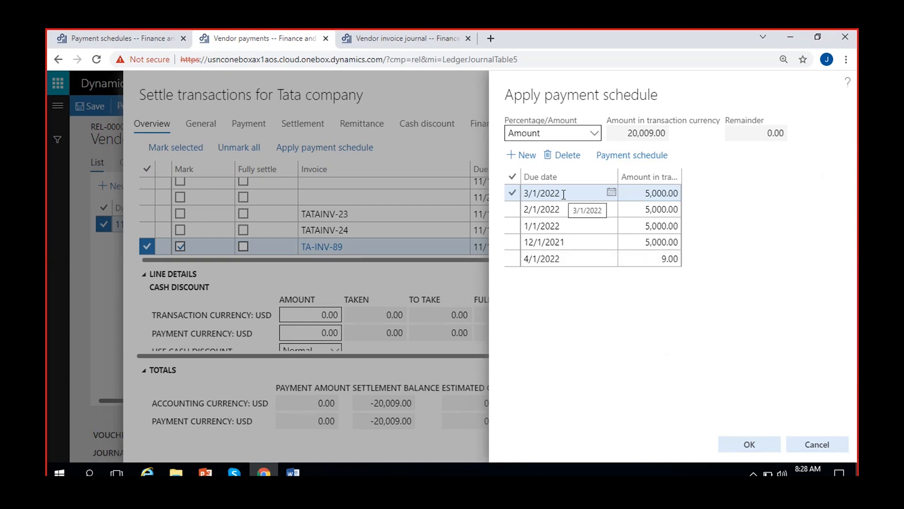
left_click(580, 245)
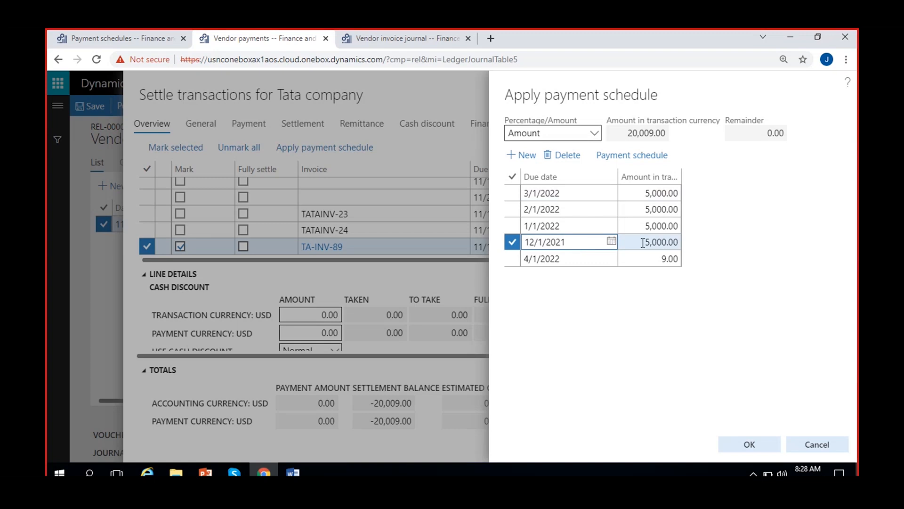
left_click(580, 225)
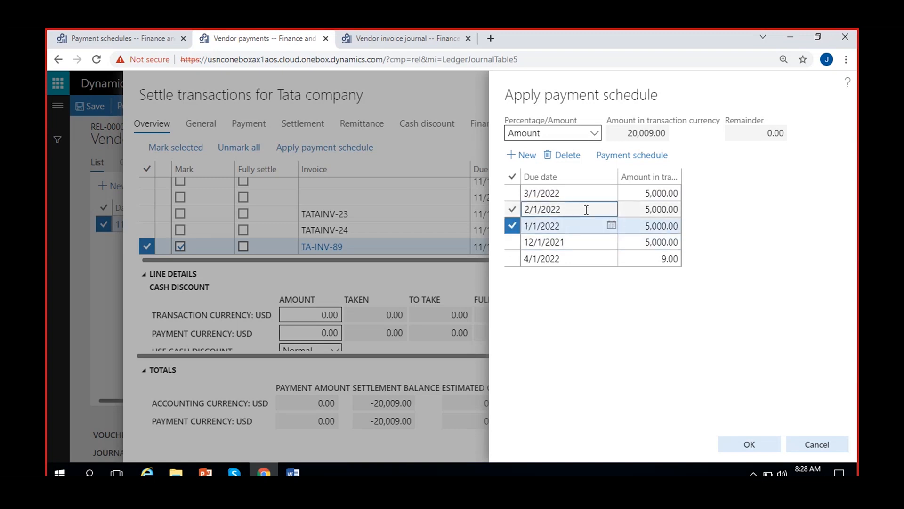
left_click(604, 209)
left_click(579, 193)
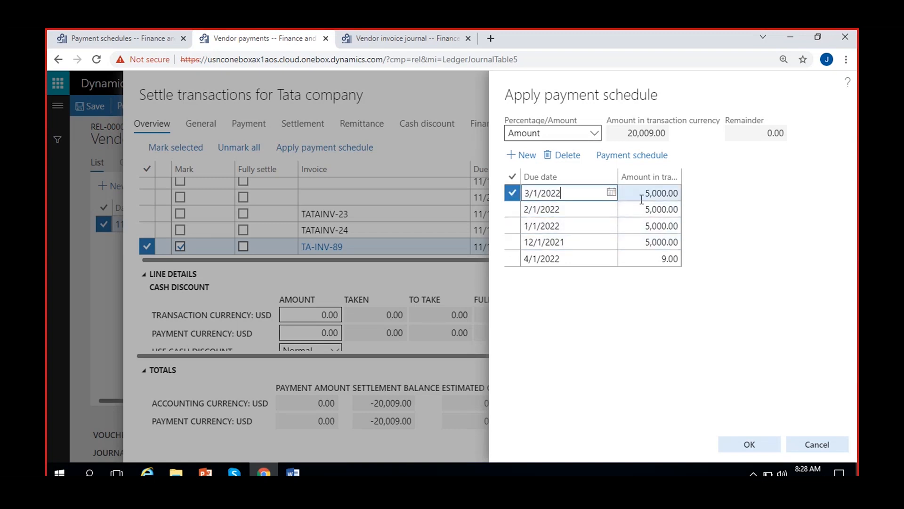
left_click(580, 258)
left_click(658, 258)
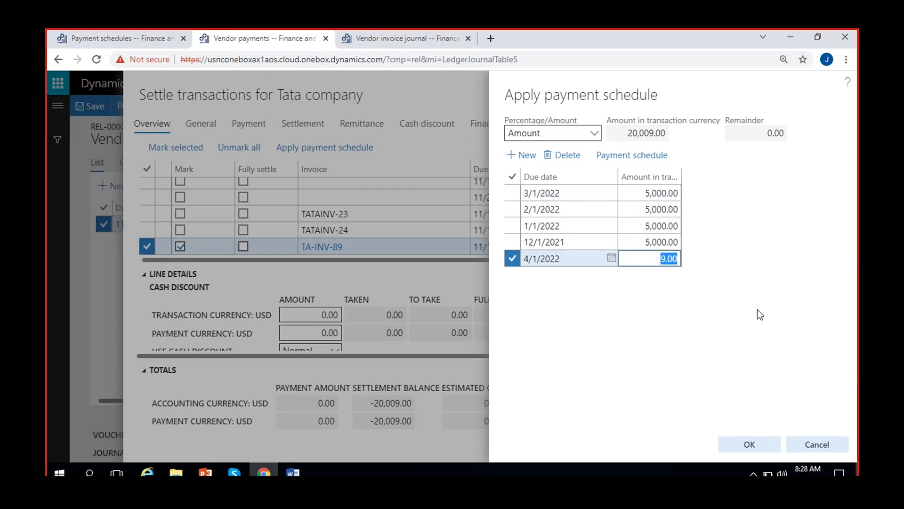
left_click(648, 279)
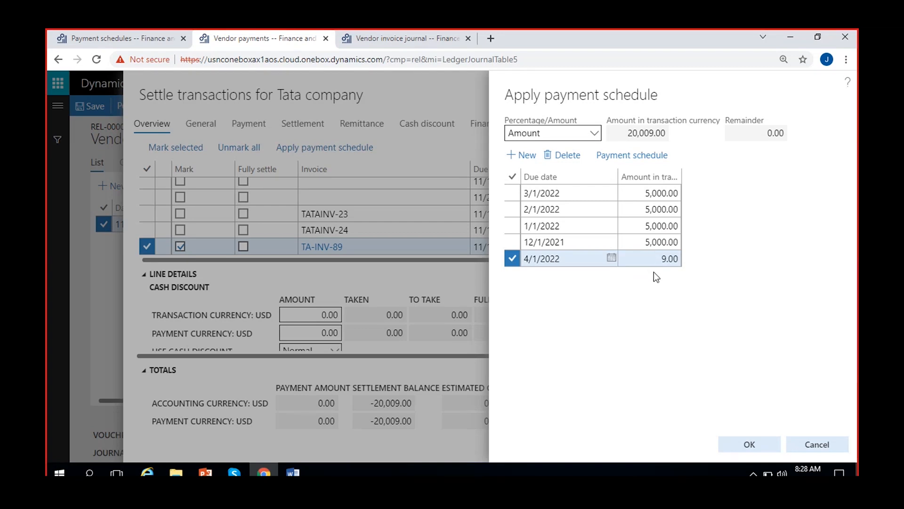
left_click(143, 36)
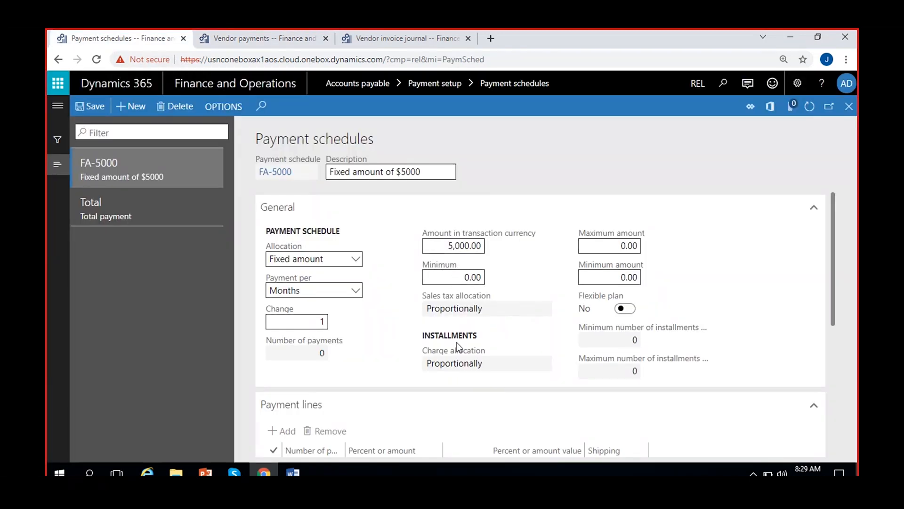
left_click(244, 39)
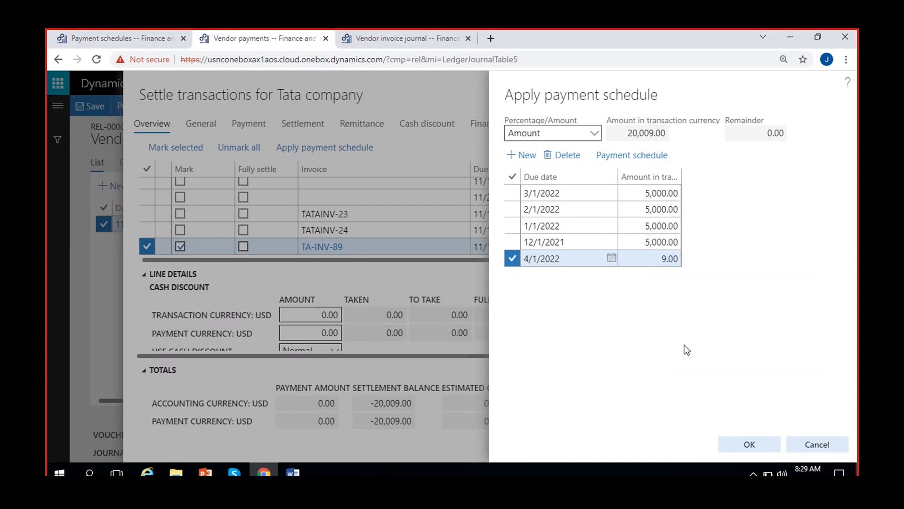
Set the FA-5000 schedule's Payment per to Days and its Change to 15, and save it.
left_click(130, 37)
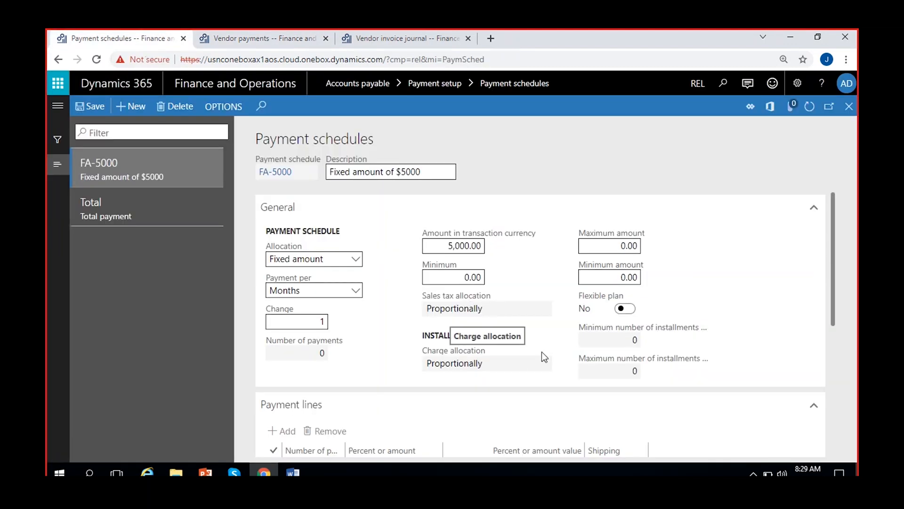
left_click(359, 290)
left_click(313, 306)
key("Tab")
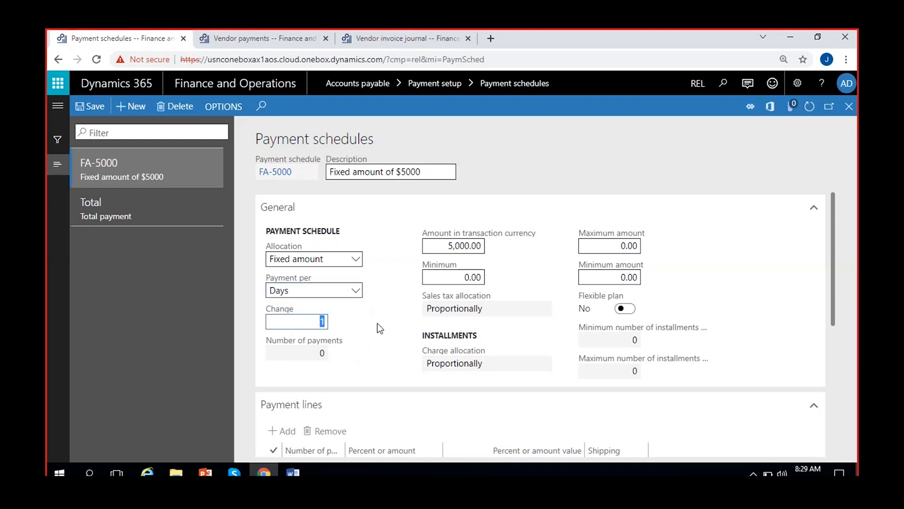
type("15")
left_click(93, 107)
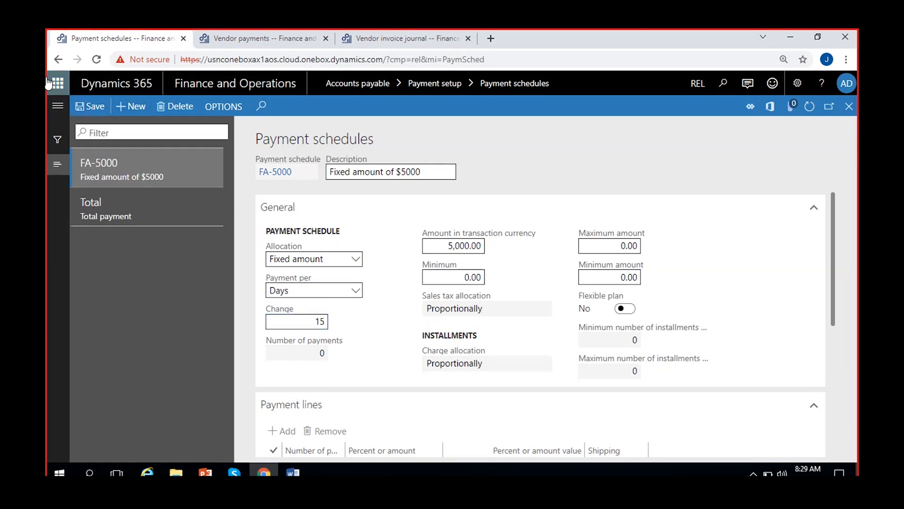
Clear the monthly installment lines from the Apply payment schedule form in the Vendor payments tab.
left_click(234, 38)
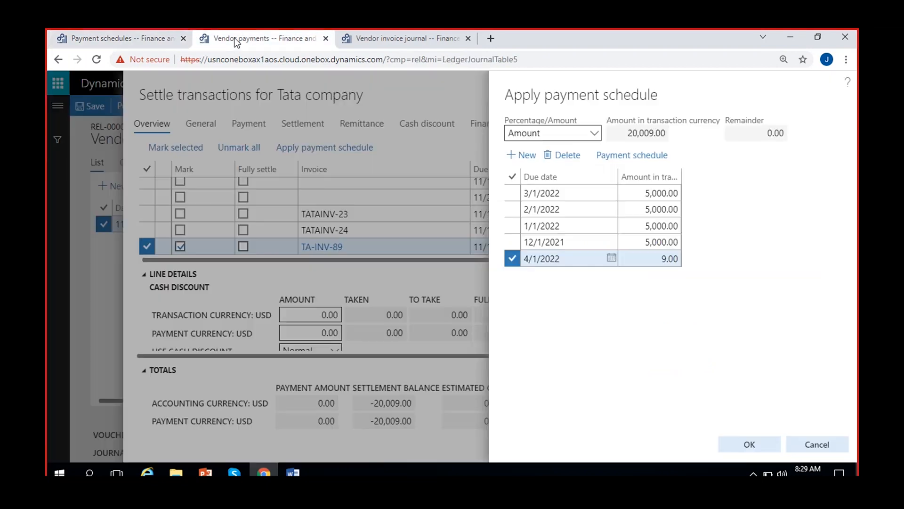
left_click(512, 179)
left_click(569, 155)
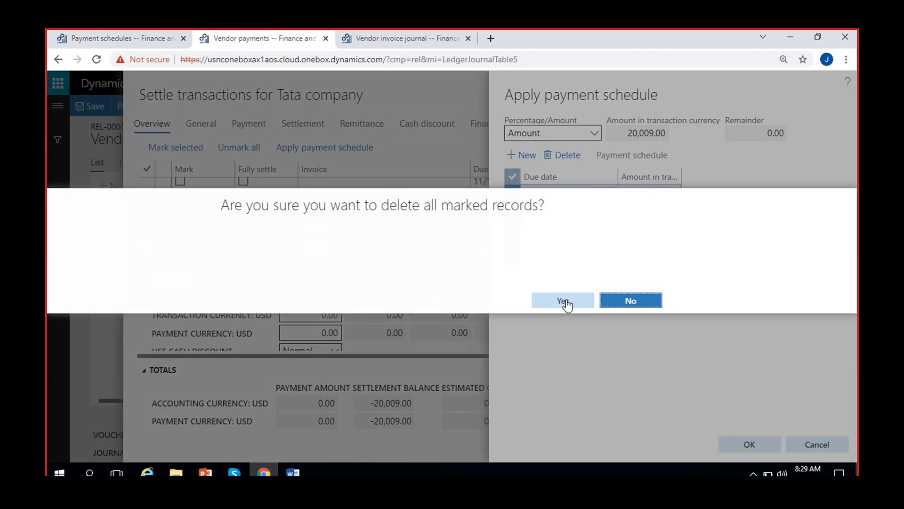
left_click(567, 304)
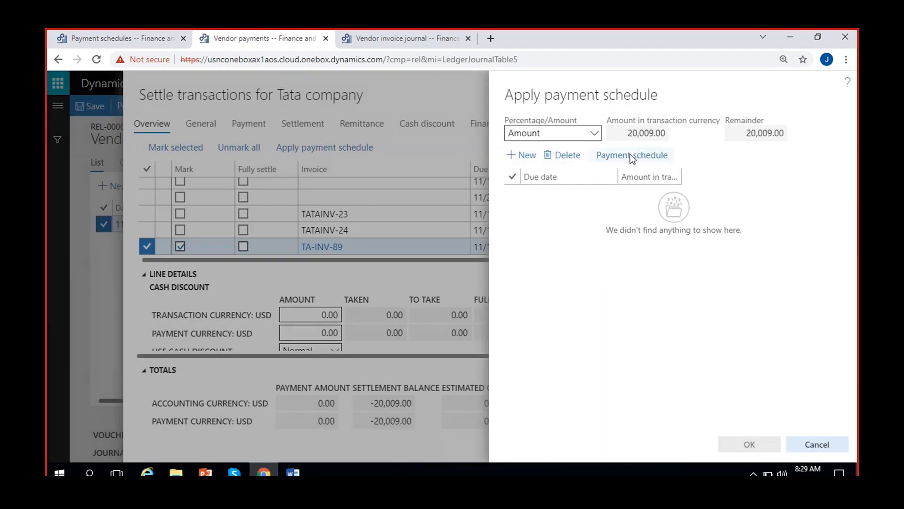
Regenerate the installment lines from the revised FA-5000 payment schedule with starting point 11/1/2021.
left_click(632, 156)
left_click(600, 166)
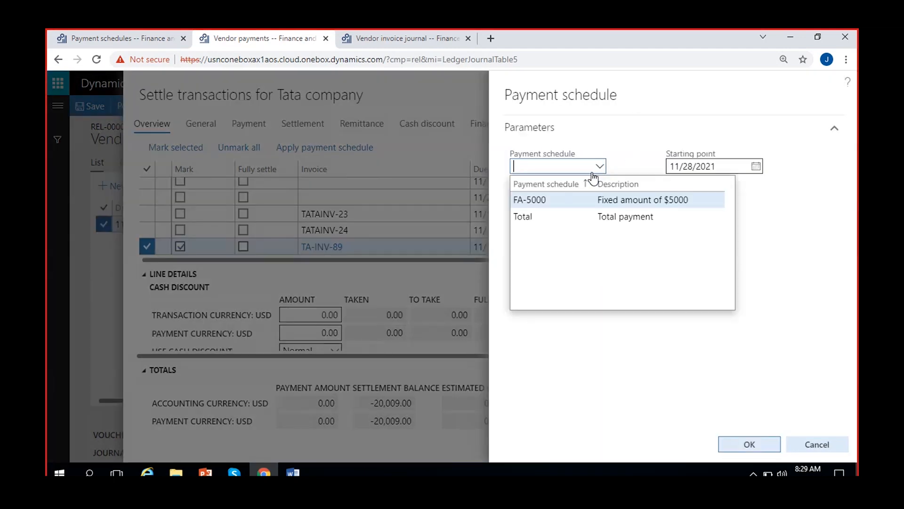
left_click(560, 198)
left_click(757, 166)
left_click(704, 233)
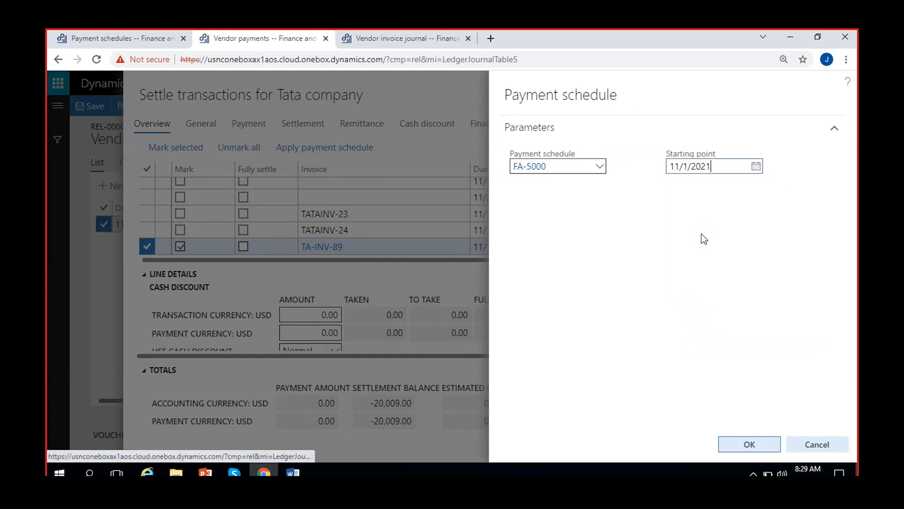
left_click(746, 445)
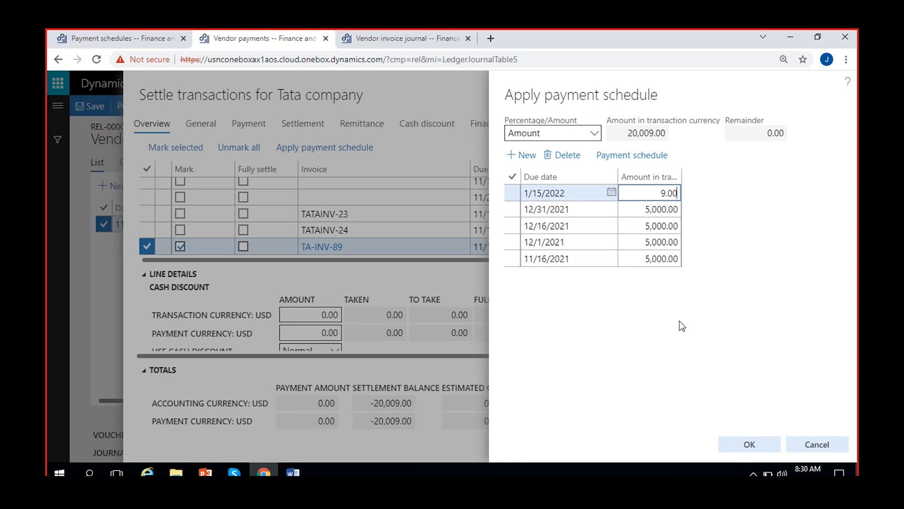
Examine the due date and amount of each 15-day installment line.
left_click(569, 259)
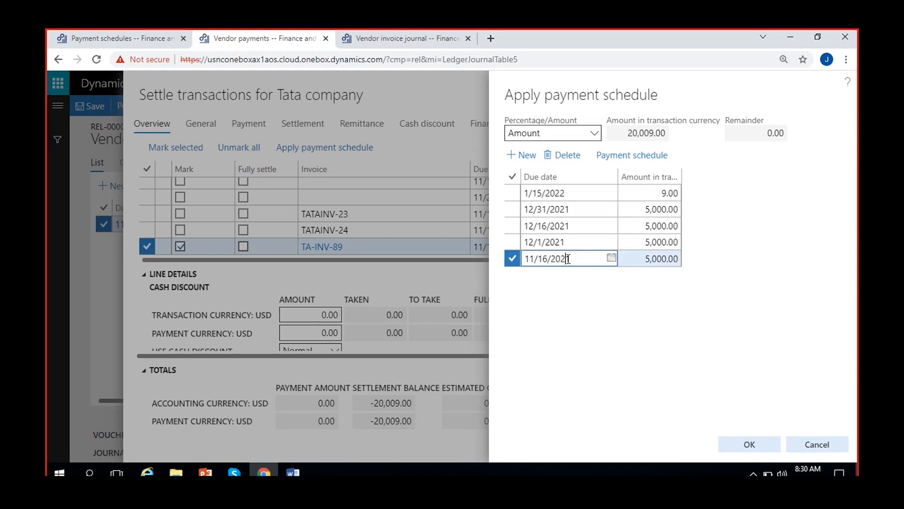
left_click(664, 259)
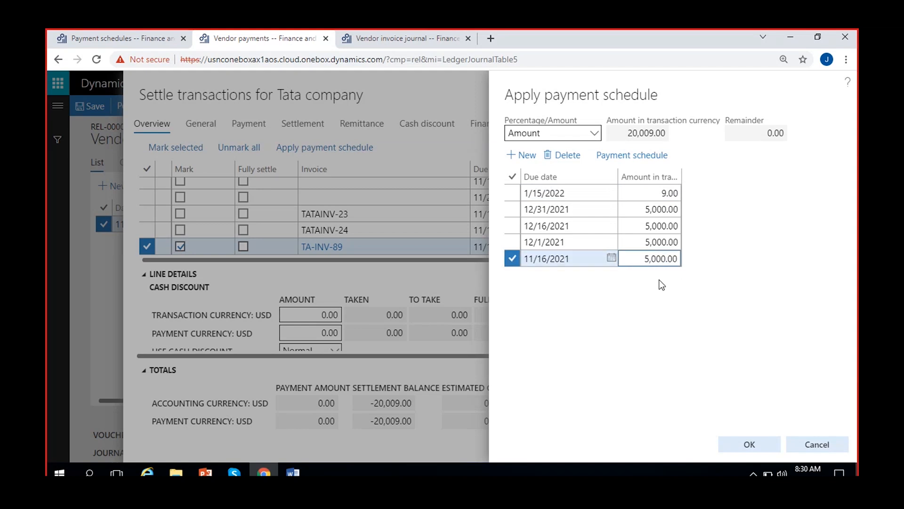
left_click(667, 241)
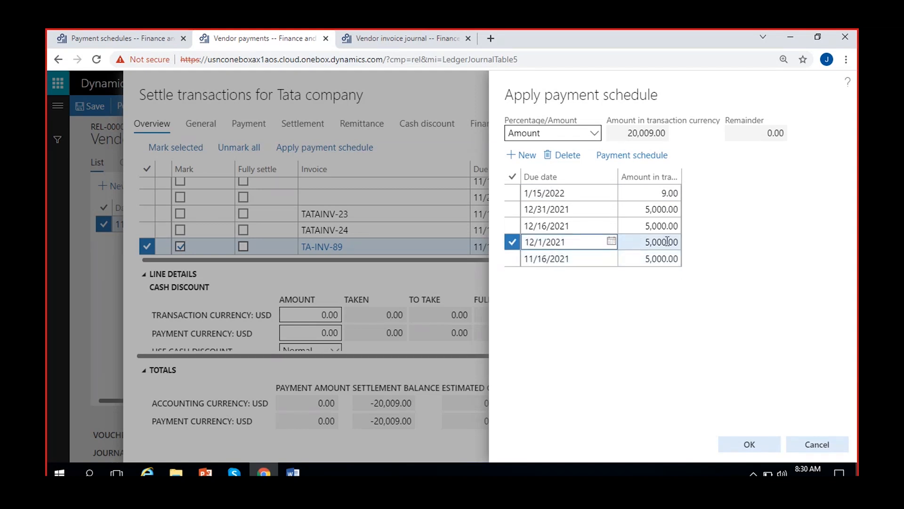
left_click(656, 225)
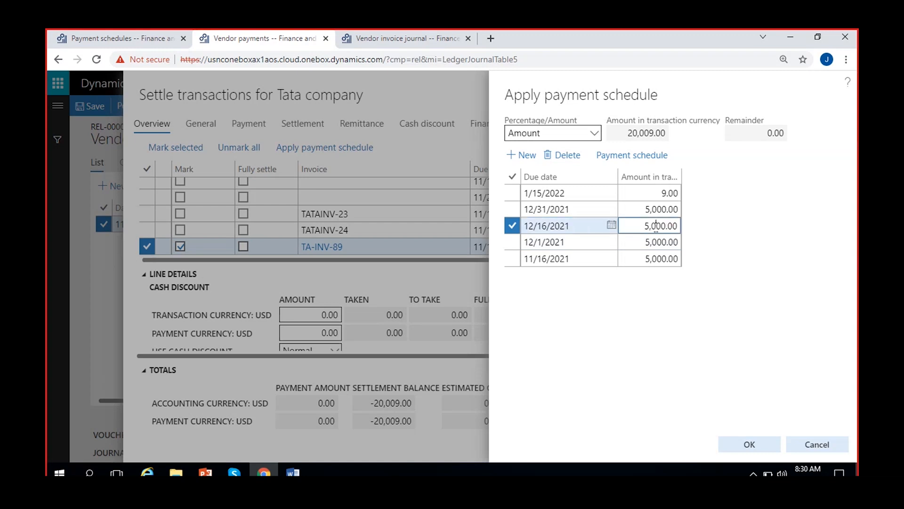
left_click(562, 207)
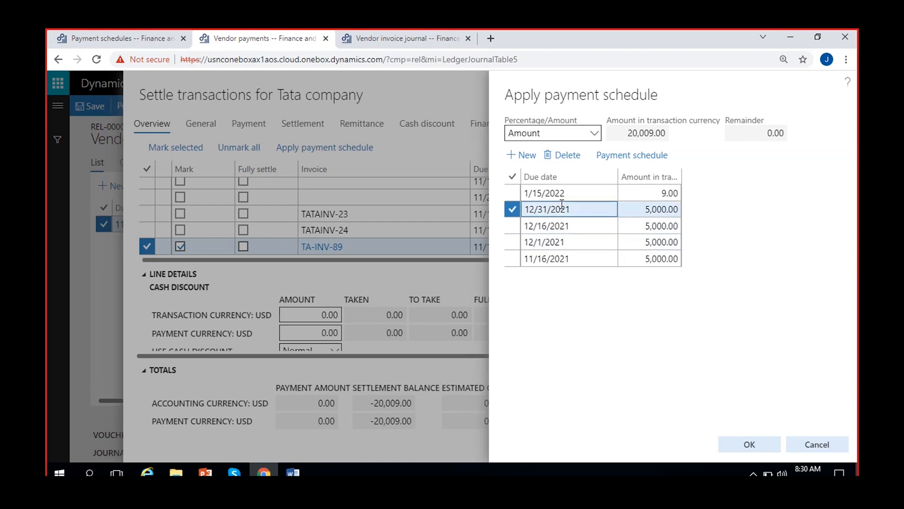
left_click(661, 209)
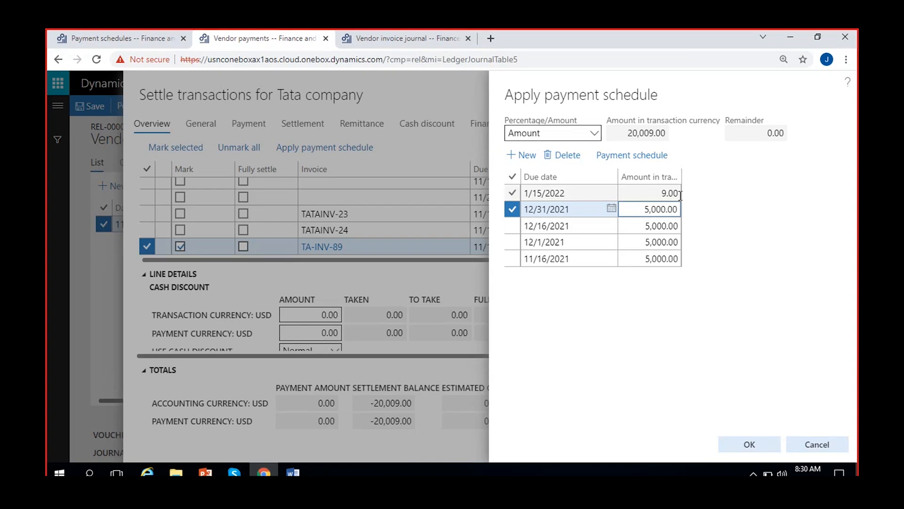
left_click(590, 190)
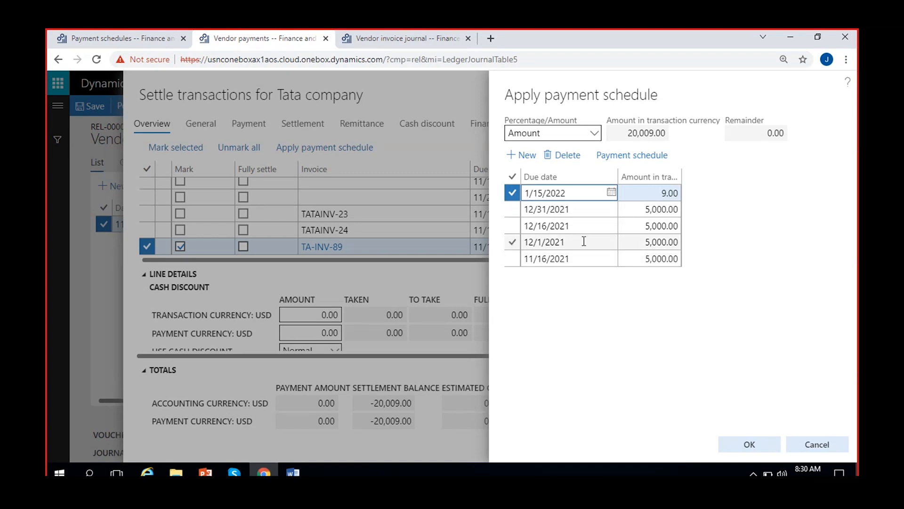
Set the FA-5000 schedule's Payment per to Months, Change to 3 and Minimum to 10.00, and save it.
left_click(113, 34)
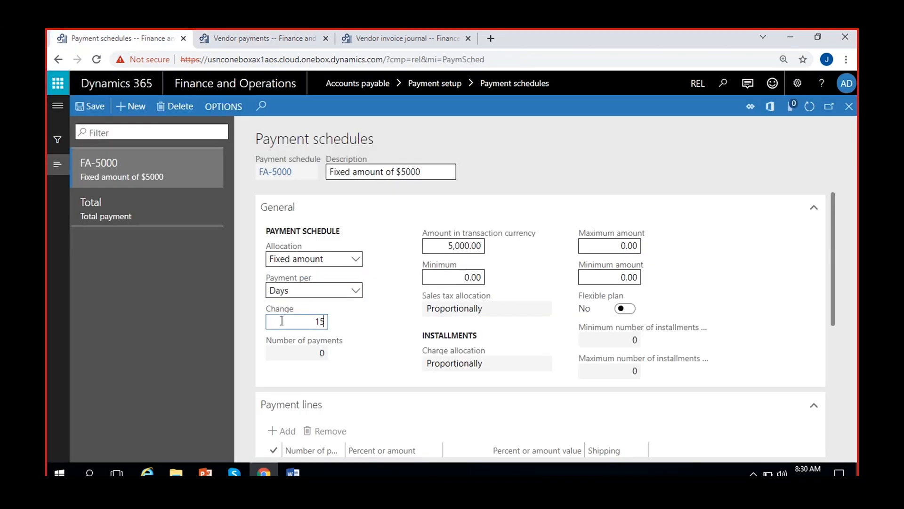
left_click(353, 292)
left_click(298, 323)
key("Tab")
type("3")
left_click(449, 276)
type("1")
left_click(399, 289)
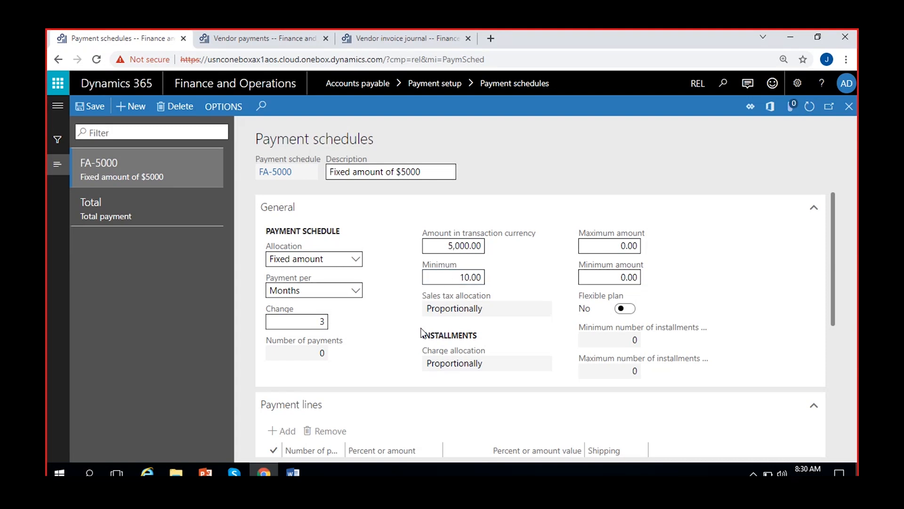
left_click(87, 107)
Set the FA-5000 schedule's Change to 1 and save the schedule.
left_click(309, 322)
type("1")
left_click(90, 106)
left_click(501, 282)
left_click(446, 247)
left_click(517, 255)
Create a new payment schedule with FA-10000 as both its identifier and description.
key("alt+n")
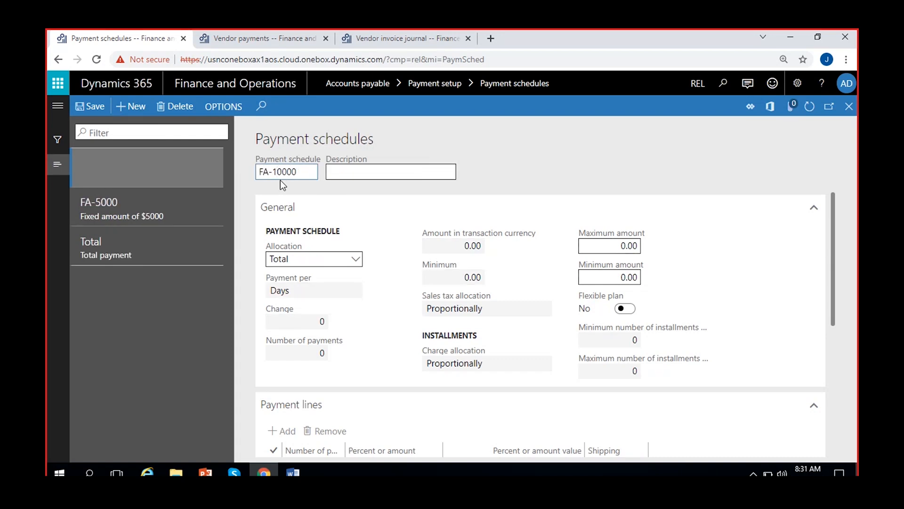
left_click(350, 169)
left_click_drag(313, 174, 223, 180)
key("ctrl+c")
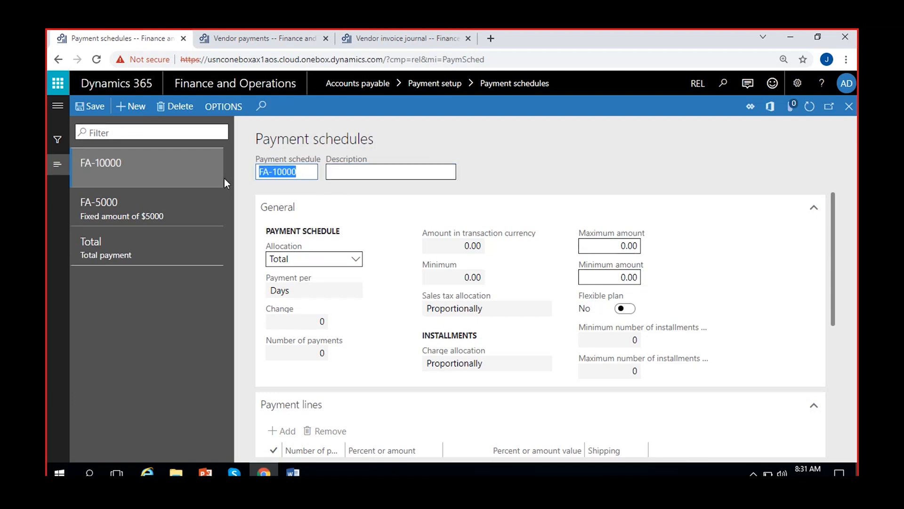
left_click(385, 170)
key("ctrl+v")
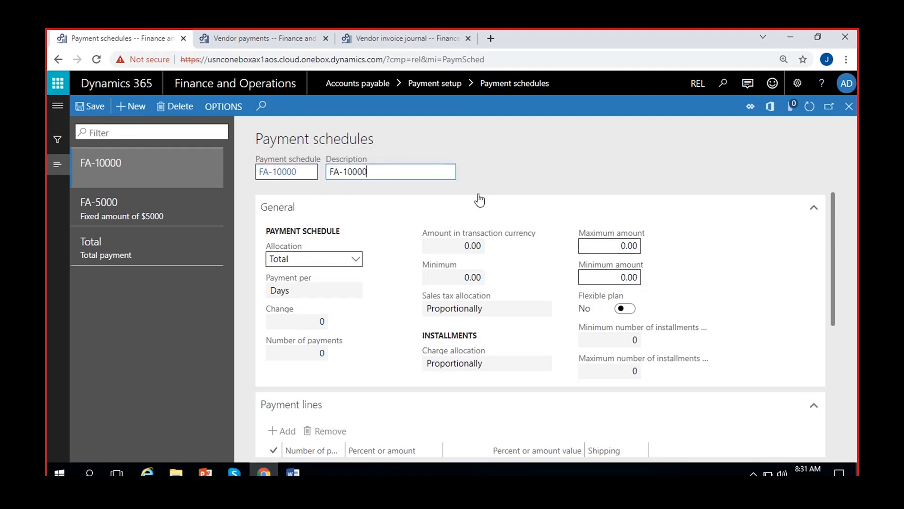
Set the FA-10000 schedule's Allocation to Fixed amount, Payment per to Months and Amount in transaction currency to 10,000.00.
left_click(355, 258)
left_click(309, 291)
left_click(448, 246)
type("10,00")
Set the FA-10000 schedule's Change to 1 and Minimum to 10.00, and save the schedule.
left_click(385, 331)
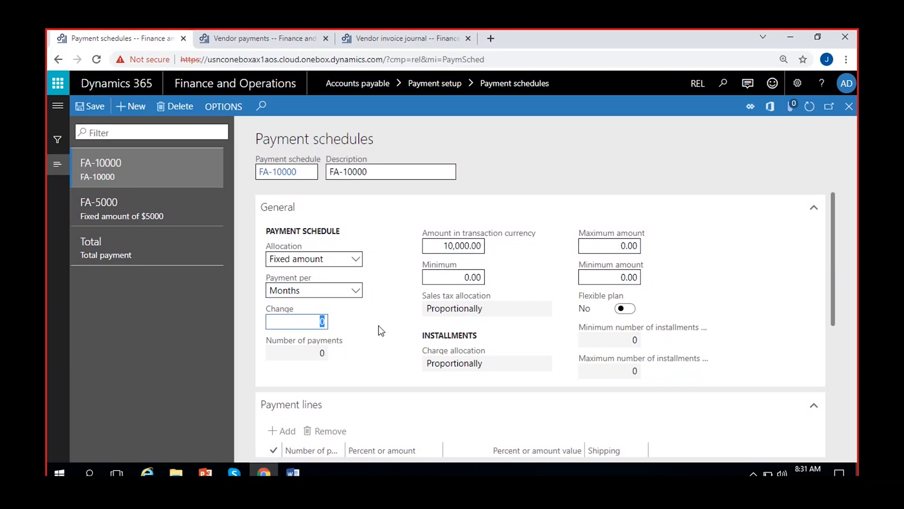
type("1")
left_click(378, 326)
left_click(448, 280)
type("1")
left_click(88, 110)
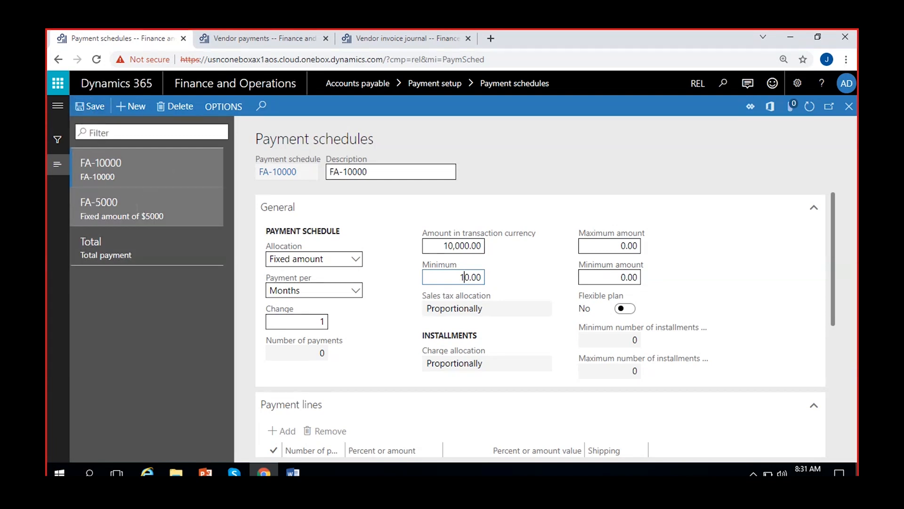
Return to the Tata company vendor payment and delete all existing installment lines from the applied payment schedule.
left_click(283, 32)
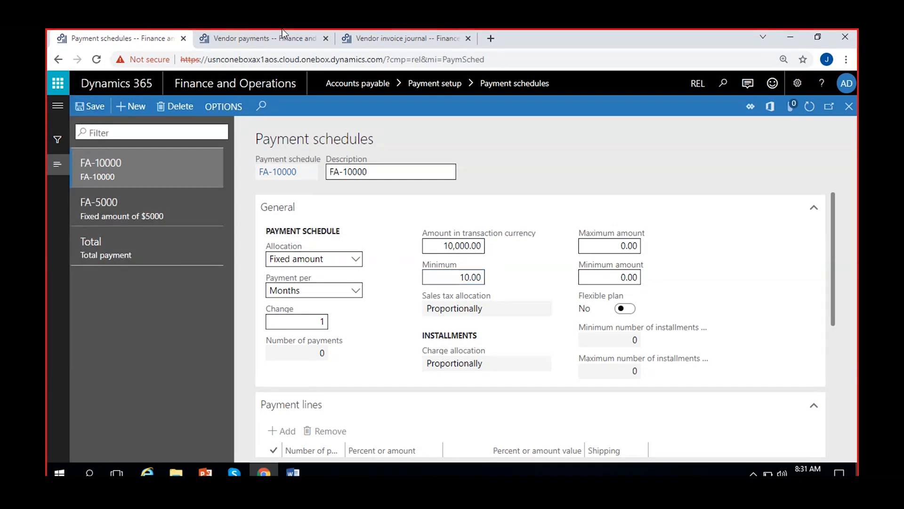
left_click(512, 176)
left_click(571, 158)
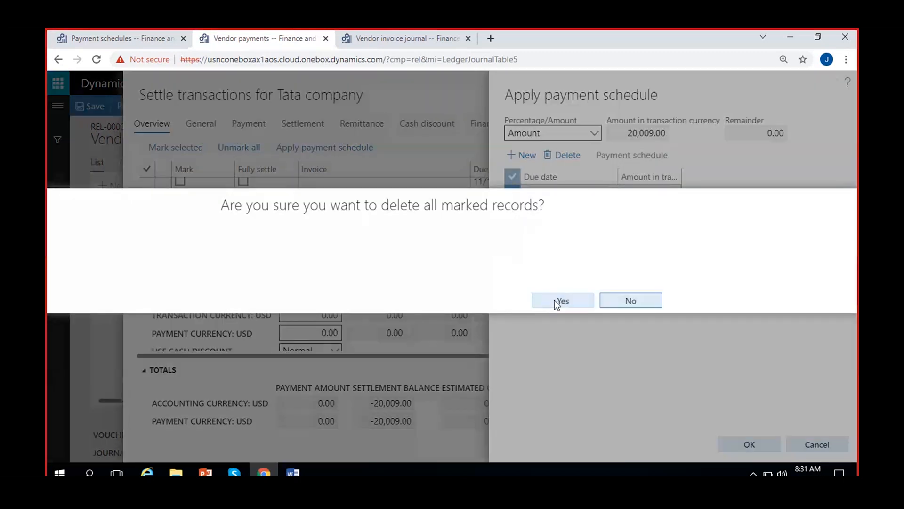
left_click(556, 300)
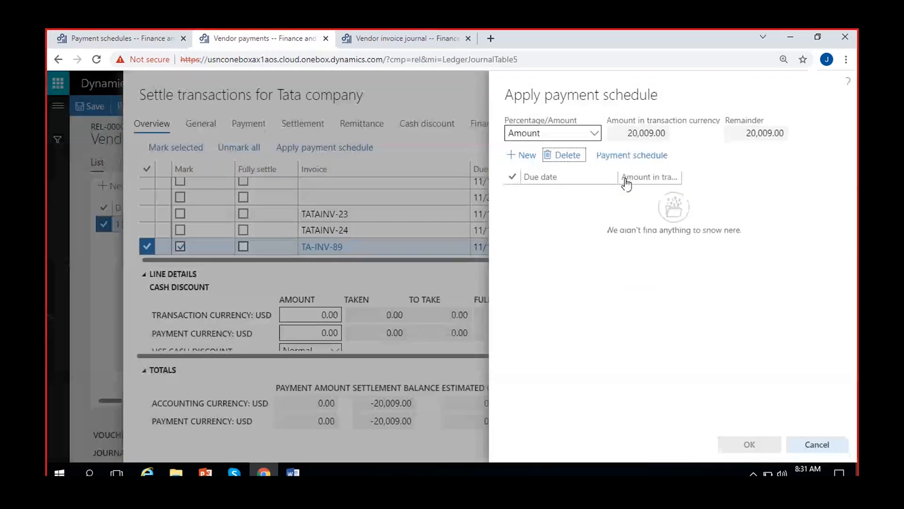
Generate the invoice's installment lines from payment schedule FA-10000 with a starting point of 11/1/2021.
left_click(630, 157)
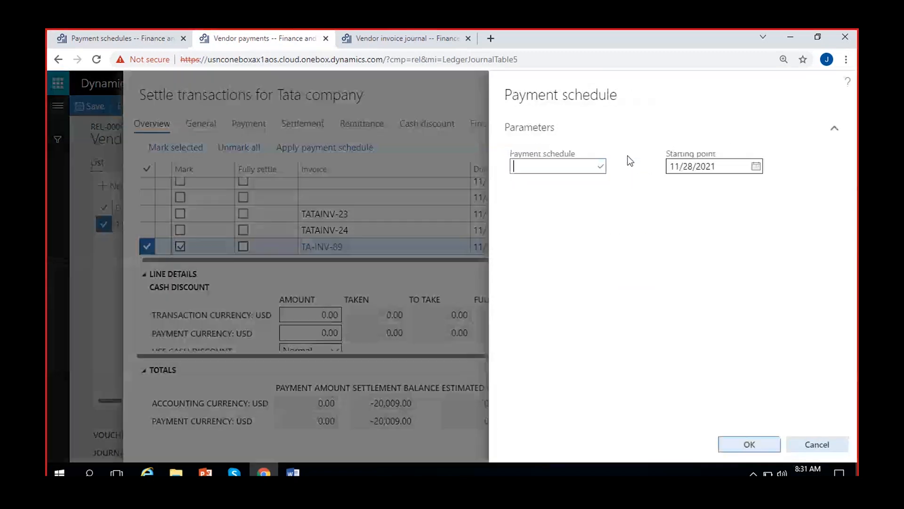
left_click(600, 167)
left_click(567, 200)
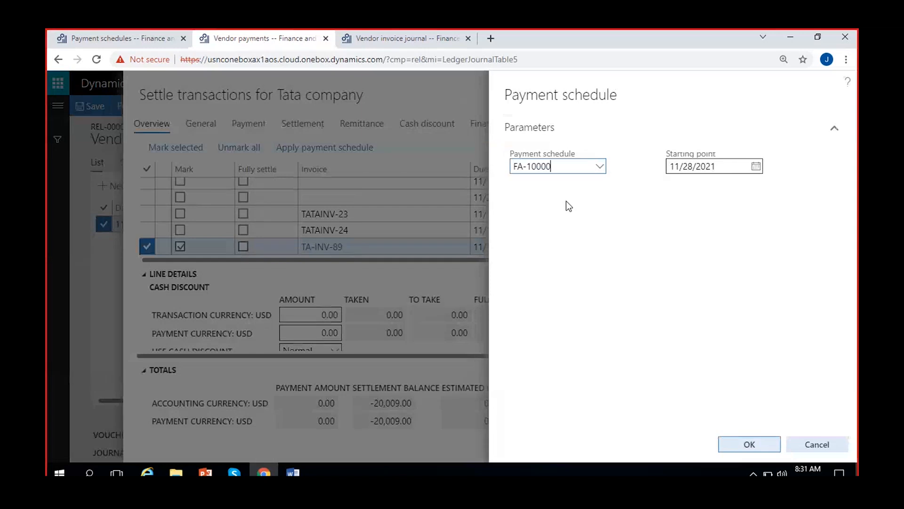
left_click(755, 166)
left_click(705, 233)
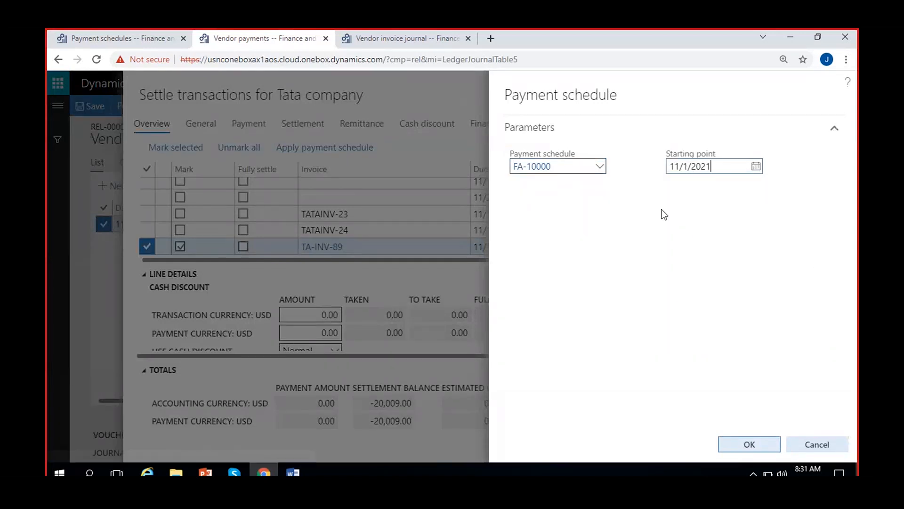
left_click(744, 444)
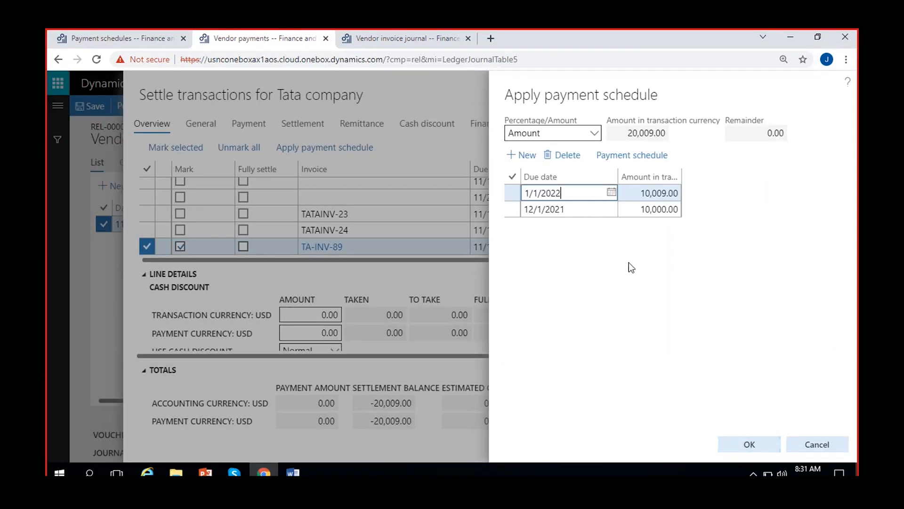
Compare the due dates and amounts of the two installments with the FA-10000 payment schedule setup.
left_click(580, 209)
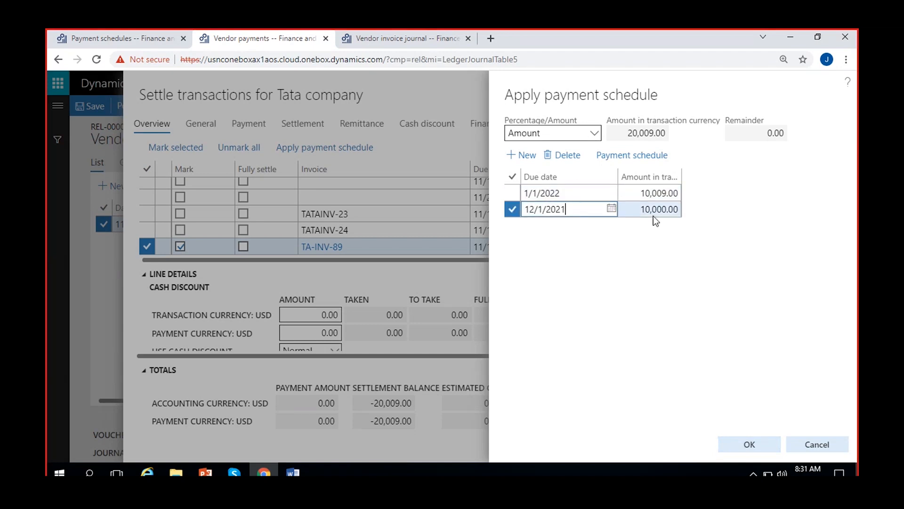
left_click(633, 208)
left_click(577, 194)
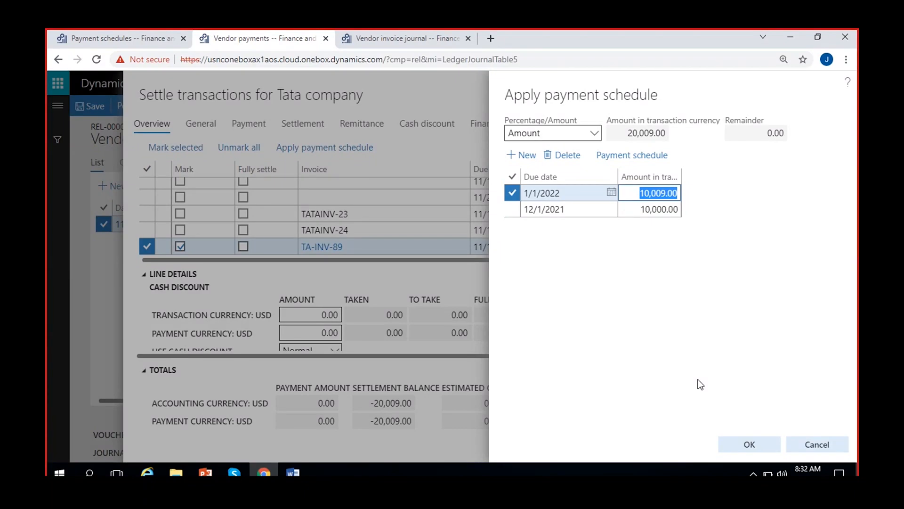
left_click(137, 30)
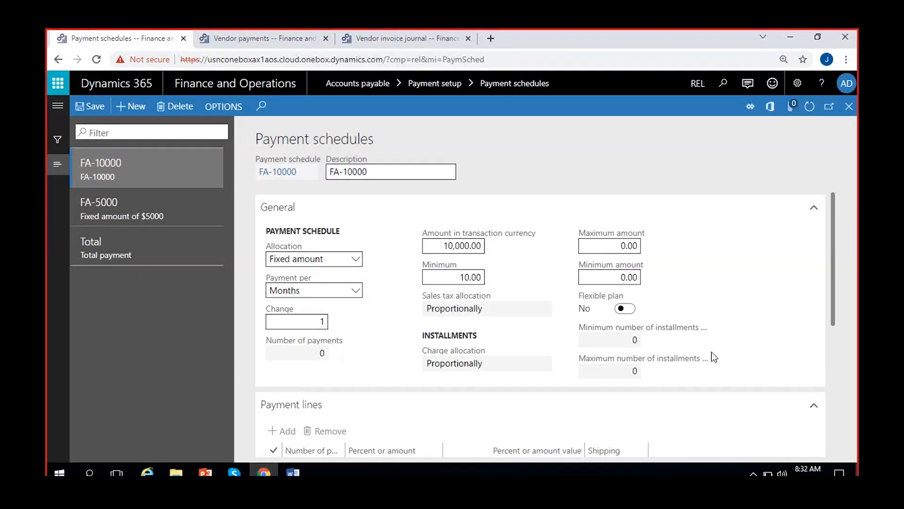
left_click(239, 38)
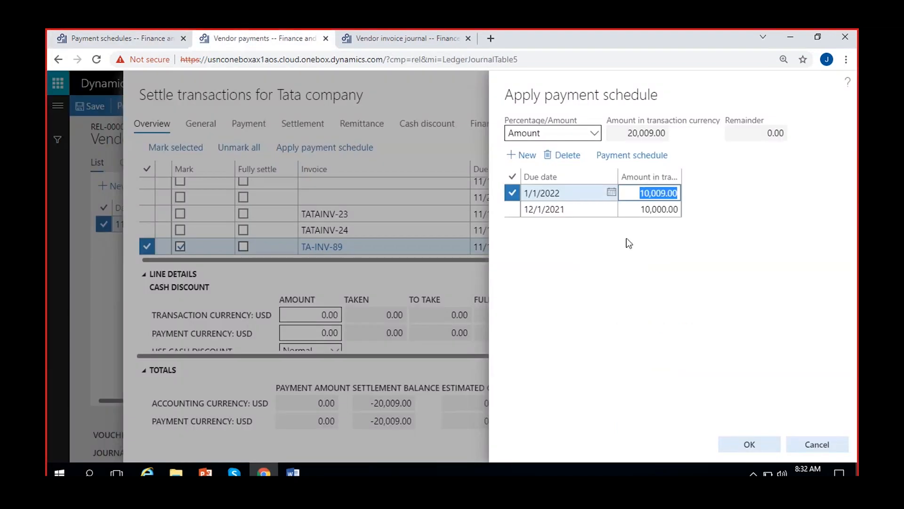
left_click(643, 284)
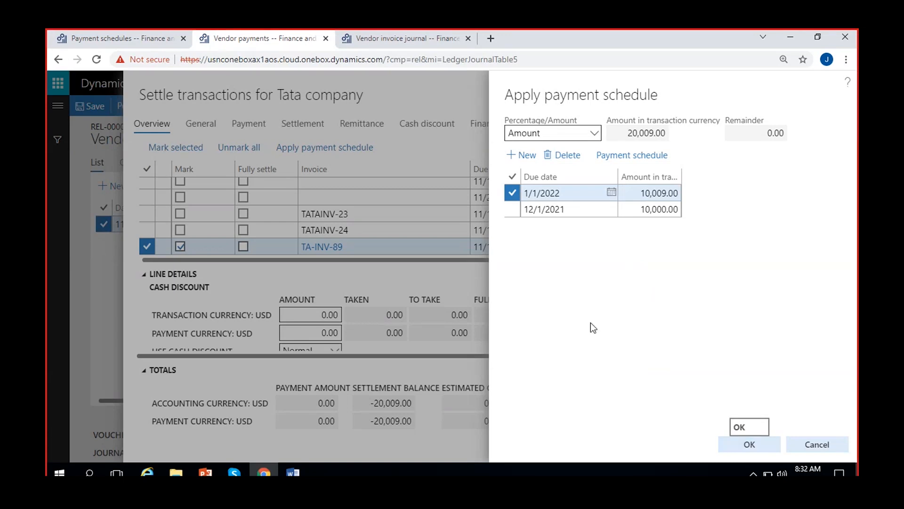
Set the payment schedule split to Percent and examine each installment's percentage.
left_click(594, 133)
left_click(563, 148)
left_click(641, 211)
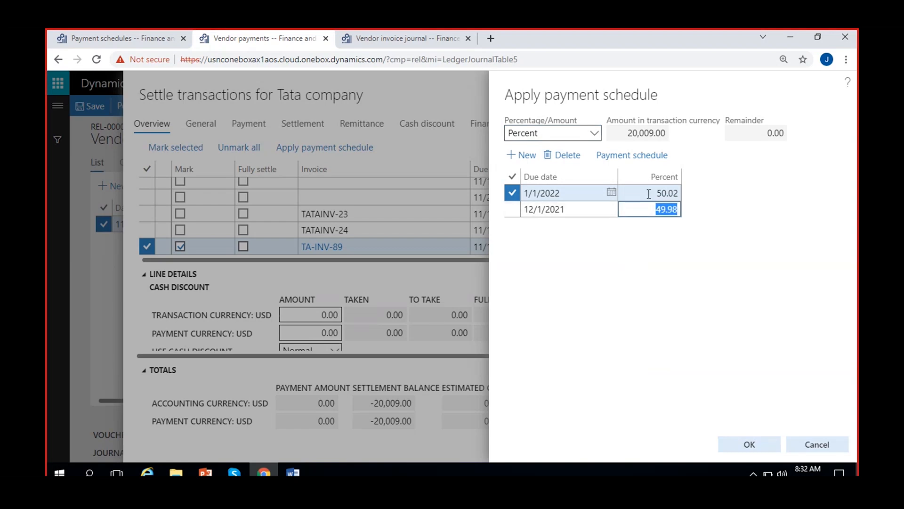
key("Up")
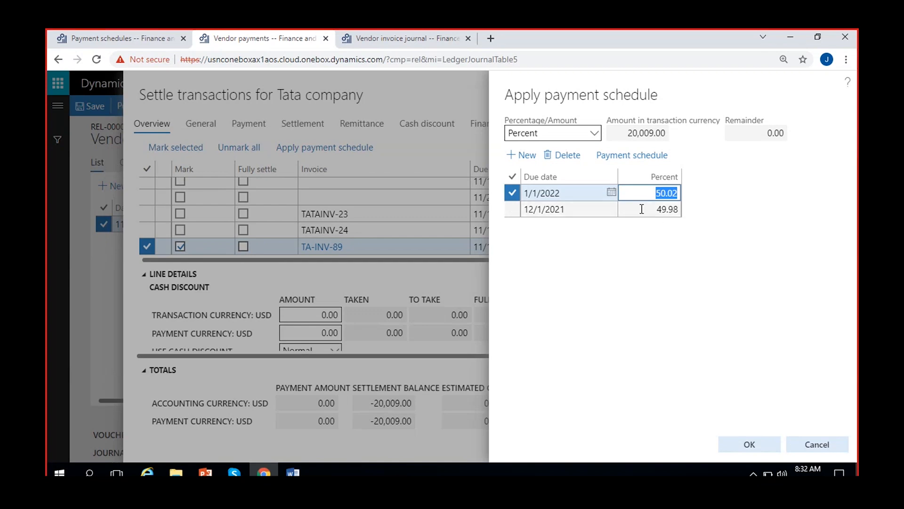
left_click(673, 265)
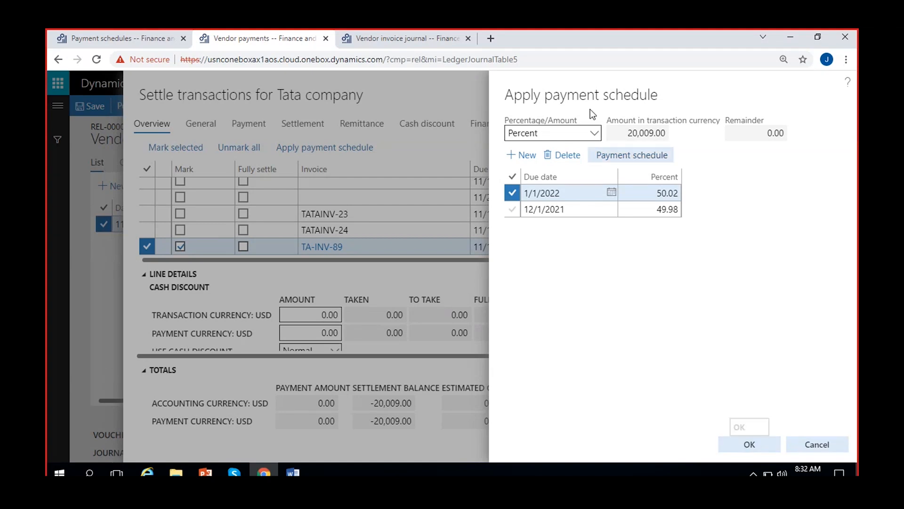
Set the payment schedule split to Amount and apply the schedule to invoice TA-INV-89.
left_click(595, 134)
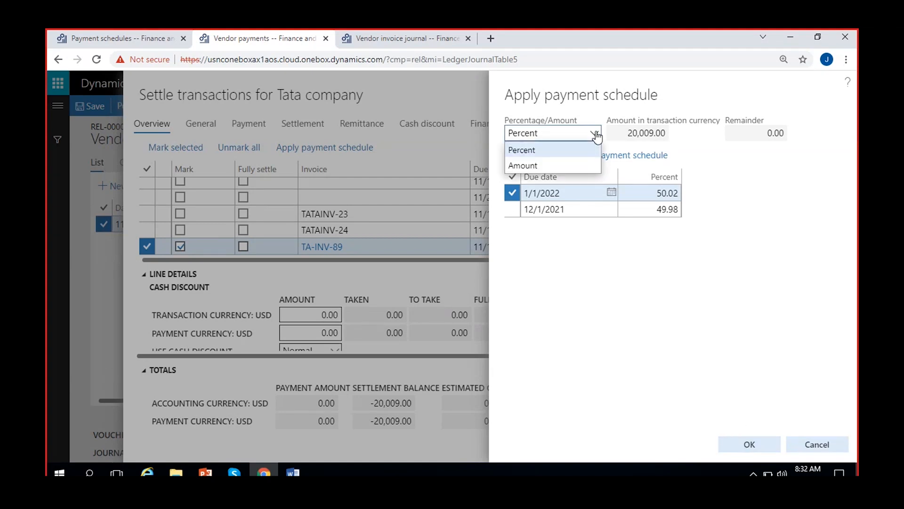
left_click(523, 165)
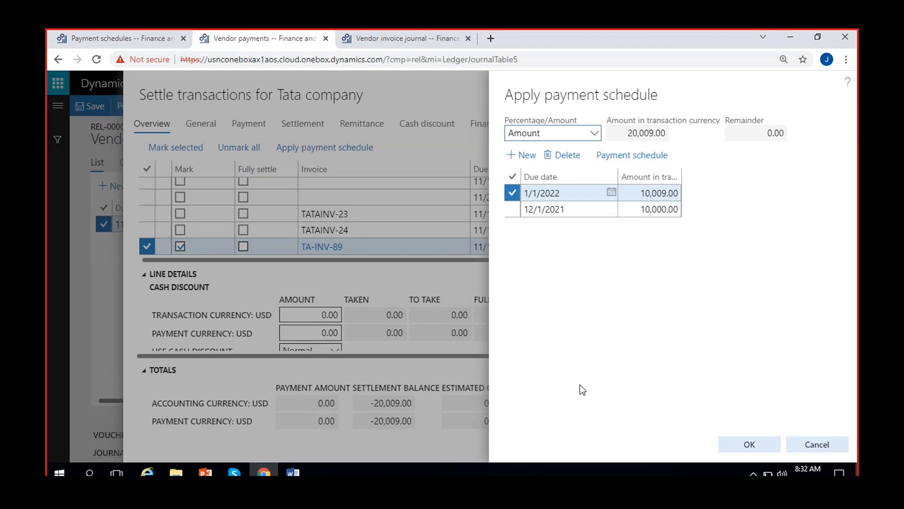
left_click(748, 444)
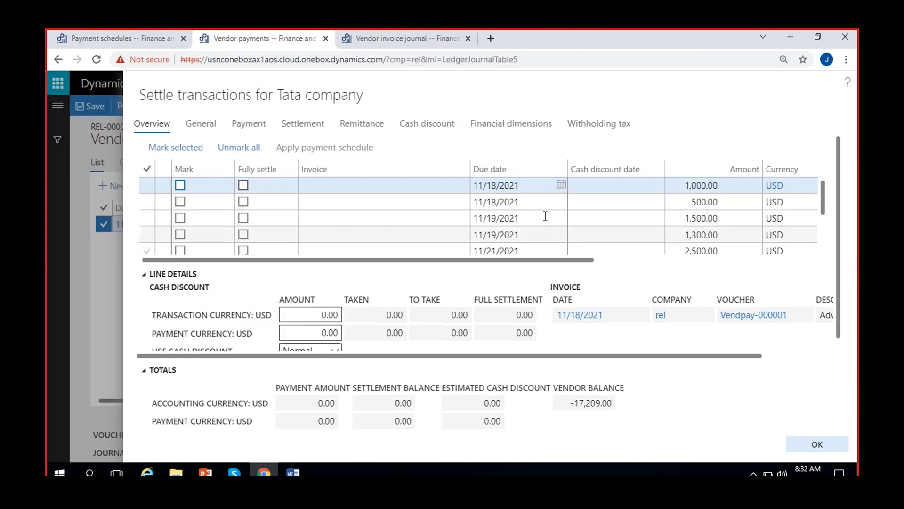
Examine the due date and amount of both TA-INV-89 installment lines in the settlement list.
left_click(382, 231)
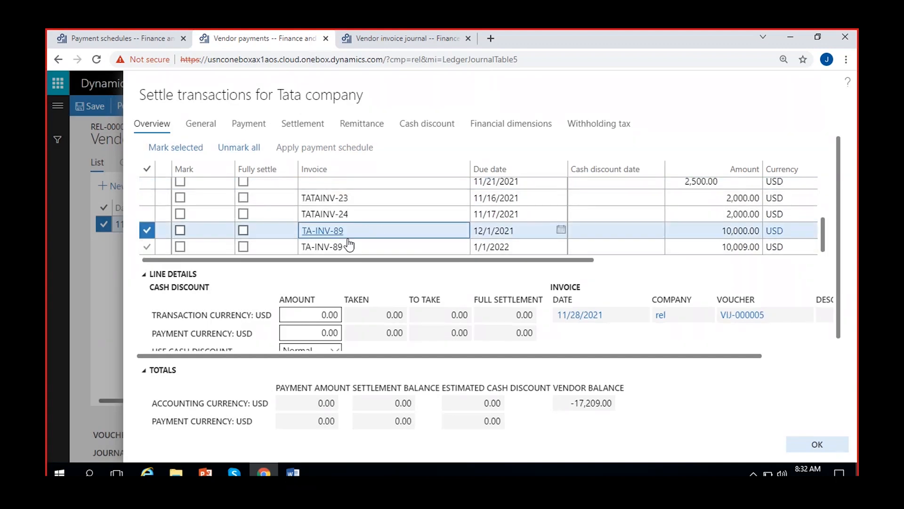
left_click(523, 228)
left_click_drag(523, 229, 476, 231)
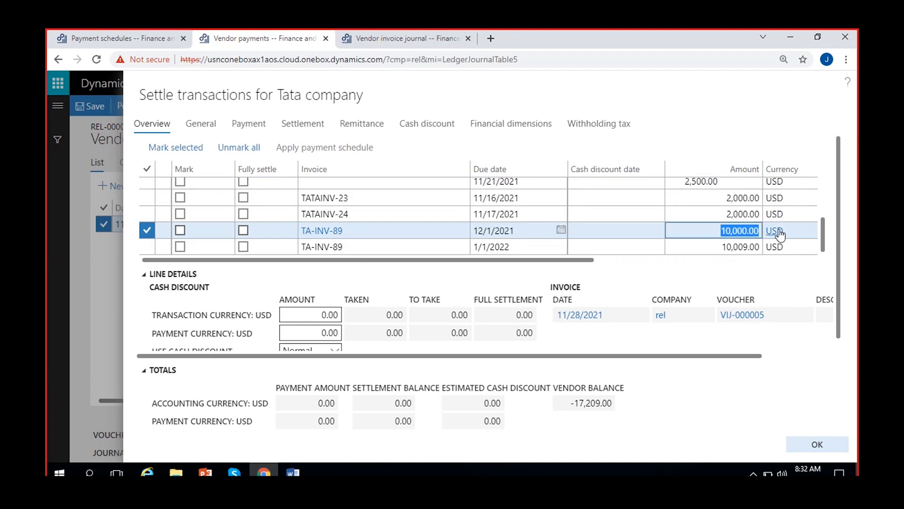
left_click(521, 248)
left_click_drag(521, 247, 446, 255)
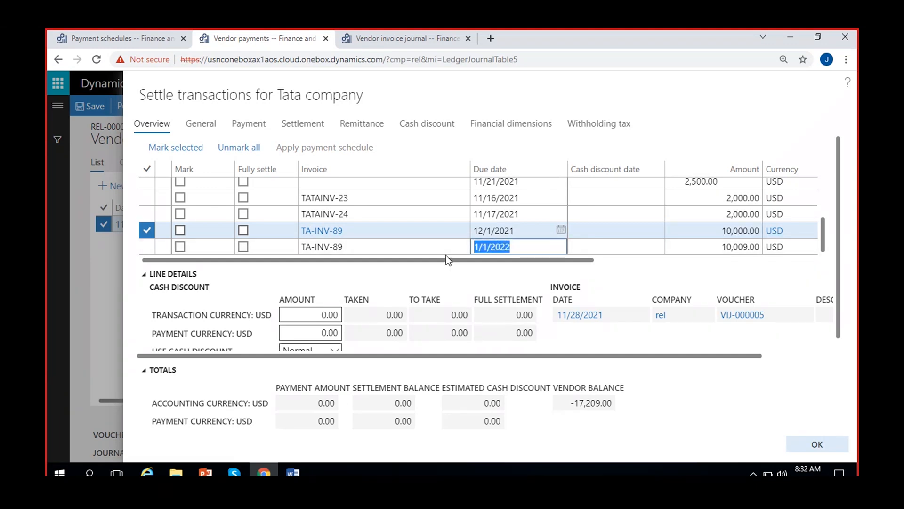
left_click(711, 249)
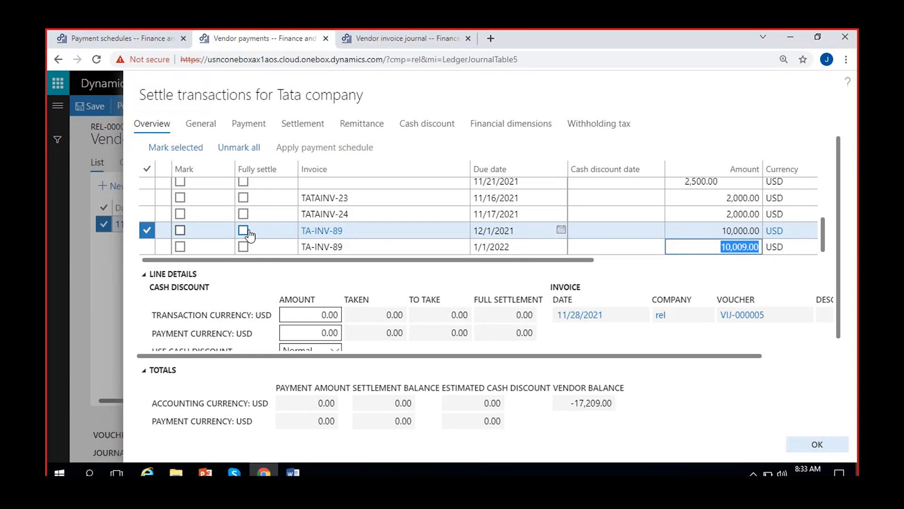
left_click(496, 230)
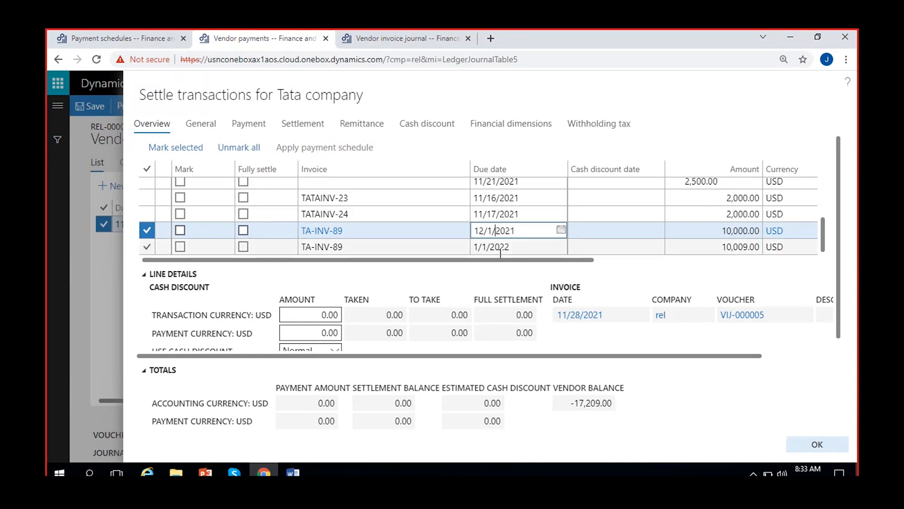
left_click(501, 246)
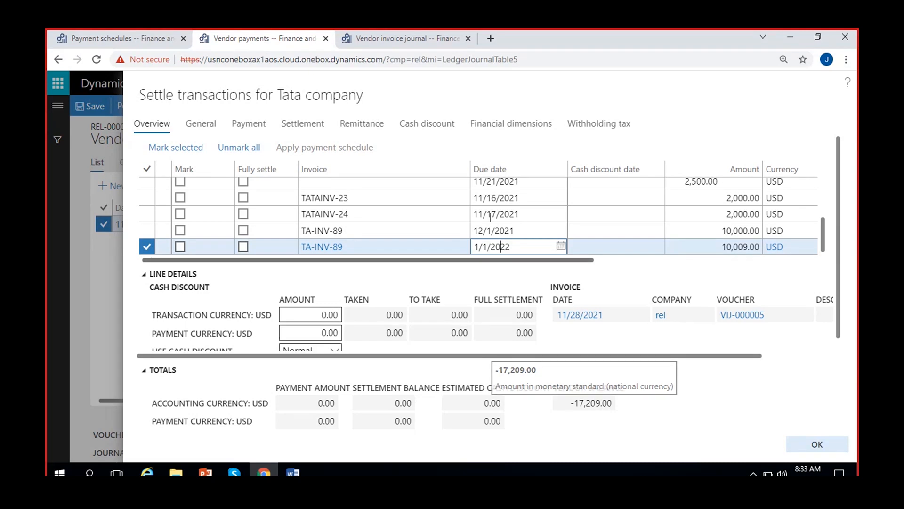
Create a payment schedule with Fixed quantity allocation, using FQ-3months as both its name and description.
left_click(128, 34)
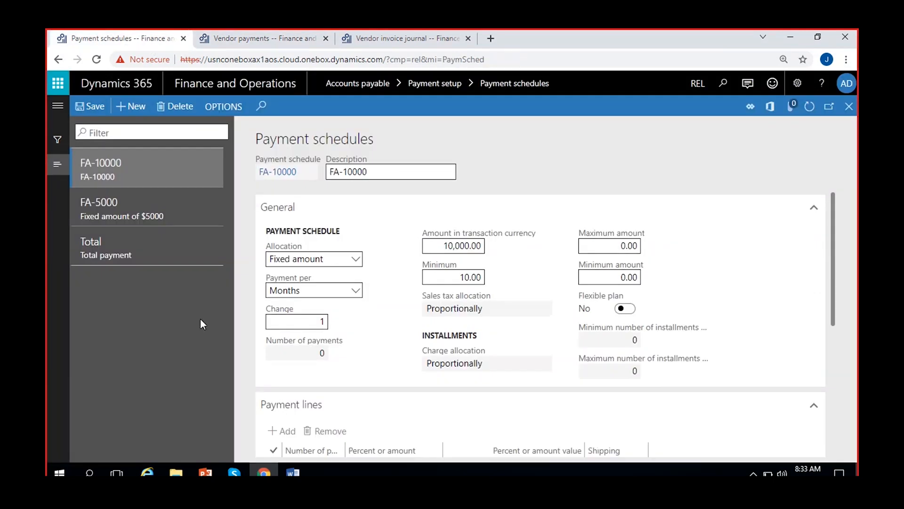
left_click(130, 106)
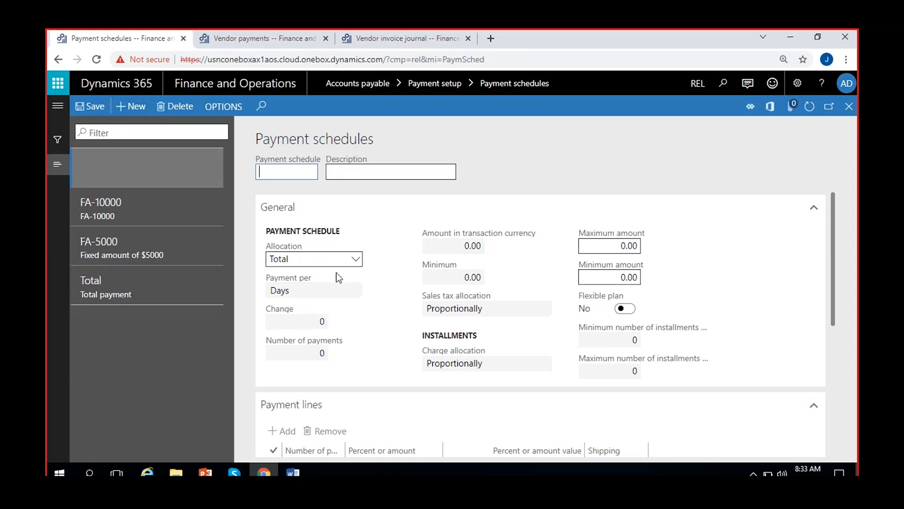
left_click(355, 259)
left_click(321, 309)
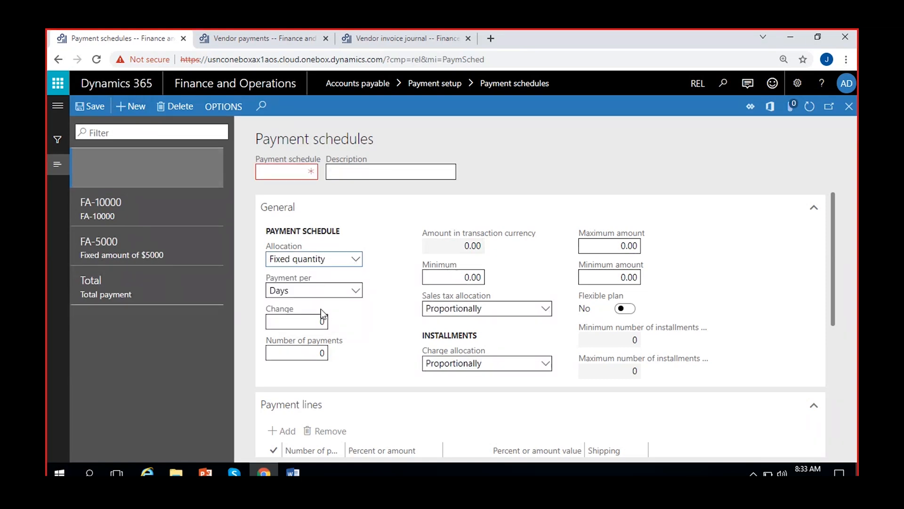
left_click(288, 171)
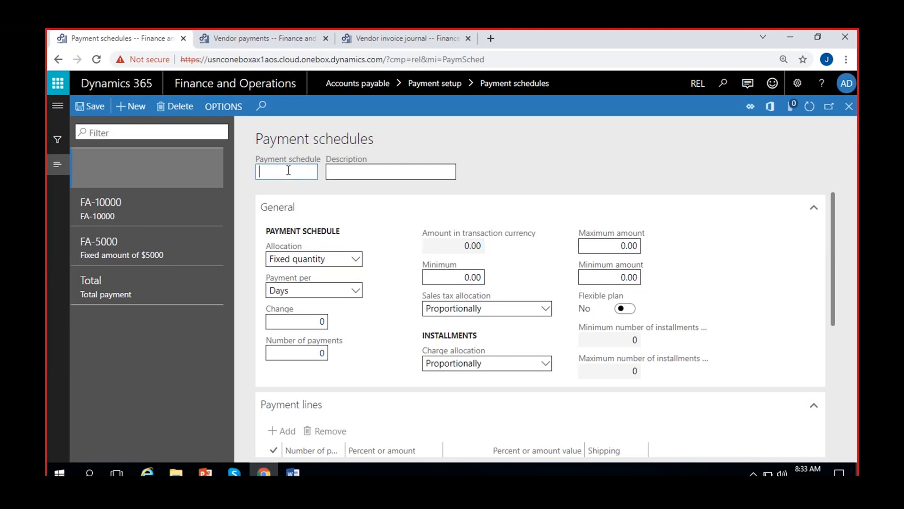
type("FQ-3months")
left_click(343, 173)
type("FQ-3months")
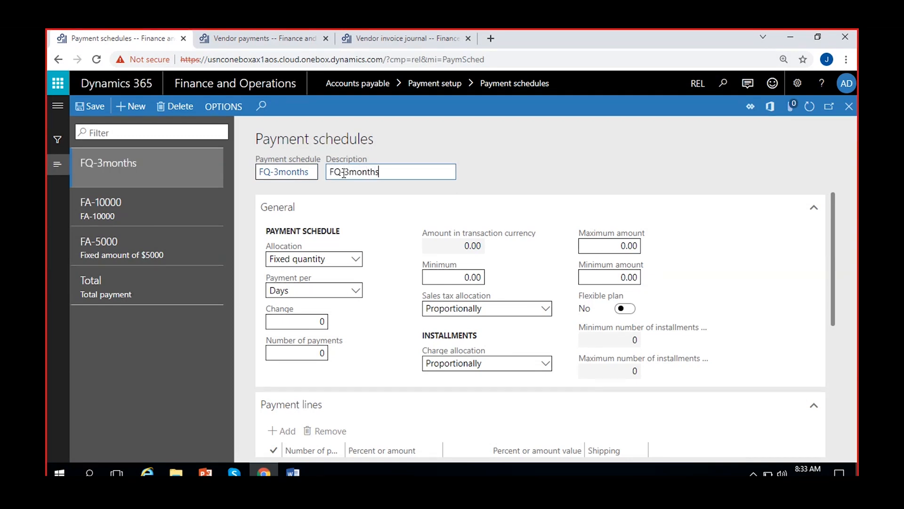
left_click(603, 157)
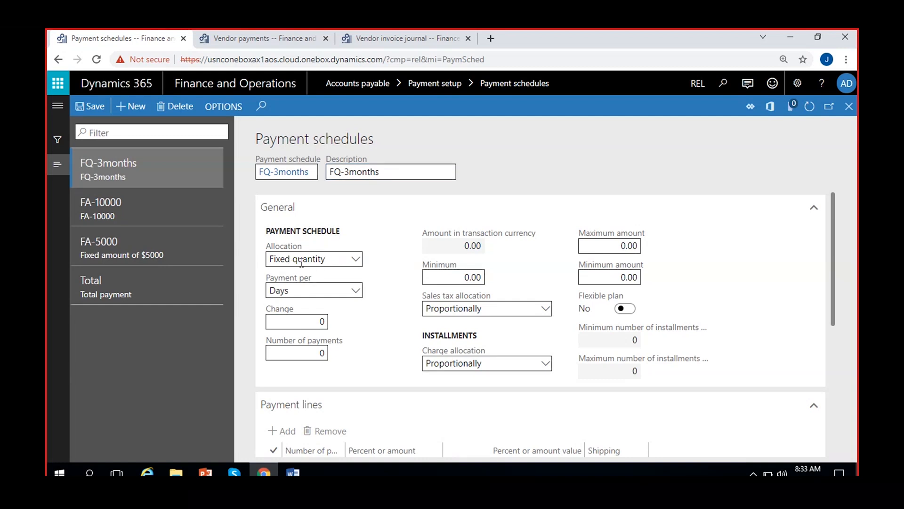
Set the FQ-3months schedule to payment per Months with a change of 1 and 3 payments.
left_click(355, 290)
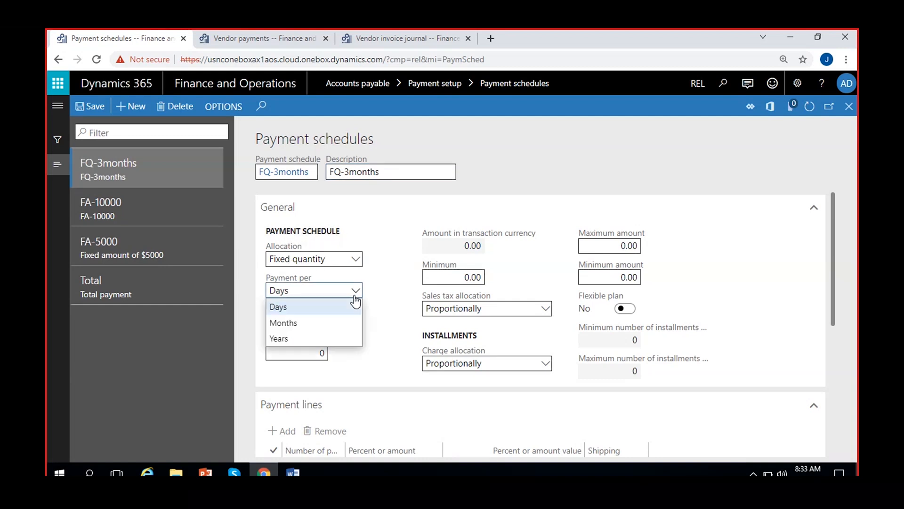
left_click(316, 321)
type("1")
left_click(372, 328)
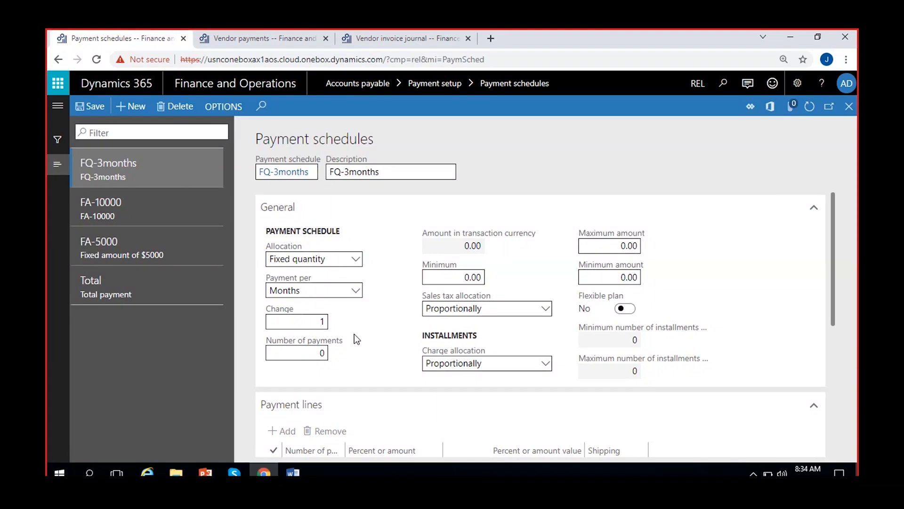
left_click(319, 357)
type("3")
Examine the amount, minimum and sales tax allocation settings of FQ-3months, switching Flexible plan on and back off.
left_click(481, 245)
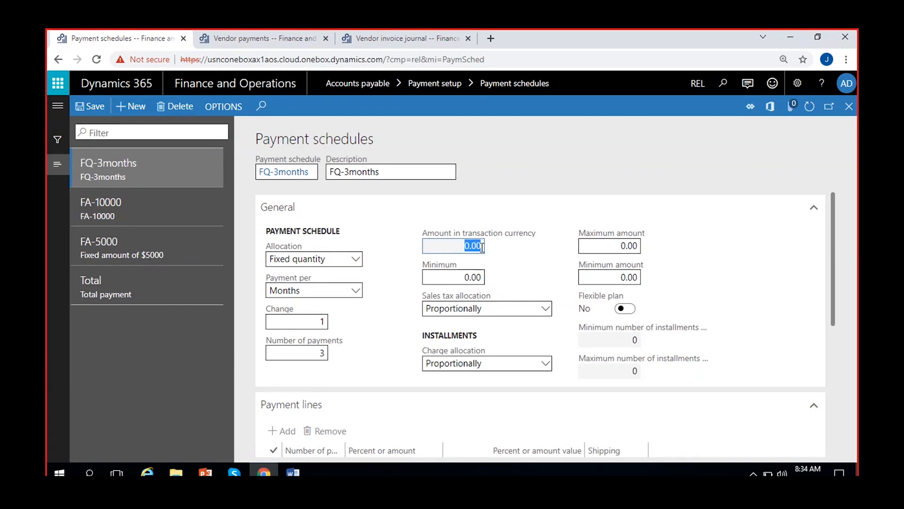
left_click(491, 251)
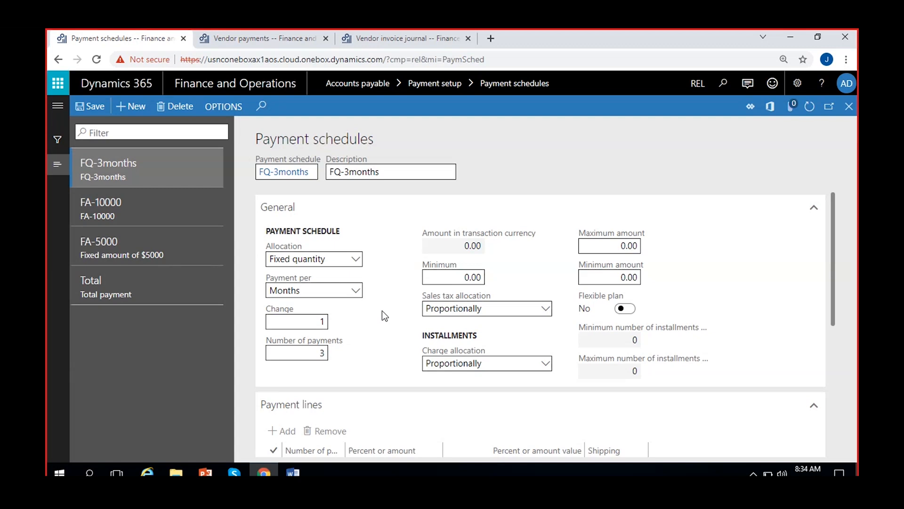
left_click(424, 276)
left_click(399, 300)
left_click(625, 309)
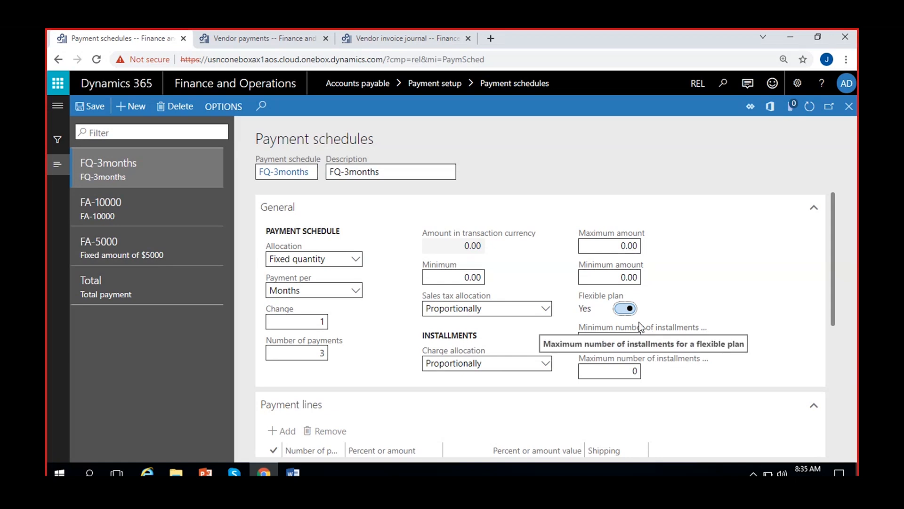
left_click(622, 309)
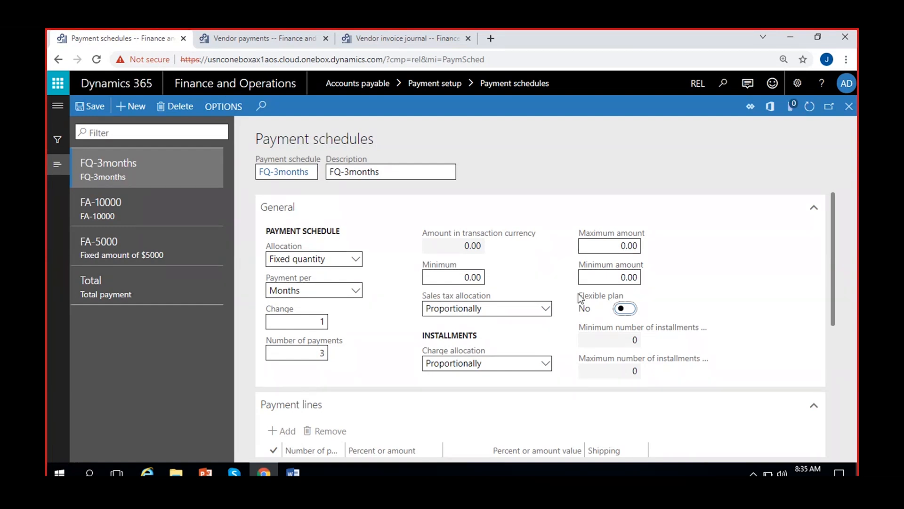
left_click(546, 308)
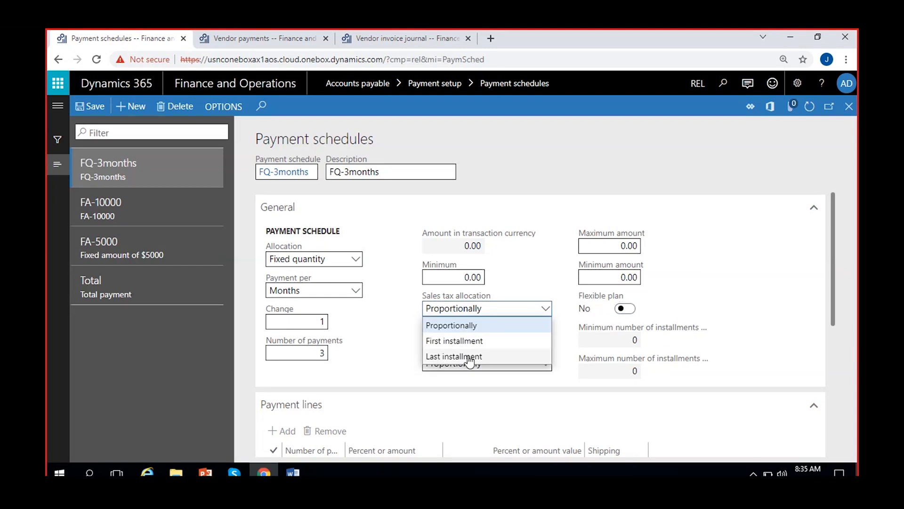
left_click(454, 325)
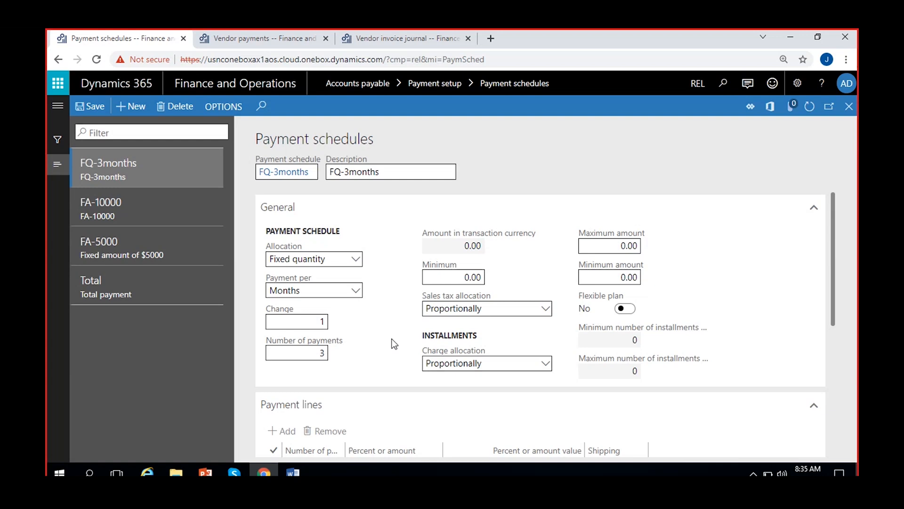
Switch to the Word document Dynamics new and delete the FA-5000 line below the invoice amount.
left_click(293, 473)
left_click(228, 442)
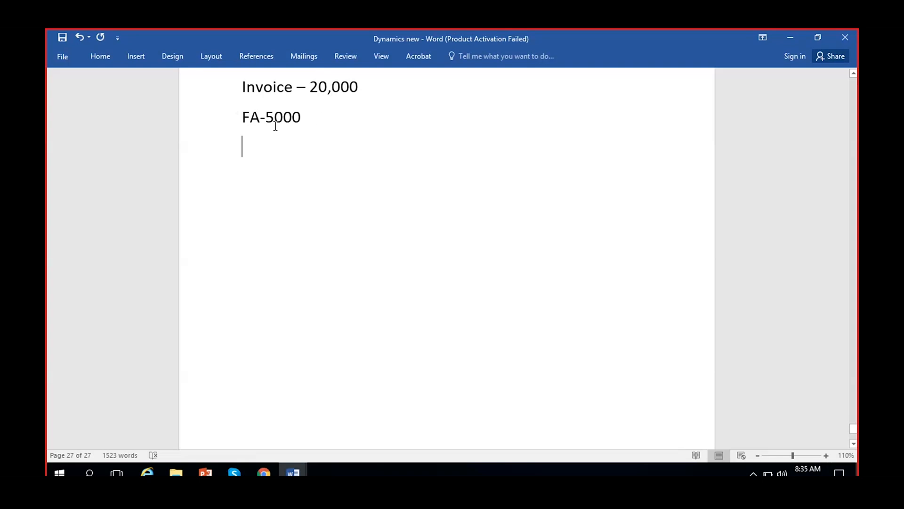
left_click_drag(241, 117, 375, 134)
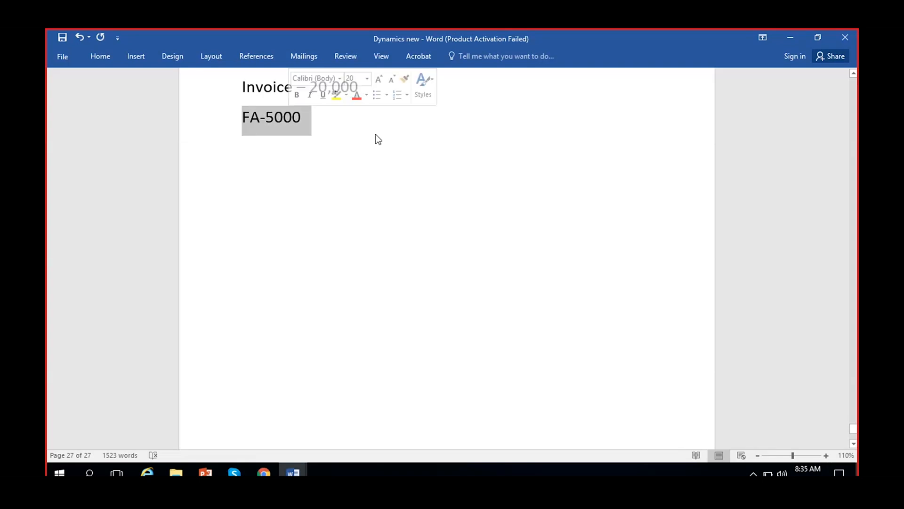
key("Delete")
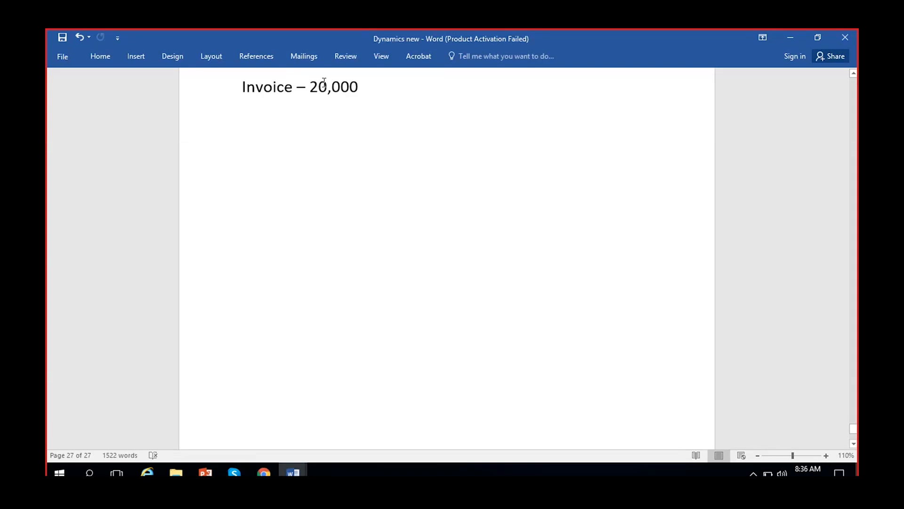
Change the invoice amount to 30,000 and add the line "FQ- monthly and 3 total payments" below it.
left_click(321, 83)
key("BackSpace")
type("3")
left_click(292, 140)
type("FQ-")
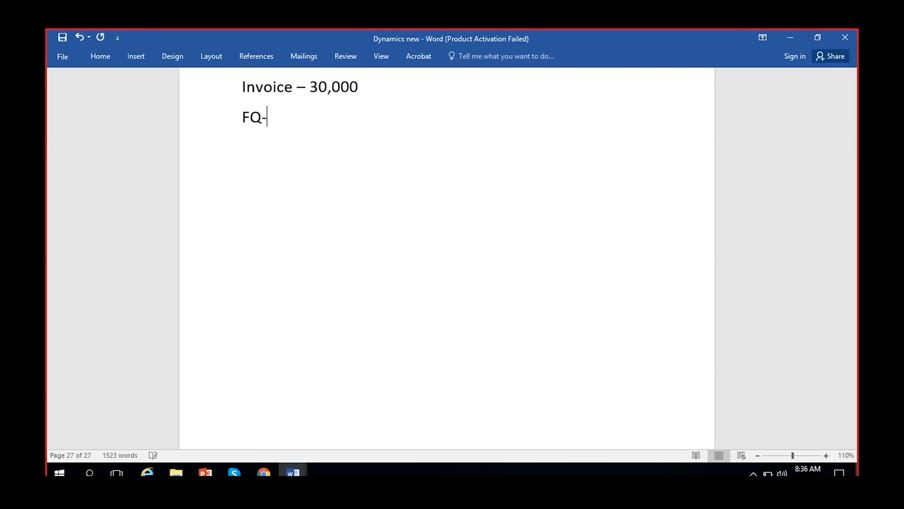
type(" monthly")
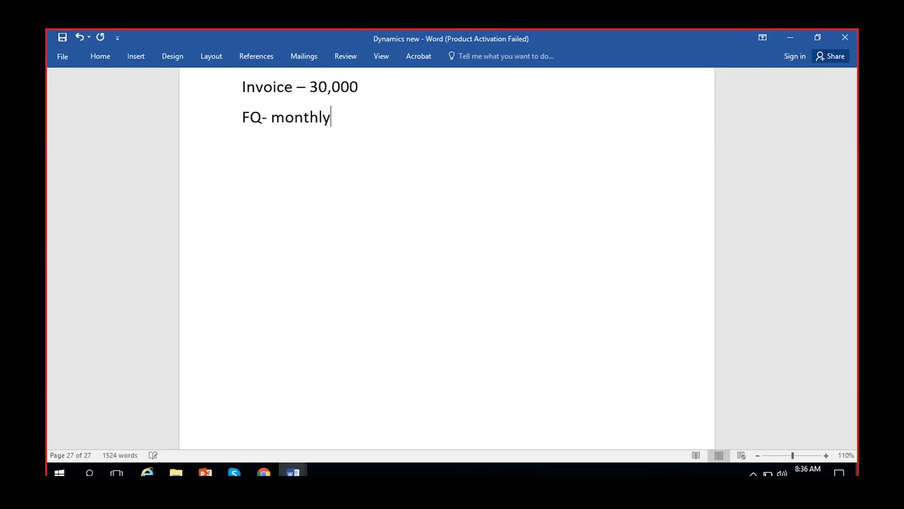
type(" and 3 total pay")
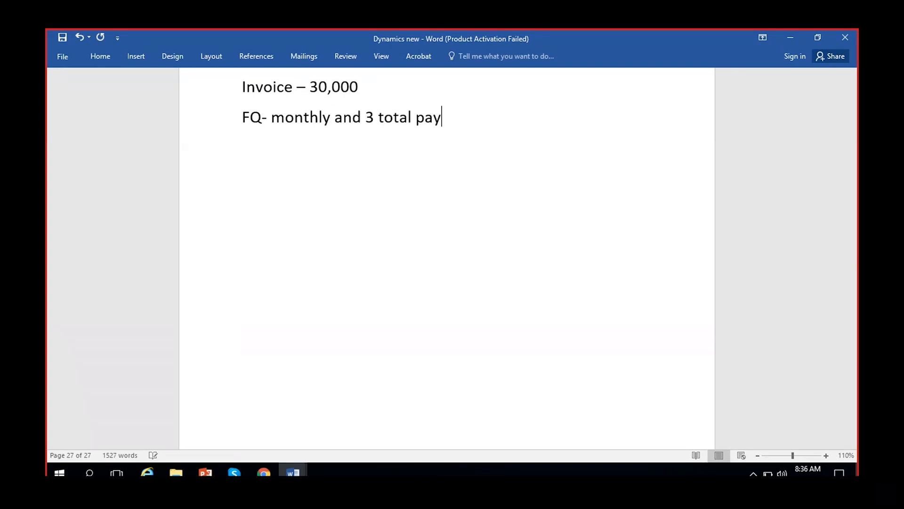
type("ments")
left_click(267, 117)
key("End")
Add lines for the 1st, 2nd and 3rd month below the FQ line, each with an amount of 10,000.
key("Return")
type("1st month -")
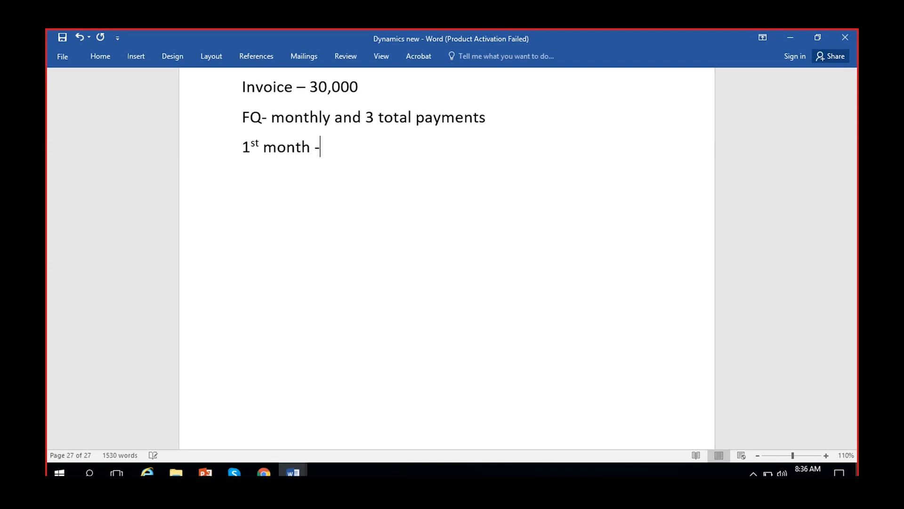
type(" 10,000")
key("Return")
type("2nd ,")
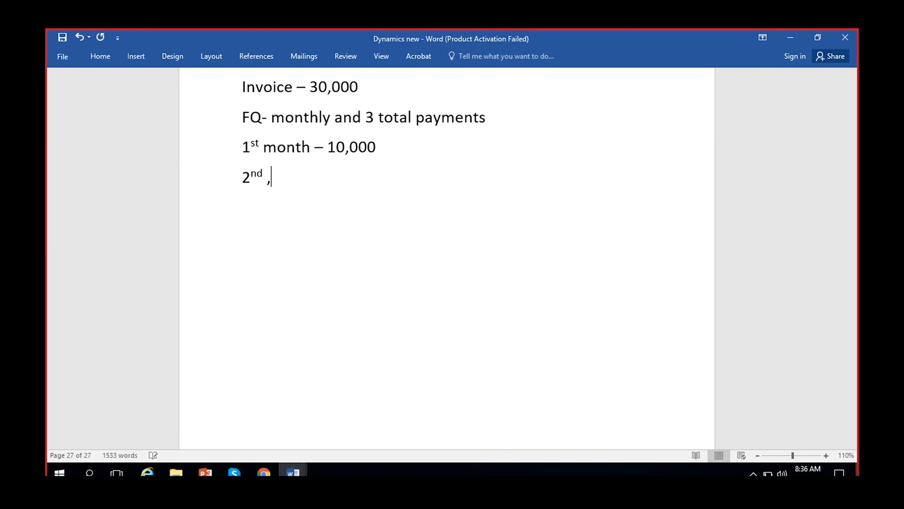
key("BackSpace")
type("month - 10,000")
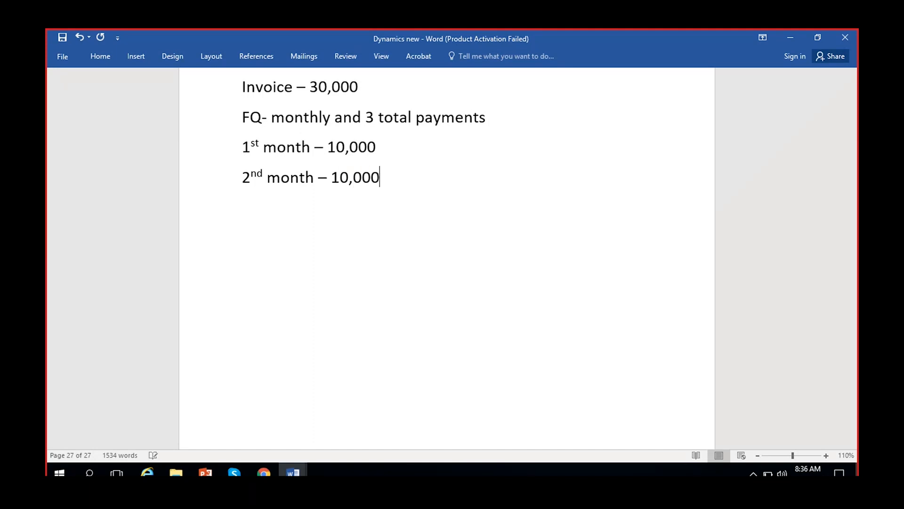
key("Return")
type("3rd mo")
type("nth - 10,000")
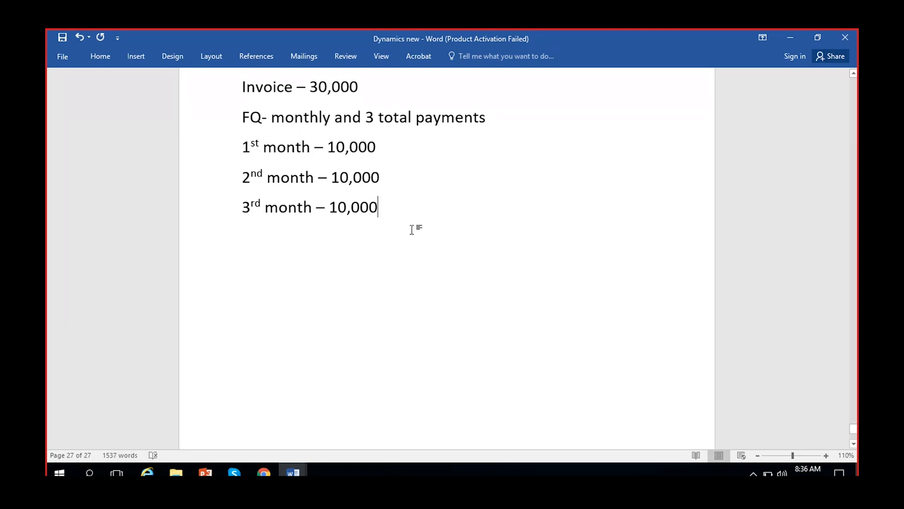
Append "+ Tax 900" to the invoice amount.
left_click(410, 90)
scroll(412, 90, "up", 1)
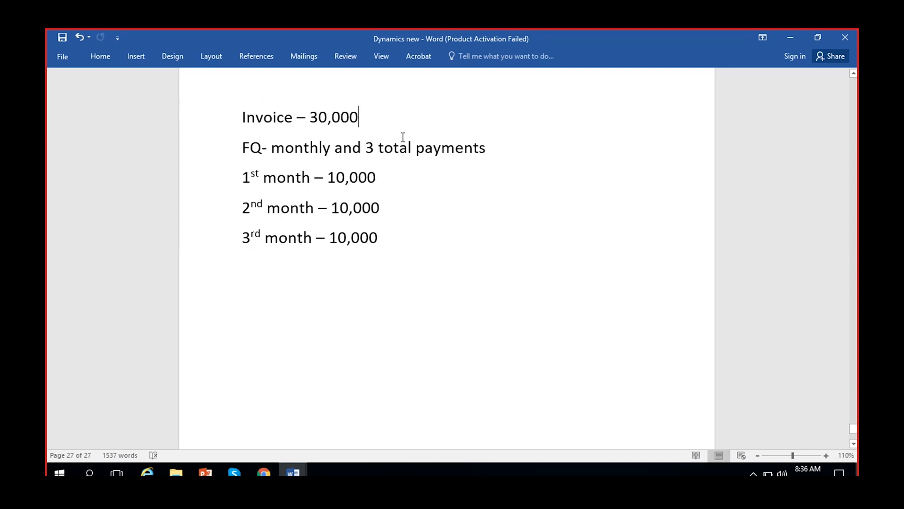
type("=")
key("BackSpace")
type("+ 900")
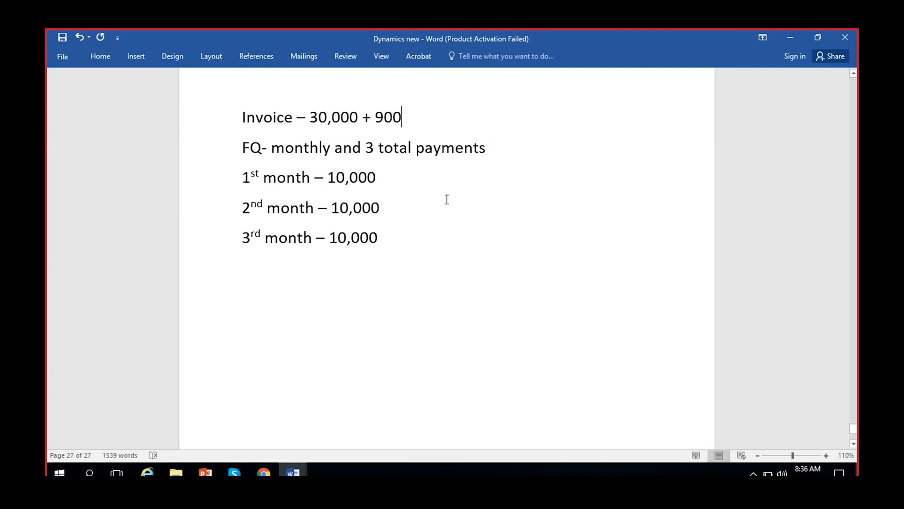
left_click(384, 127)
type("$")
key("BackSpace")
type("Tax")
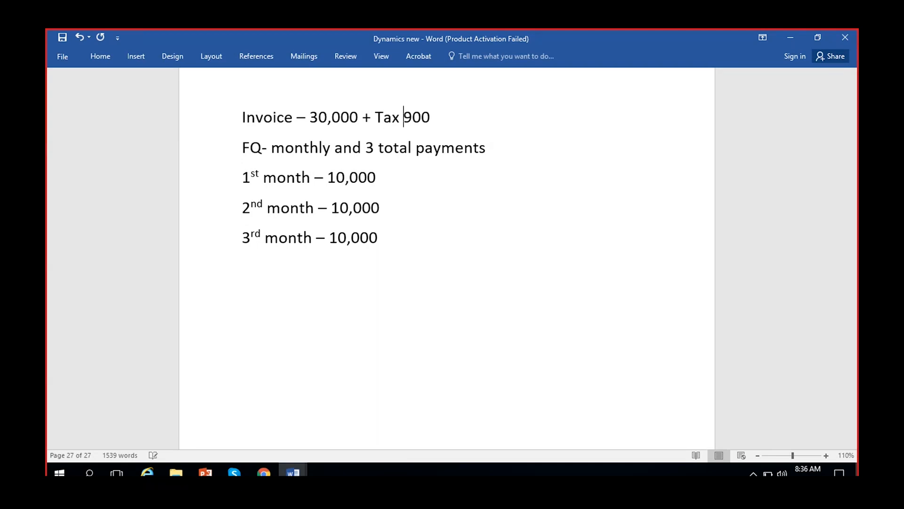
left_click(440, 116)
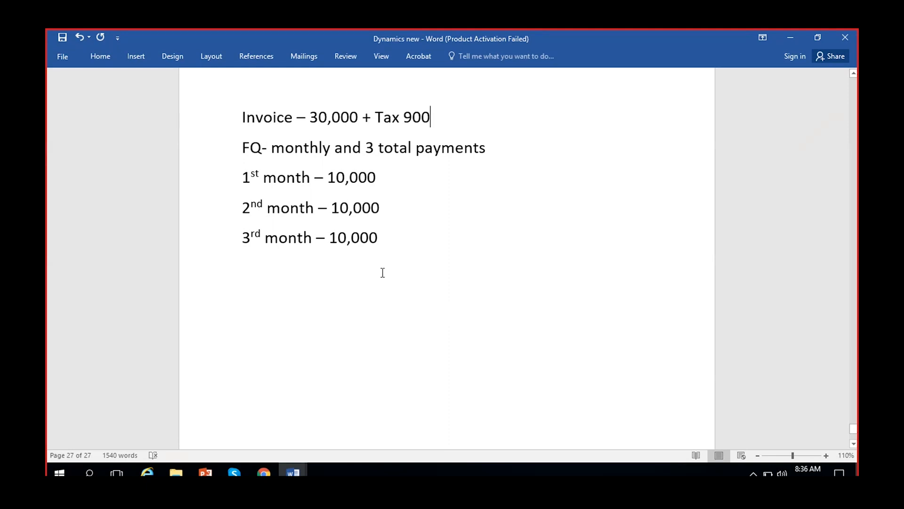
Append "+ 300" to the 1st, 2nd and 3rd month amounts as the proportional tax share.
left_click(413, 172)
type("=")
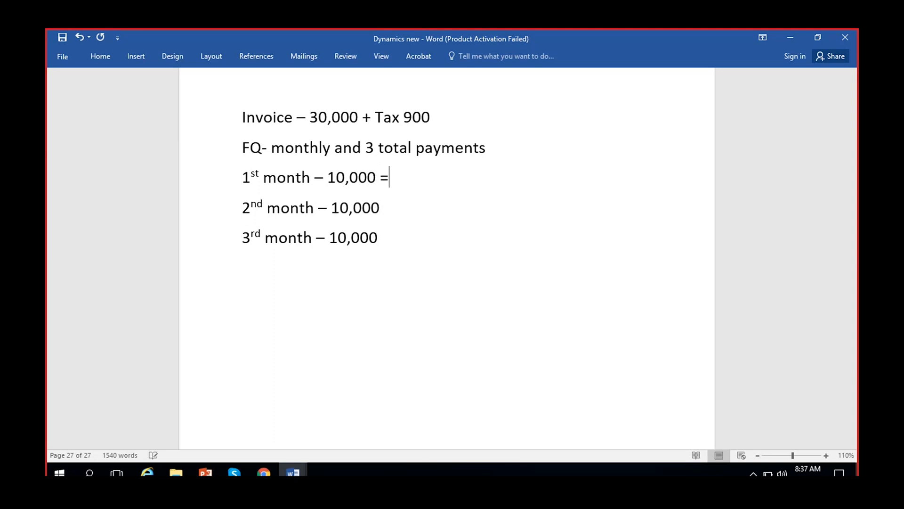
key("BackSpace")
type("+ 300")
left_click(424, 212)
type("+ 300")
left_click(393, 236)
type("+ 300")
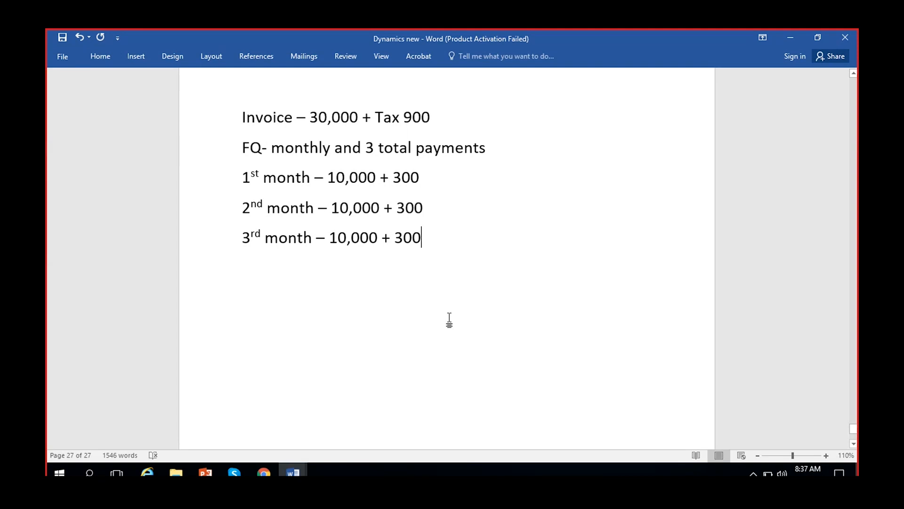
Switch to Dynamics 365 and set the sales tax allocation of FQ-3months to First installment.
mouse_move(263, 472)
left_click(271, 451)
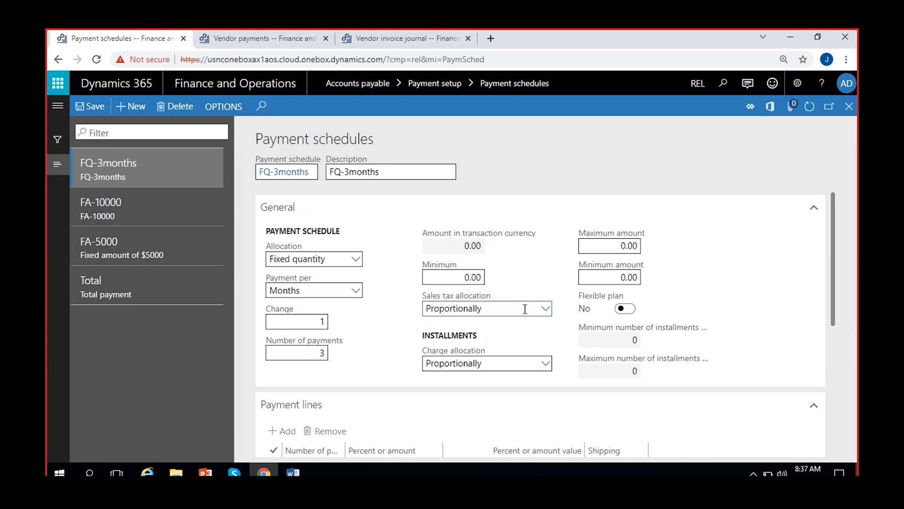
left_click(545, 309)
left_click(480, 343)
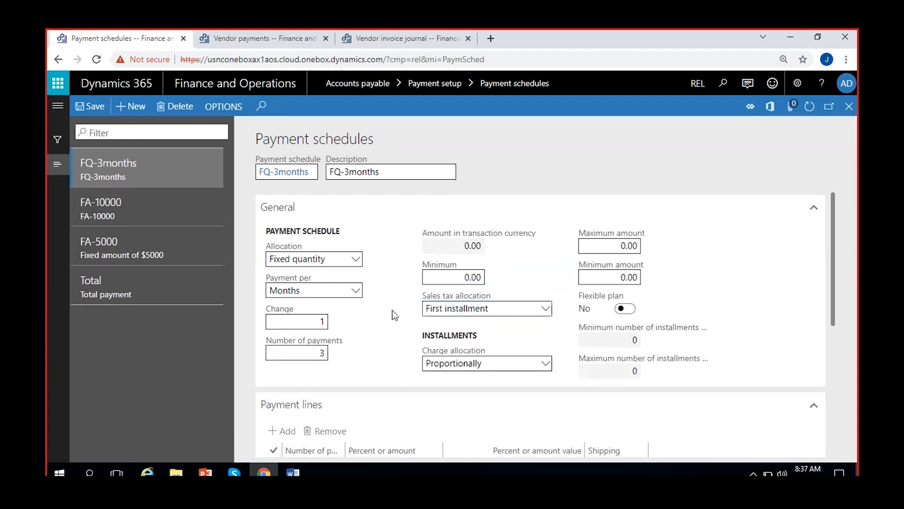
Return to the Word document and change the 1st month's tax share to 900.
left_click(789, 36)
left_click_drag(393, 179, 456, 184)
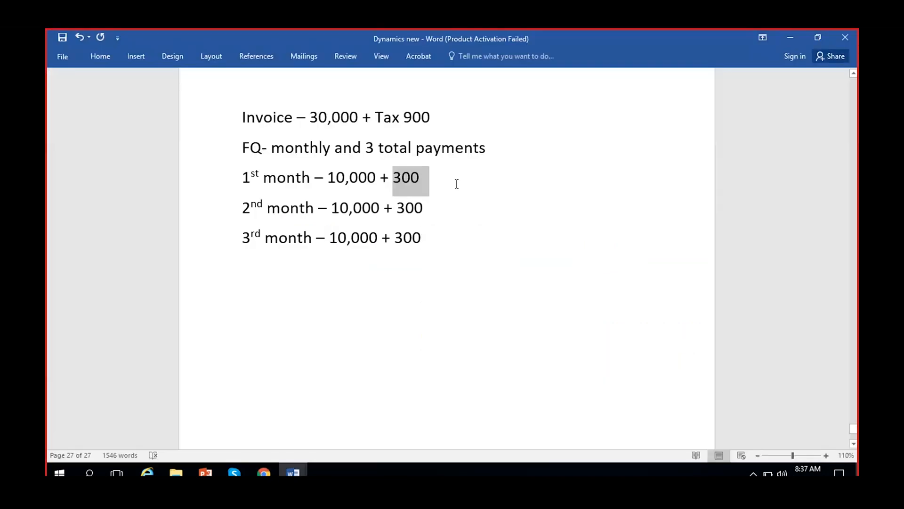
type("900")
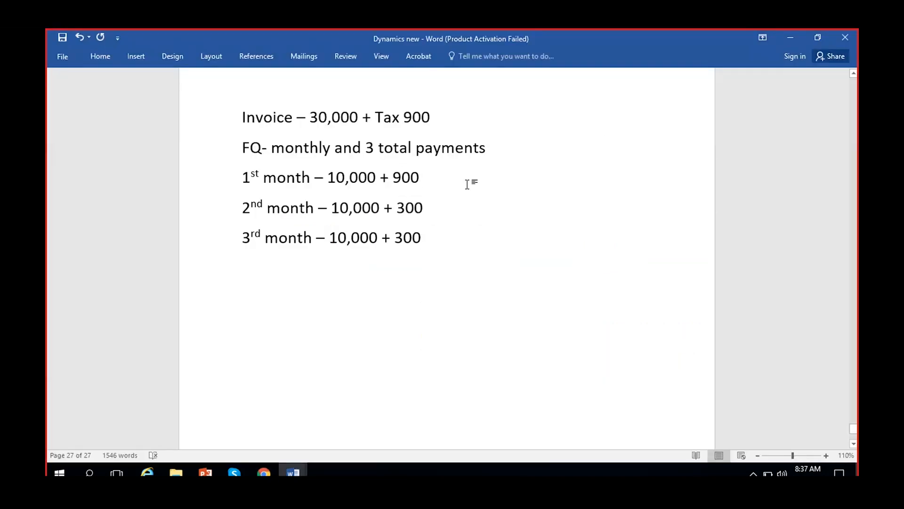
left_click(438, 211)
Switch to Calculator and divide the invoice total including tax, 30900, by 3.
left_click_drag(313, 117, 454, 111)
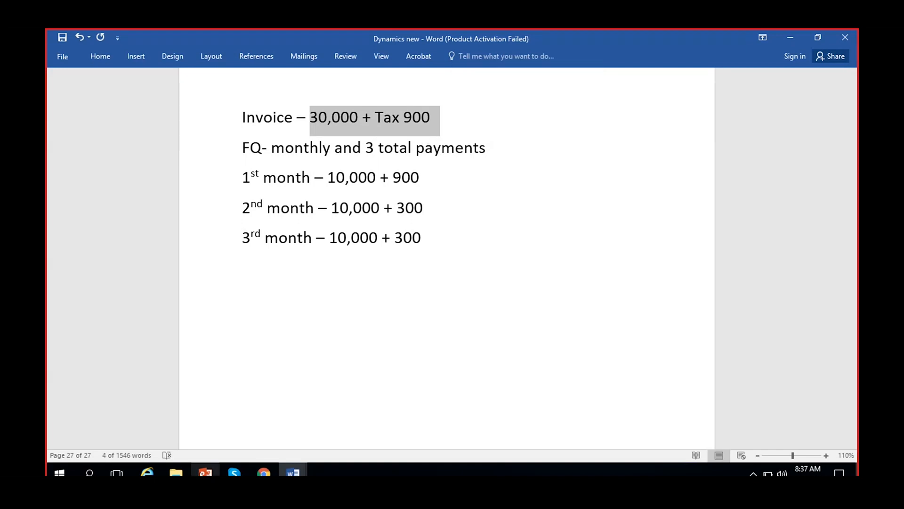
left_click(89, 472)
type("d")
key("BackSpace")
type("cal")
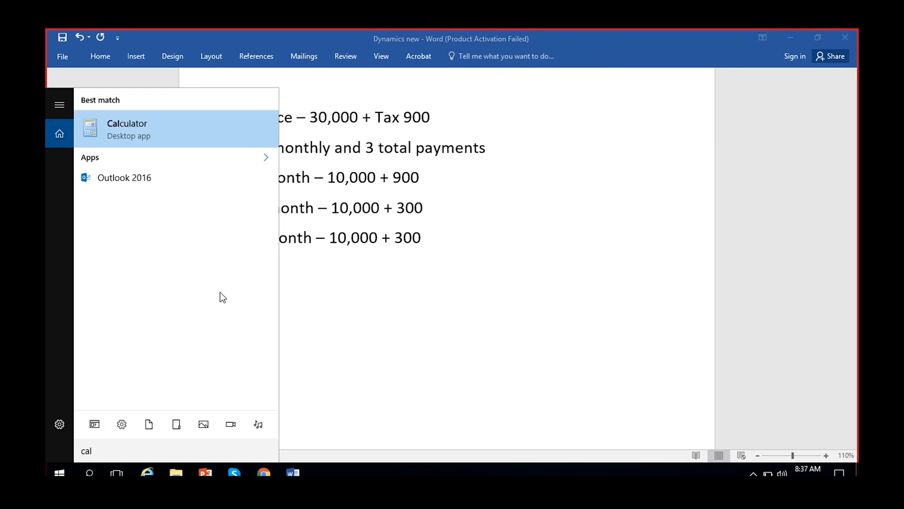
key("Return")
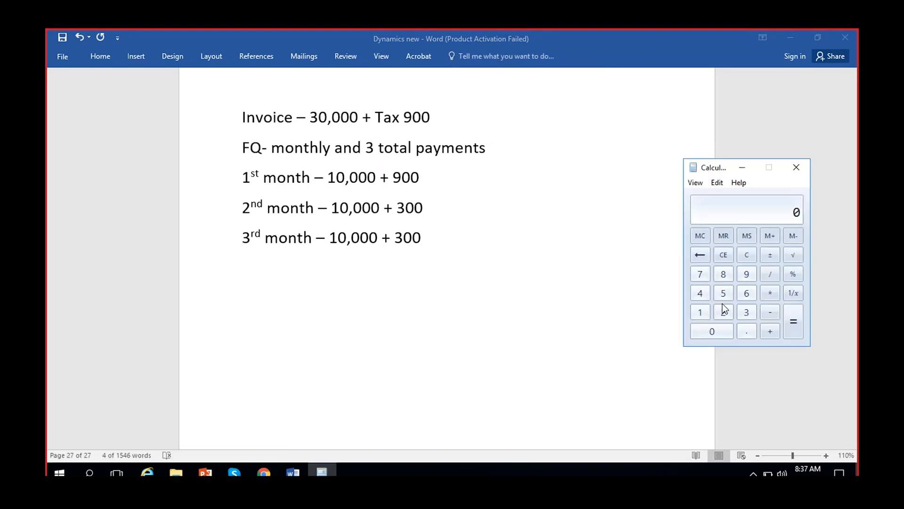
left_click(742, 313)
left_click(712, 331)
left_click(747, 273)
left_click(721, 325)
left_click(720, 324)
left_click(772, 274)
left_click(748, 311)
left_click(792, 319)
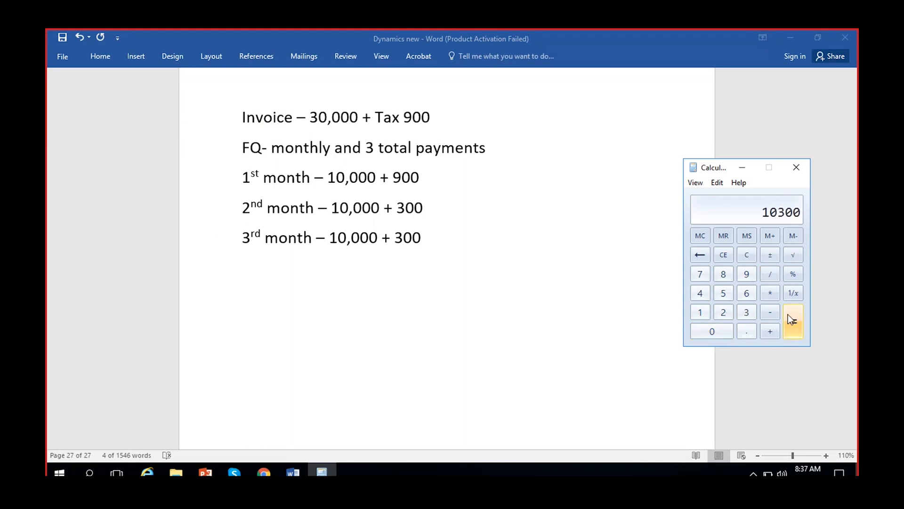
left_click(742, 168)
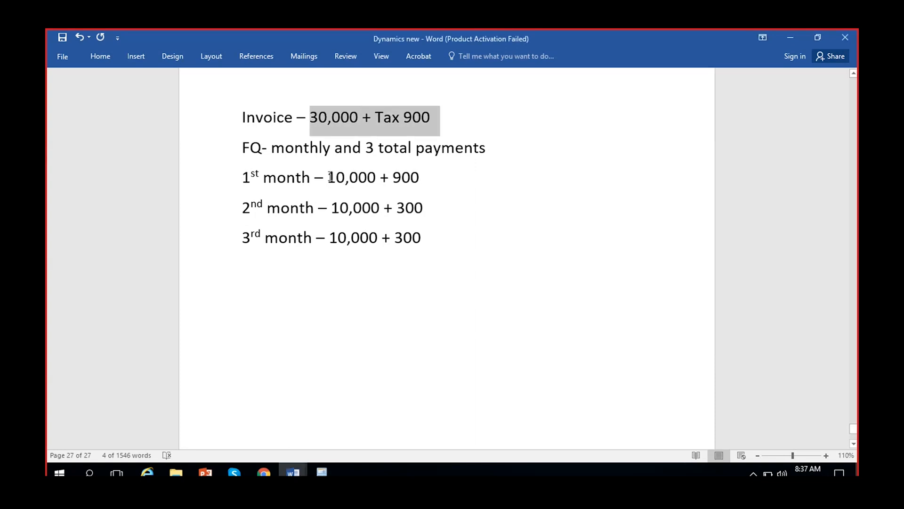
Set the 1st month's tax share to 300 and change the 2nd and 3rd month amounts to 10,300.
left_click(400, 179)
key("BackSpace")
type("3")
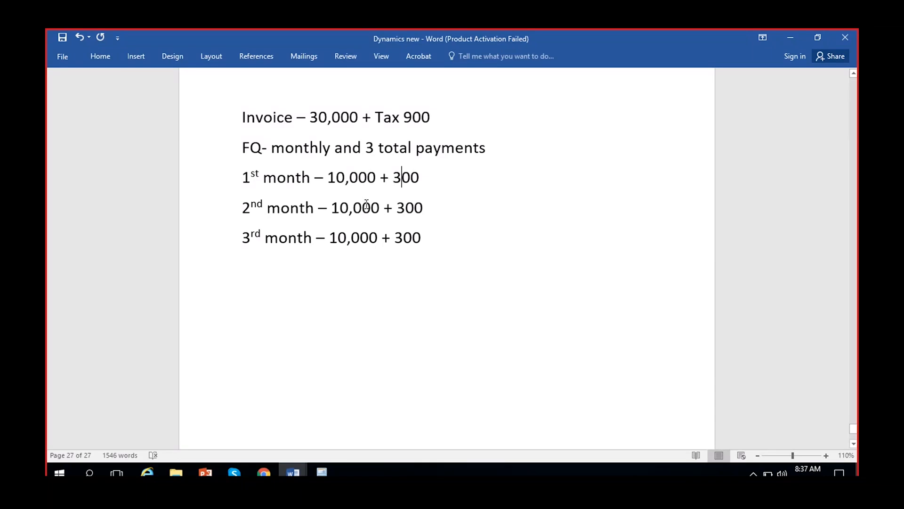
left_click(362, 207)
key("BackSpace")
type("3")
left_click(362, 238)
key("BackSpace")
type("3")
Delete "+ 300" from the 2nd and 3rd month lines.
left_click(415, 209)
left_click(429, 208)
key("BackSpace")
key("BackSpace")
key("BackSpace")
key("BackSpace")
key("BackSpace")
key("BackSpace")
left_click(433, 241)
key("BackSpace")
key("BackSpace")
key("BackSpace")
key("BackSpace")
key("BackSpace")
key("BackSpace")
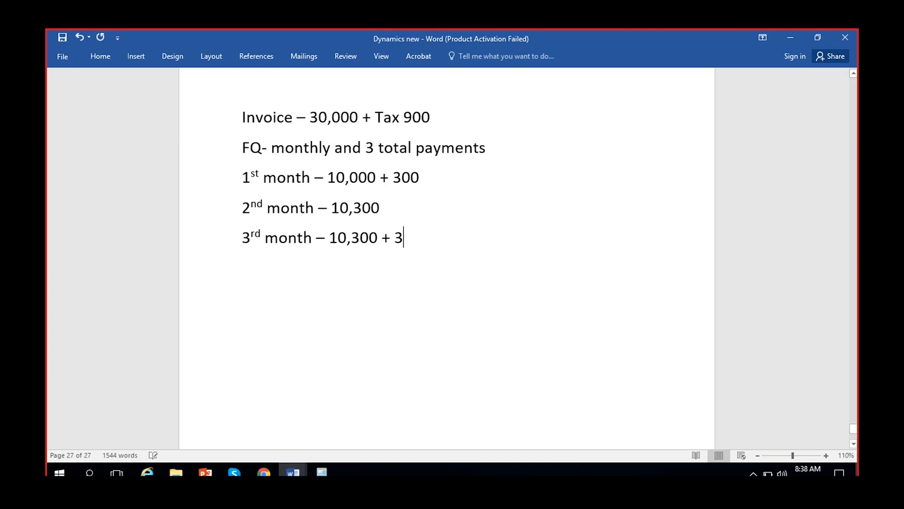
Remove "+ 300" from the 1st month line and change its amount to 10,300.
left_click(426, 182)
key("BackSpace")
key("BackSpace")
key("BackSpace")
key("BackSpace")
key("BackSpace")
key("BackSpace")
key("Left")
key("Left")
key("BackSpace")
type("3")
left_click(406, 228)
Add the tax note "(900)" after the 1st month's amount.
left_click(411, 177)
type("(")
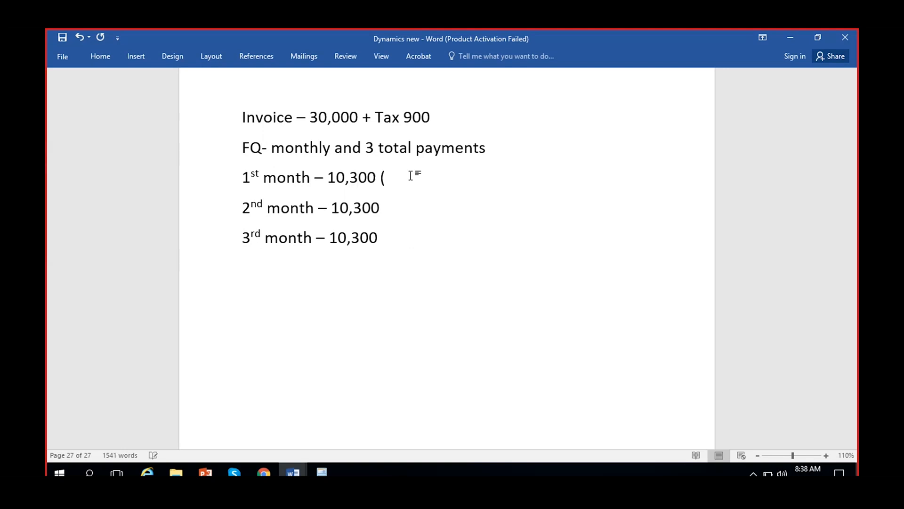
type("900)")
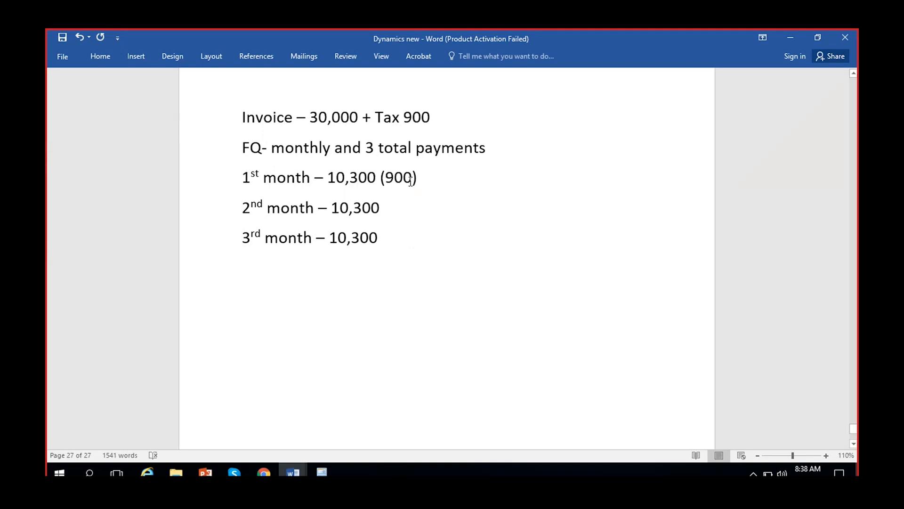
Compare the monthly amounts and the 1st month's tax note in Word with the sales tax allocation of FQ-3months in Dynamics 365.
left_click(384, 208)
left_click(387, 237)
left_click(389, 208)
left_click_drag(386, 177, 413, 177)
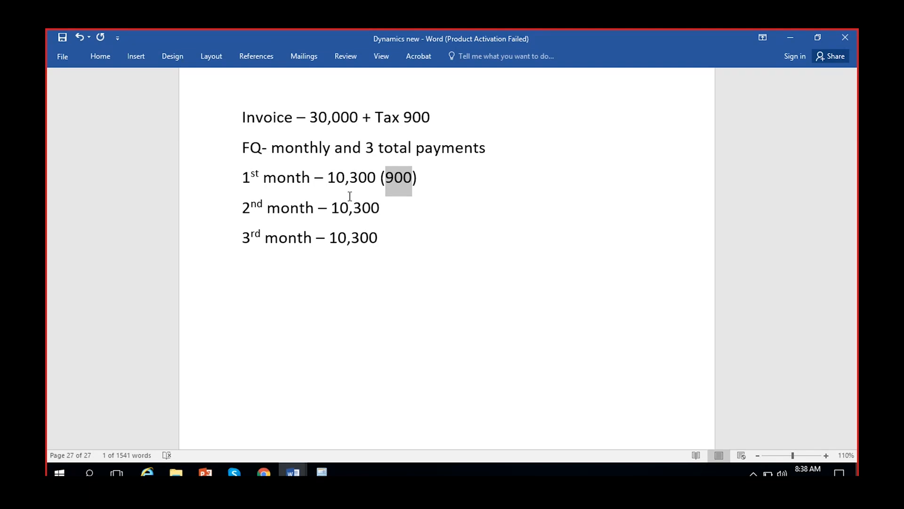
left_click(260, 474)
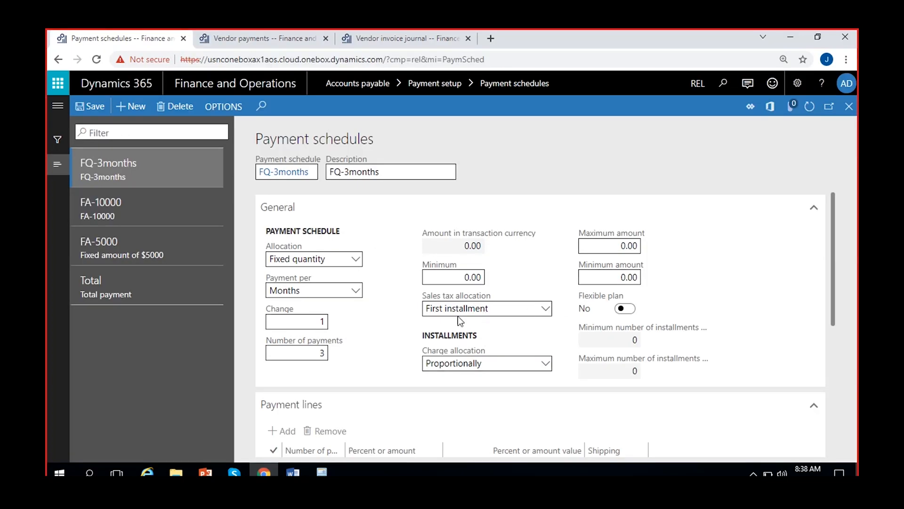
left_click(292, 473)
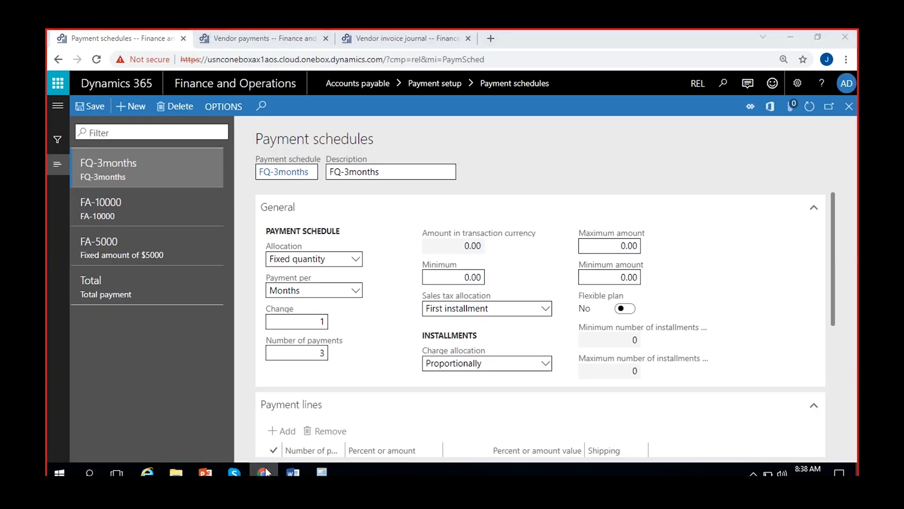
left_click(396, 179)
left_click_drag(384, 175, 410, 175)
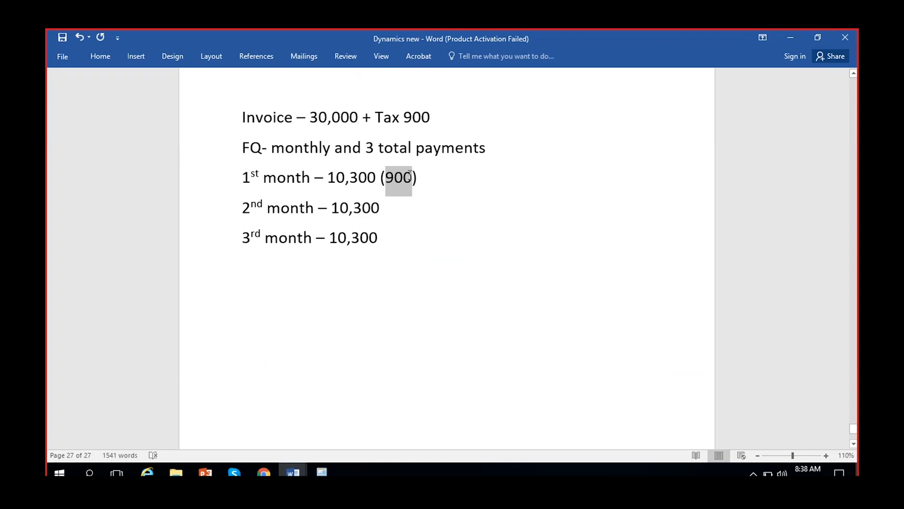
left_click(330, 174)
double_click(331, 174)
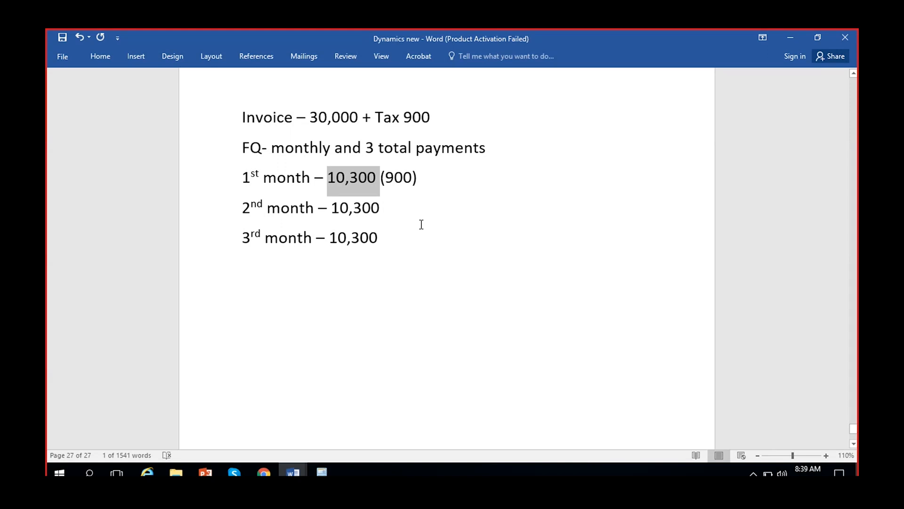
left_click(399, 211)
left_click(386, 249)
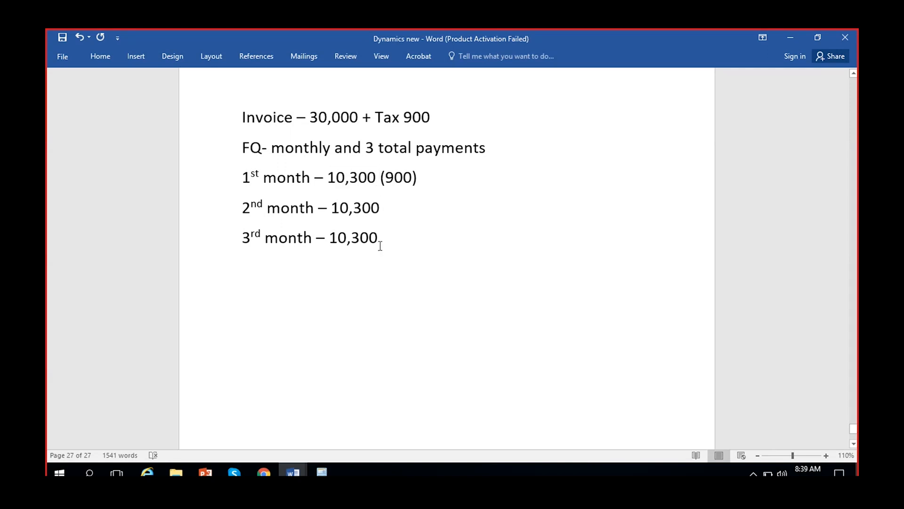
left_click(386, 207)
Switch to Dynamics 365 and set the sales tax allocation of FQ-3months to Last installment.
key("alt+Tab")
left_click(546, 309)
left_click(490, 358)
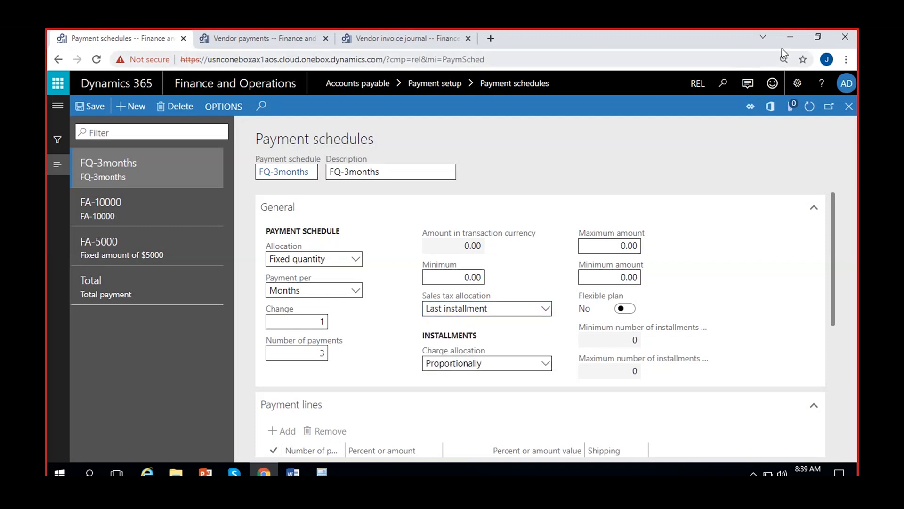
Switch to Word, add the tax note "(900)" after the 3rd month's amount and remove the one after the 1st month's.
left_click(791, 37)
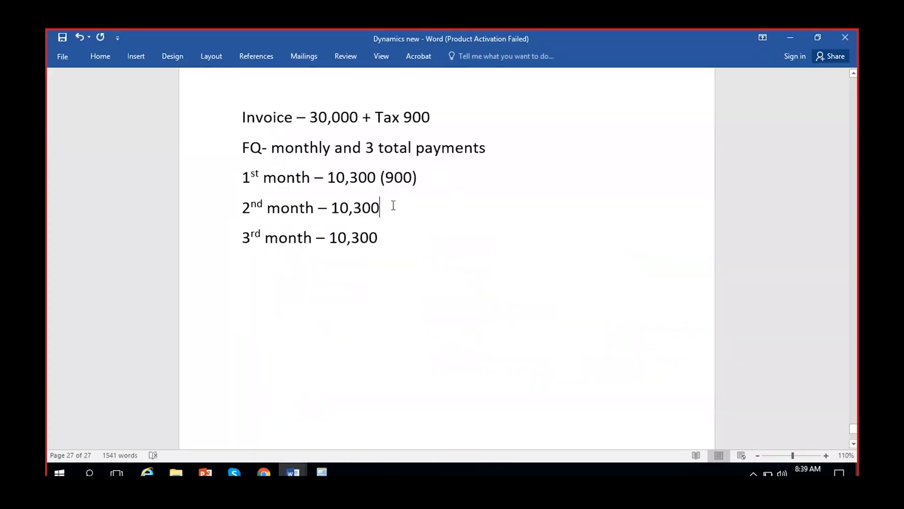
left_click(425, 251)
type("(900)")
left_click_drag(420, 177, 385, 177)
key("BackSpace")
key("BackSpace")
key("BackSpace")
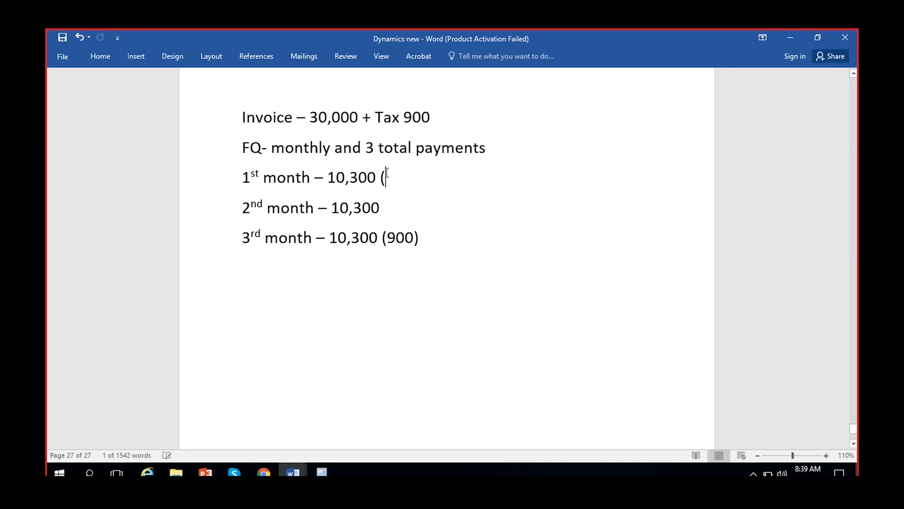
left_click_drag(423, 238, 383, 236)
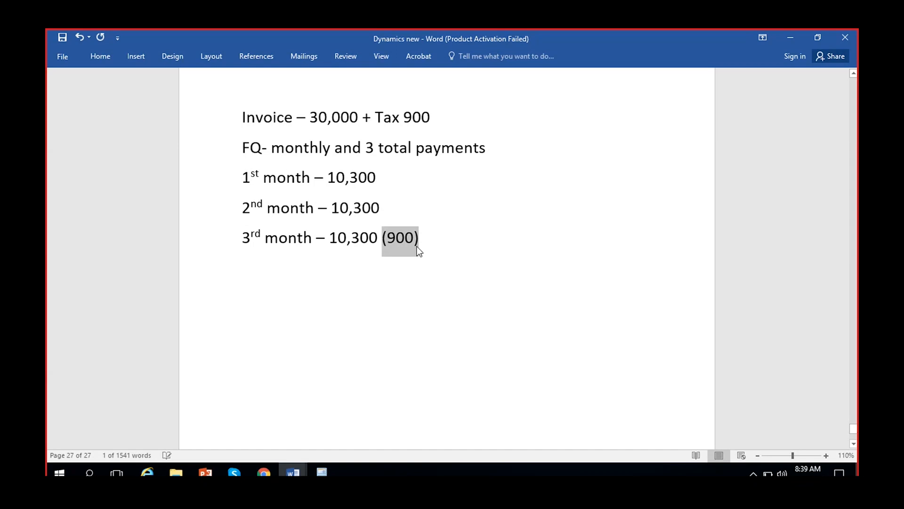
left_click(417, 243)
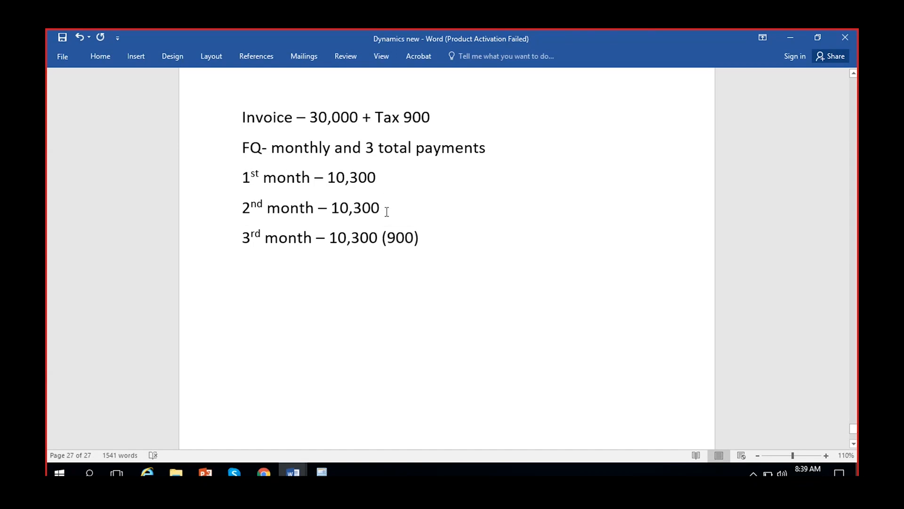
Add the tax note "(300)" to the 1st and 2nd month lines and change the 3rd month's note to "(300)".
left_click(387, 177)
type("(")
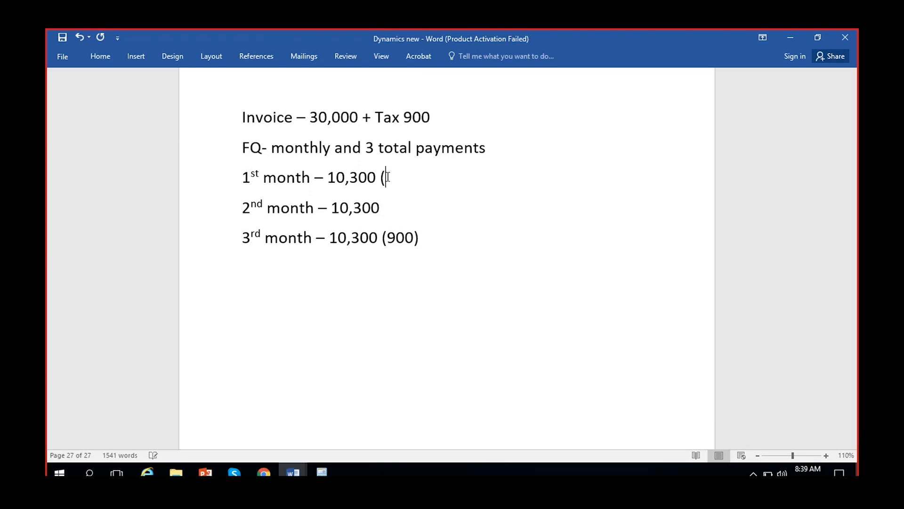
type("300)")
left_click(408, 207)
type("(300)")
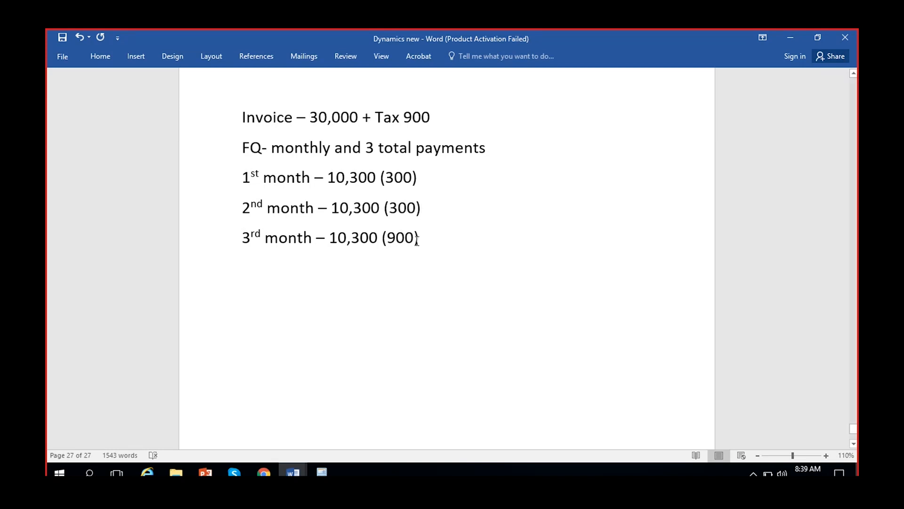
left_click(398, 235)
key("BackSpace")
type("3")
left_click(421, 238)
Switch to Dynamics 365, set the sales tax allocation of FQ-3months to Proportionally, check the charge allocation options and save the schedule.
left_click(264, 472)
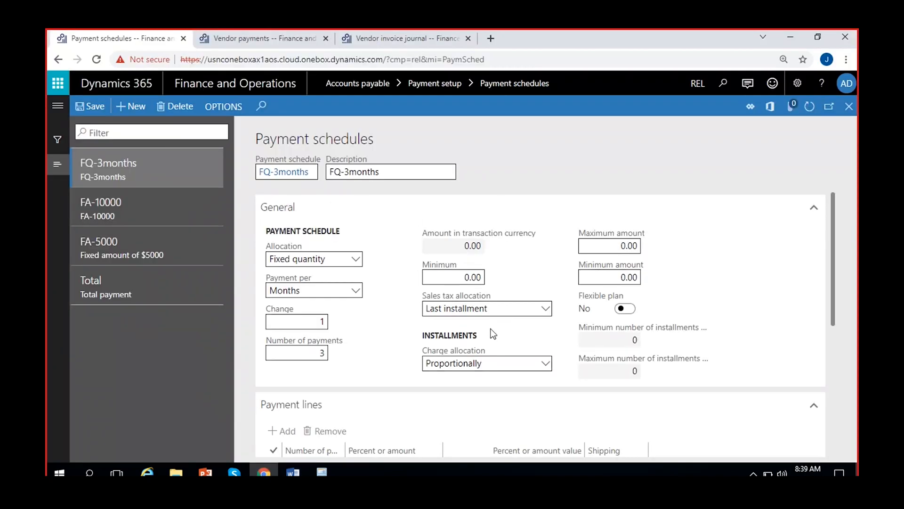
left_click(545, 311)
left_click(462, 325)
left_click(547, 364)
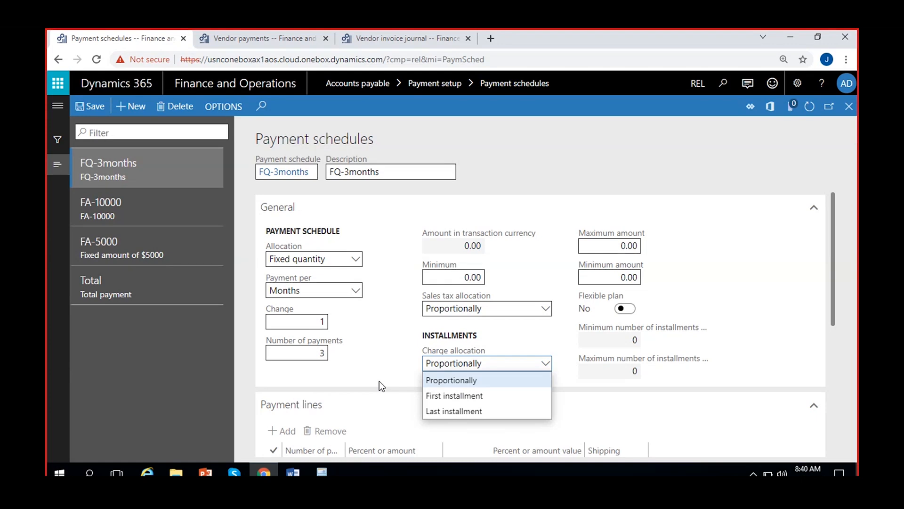
left_click(390, 357)
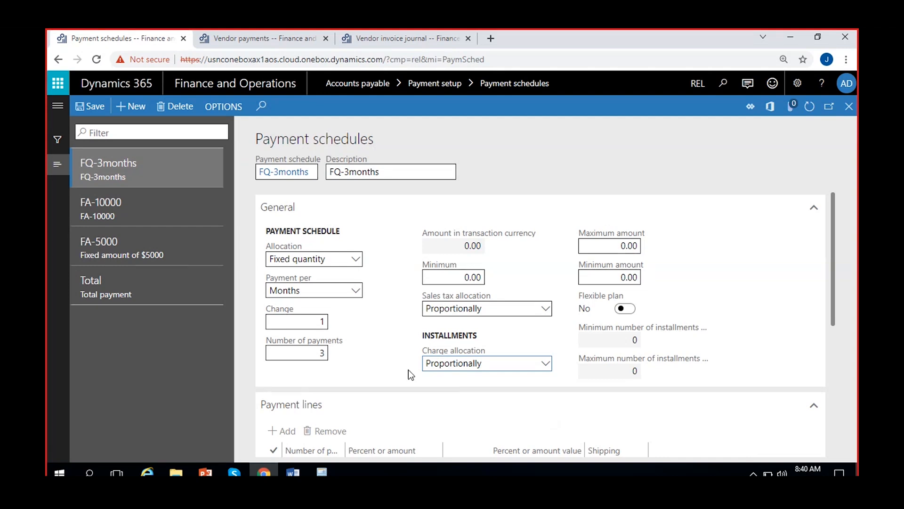
left_click(90, 106)
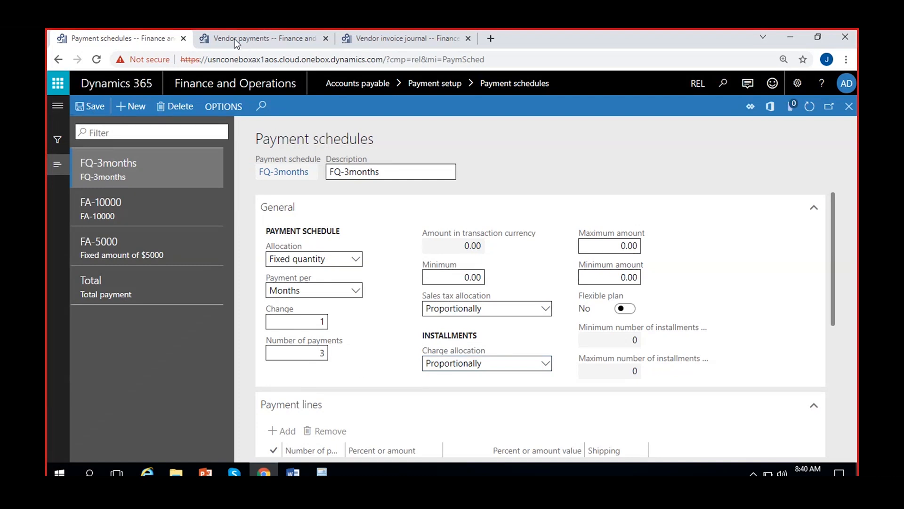
Go to the vendor payment journal and close the Tata company settlement.
left_click(258, 41)
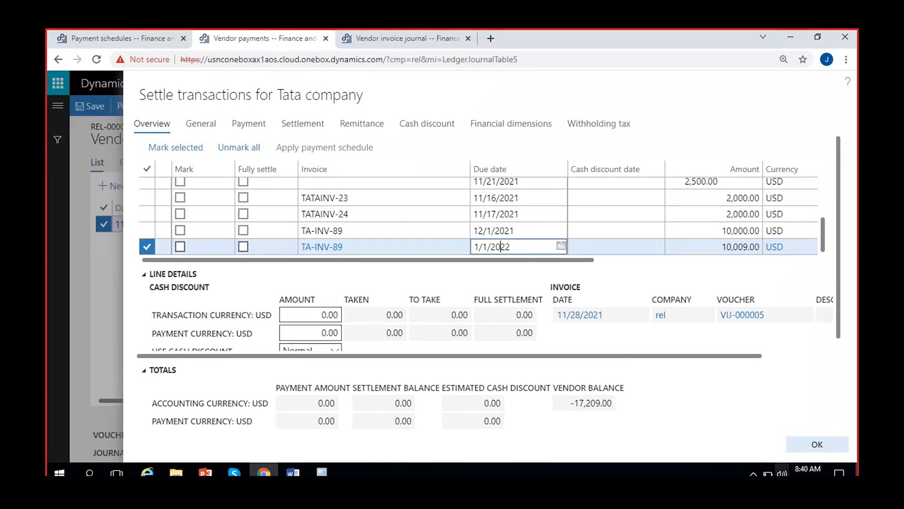
left_click(809, 445)
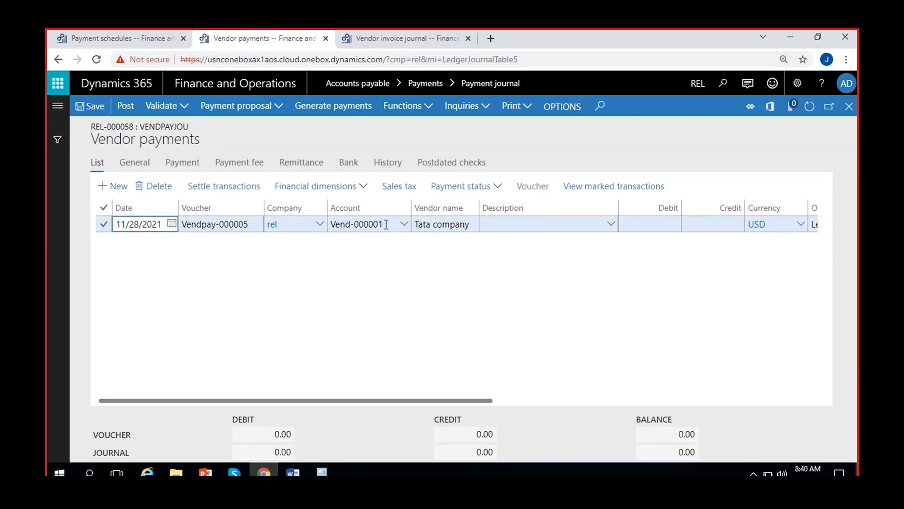
Change the payment line's vendor account to General electric.
left_click(404, 226)
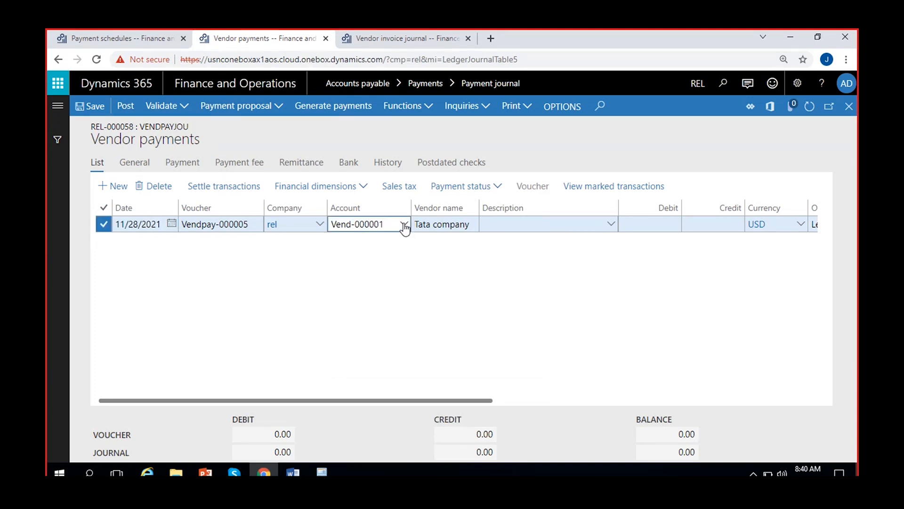
left_click(405, 225)
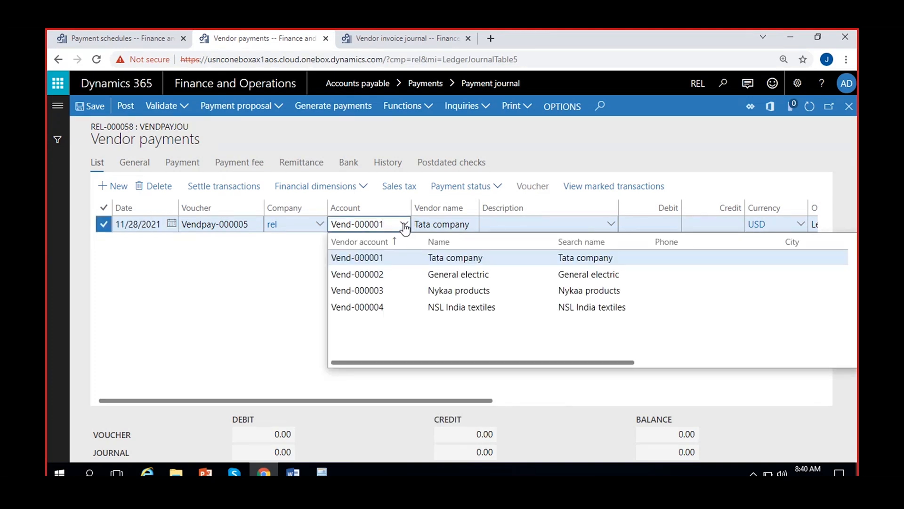
left_click(450, 275)
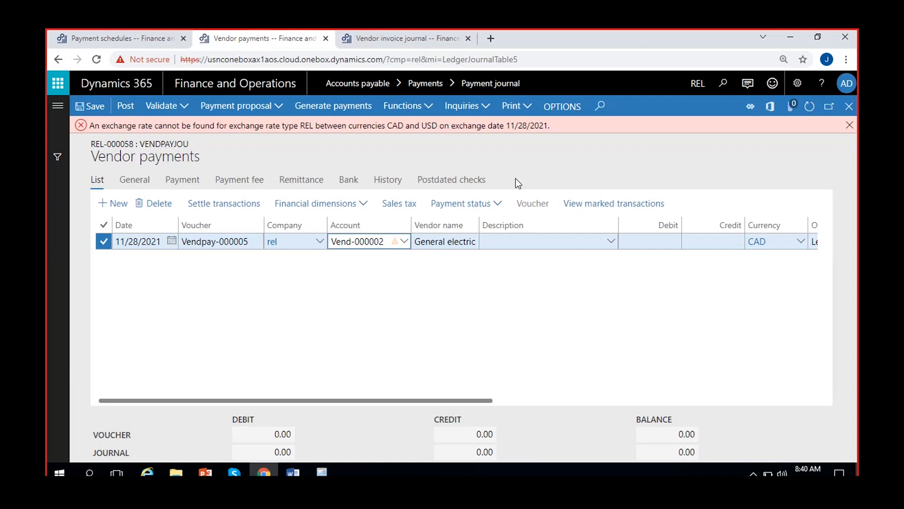
Set the payment line's vendor account to Nykaa products, widen the vendor name column and set the payment date to 11/1/2021.
left_click(403, 242)
key("BackSpace")
key("BackSpace")
key("BackSpace")
key("BackSpace")
key("BackSpace")
key("BackSpace")
key("BackSpace")
key("BackSpace")
key("BackSpace")
key("BackSpace")
key("BackSpace")
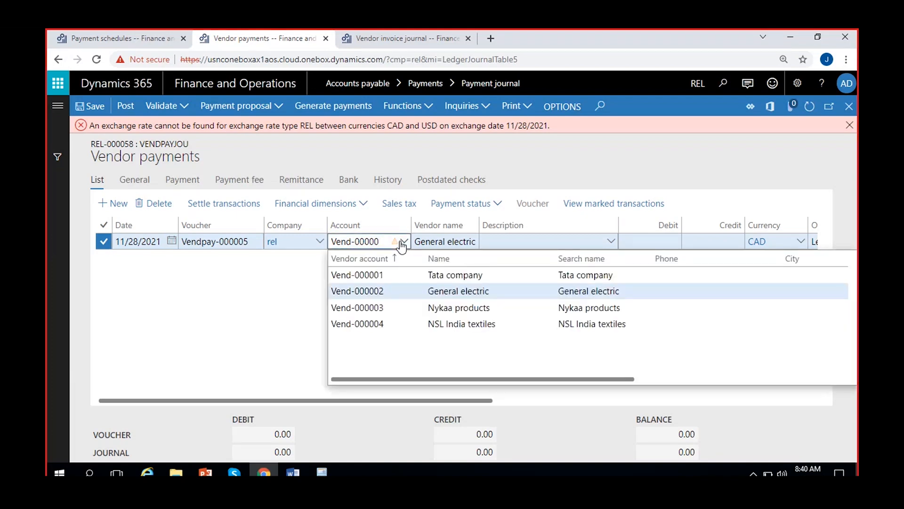
left_click(453, 307)
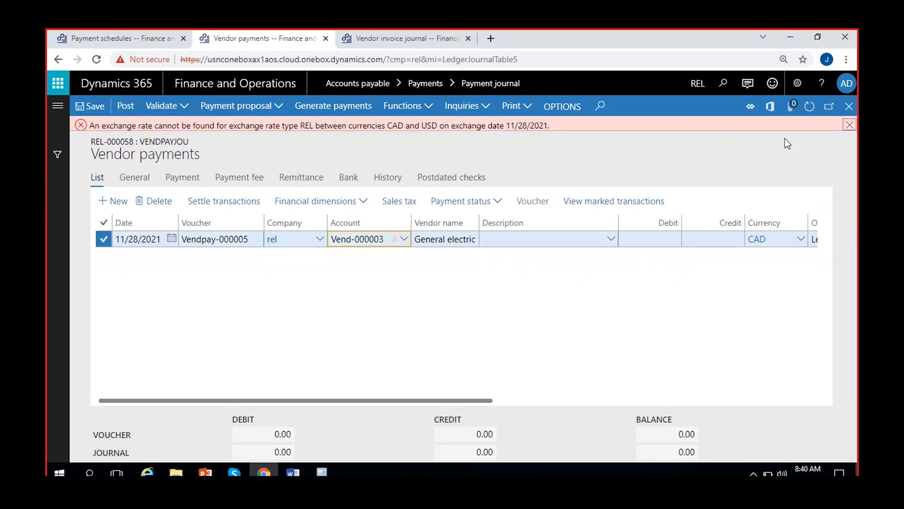
left_click_drag(479, 208, 531, 208)
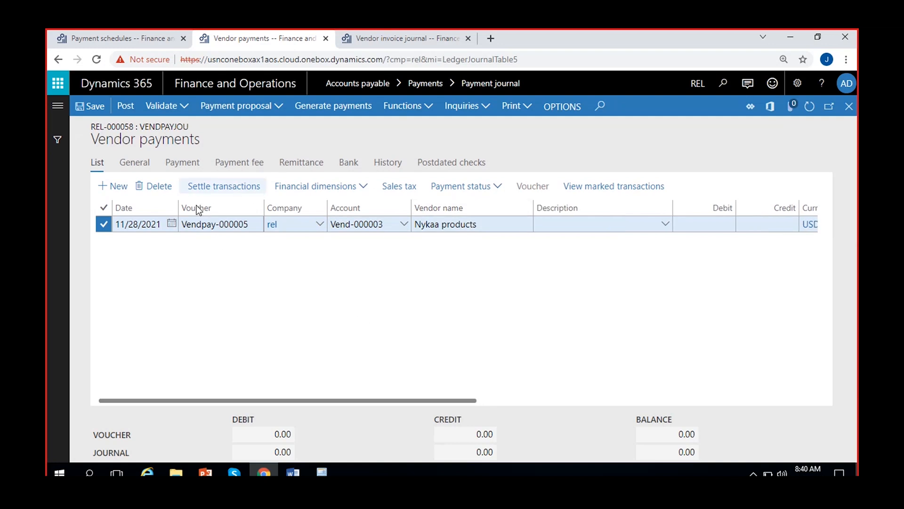
left_click(172, 224)
left_click(148, 292)
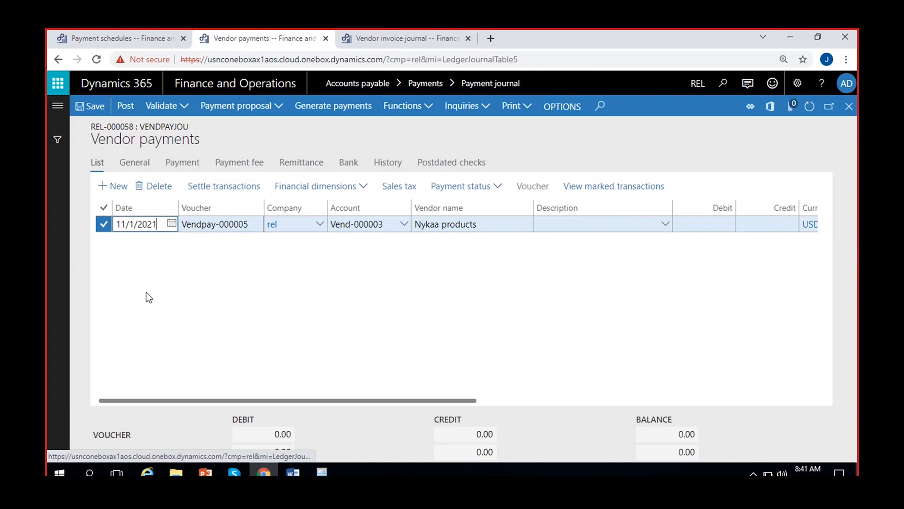
Open the settlement of transactions for Nykaa products and mark its open invoice.
left_click(234, 191)
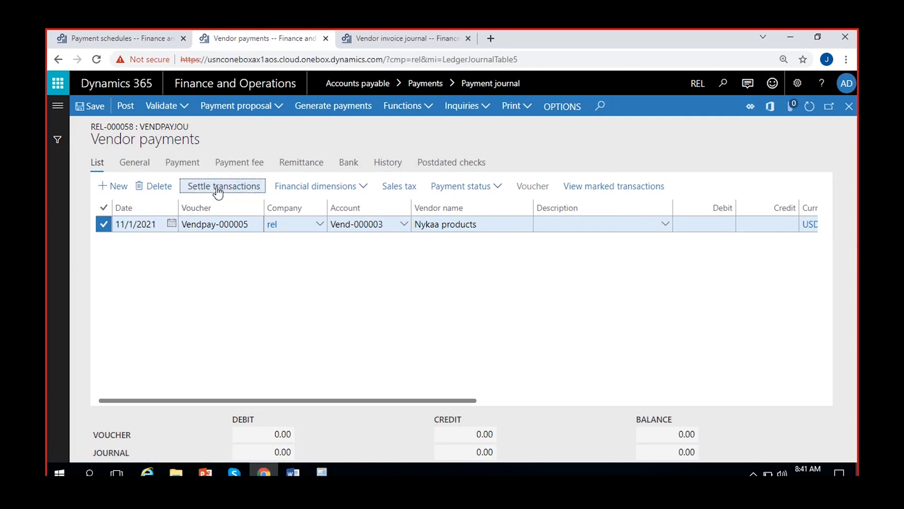
left_click(218, 190)
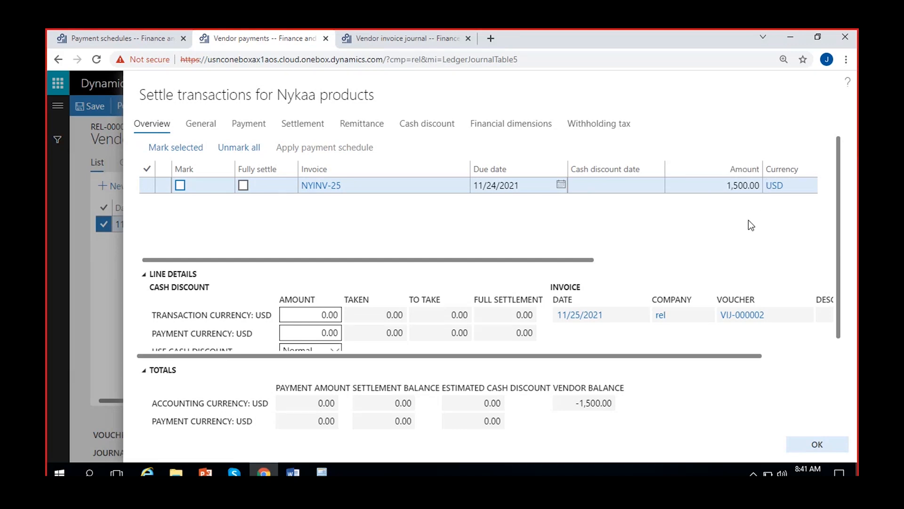
left_click(180, 185)
Apply payment schedule FQ-3months with starting point 11/1/2021 to the marked invoice and express the installments as amounts.
left_click(314, 149)
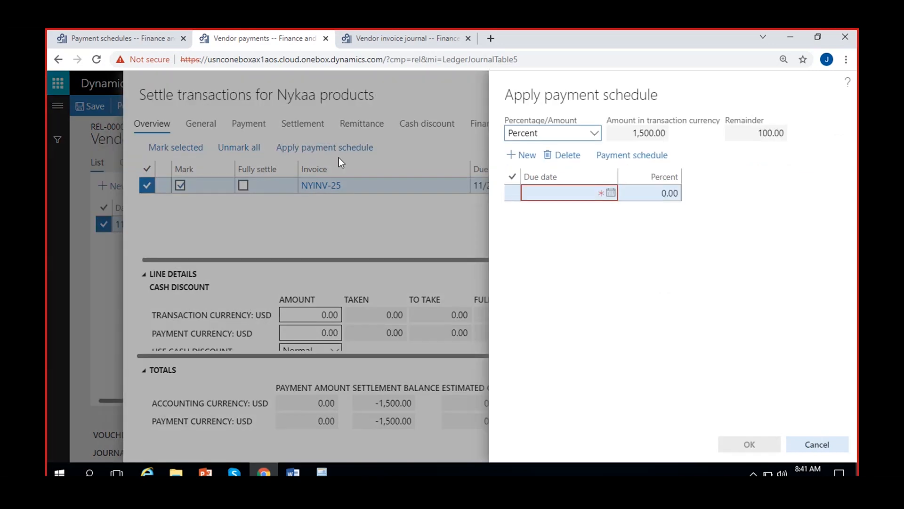
left_click(619, 155)
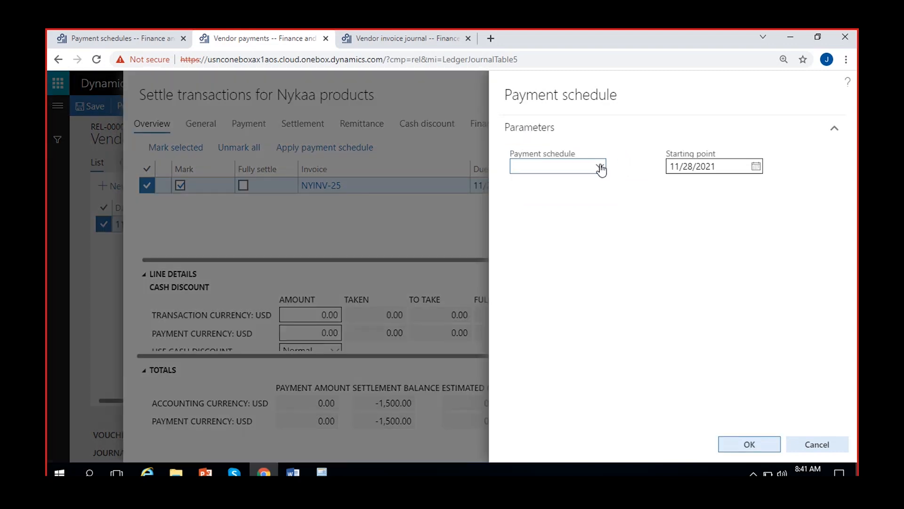
left_click(600, 167)
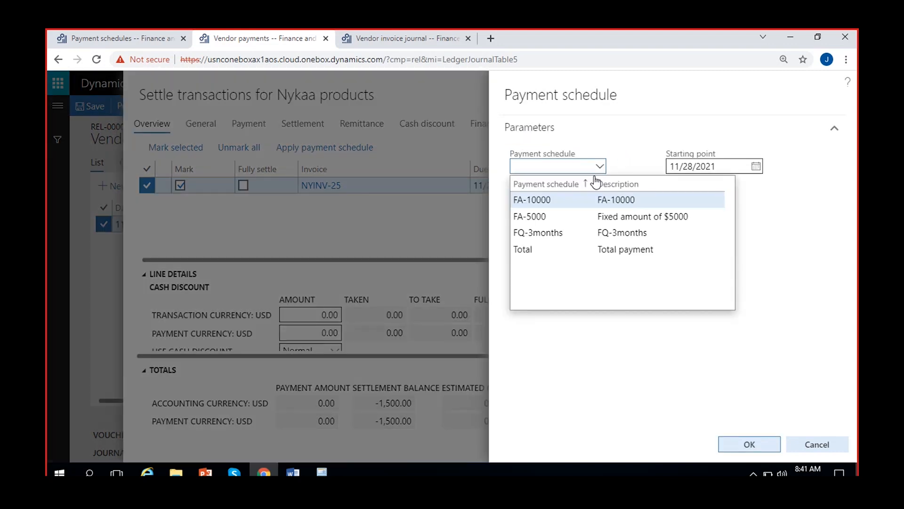
left_click(537, 232)
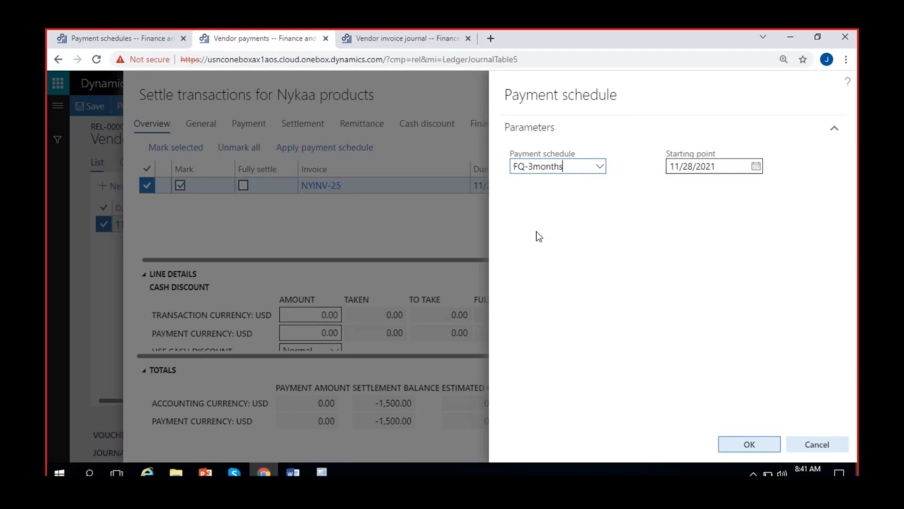
left_click(756, 168)
left_click(712, 230)
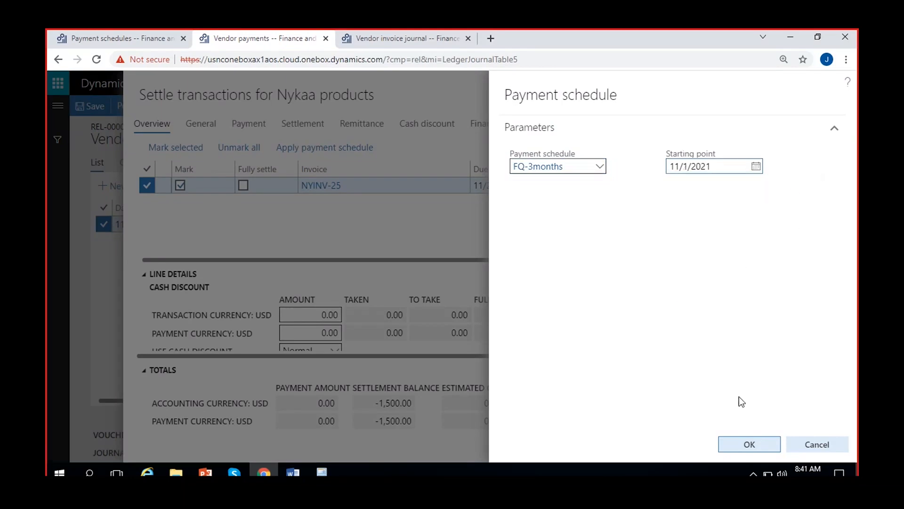
left_click(748, 444)
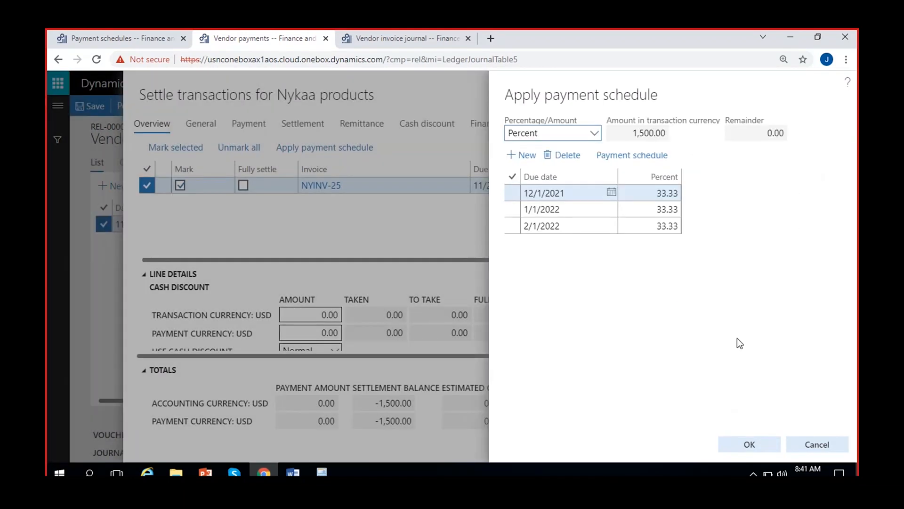
left_click(592, 133)
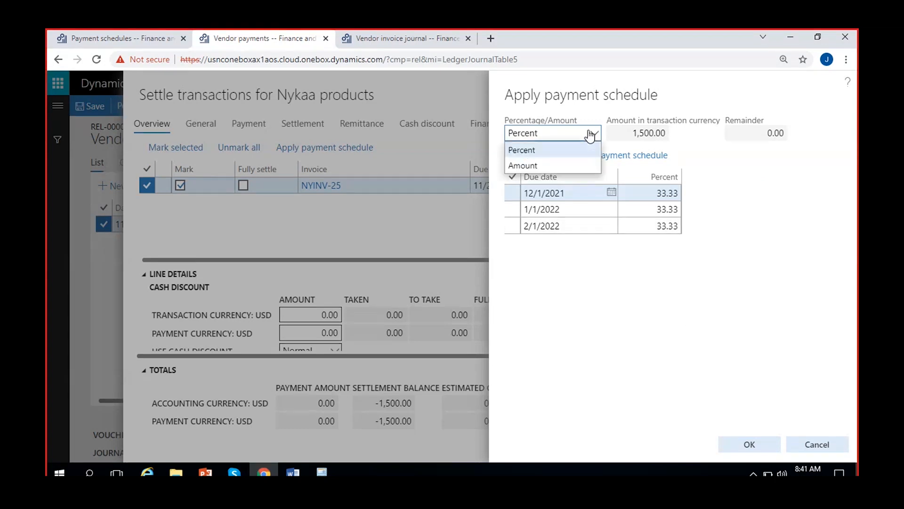
left_click(537, 165)
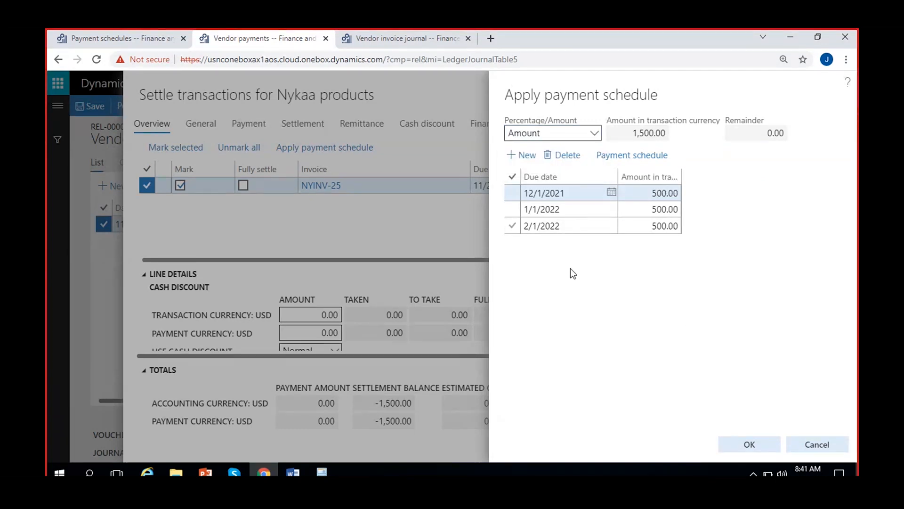
Review each installment's due date and amount and compare them with the FQ-3months setup in the payment schedules.
left_click(575, 192)
left_click(644, 194)
left_click(585, 208)
left_click(642, 207)
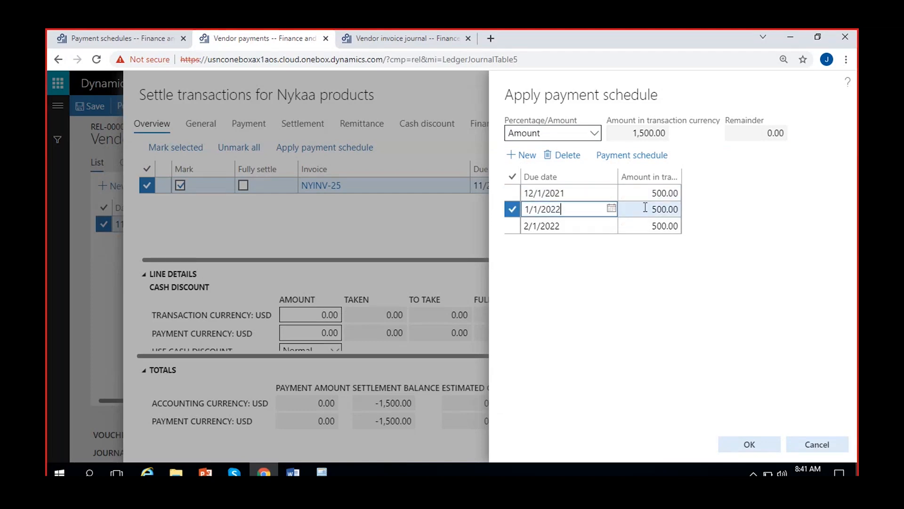
left_click(569, 227)
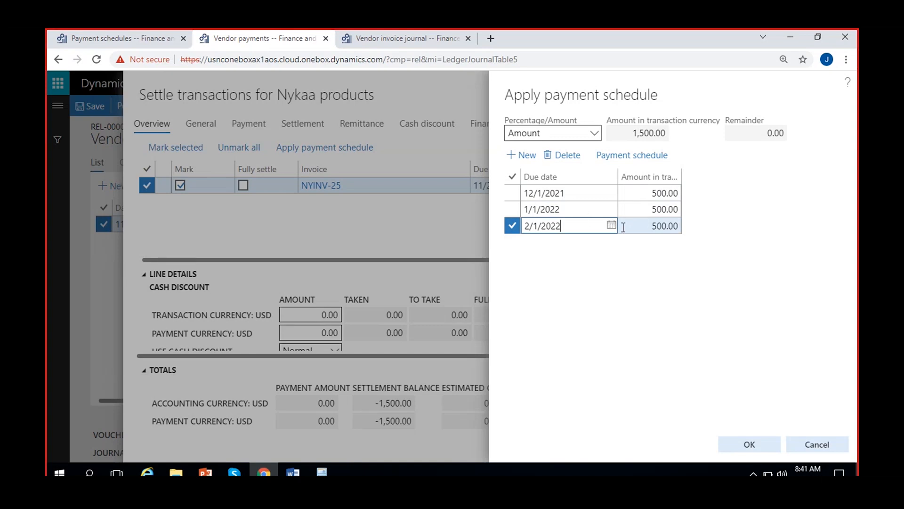
left_click(651, 227)
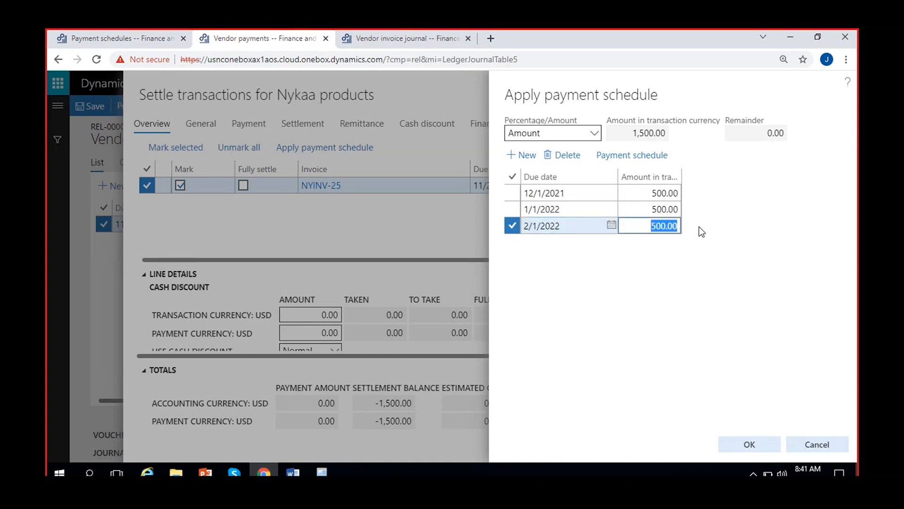
left_click(596, 293)
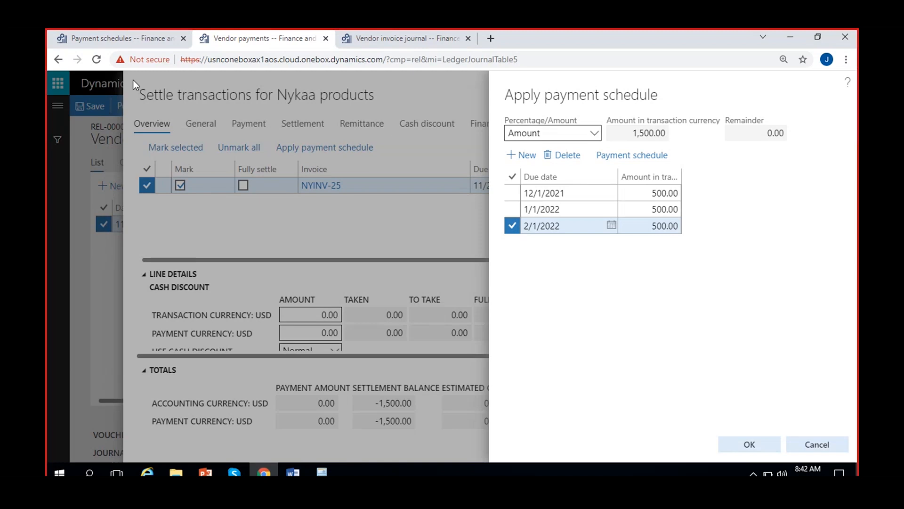
left_click(114, 38)
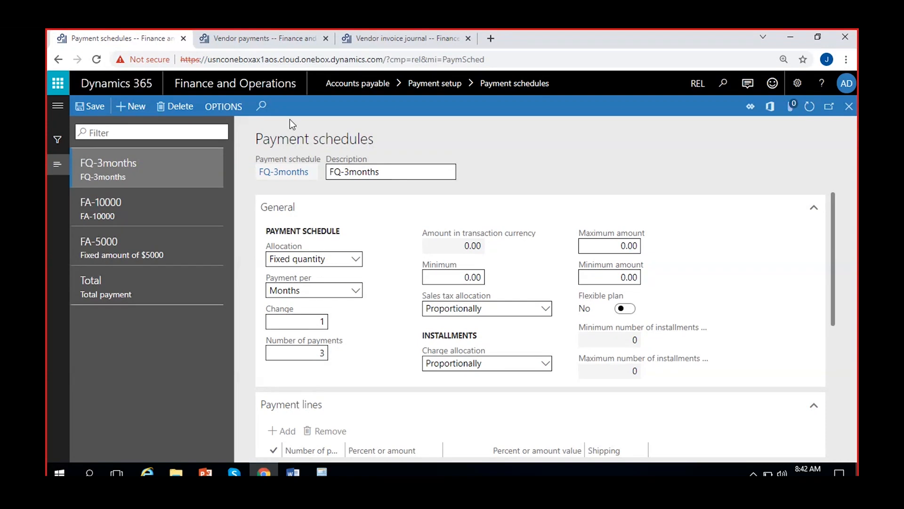
left_click(253, 39)
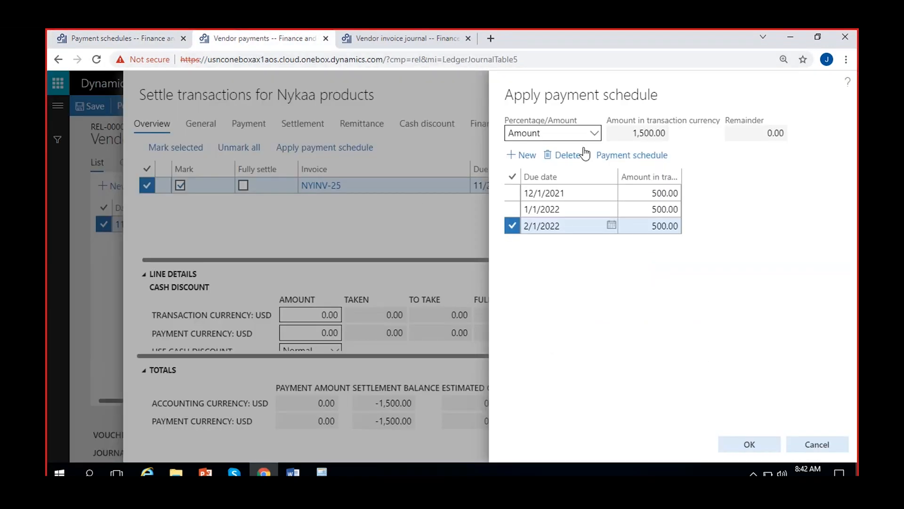
Compare the Nykaa products installments with the FQ-3months setup and cancel applying the payment schedule.
left_click(627, 135)
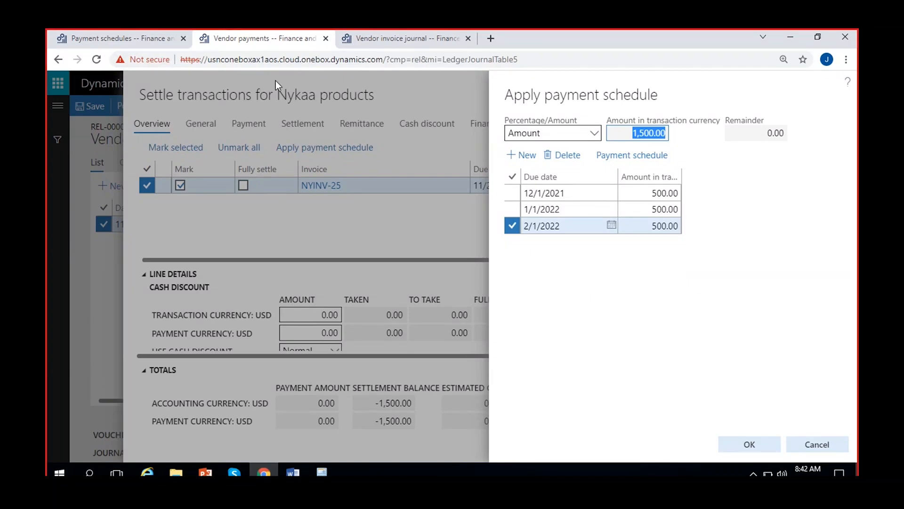
left_click(138, 41)
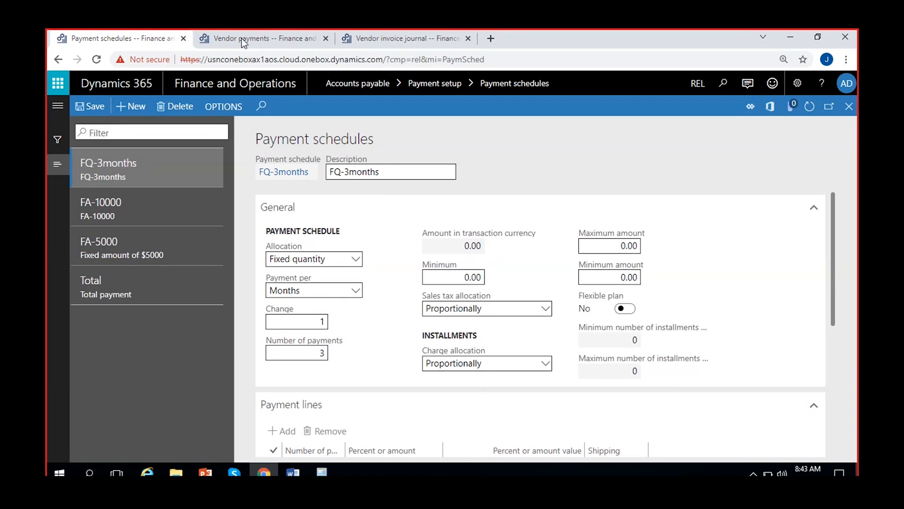
left_click(281, 35)
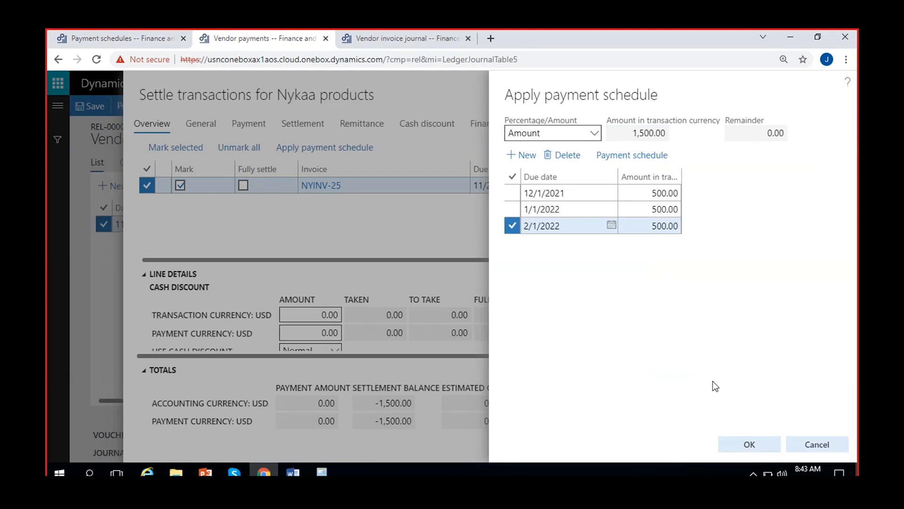
left_click(817, 444)
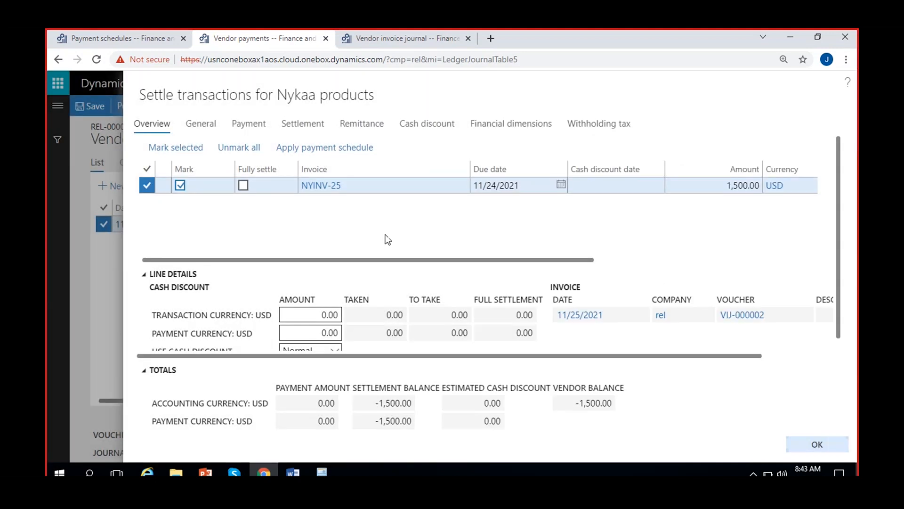
left_click(179, 185)
Create a new payment schedule with allocation Specified, using Spec-5months as both its name and description.
left_click(136, 42)
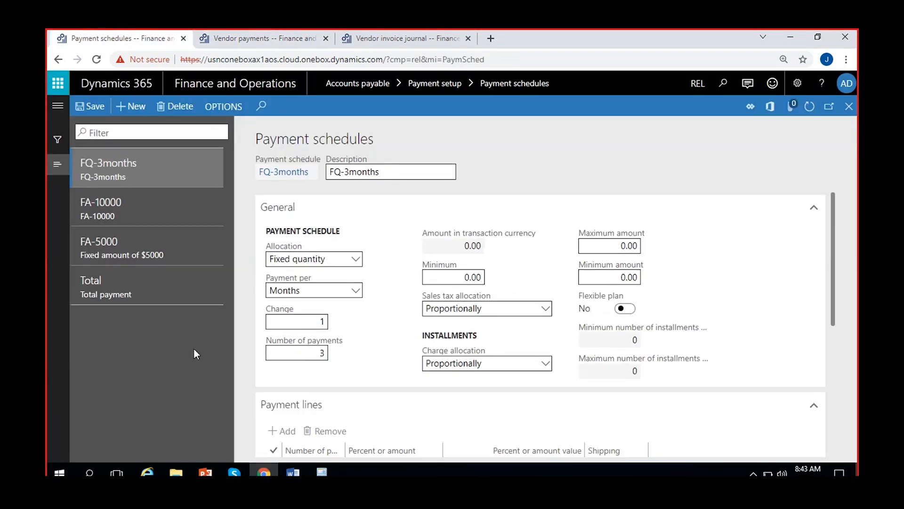
left_click(130, 107)
left_click(356, 259)
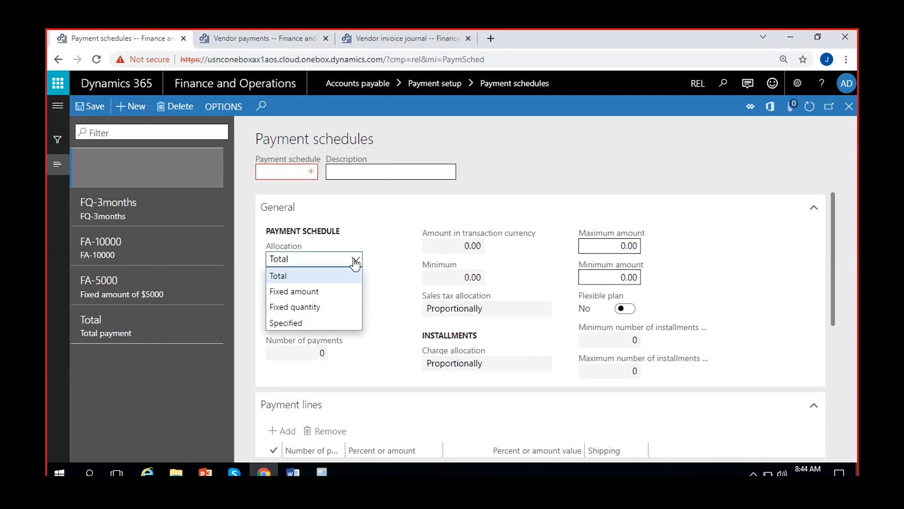
left_click(312, 324)
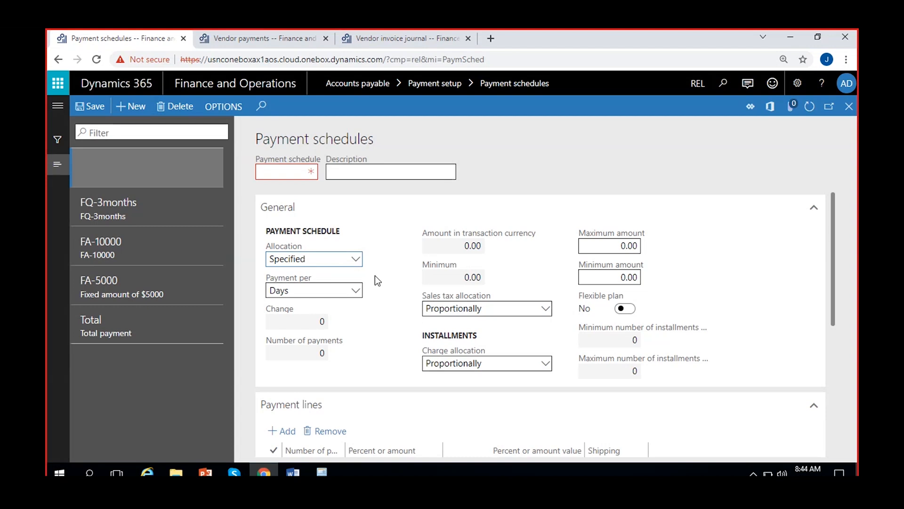
left_click(312, 172)
scroll(356, 328, "down", 2)
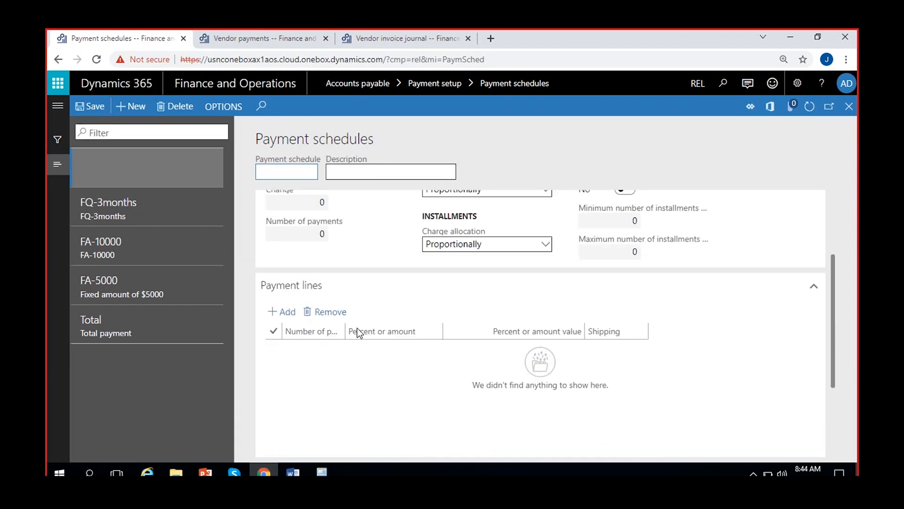
scroll(358, 333, "up", 2)
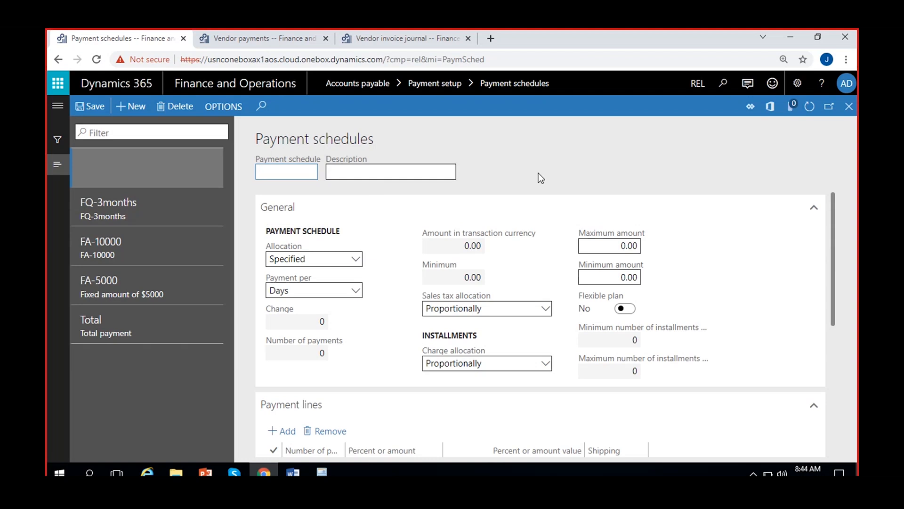
type("Spec-5months")
key("ctrl+a")
key("ctrl+c")
left_click(437, 166)
key("ctrl+v")
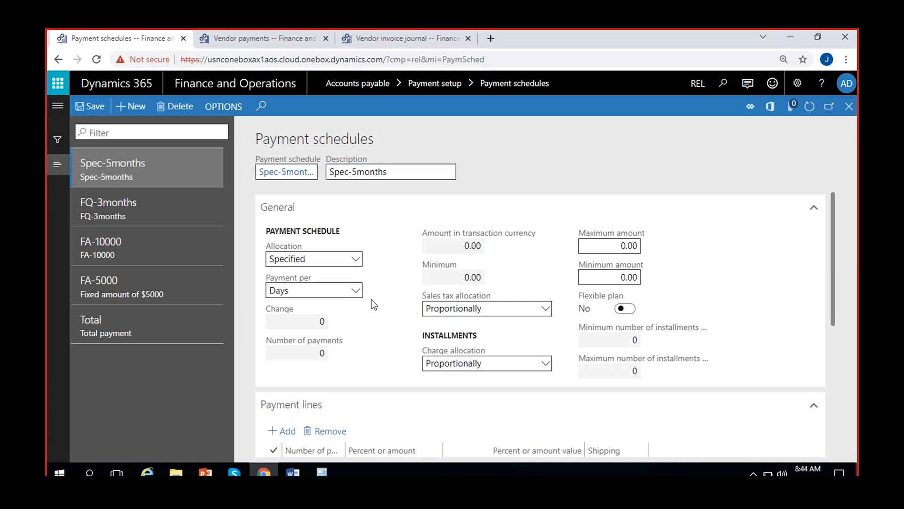
Examine the payment-per options and compare the general settings and payment lines of Spec-5months with those of FQ-3months.
left_click(357, 290)
left_click(329, 323)
left_click(357, 290)
left_click(359, 308)
scroll(354, 335, "down", 3)
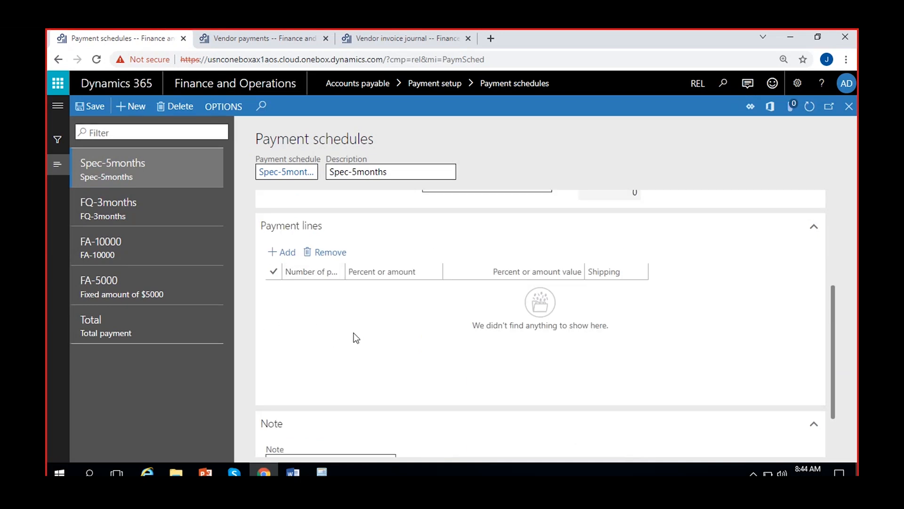
scroll(356, 335, "up", 2)
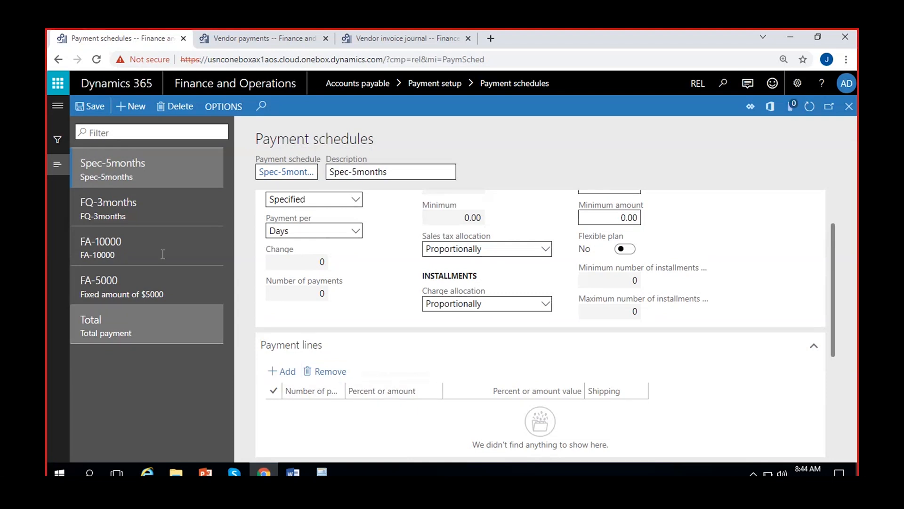
left_click(125, 199)
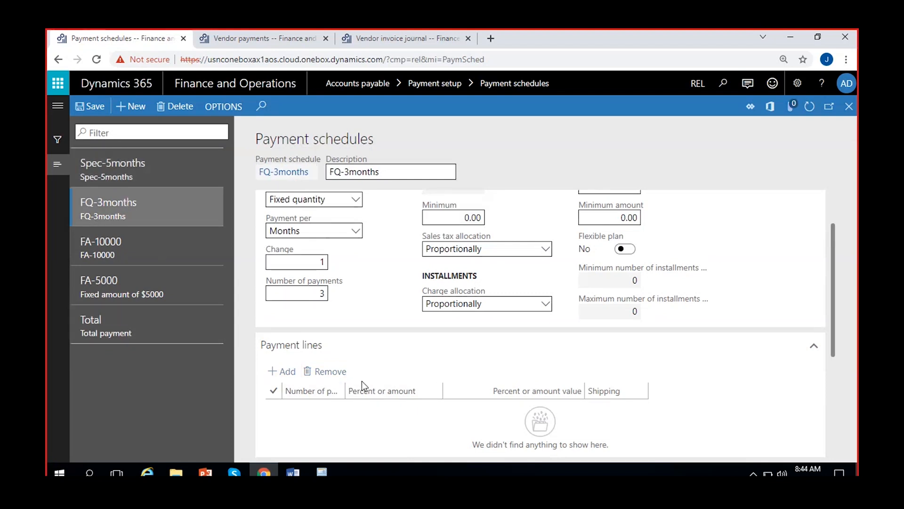
left_click(127, 177)
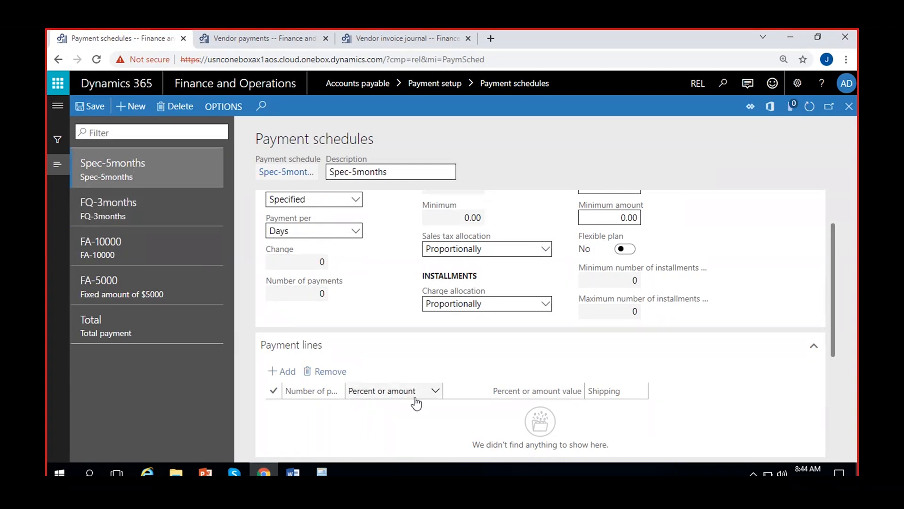
scroll(374, 315, "up", 1)
scroll(375, 315, "down", 1)
scroll(311, 392, "down", 3)
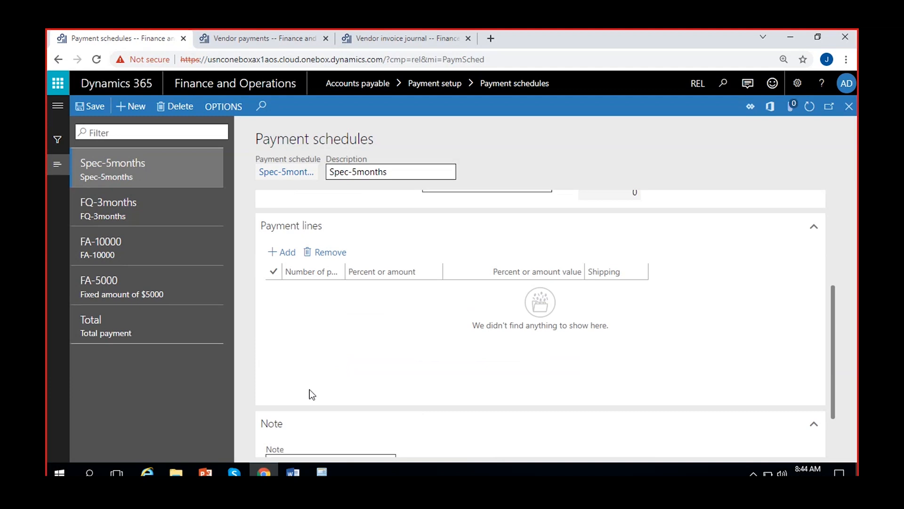
Add a payment line to Spec-5months with payment number 1 and a value of 30 percent.
left_click(284, 253)
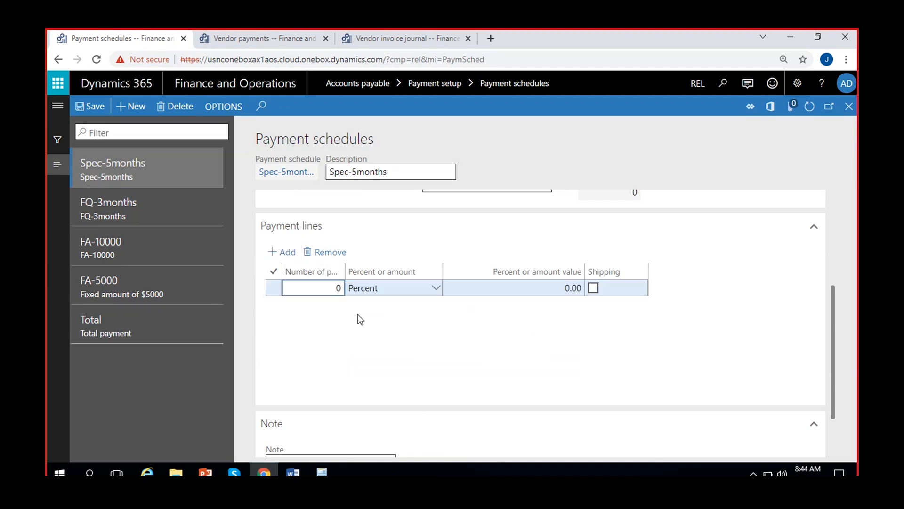
type("1")
left_click(548, 286)
type("1")
key("BackSpace")
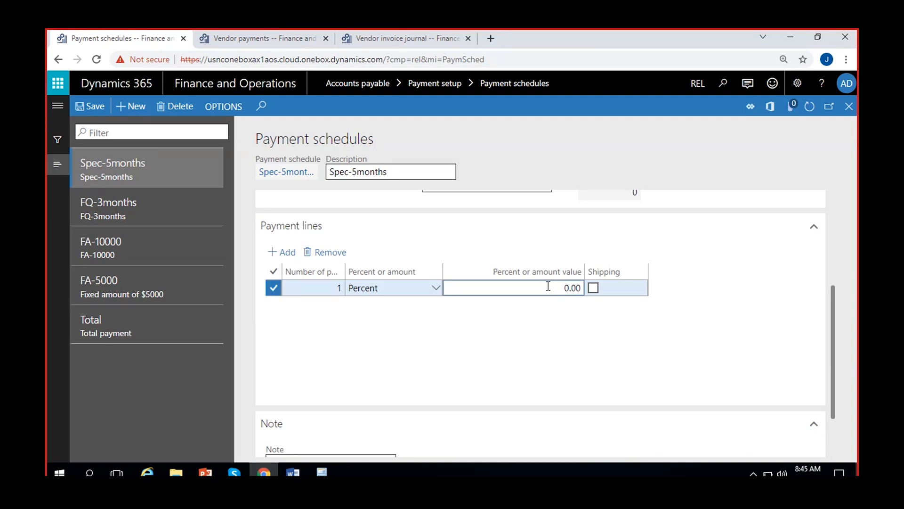
type("3")
left_click(339, 322)
Add payment line number 2 to the schedule with a value of 20 percent.
key("alt+n")
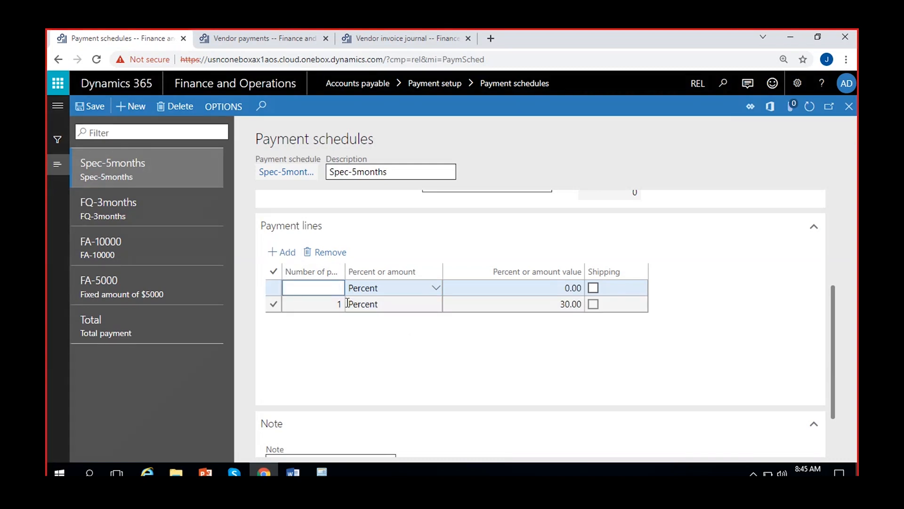
type("2")
left_click(557, 288)
type("2")
Add payment line number 3 to the schedule with a value of 15 percent.
left_click(284, 252)
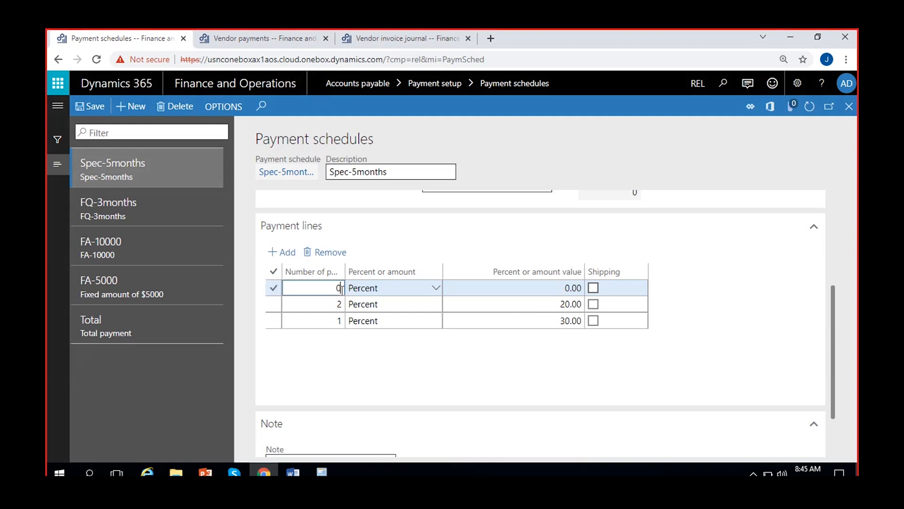
type("3")
left_click(539, 287)
key("Delete")
type("15")
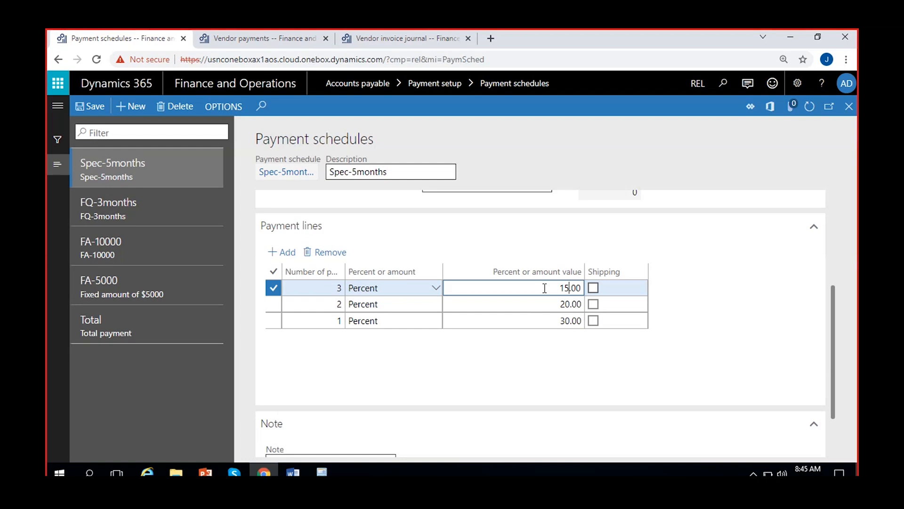
Add payment line number 4 to the schedule with a value of 10 percent.
left_click(286, 254)
type("4")
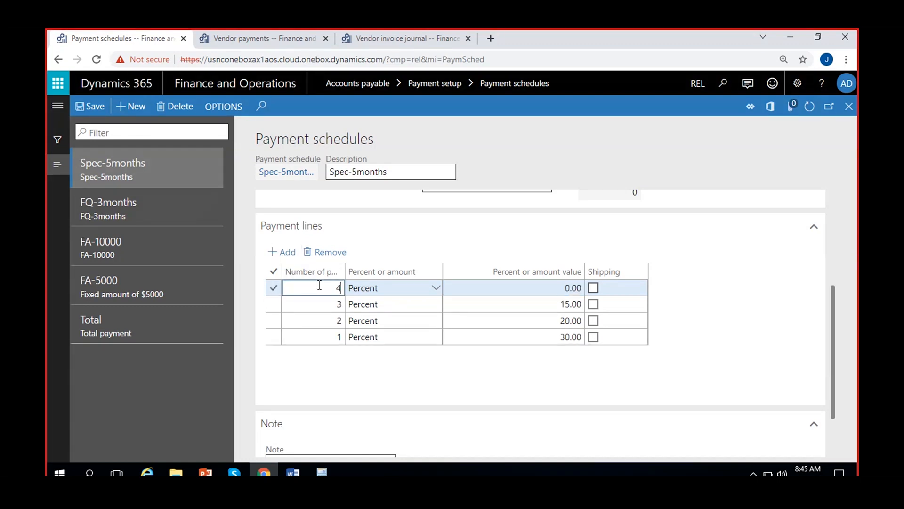
left_click(539, 288)
type("10")
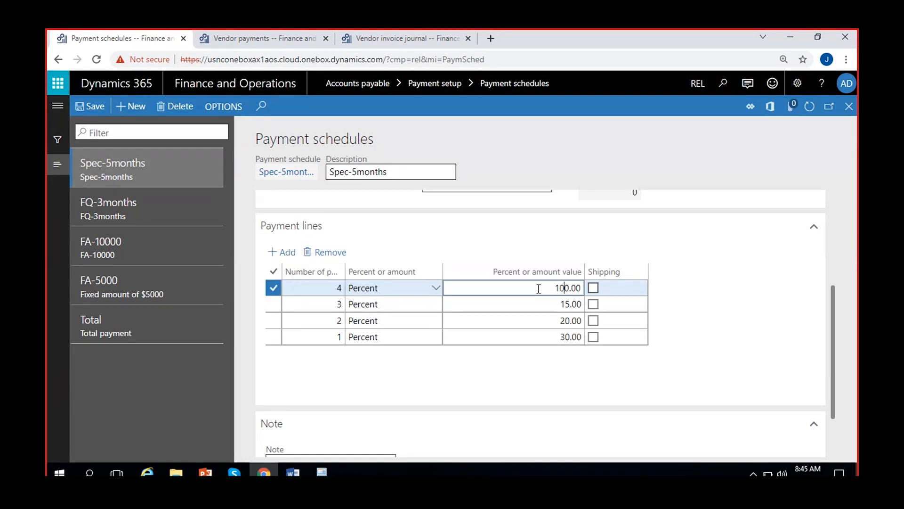
key("Delete")
Add payment line number 5 to the schedule with a value of 25 percent and refresh the page.
left_click(280, 253)
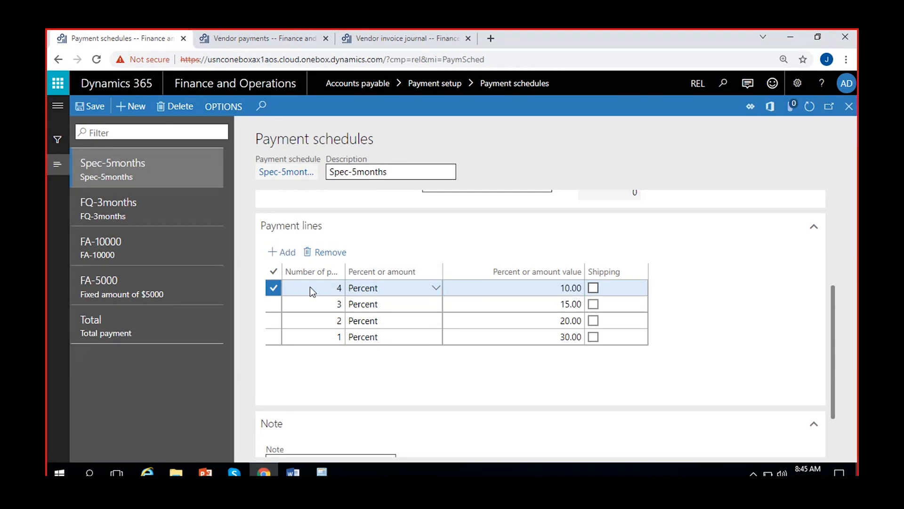
key("BackSpace")
type("5")
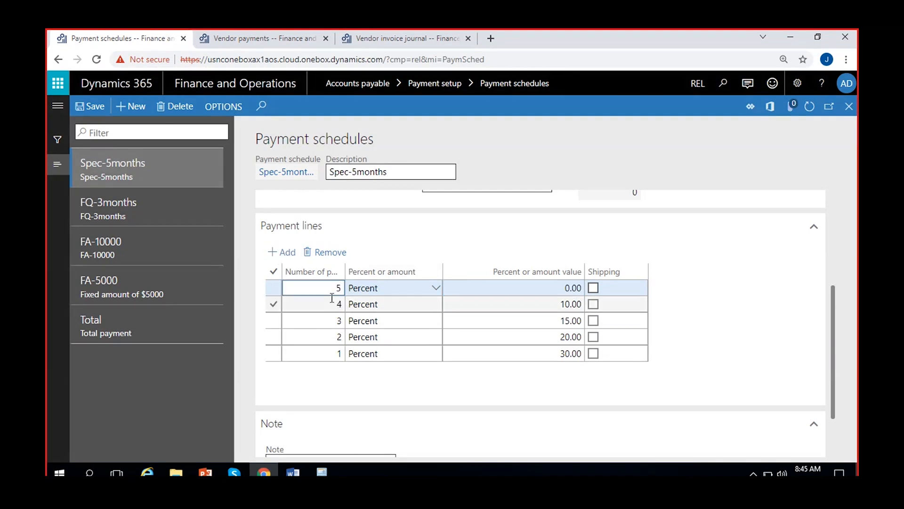
left_click(529, 292)
type("2")
key("Delete")
type("5")
left_click(422, 375)
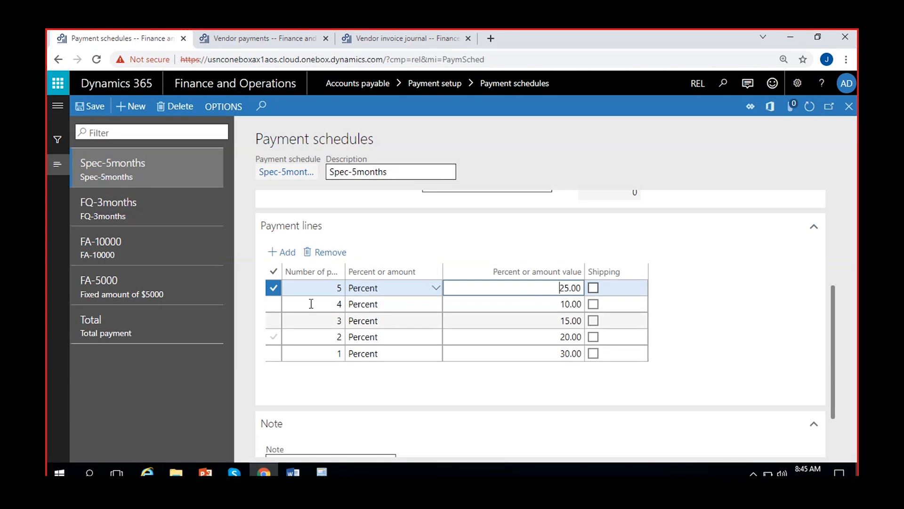
left_click(811, 106)
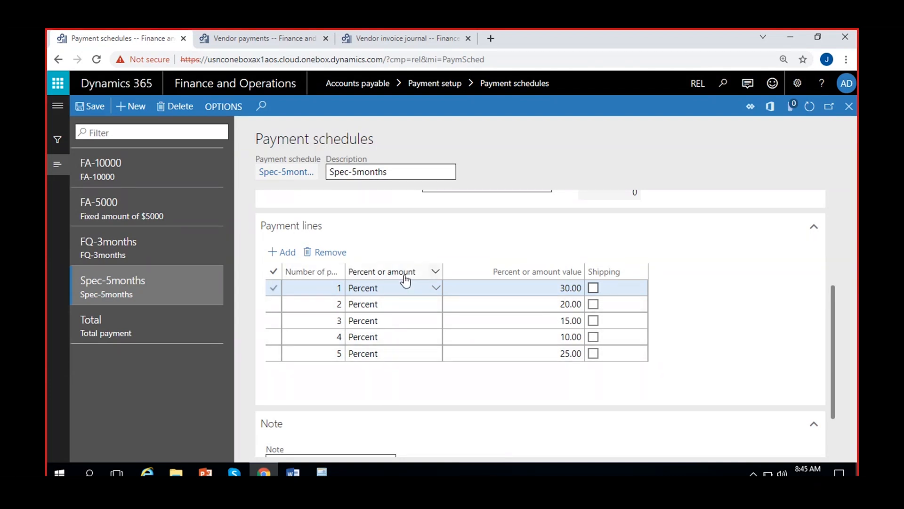
Examine the percent or amount choices of the first payment line and the sales tax allocation options of Spec-5months.
left_click(435, 288)
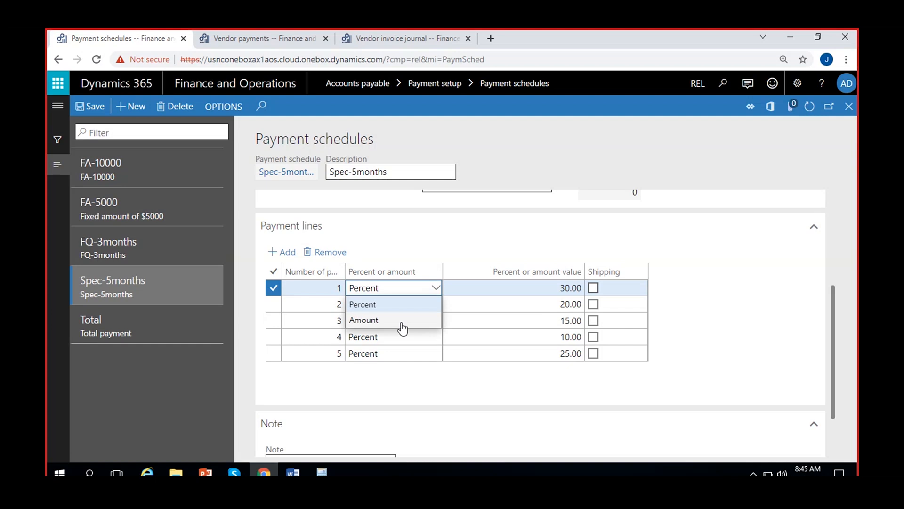
left_click(487, 377)
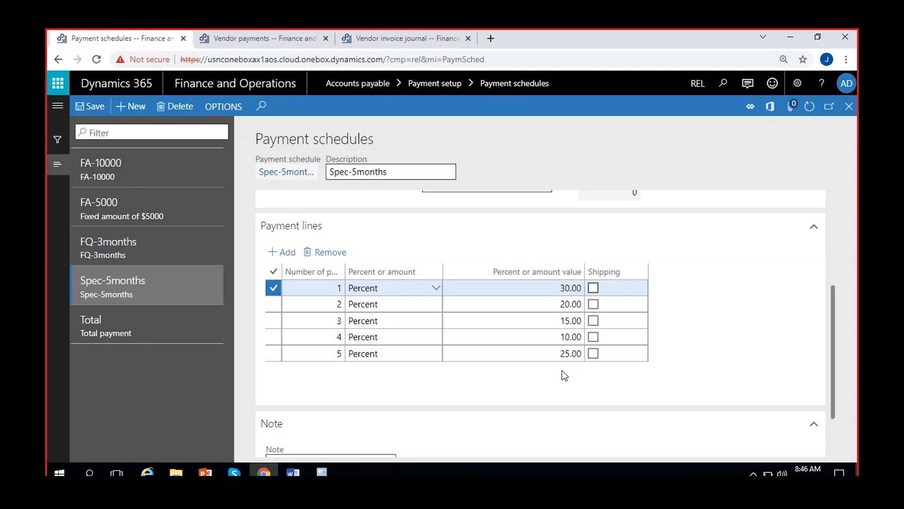
scroll(561, 370, "up", 4)
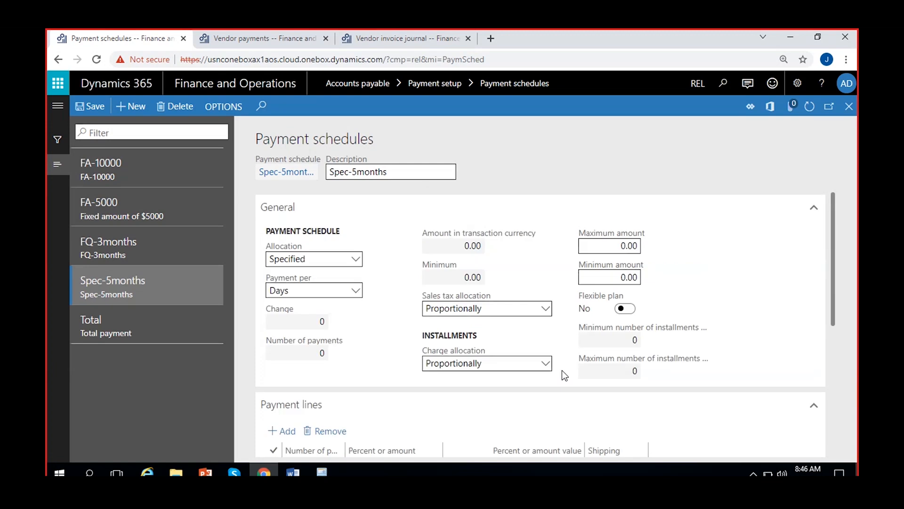
left_click(547, 309)
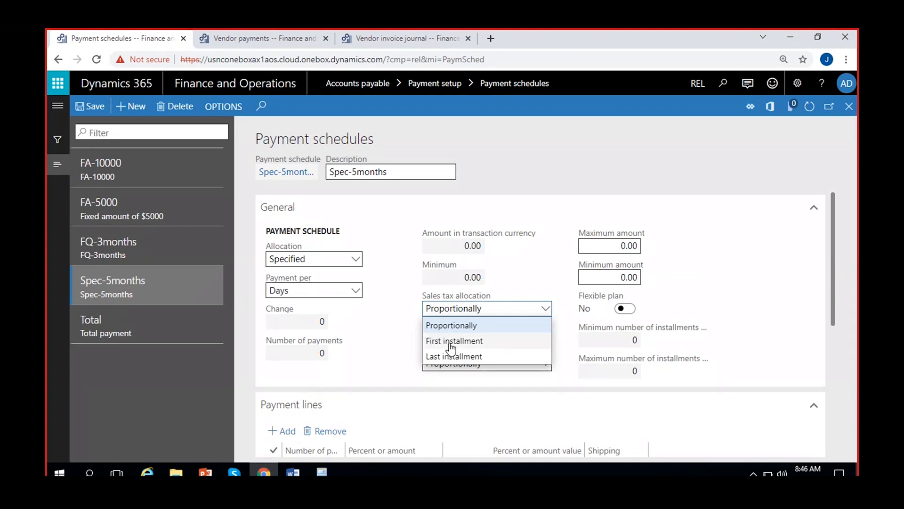
left_click(391, 313)
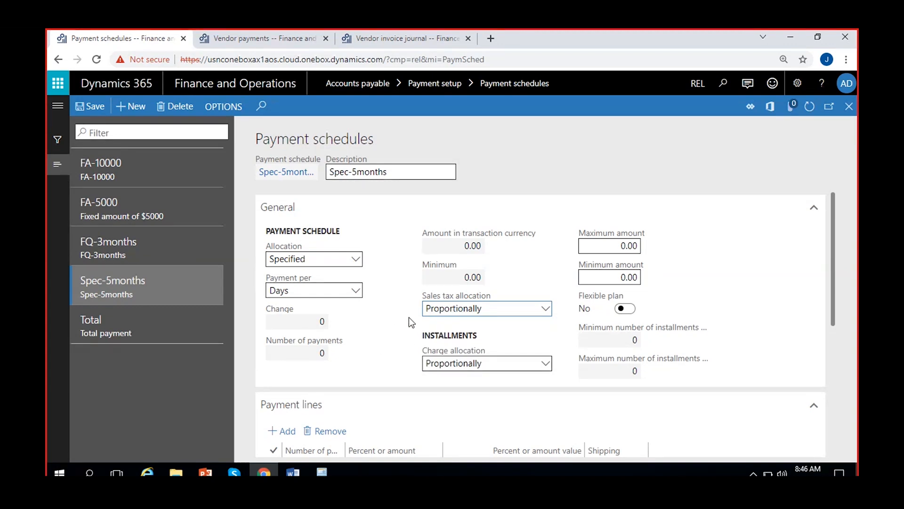
scroll(409, 317, "down", 4)
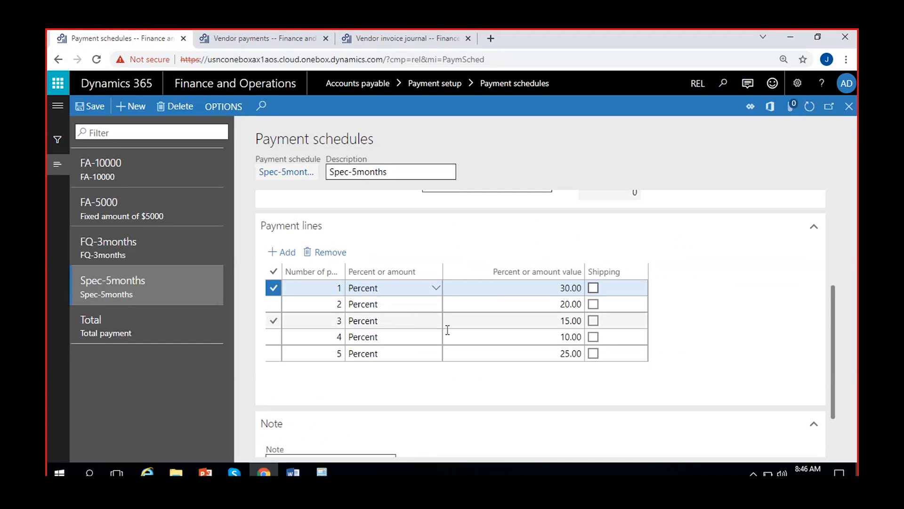
Save Spec-5months and apply it as the payment schedule of invoice NYINV-25 with starting point 11/1/2021.
left_click(86, 110)
left_click(234, 41)
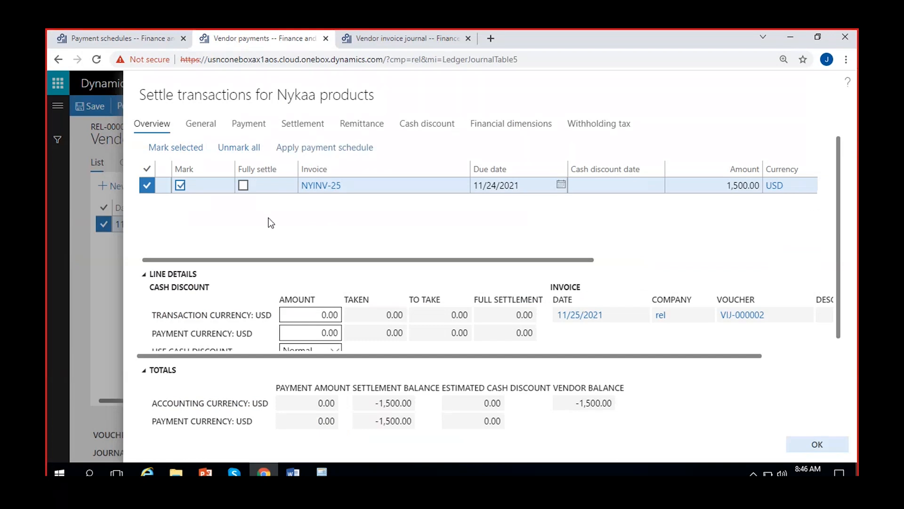
left_click(321, 148)
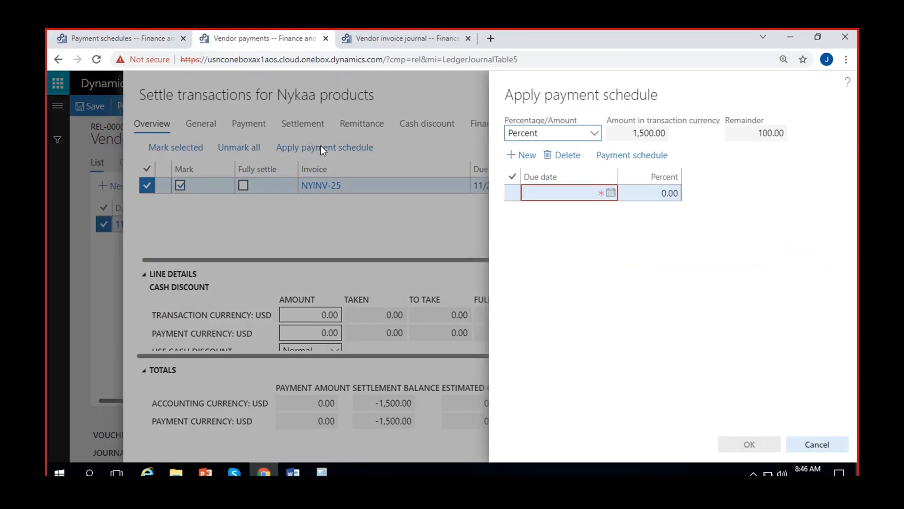
left_click(617, 156)
left_click(599, 166)
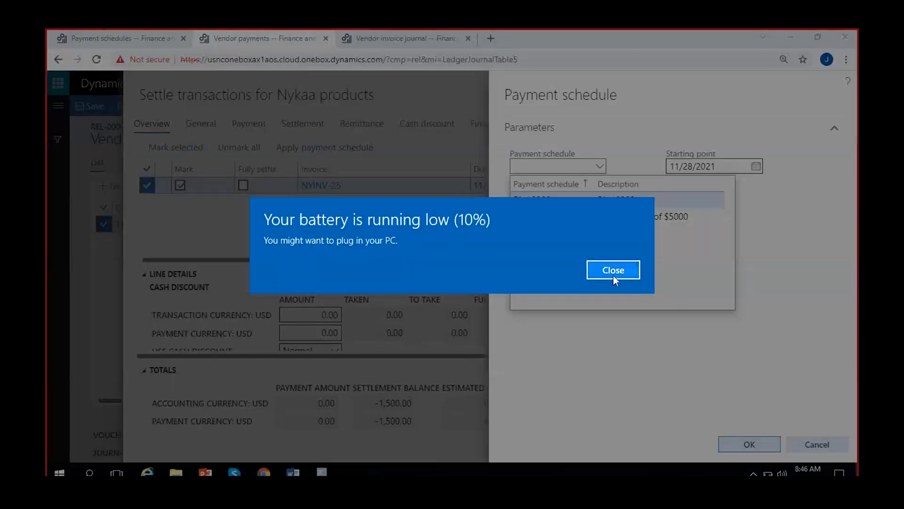
left_click(626, 276)
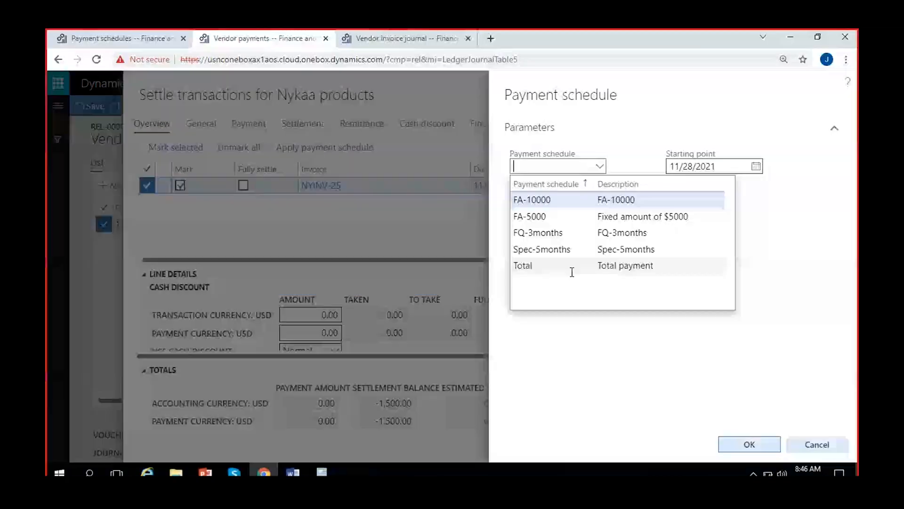
left_click(543, 249)
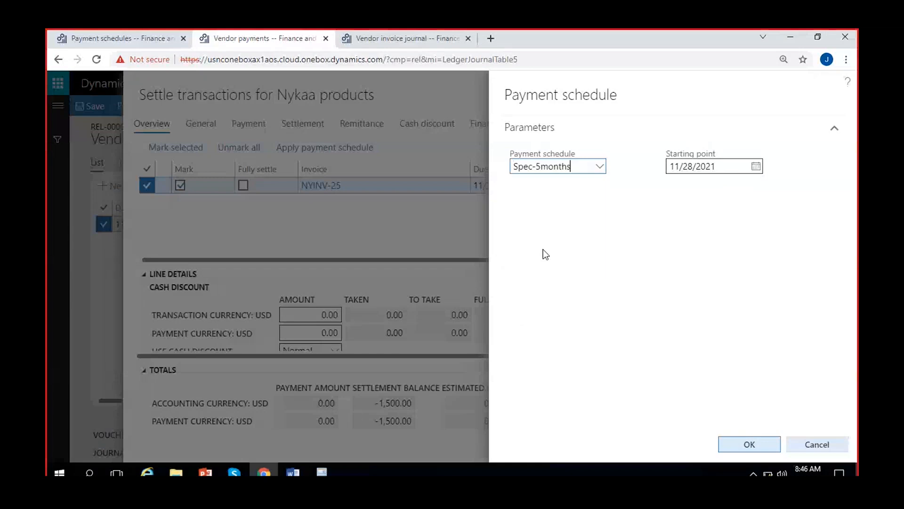
left_click(756, 166)
left_click(704, 232)
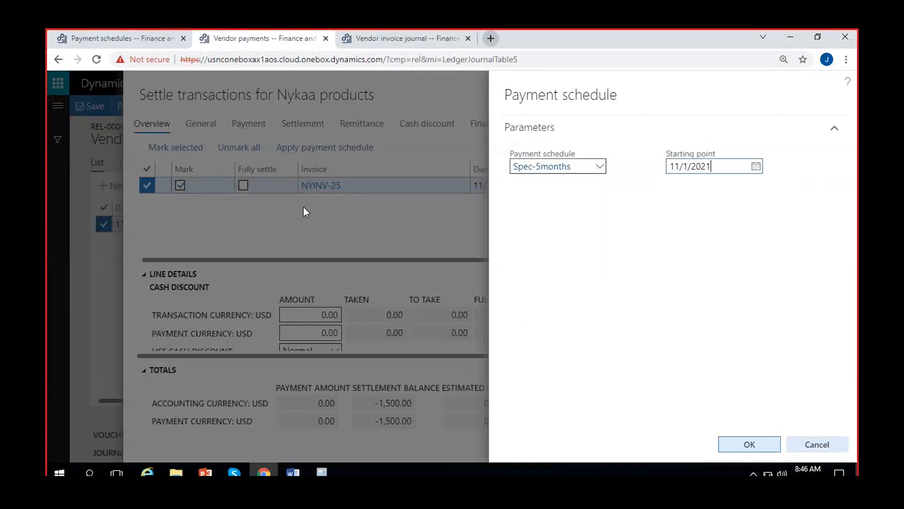
left_click(750, 445)
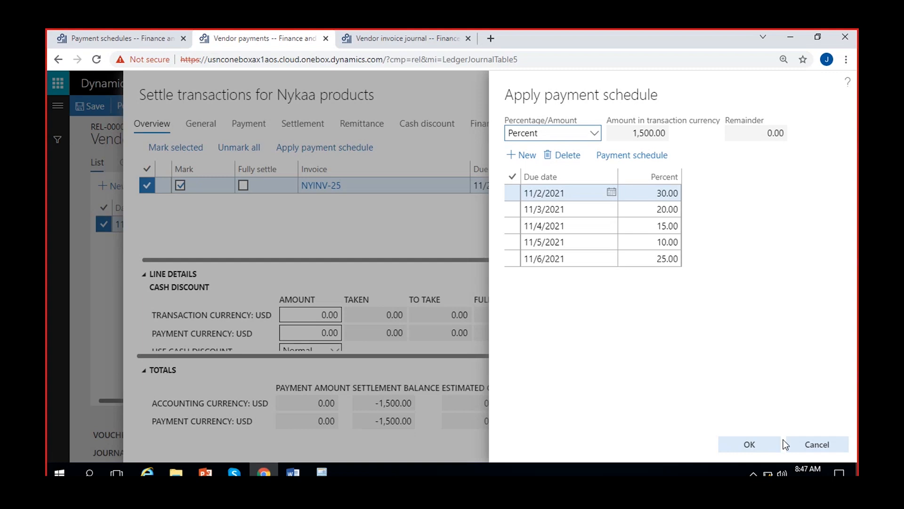
Compare the generated due dates with the general settings and payment lines of the Spec-5months schedule.
left_click(575, 197)
left_click(137, 35)
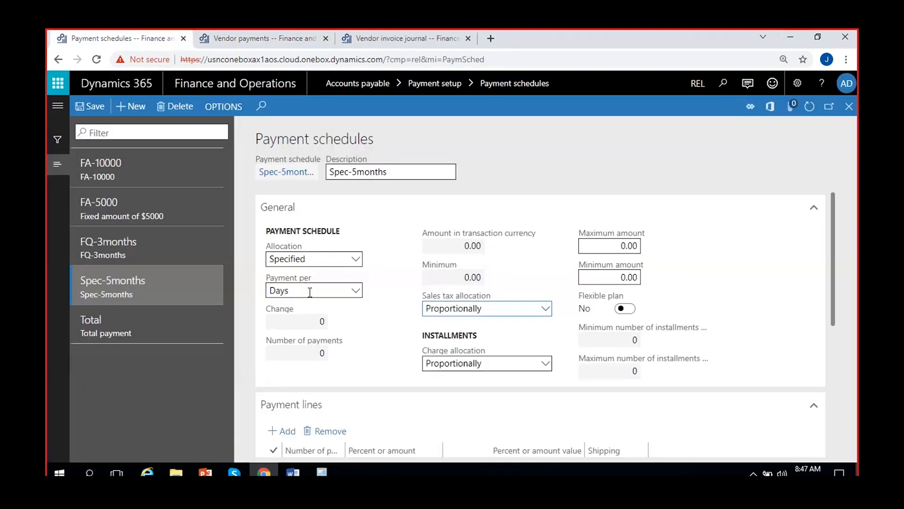
scroll(382, 312, "down", 2)
scroll(381, 312, "down", 1)
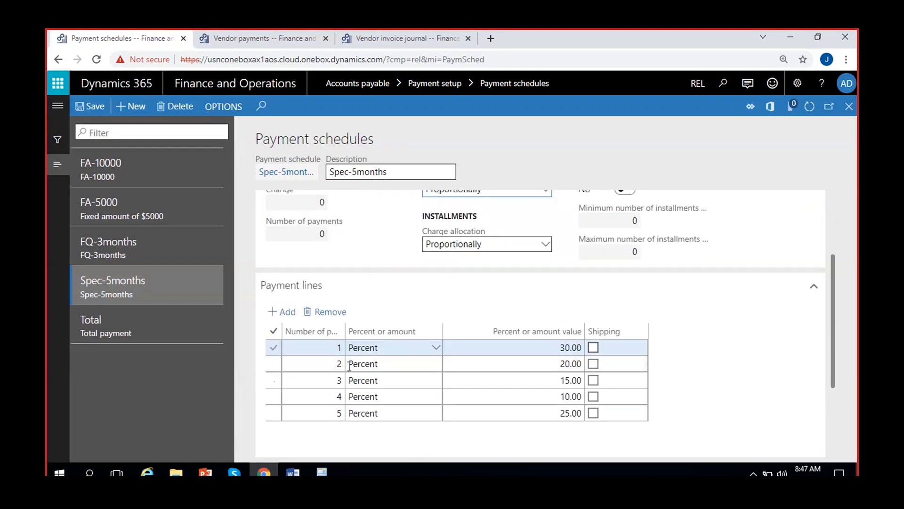
scroll(343, 306, "up", 3)
Try Months as the payment interval of Spec-5months and set it back to Days.
left_click(356, 291)
left_click(312, 325)
scroll(372, 325, "down", 3)
scroll(374, 349, "up", 3)
left_click(357, 290)
left_click(310, 306)
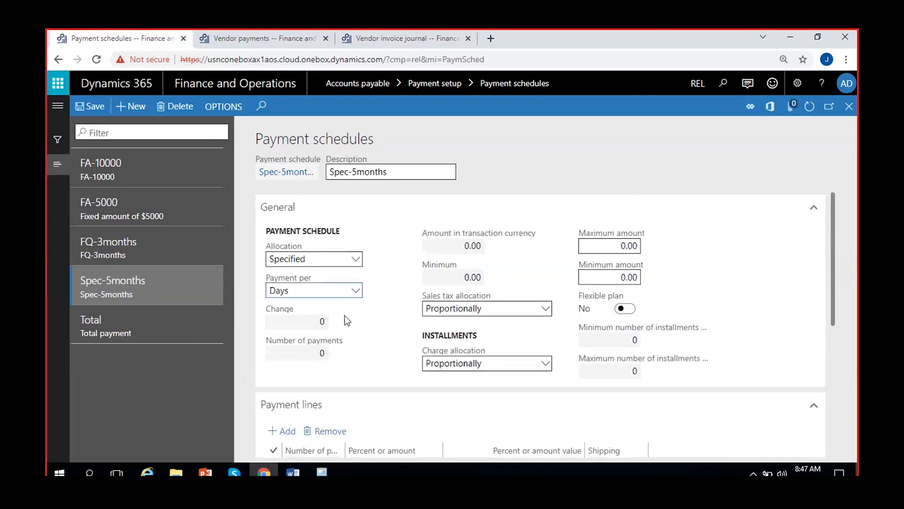
Examine the due dates of the payment lines applied to NYINV-25 and display the lines by Amount.
left_click(276, 39)
left_click(556, 210)
left_click(547, 194)
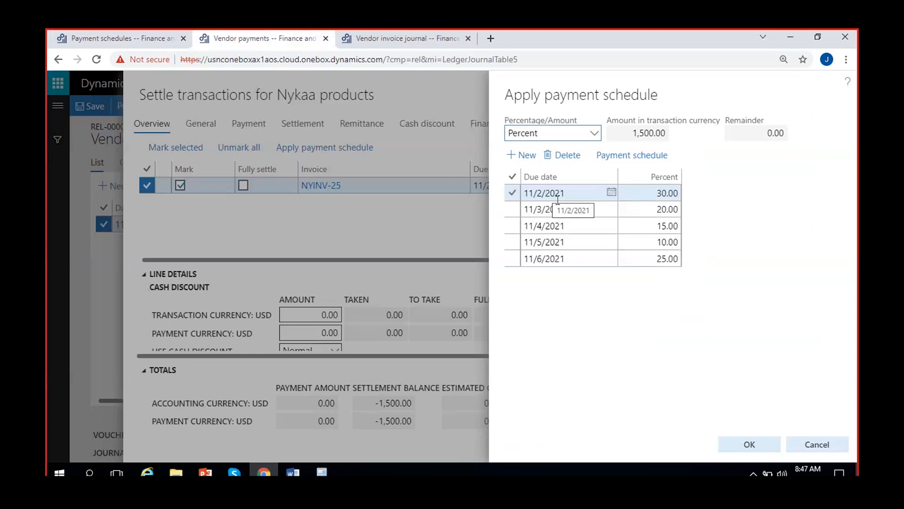
left_click(559, 242)
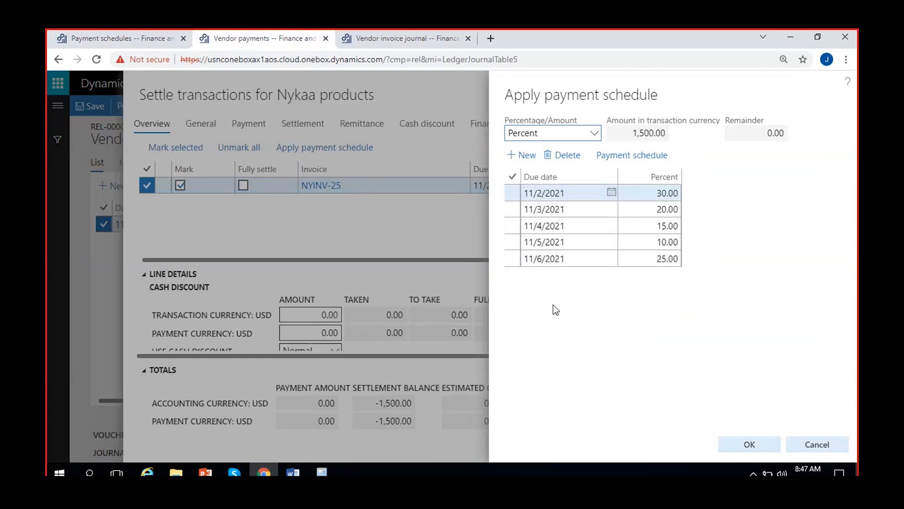
left_click(595, 135)
left_click(555, 164)
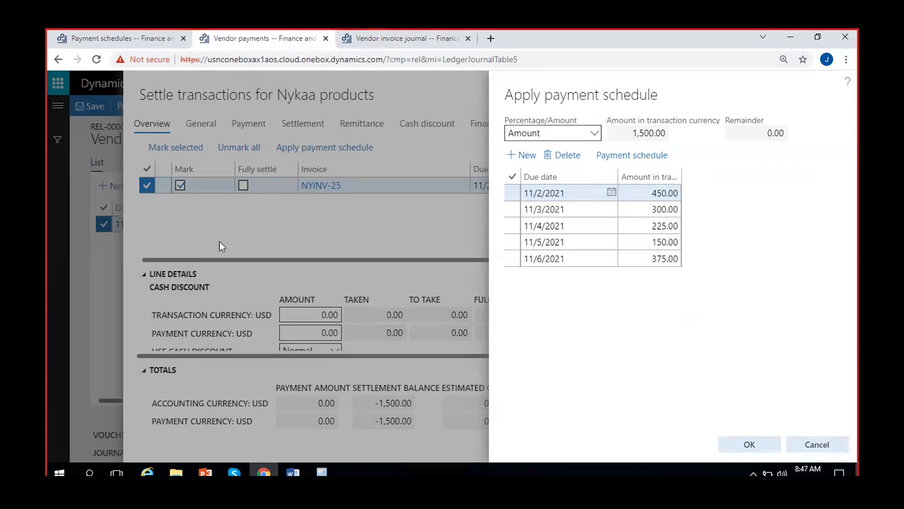
Delete all payment lines generated for invoice NYINV-25.
left_click(512, 178)
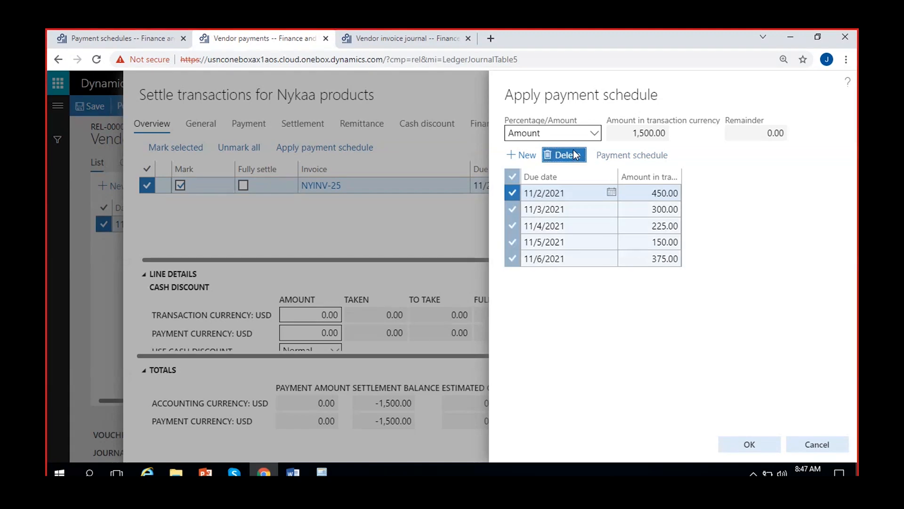
left_click(563, 155)
left_click(564, 297)
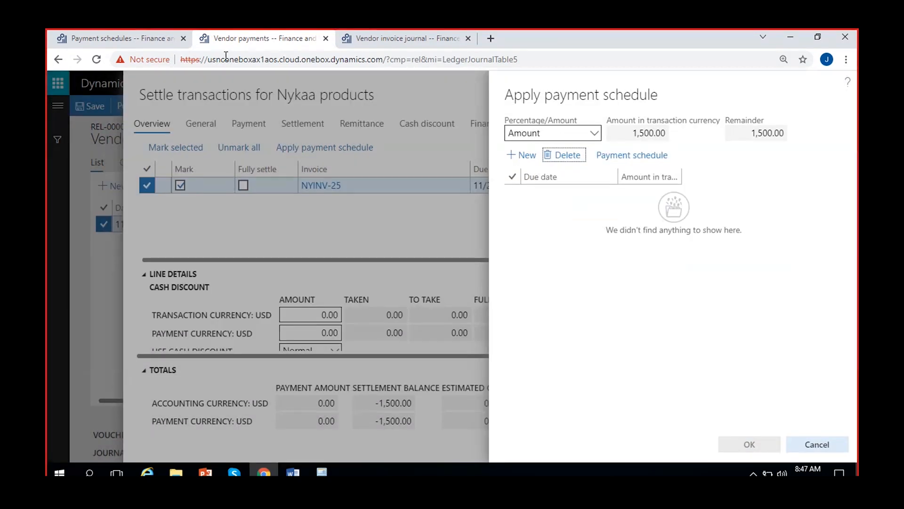
Set the payment interval of Spec-5months to Months, save the schedule and review its payment lines.
left_click(143, 33)
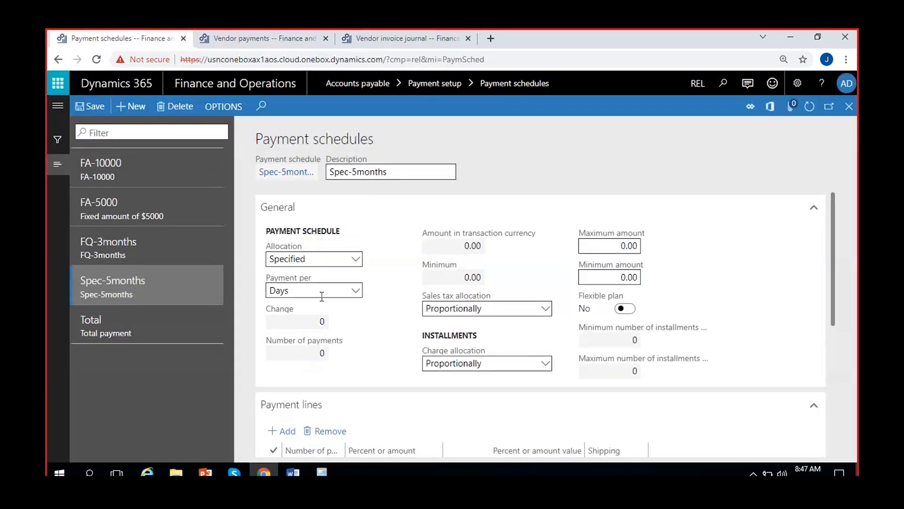
left_click(354, 290)
left_click(284, 323)
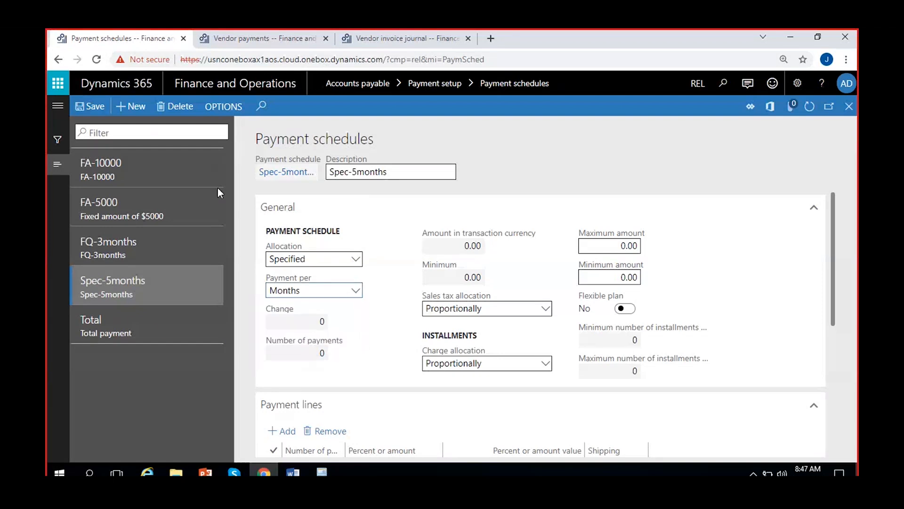
left_click(85, 111)
scroll(372, 311, "down", 3)
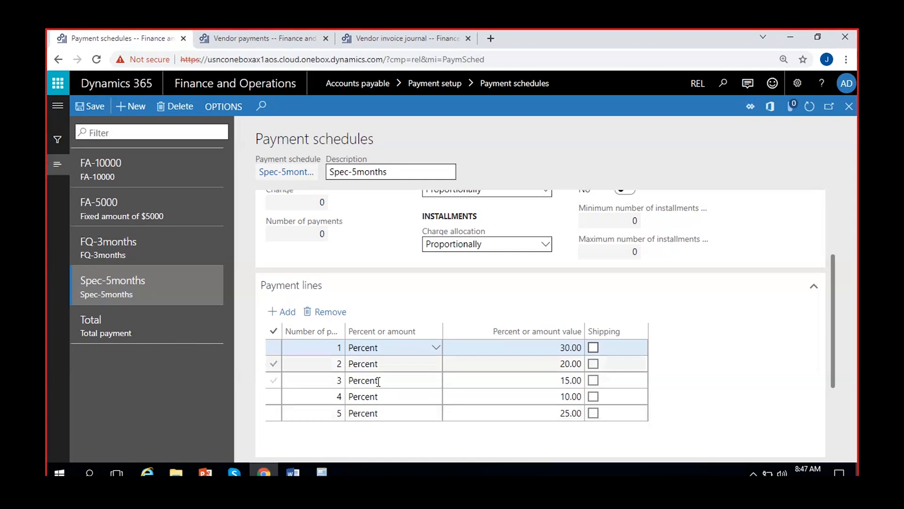
scroll(368, 410, "up", 1)
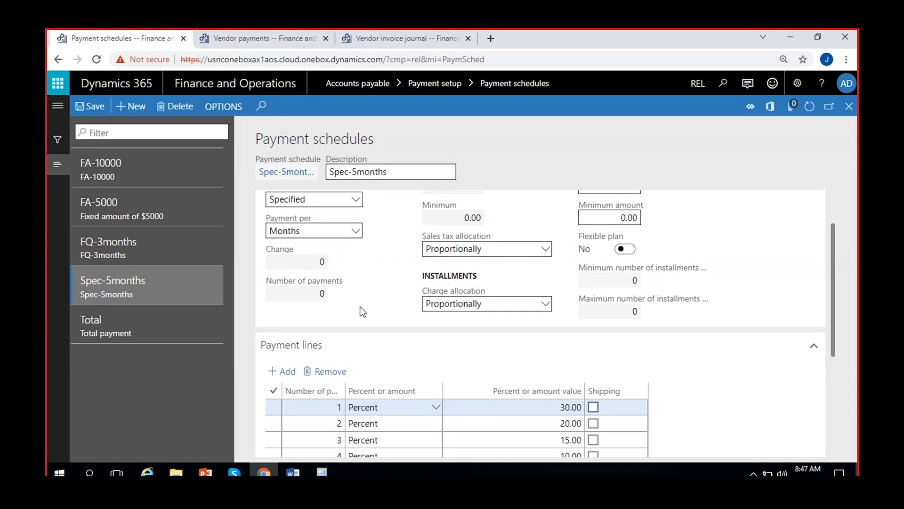
scroll(359, 309, "down", 3)
scroll(362, 274, "up", 2)
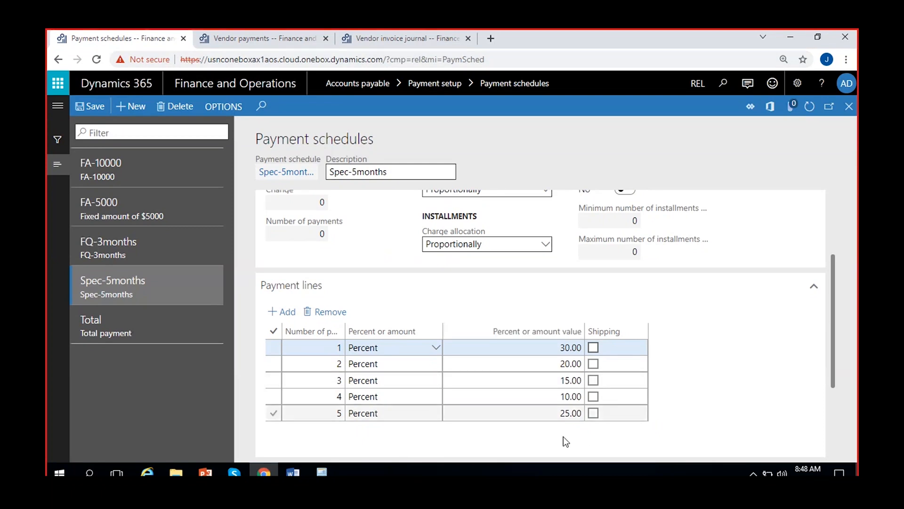
Reapply the Spec-5months payment schedule to invoice NYINV-25 with starting point 11/1/2021.
left_click(248, 35)
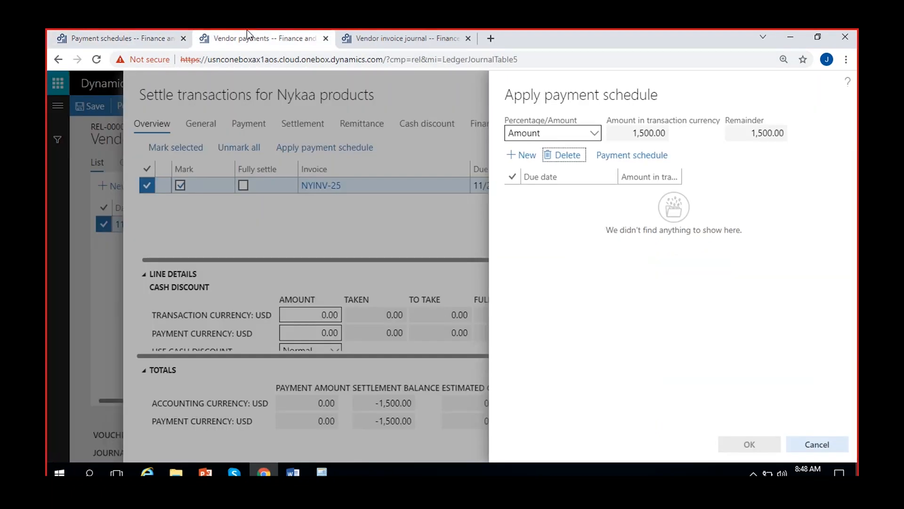
left_click(646, 158)
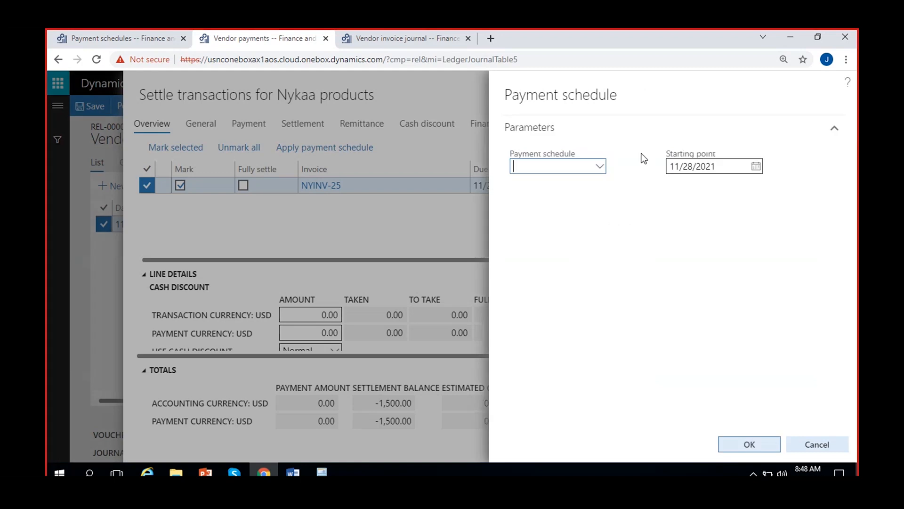
left_click(598, 168)
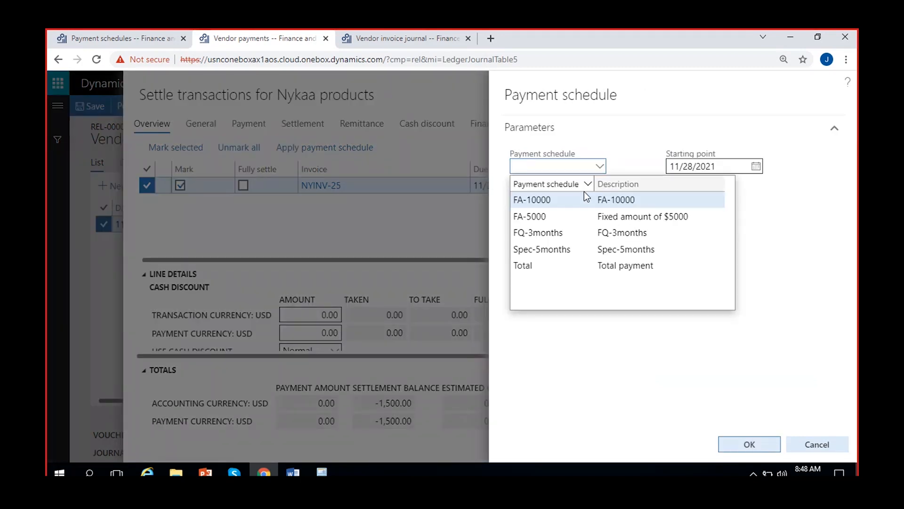
left_click(550, 233)
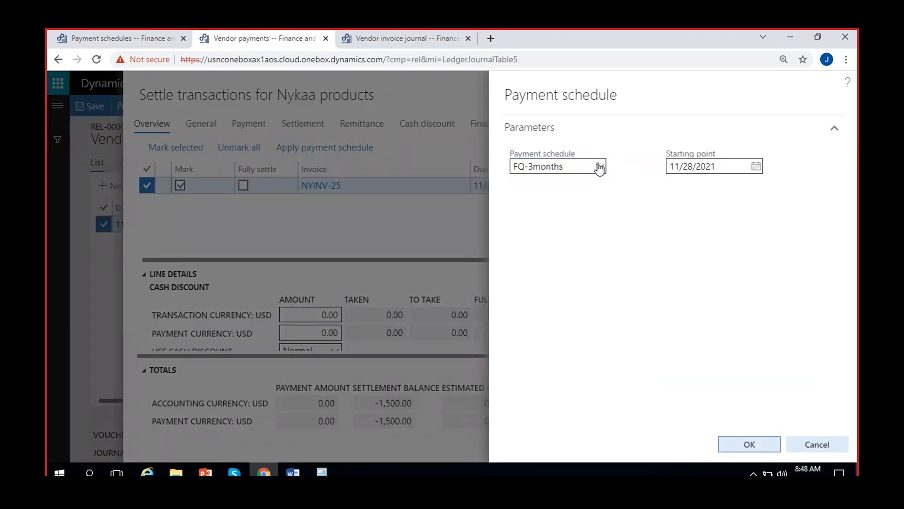
left_click(600, 167)
left_click(559, 249)
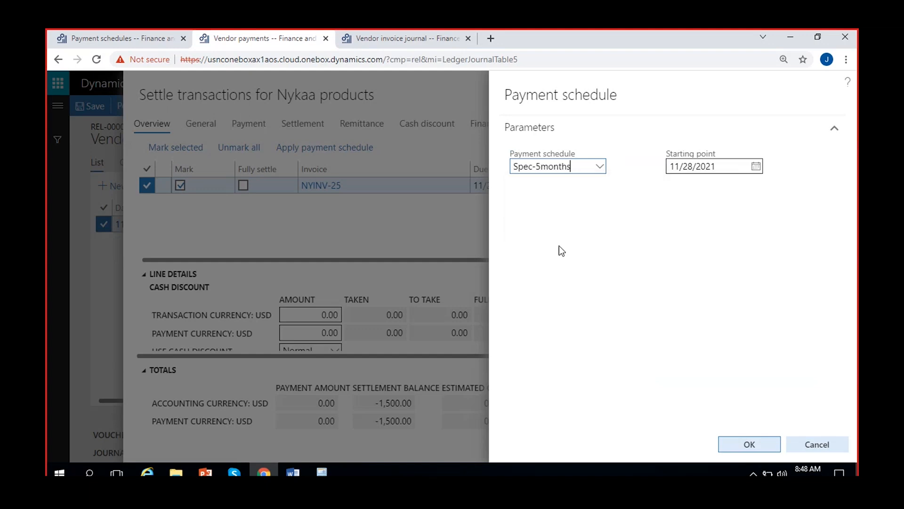
left_click(763, 166)
left_click(758, 167)
left_click(702, 232)
left_click(750, 445)
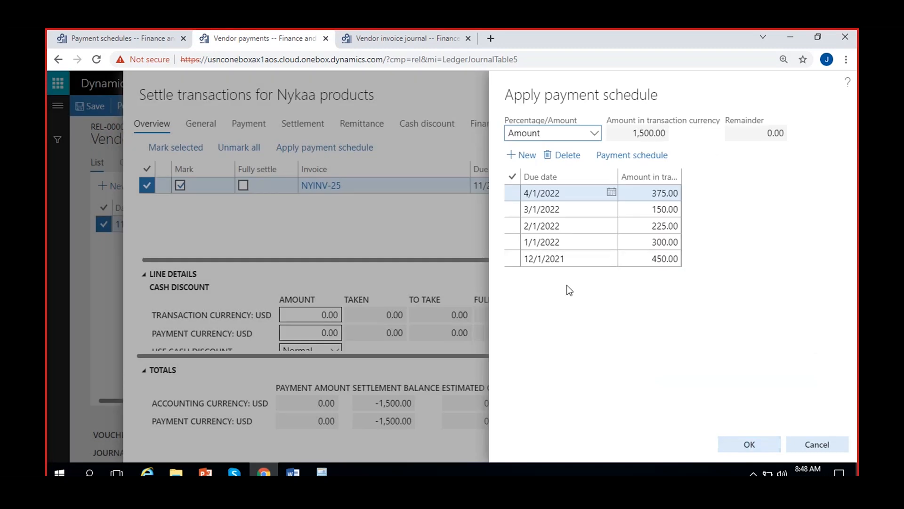
Examine the due dates and amounts of the generated payment lines, starting with the 12/1/2021 line.
left_click(571, 259)
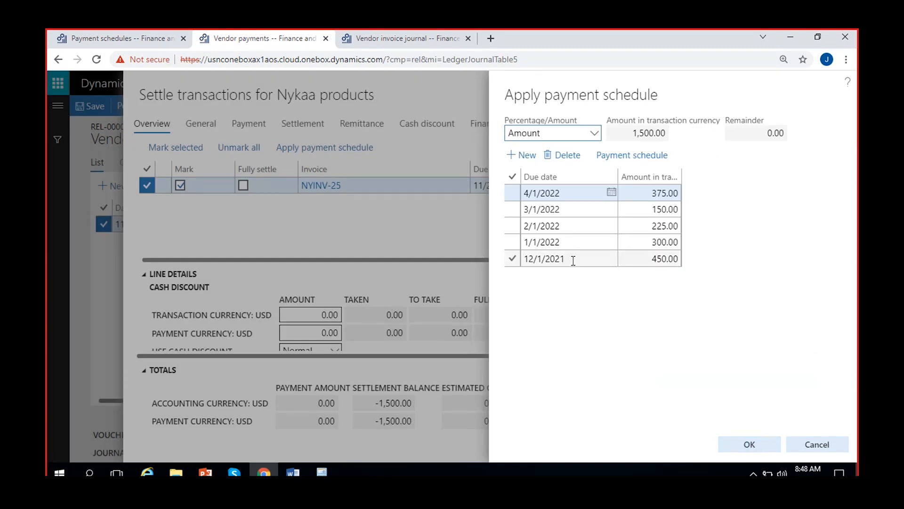
left_click(648, 257)
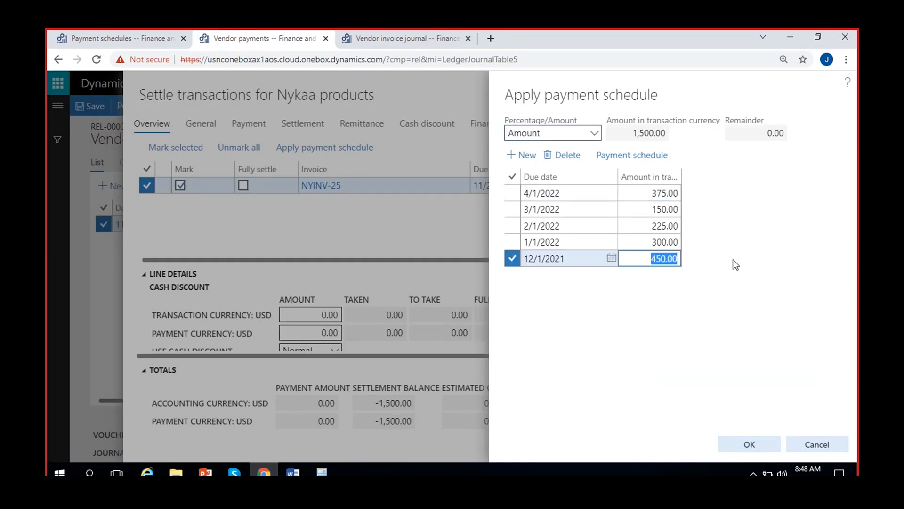
left_click(583, 242)
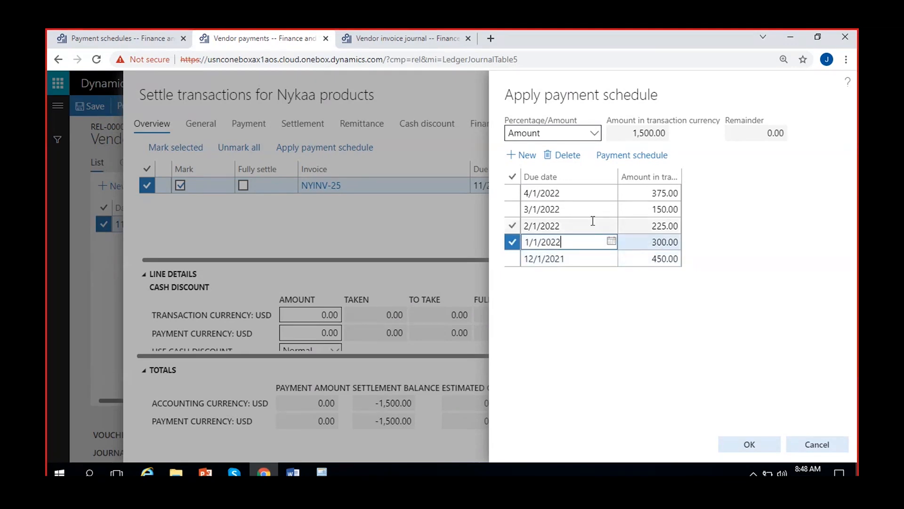
left_click(579, 225)
Display the generated payment lines by Percent and check the percentage of each line.
left_click(592, 133)
left_click(560, 144)
left_click(647, 260)
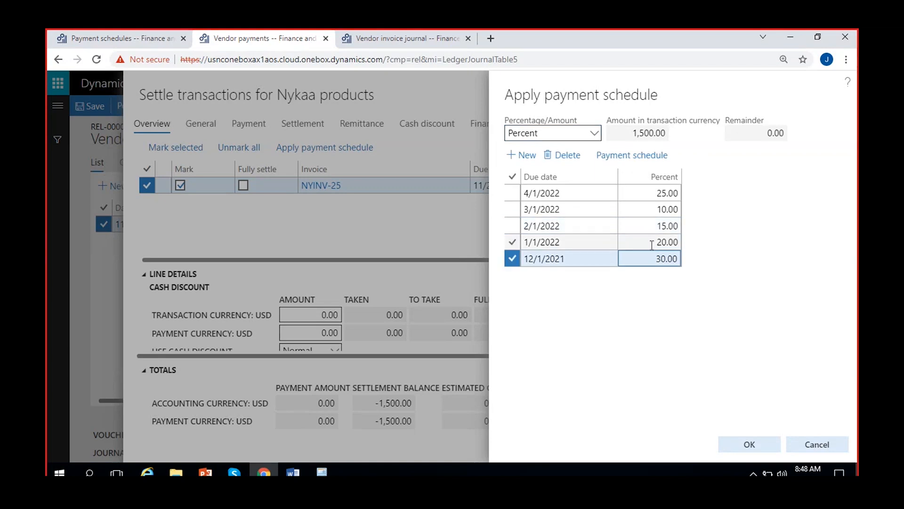
left_click(649, 242)
left_click(650, 225)
left_click(652, 209)
left_click(652, 194)
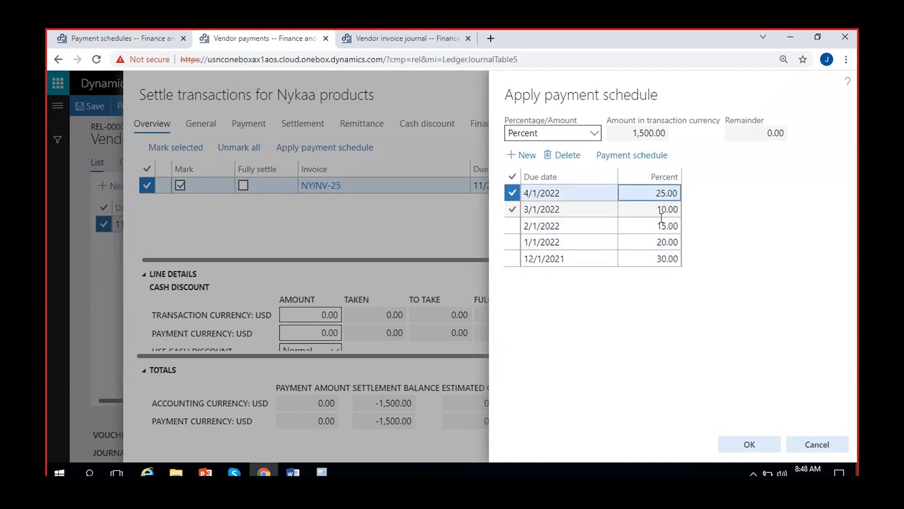
Compare the payment lines of Spec-5months with the 12/1/2021 and 4/1/2022 lines generated for the invoice.
left_click(106, 36)
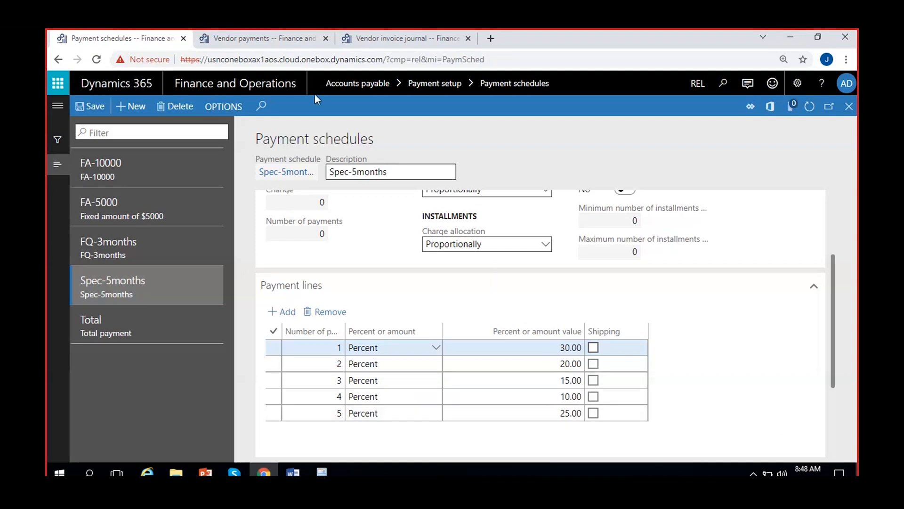
left_click(263, 45)
left_click(571, 259)
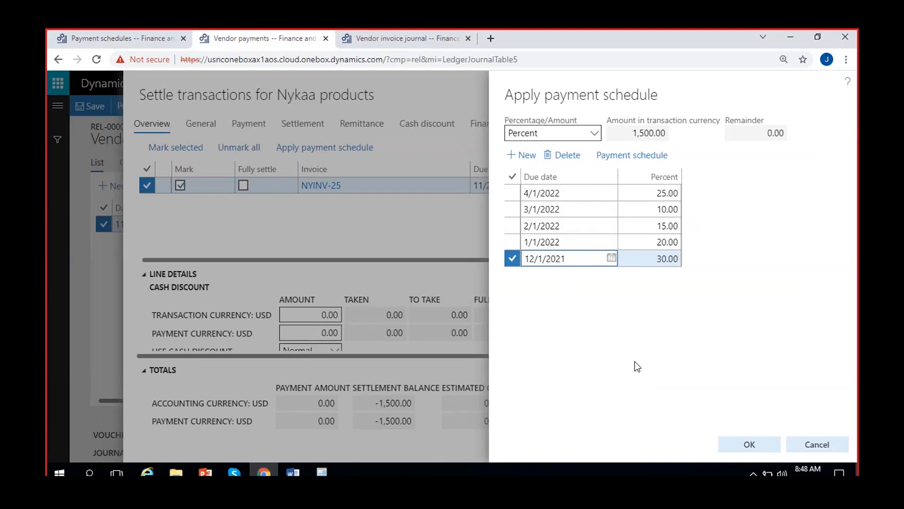
left_click(513, 193)
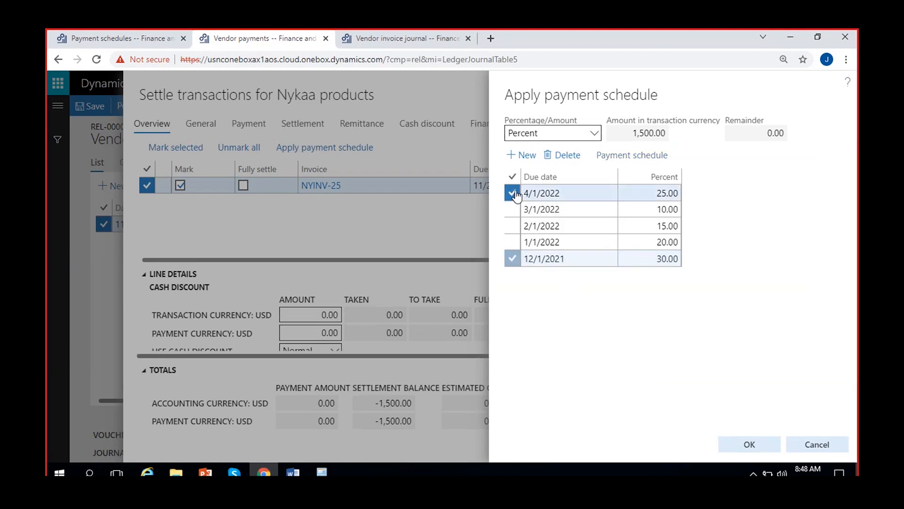
left_click(513, 259)
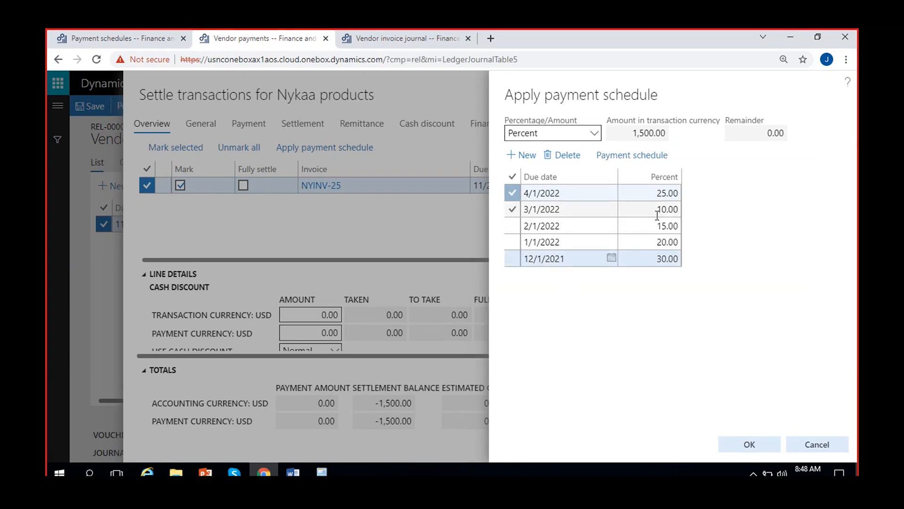
Delete the 4/1/2022 payment line from the schedule generated for invoice NYINV-25.
left_click(517, 193)
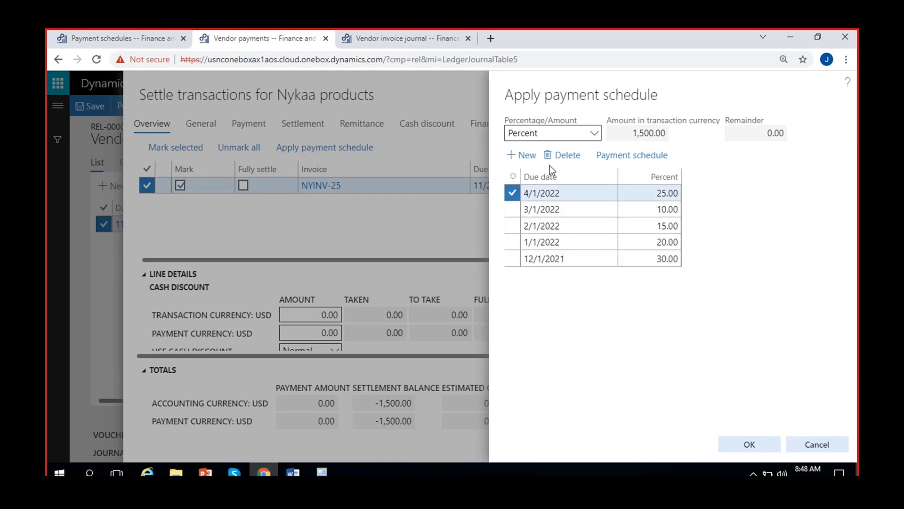
left_click(562, 156)
left_click(562, 299)
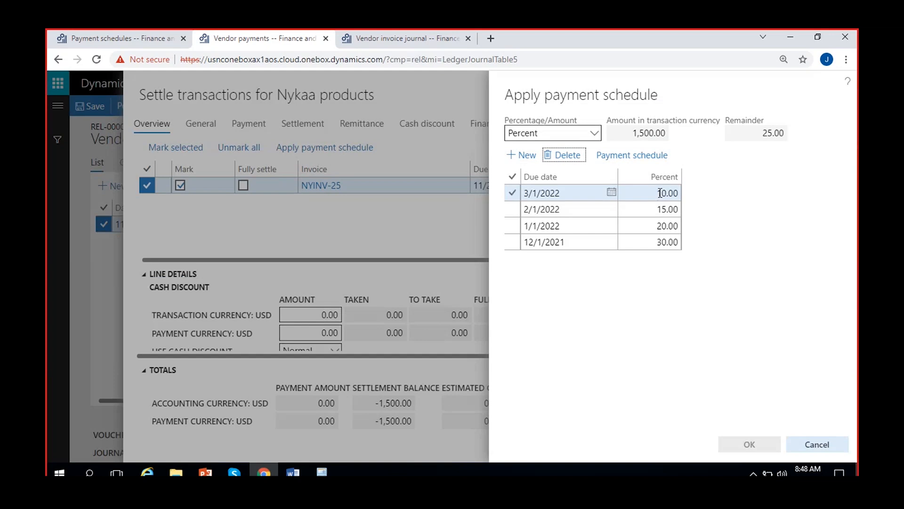
Set the 3/1/2022 line's percentage to 35 and check the remainder with the lines displayed by Amount.
left_click(660, 193)
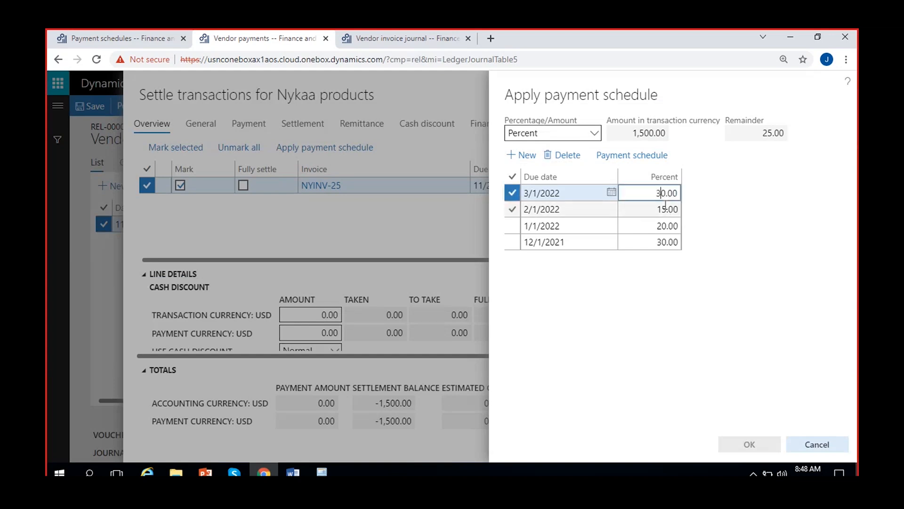
key("BackSpace")
left_click(594, 134)
left_click(549, 168)
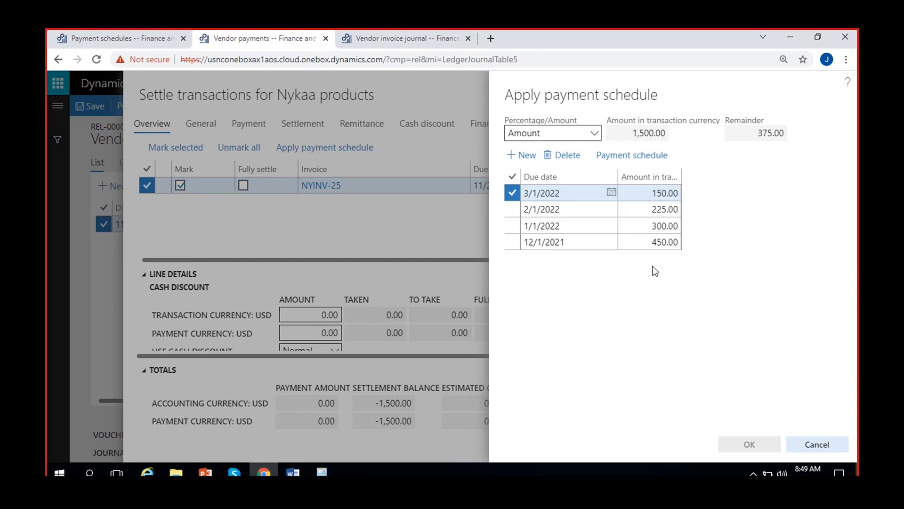
left_click_drag(757, 129, 817, 140)
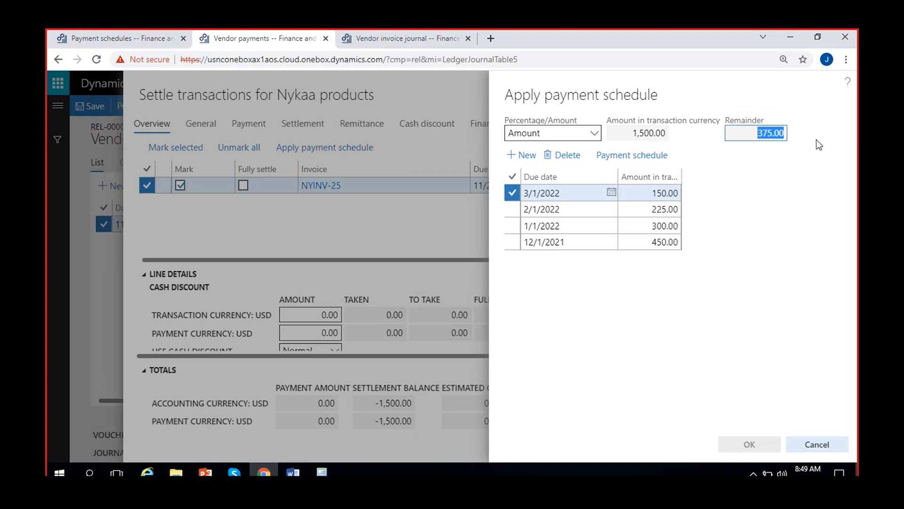
left_click(755, 216)
Display the payment lines by Percent and again by Amount, checking the 3/1/2022 line and the remainder.
left_click(601, 137)
left_click(549, 150)
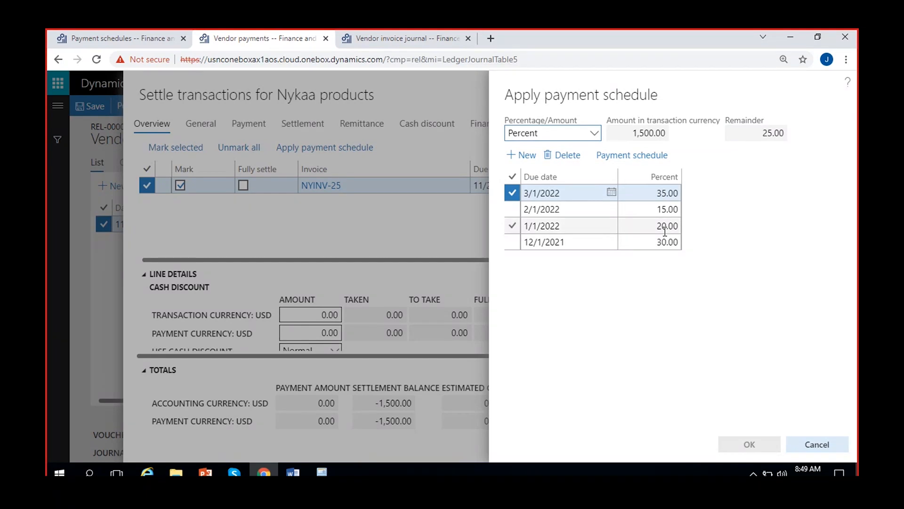
left_click(662, 209)
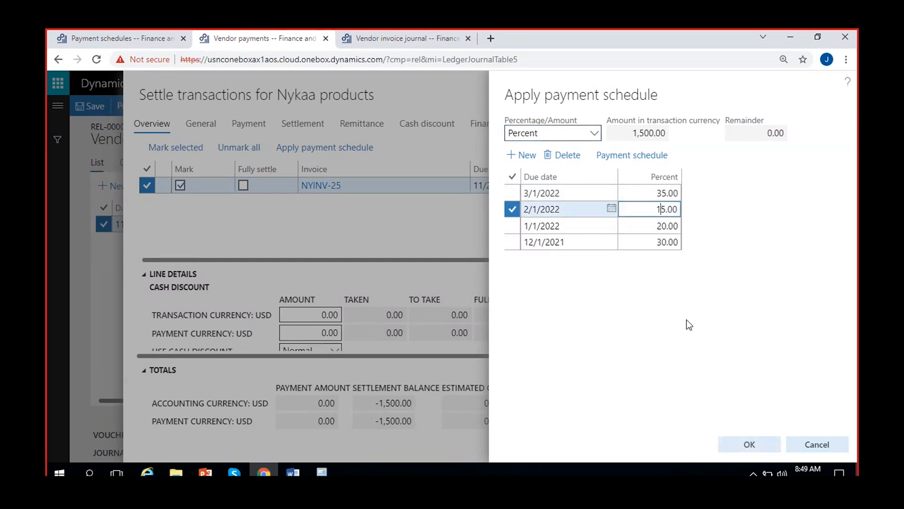
left_click(676, 192)
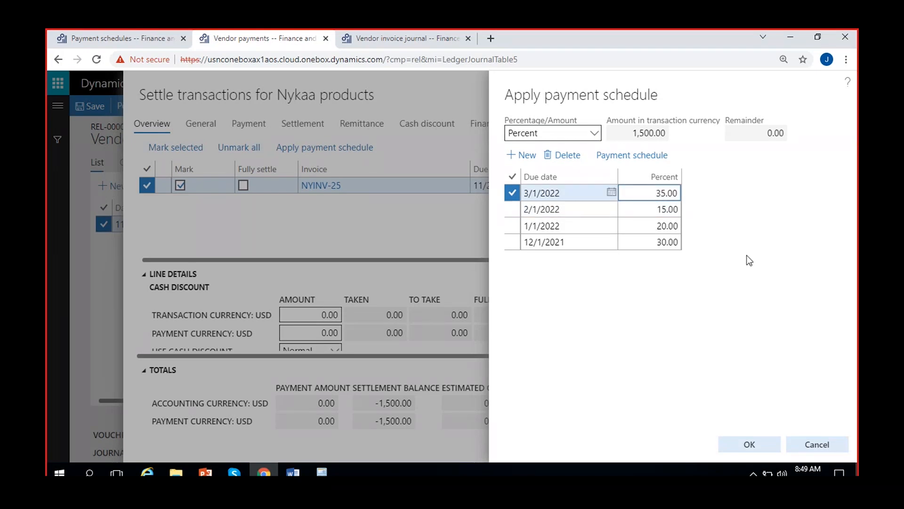
left_click(593, 135)
left_click(553, 163)
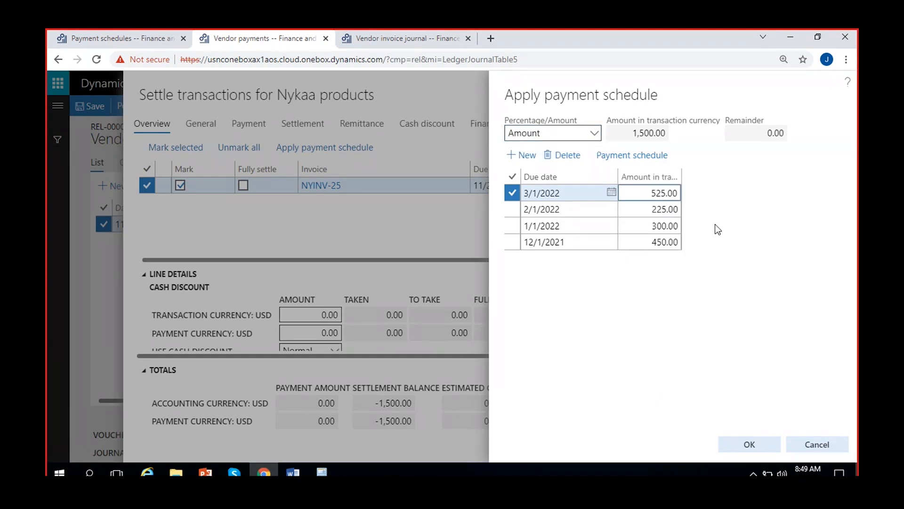
left_click(750, 138)
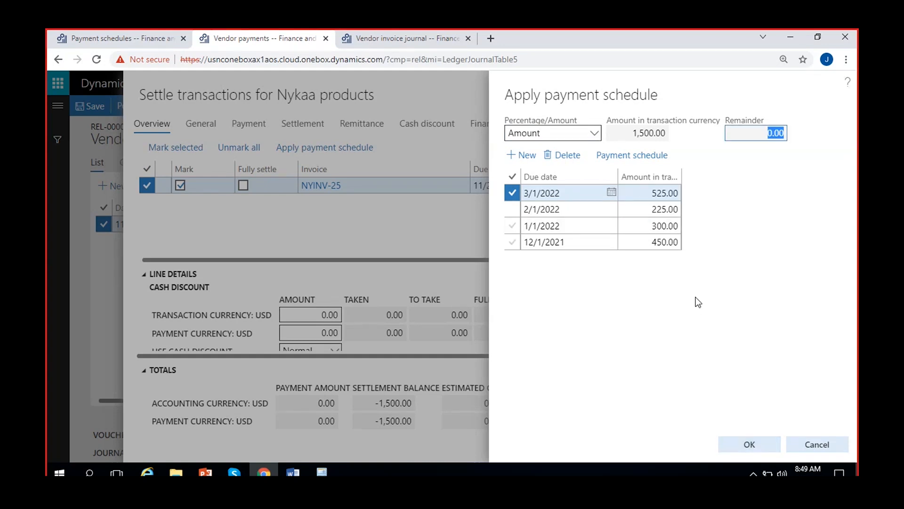
Display the payment lines by Percent and try to reduce the 3/1/2022 line to 25 percent.
left_click(589, 135)
left_click(568, 150)
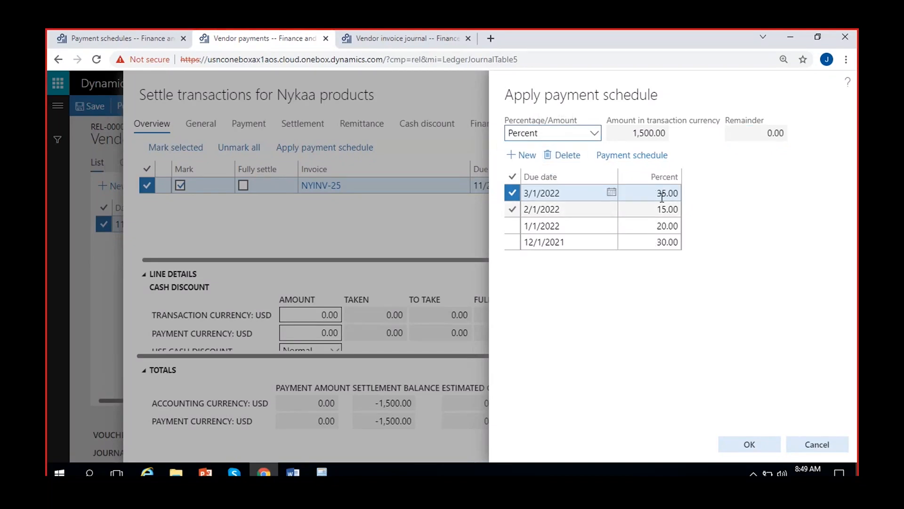
left_click(661, 193)
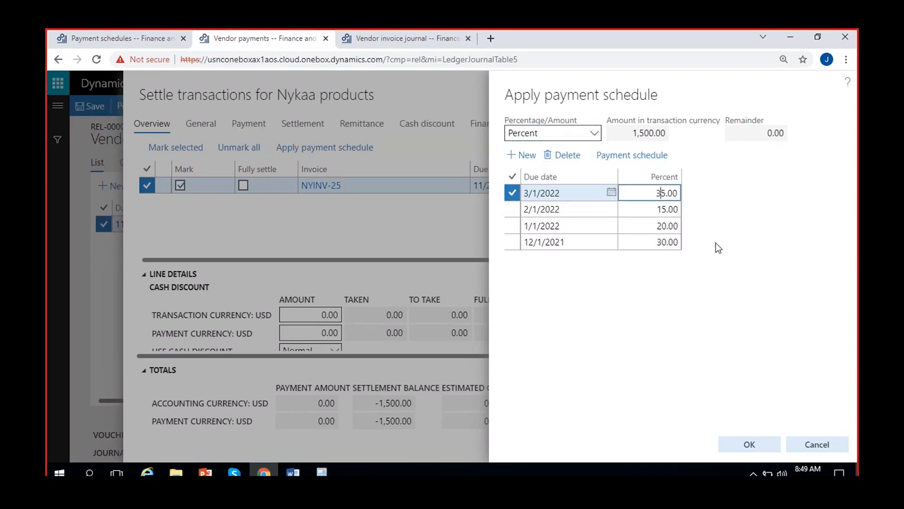
key("BackSpace")
type("2")
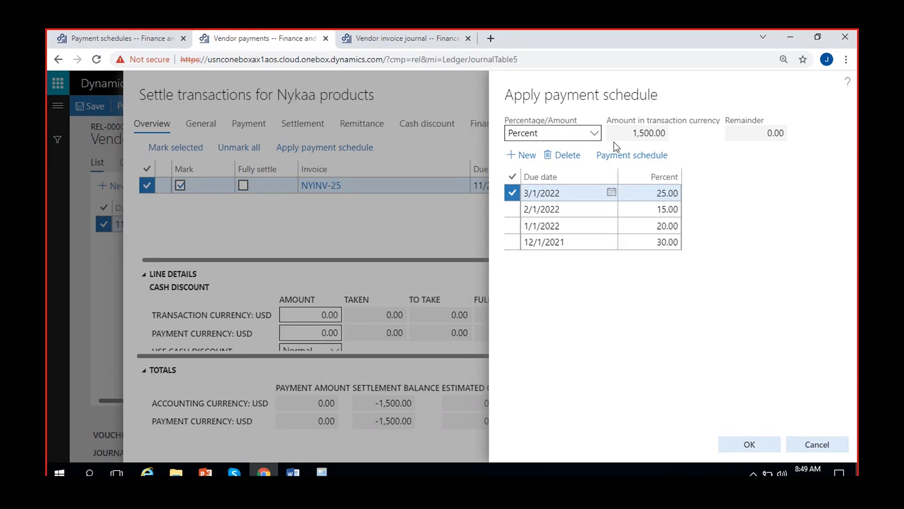
Display the payment lines by Amount and check the 3/1/2022 line's amount and the remainder.
left_click(591, 139)
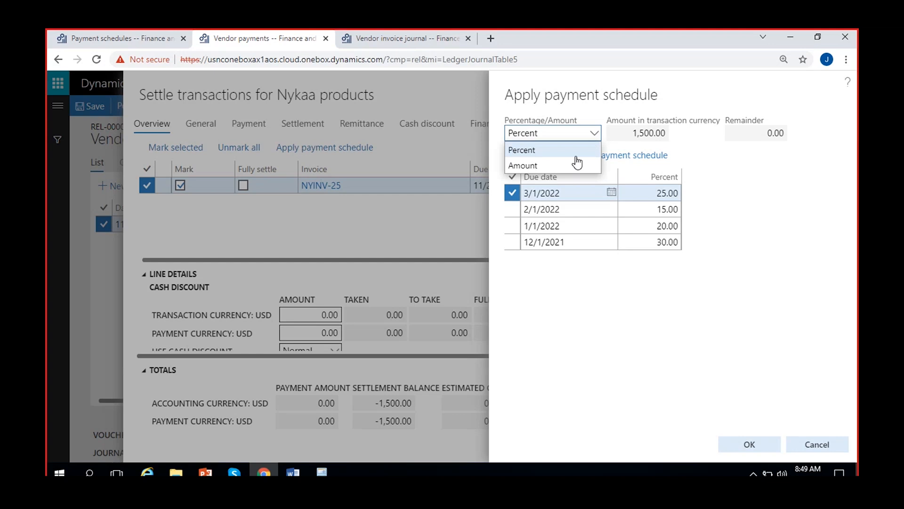
left_click(577, 165)
left_click(576, 135)
left_click(575, 144)
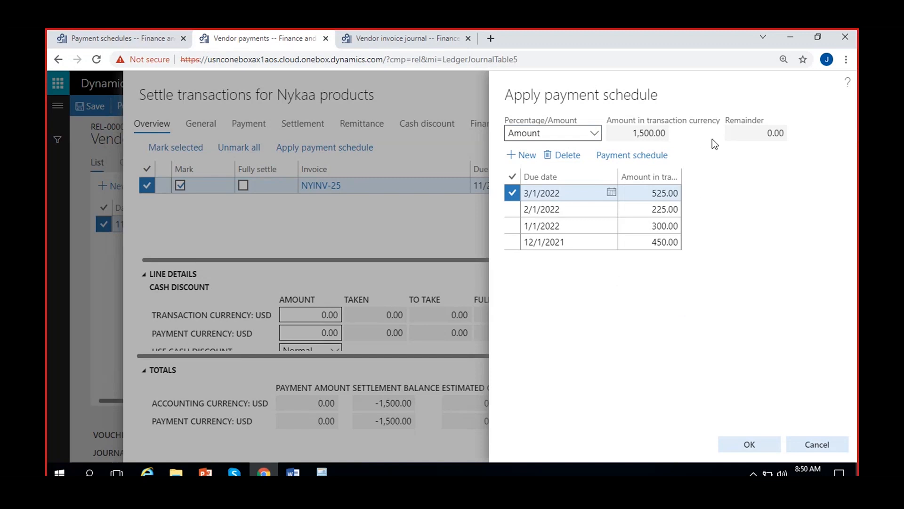
left_click(586, 210)
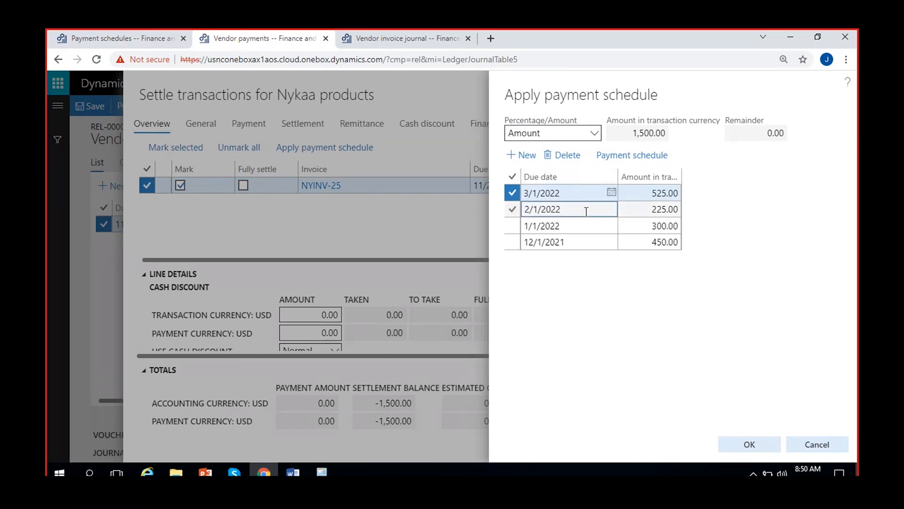
left_click(596, 135)
left_click(528, 166)
left_click(516, 156)
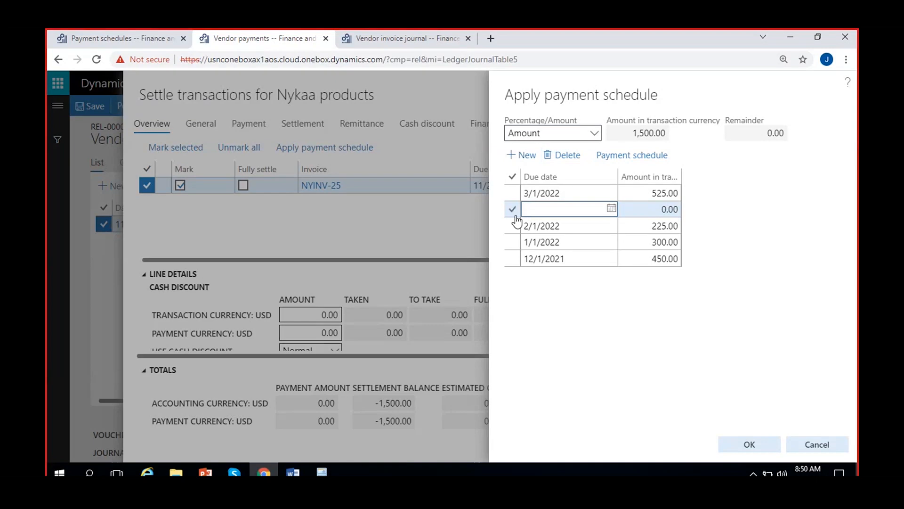
left_click(565, 155)
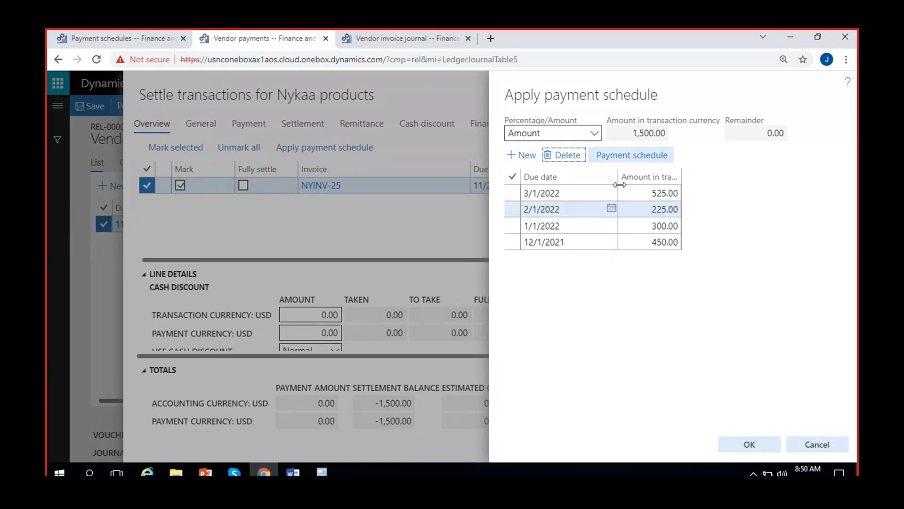
Display the payment lines by Percent again and set the 3/1/2022 line's percentage to 25.
left_click(662, 193)
left_click(595, 133)
left_click(533, 148)
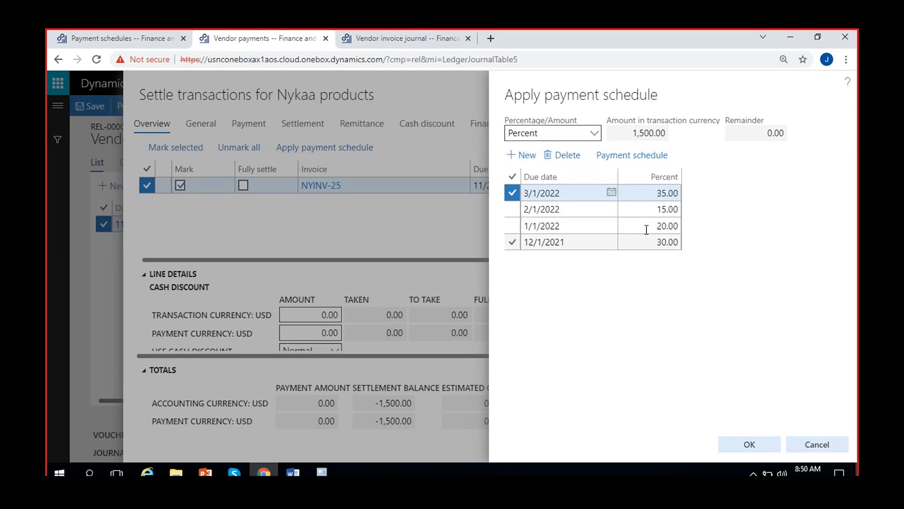
left_click(664, 194)
key("BackSpace")
type("2")
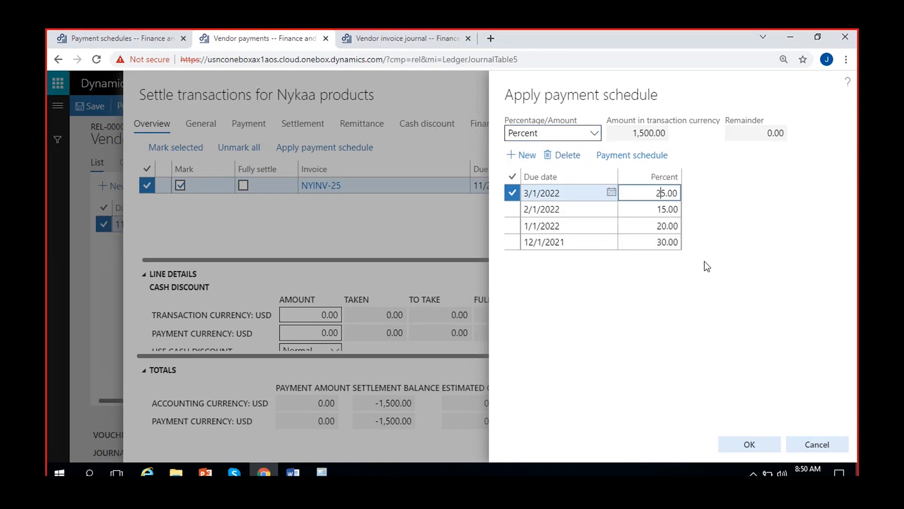
left_click(588, 304)
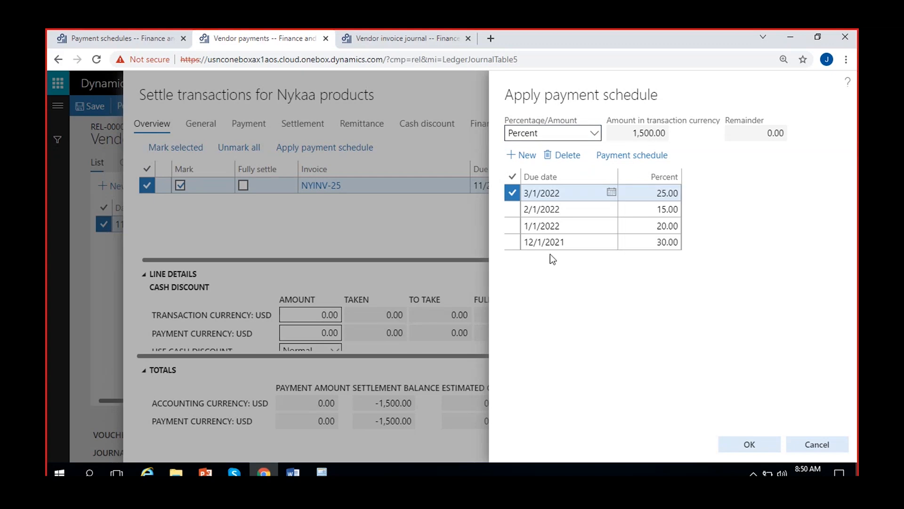
Compare the remainder of the payment lines in the Amount and Percent displays, ending with Percent.
left_click(595, 133)
left_click(553, 162)
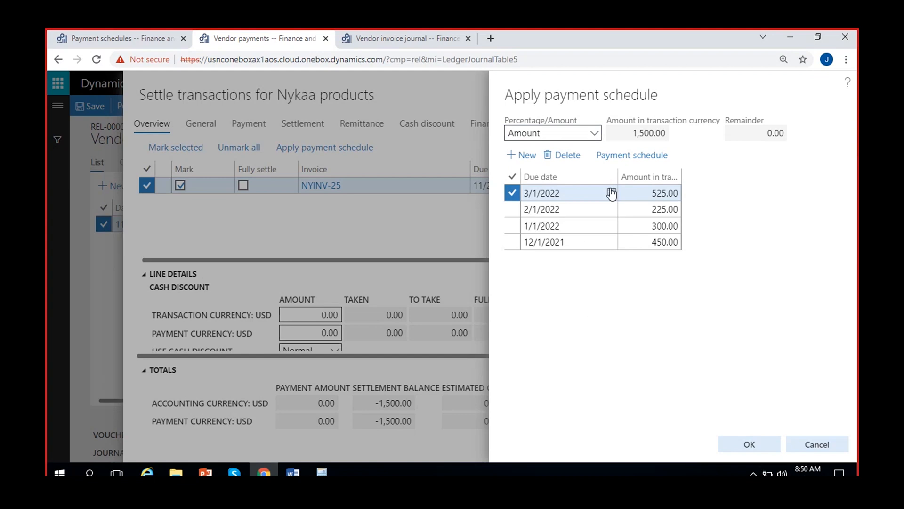
left_click(595, 134)
left_click(549, 150)
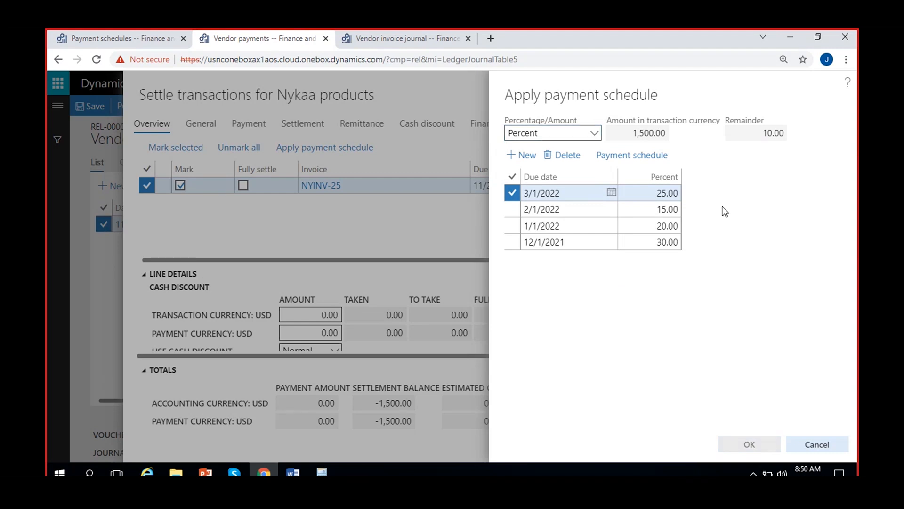
left_click(595, 133)
left_click(552, 165)
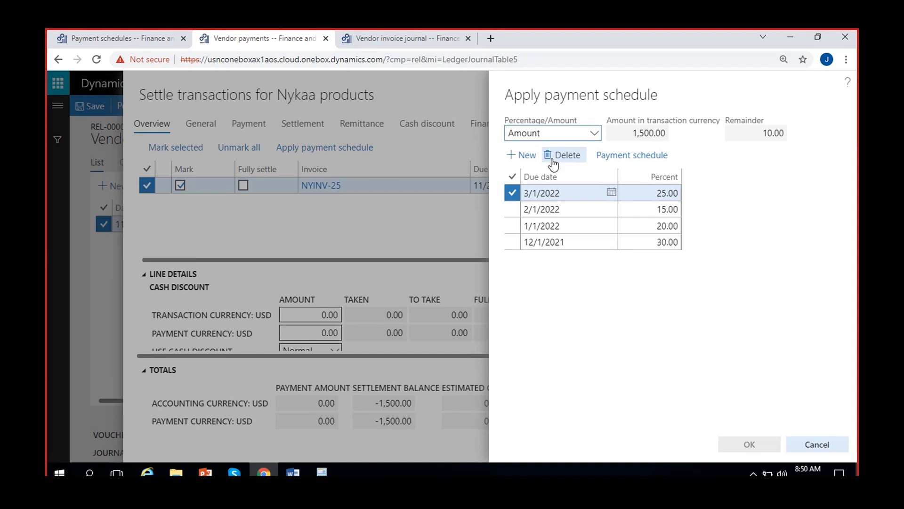
left_click(731, 134)
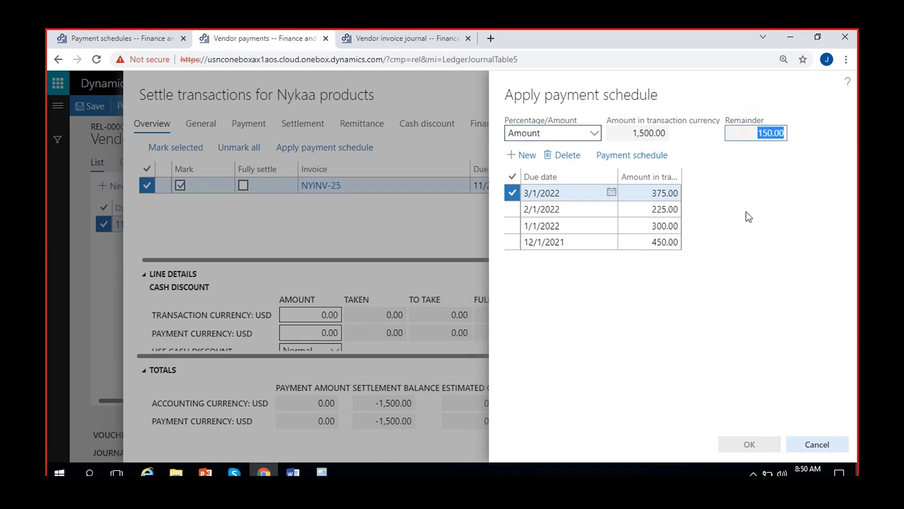
left_click(594, 133)
left_click(528, 148)
left_click(762, 132)
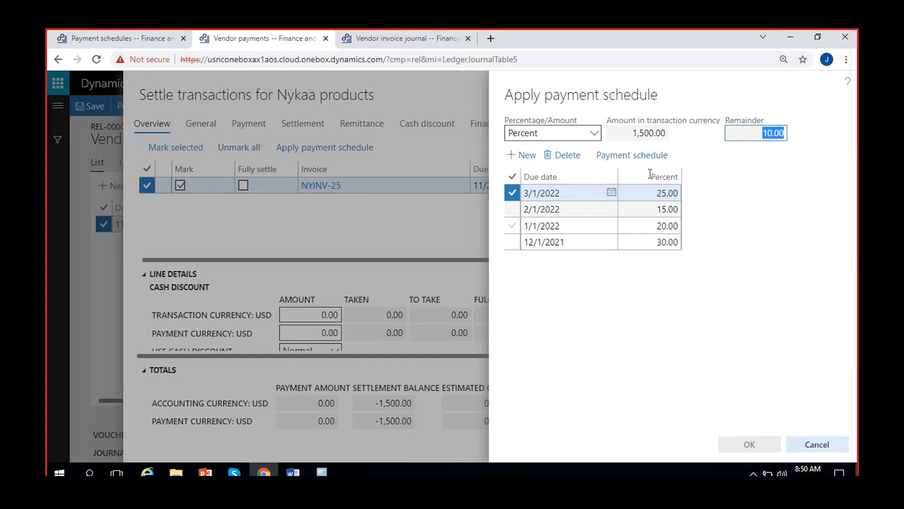
left_click(756, 139)
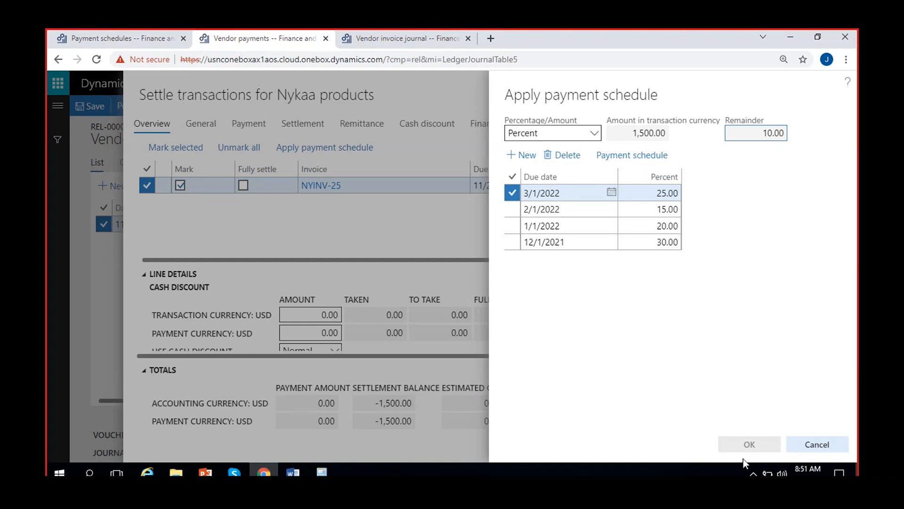
Add a payment line with due date 4/1/2022 and 10 percent.
left_click(523, 156)
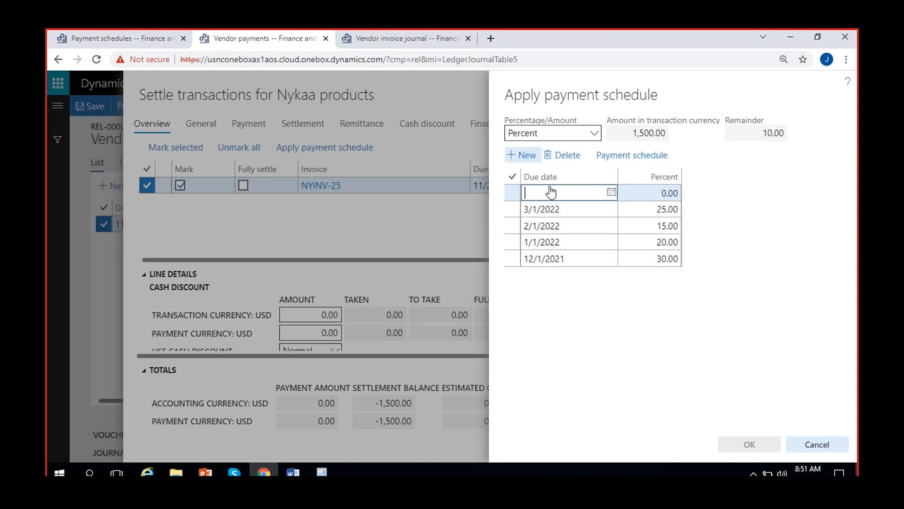
left_click(612, 192)
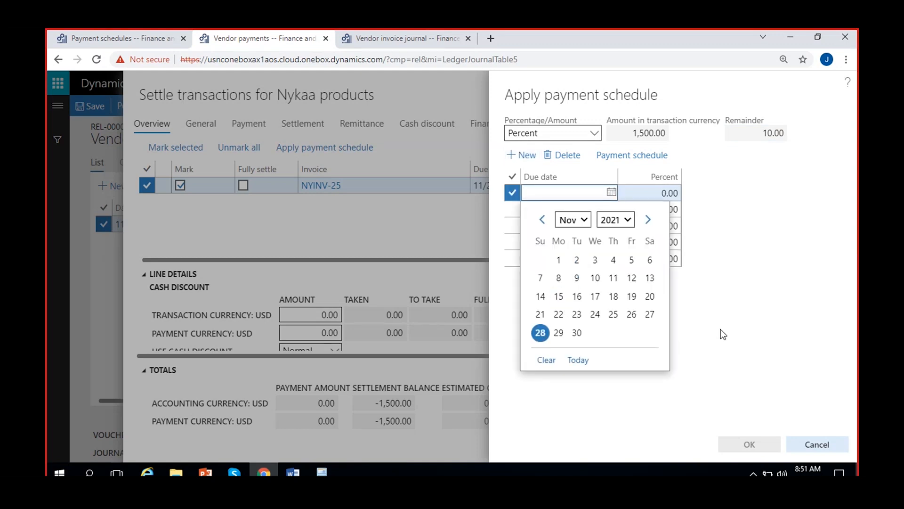
left_click(648, 219)
left_click(648, 220)
left_click(648, 220)
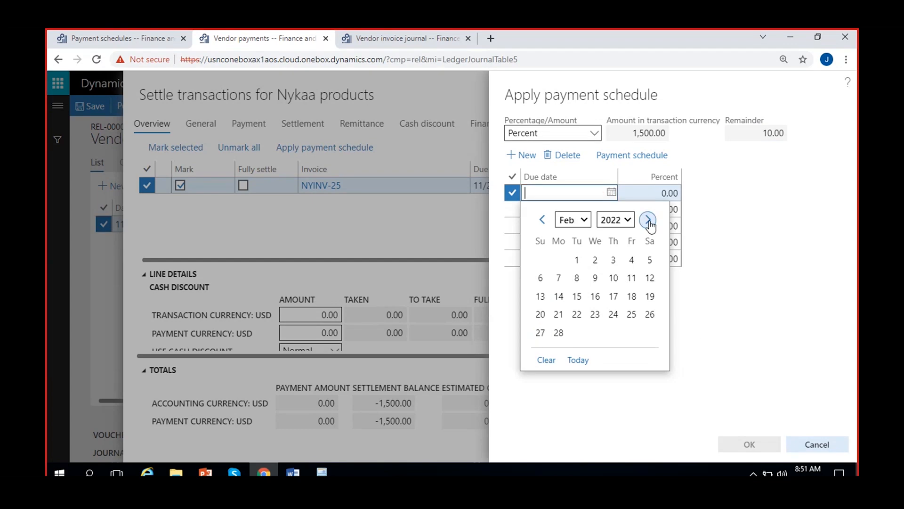
left_click(648, 220)
left_click(648, 219)
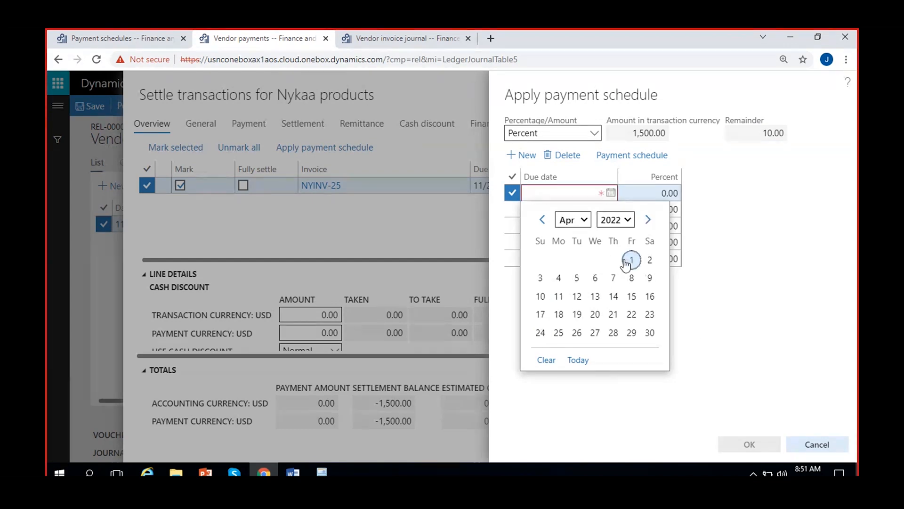
left_click(632, 260)
left_click(656, 192)
type("1")
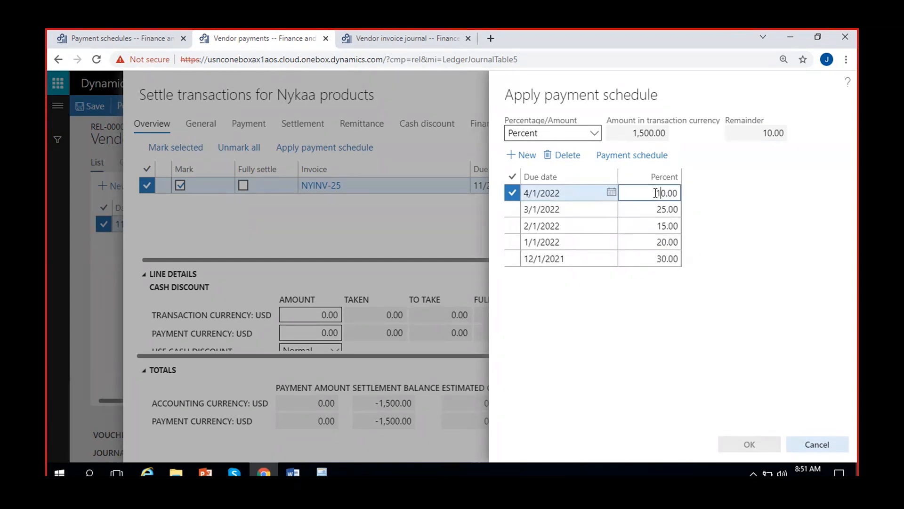
left_click(660, 344)
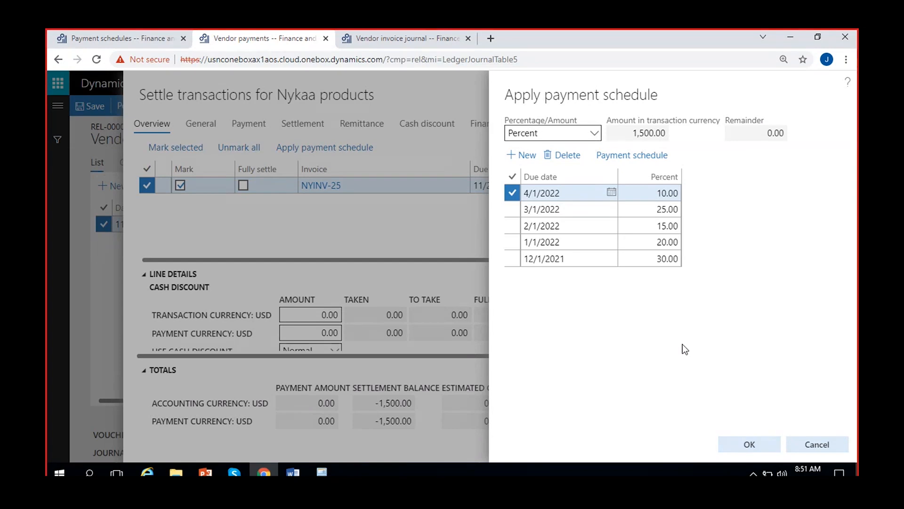
Change the due date of the 2/1/2022 payment line to 2/2/2022.
left_click(567, 224)
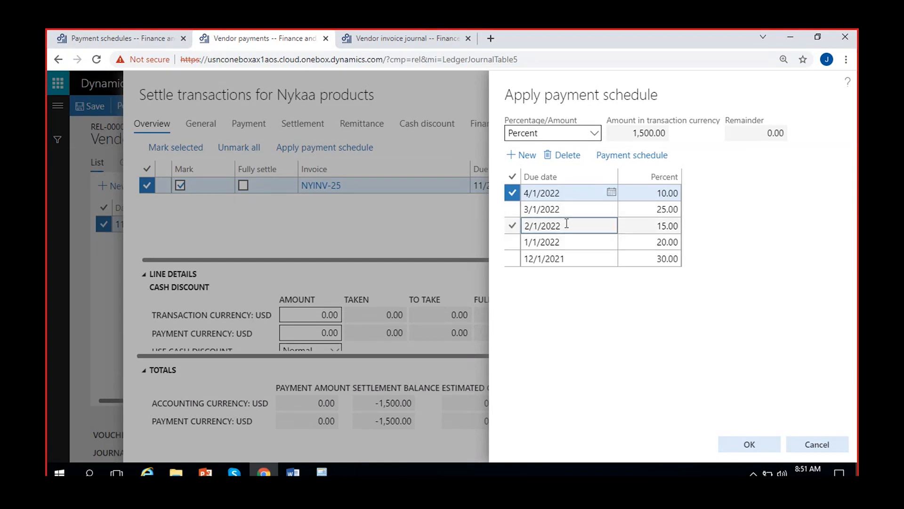
left_click(611, 225)
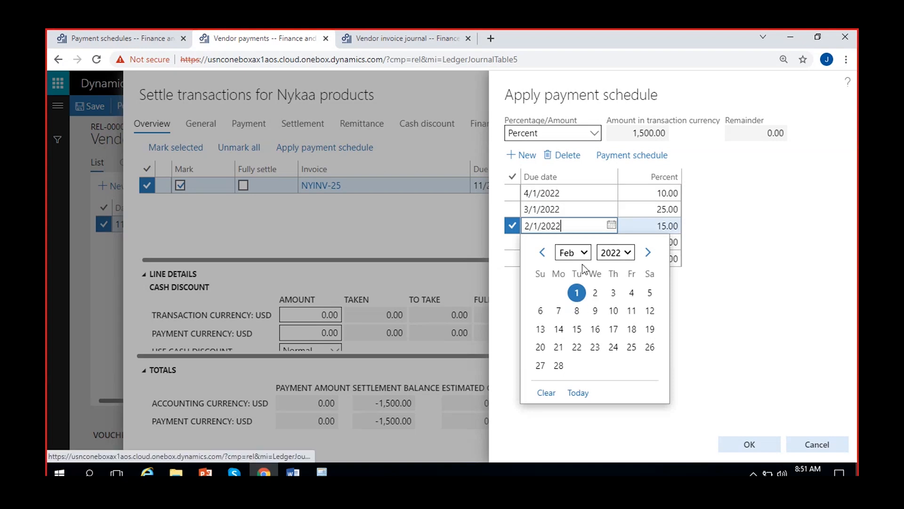
left_click(595, 292)
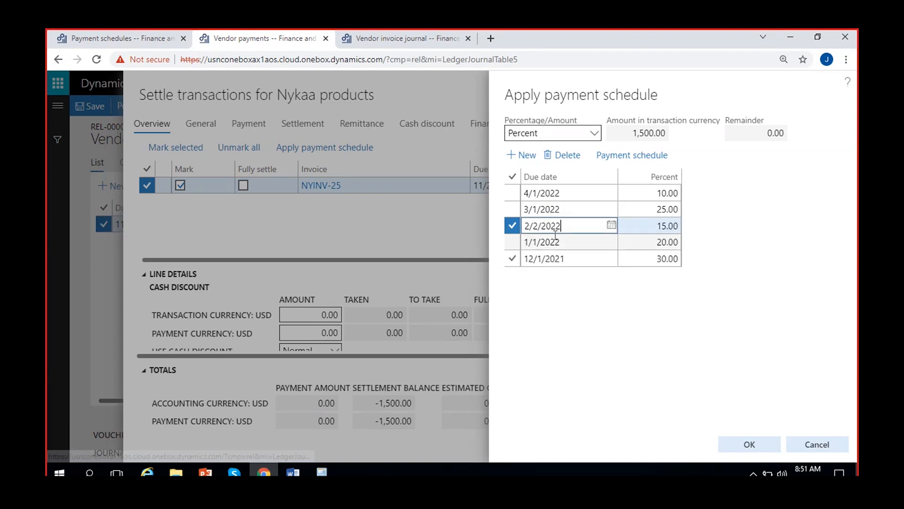
left_click(617, 298)
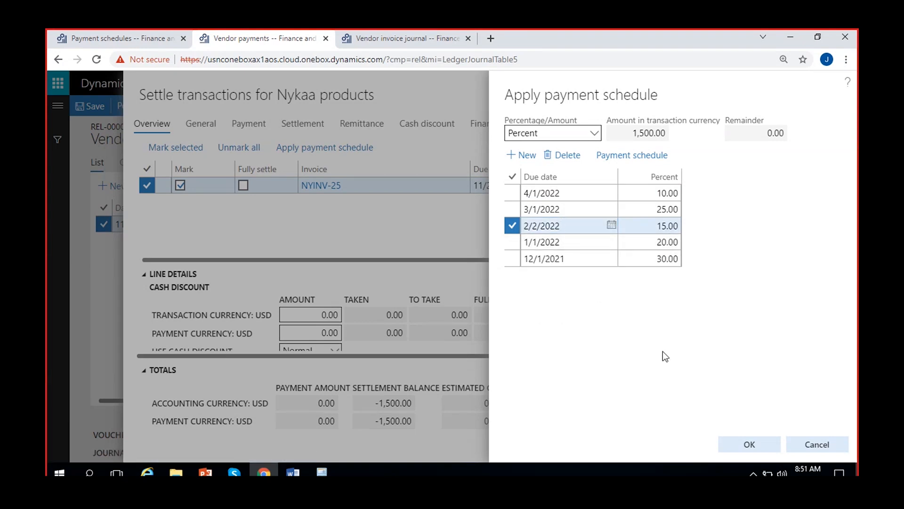
Change the due date of the 1/1/2022 payment line to 1/3/2022.
left_click(582, 242)
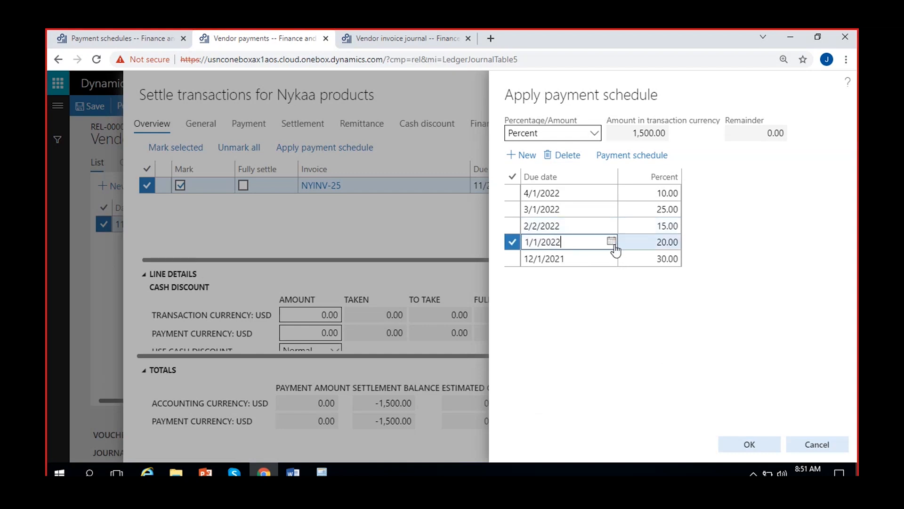
left_click(611, 241)
left_click(557, 325)
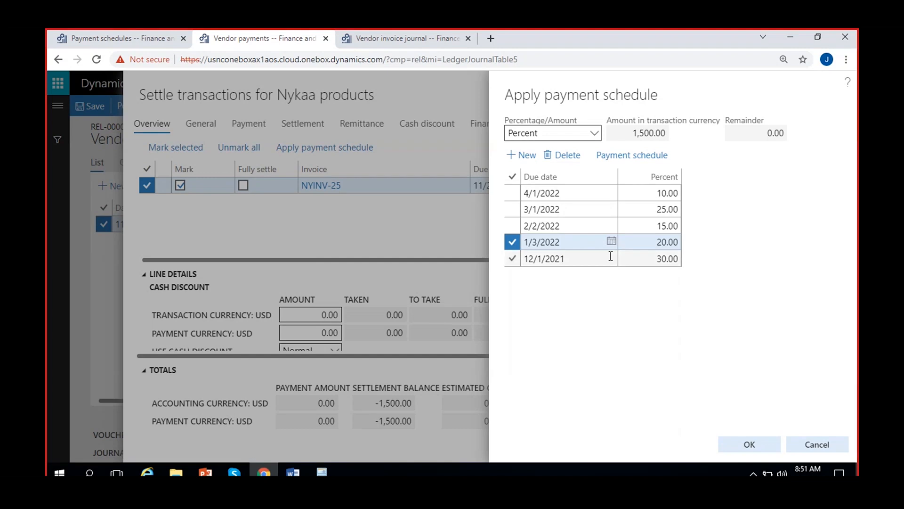
left_click(611, 241)
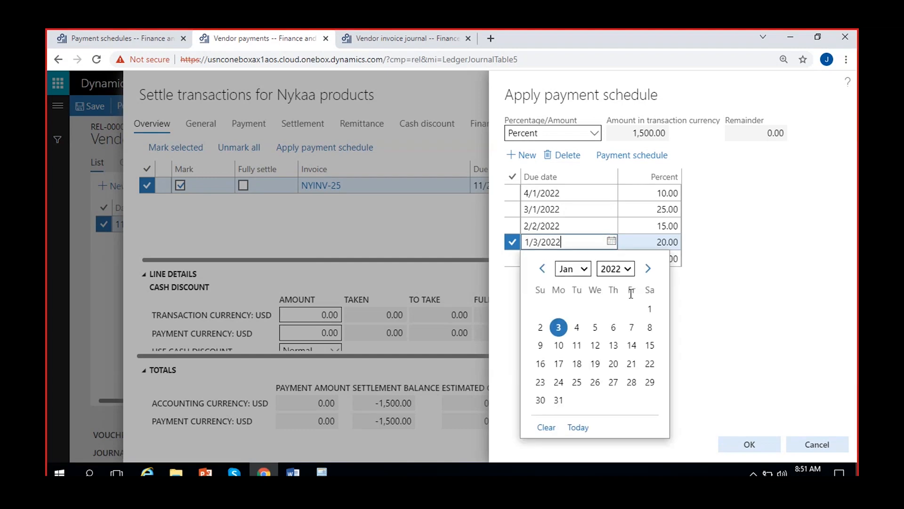
left_click(558, 327)
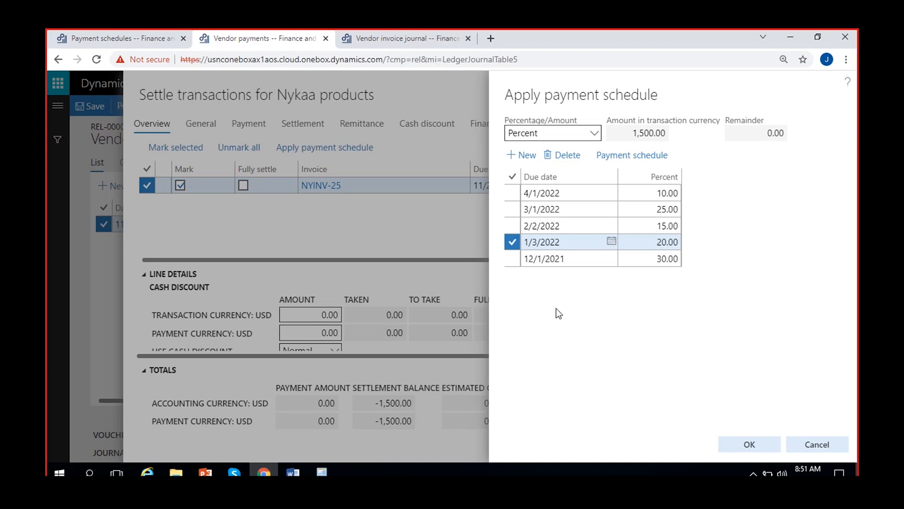
Review the Total, FA-5000, FQ-3months and Spec-5months setups on the Payment schedules page.
left_click(120, 31)
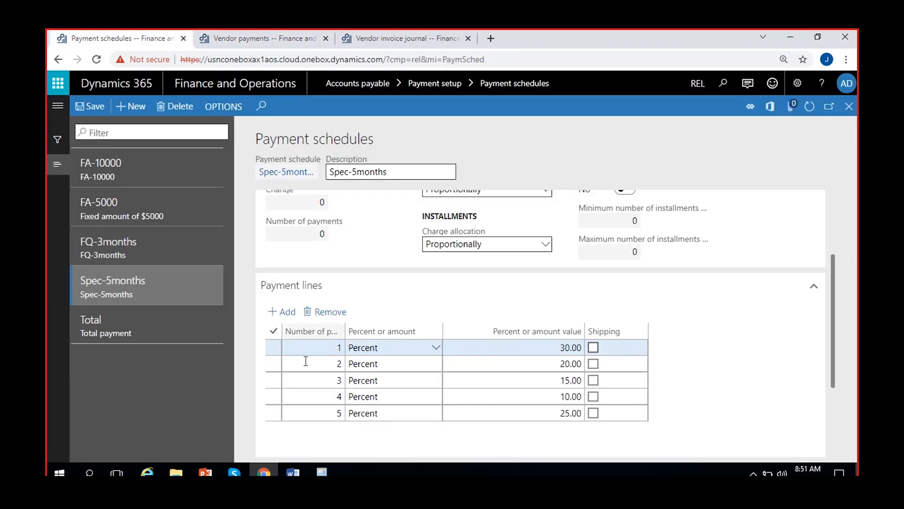
left_click(115, 320)
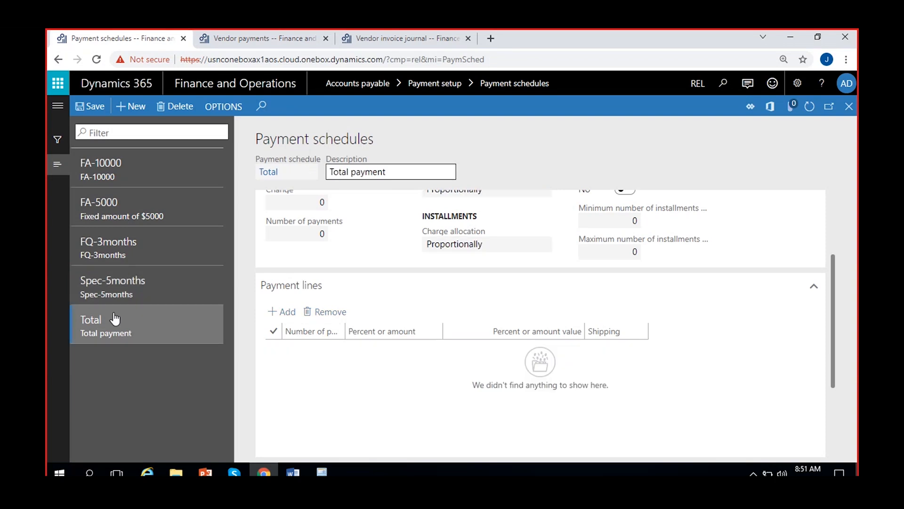
left_click(124, 208)
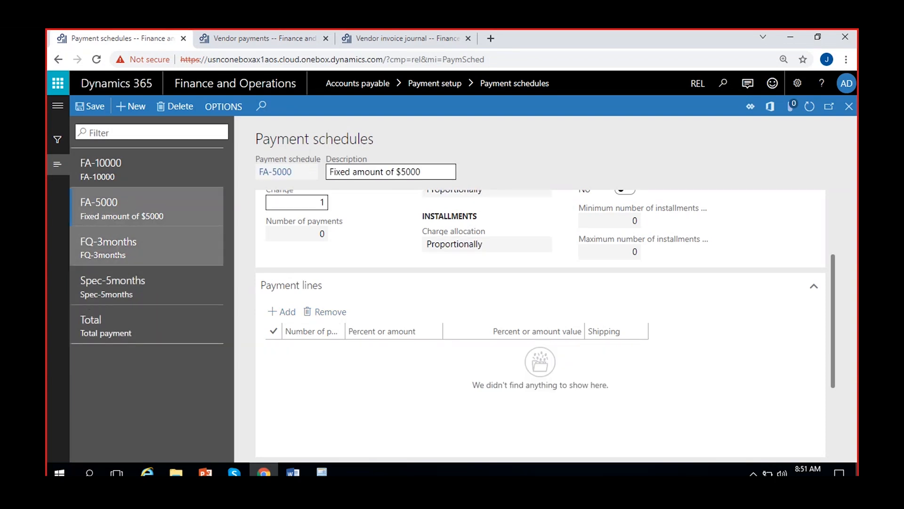
left_click(117, 255)
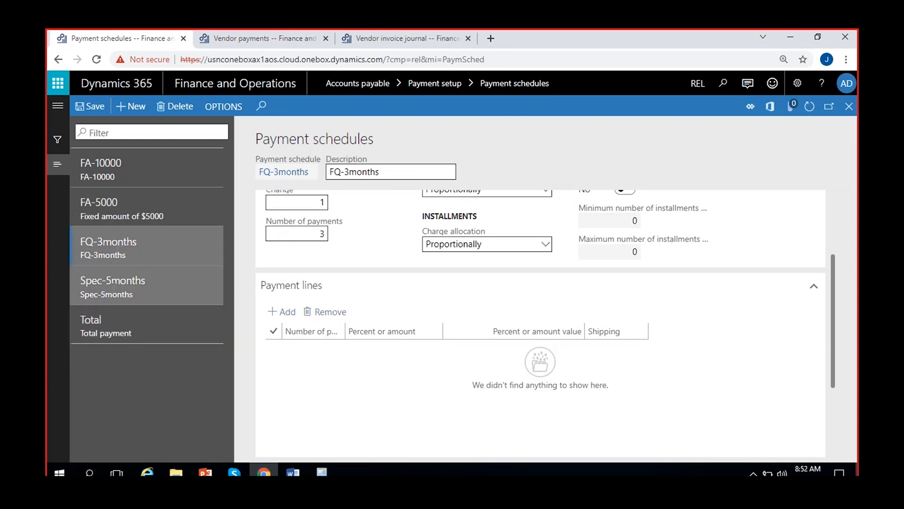
left_click(113, 288)
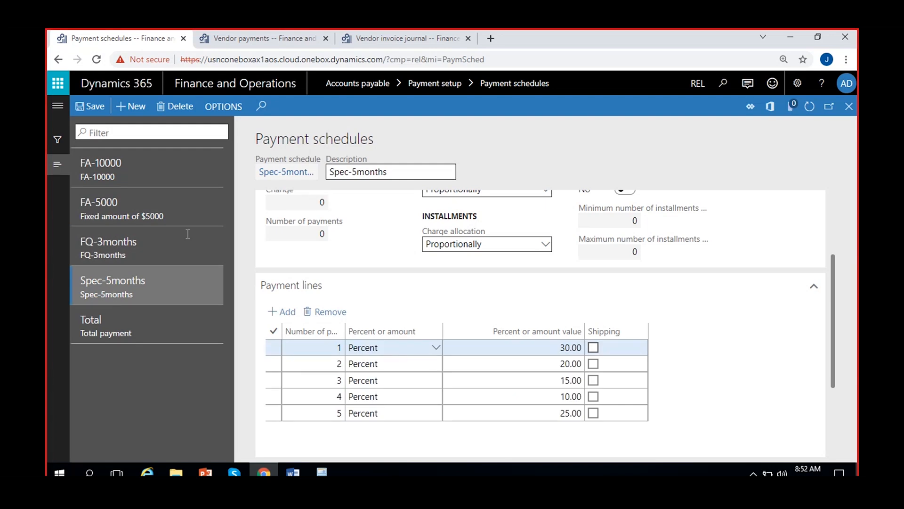
Return to Vendor payments, apply the adjusted payment schedule to invoice NYINV-25 and look over its installment lines.
left_click(252, 34)
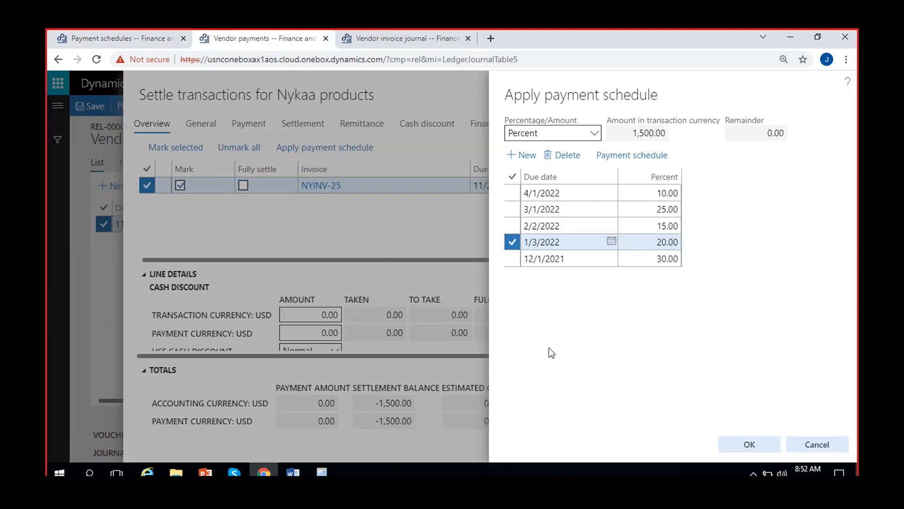
left_click(750, 446)
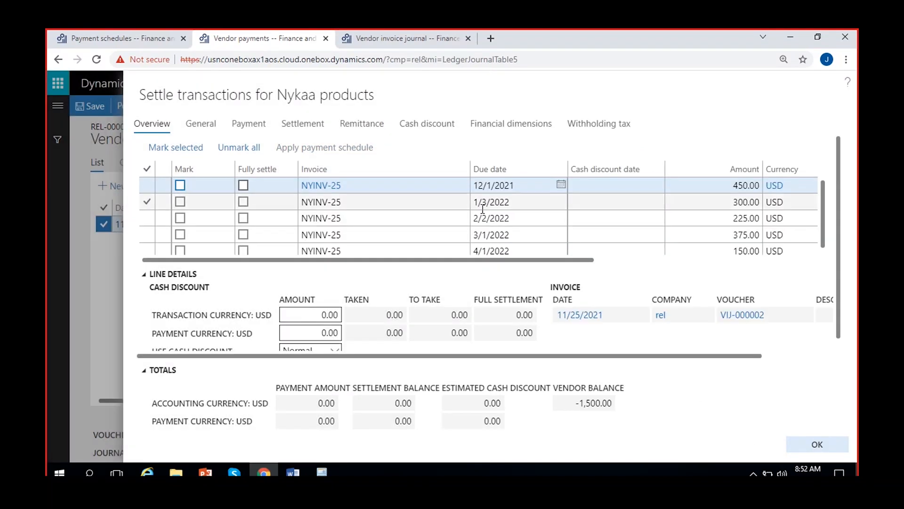
scroll(454, 193, "down", 1)
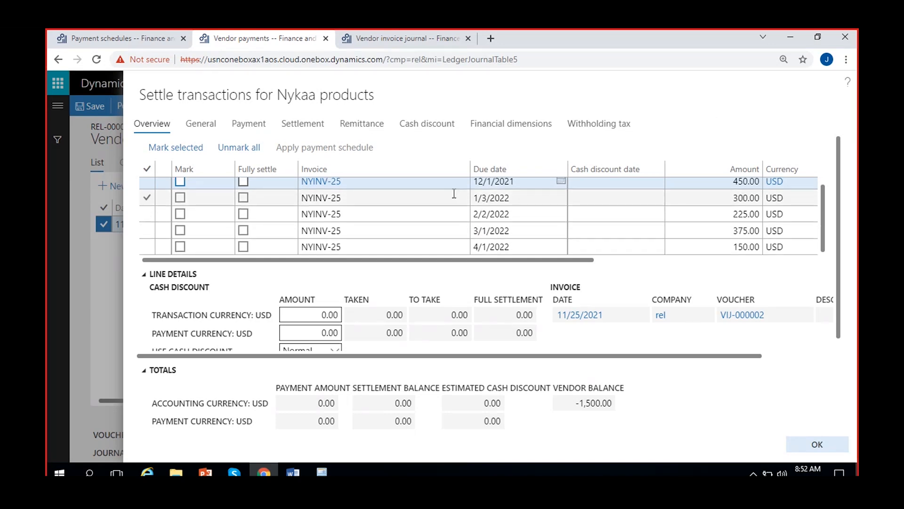
scroll(422, 212, "up", 1)
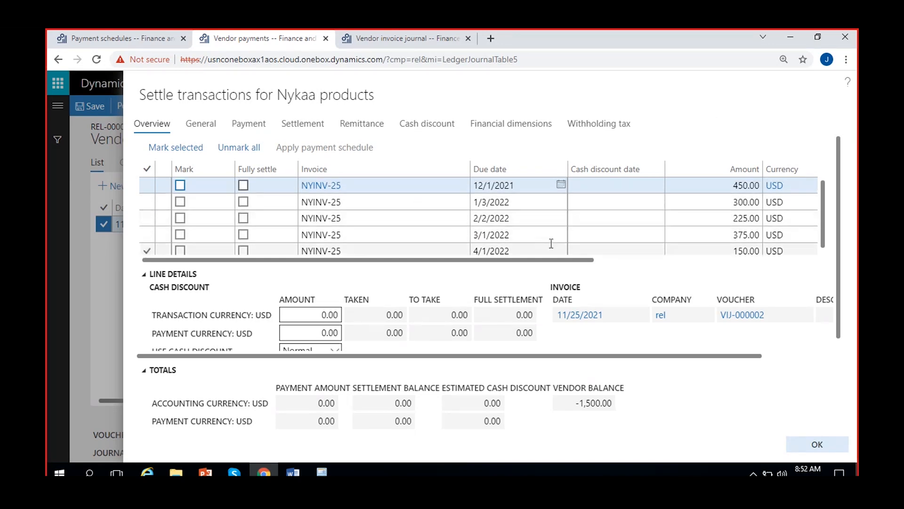